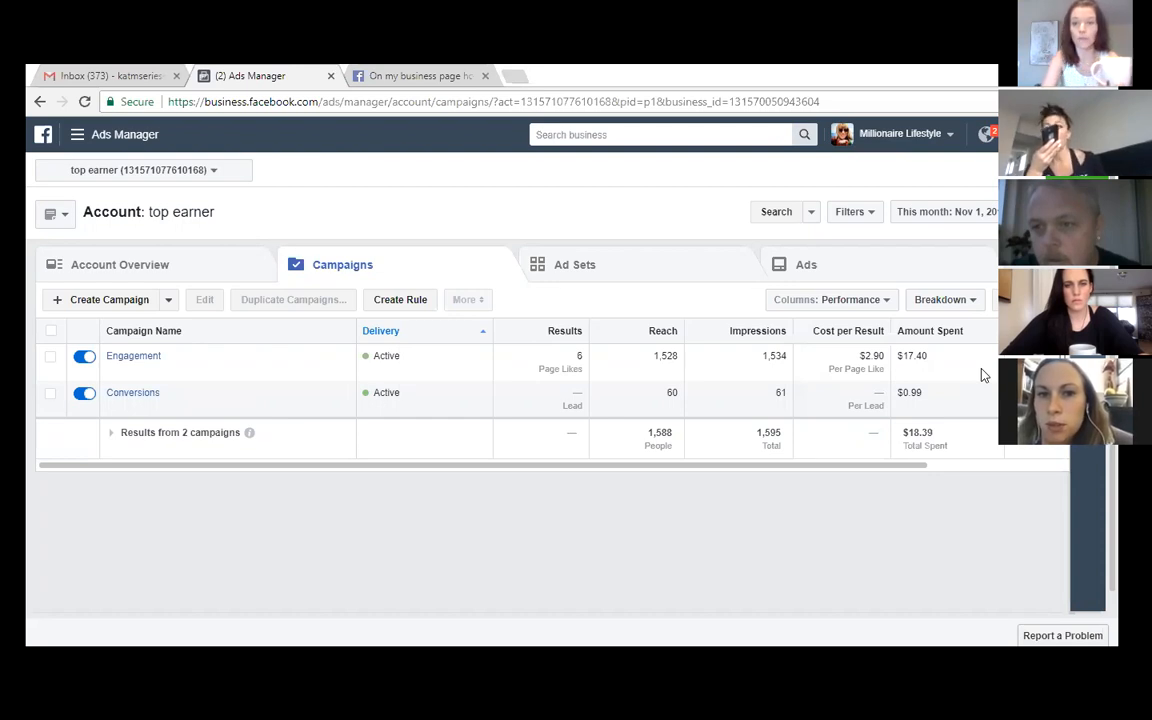
# - Keep the Millionaire Lifestyle business selected and go to its Facebook pixels from the Ads Manager menu
pyautogui.click(895, 147)
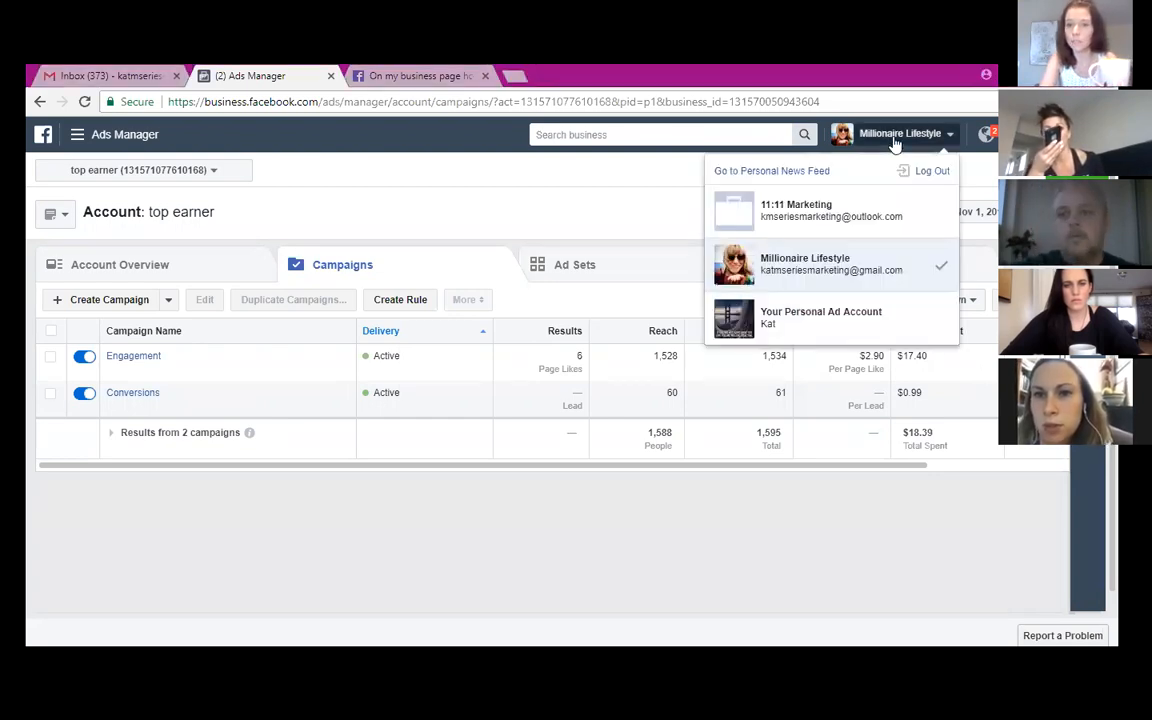
pyautogui.click(837, 267)
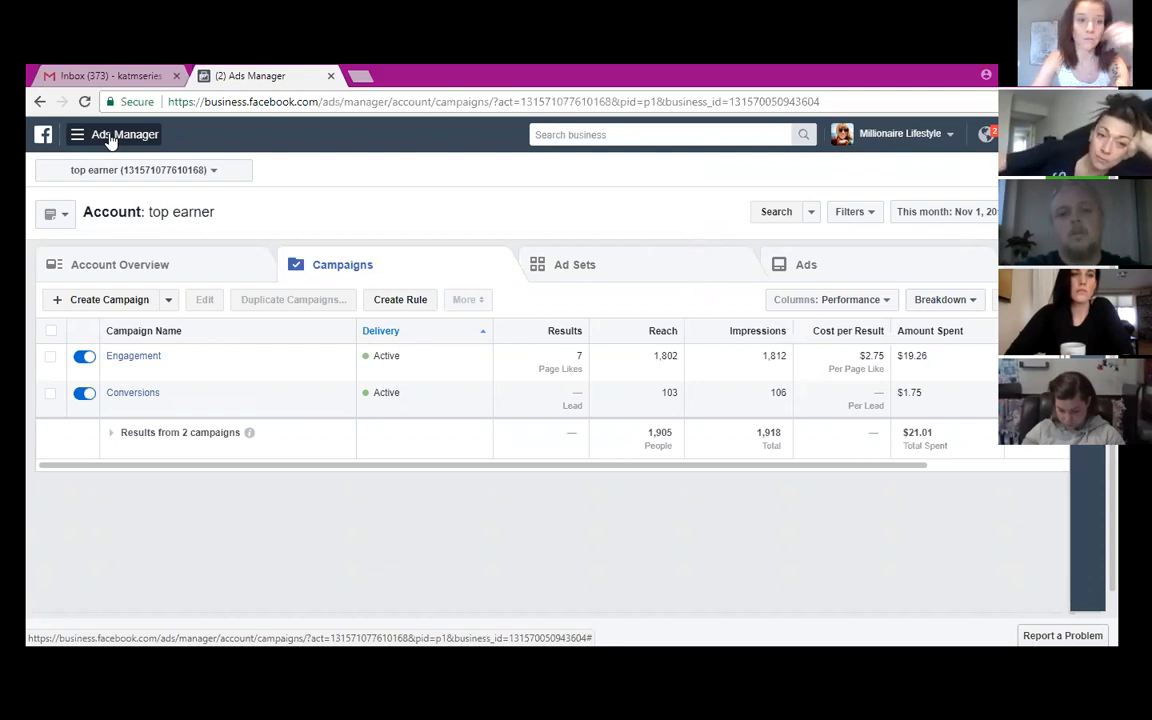
pyautogui.click(111, 136)
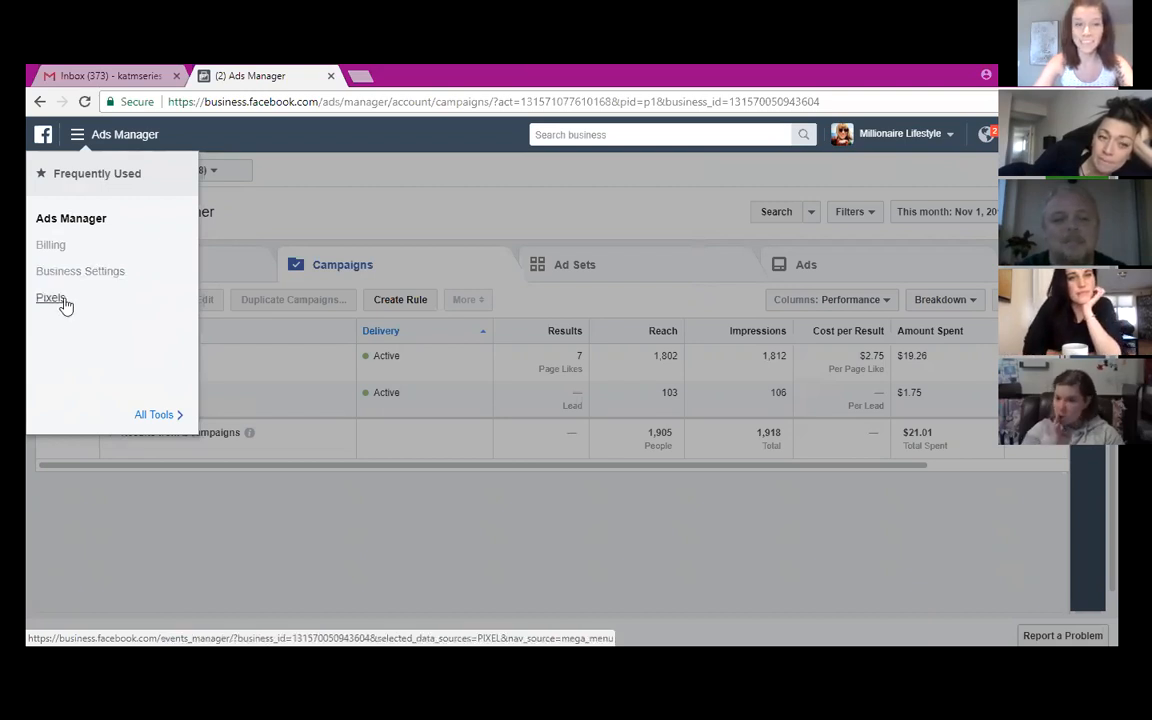
pyautogui.click(62, 300)
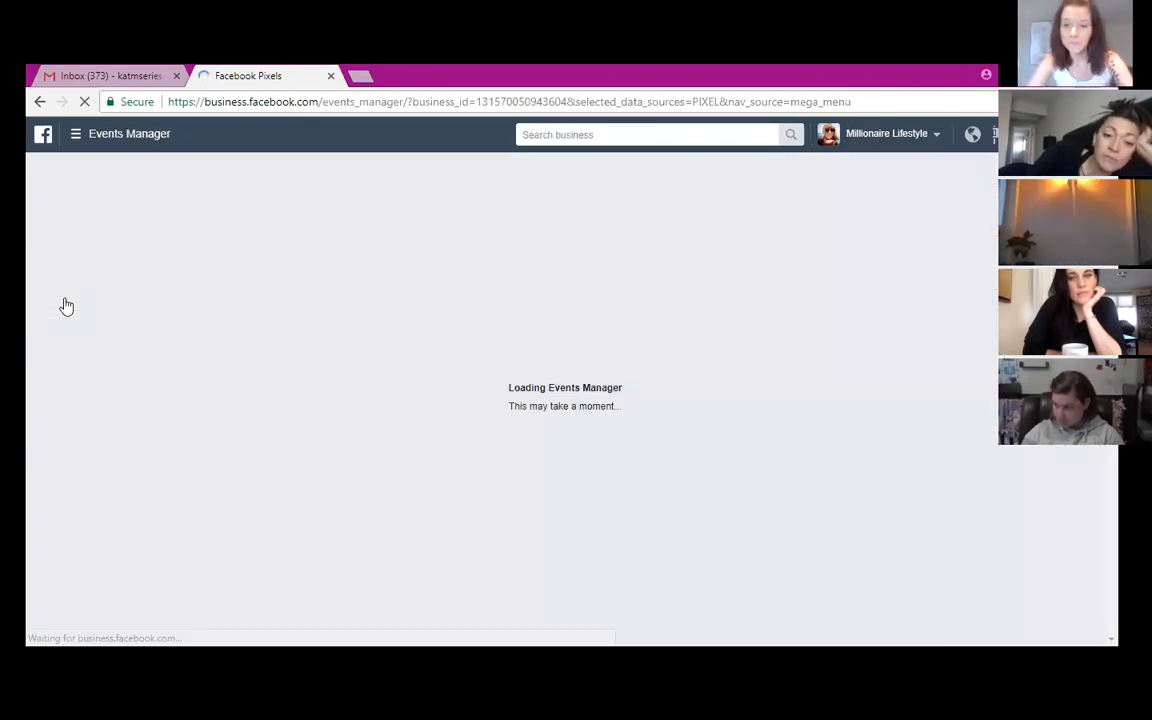
pyautogui.click(77, 145)
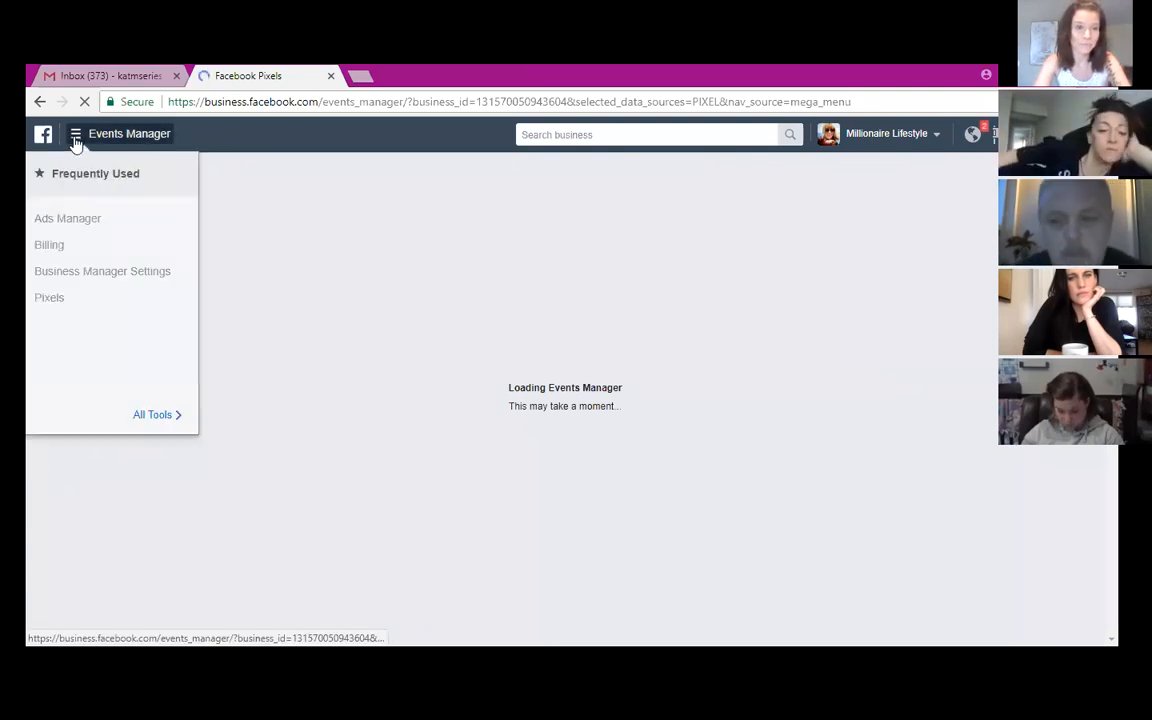
pyautogui.click(57, 305)
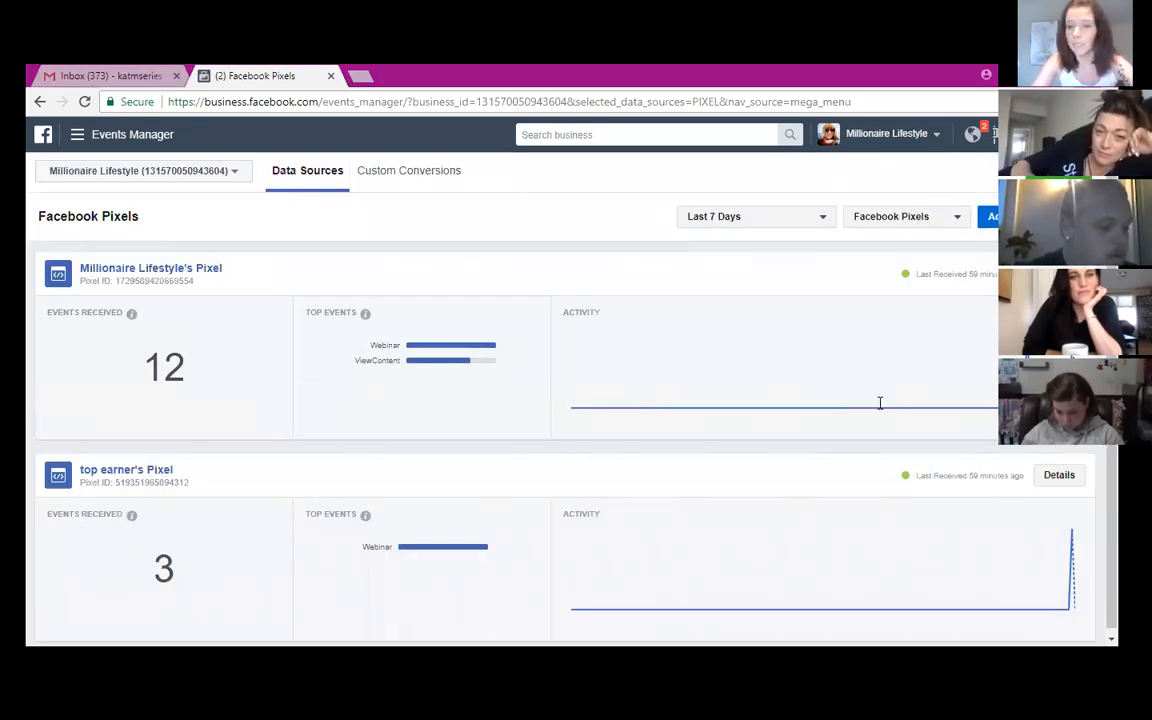
pyautogui.moveTo(639, 411)
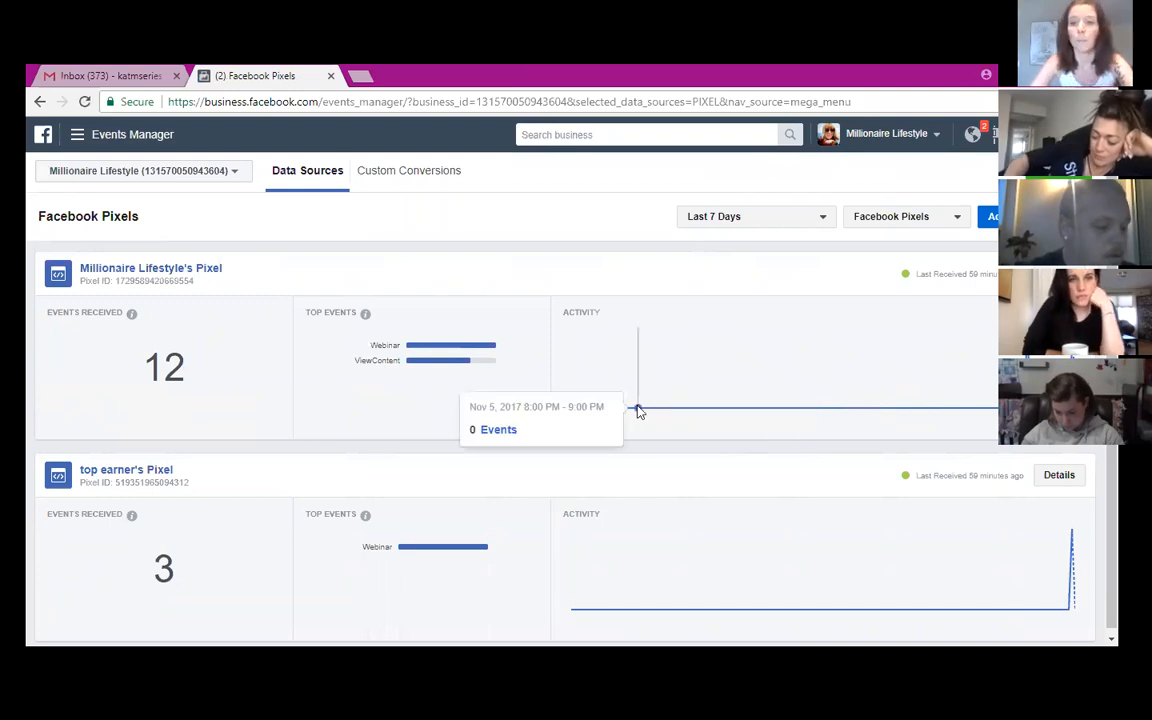
pyautogui.scroll(-1, 641, 412)
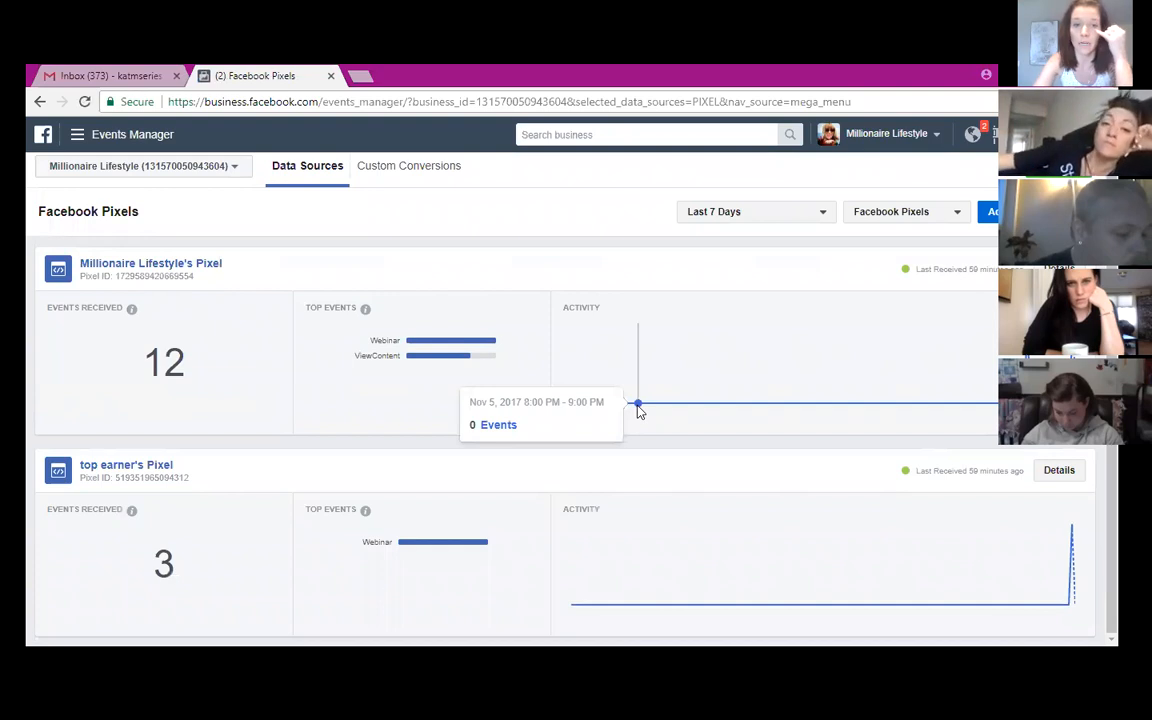
pyautogui.moveTo(661, 529)
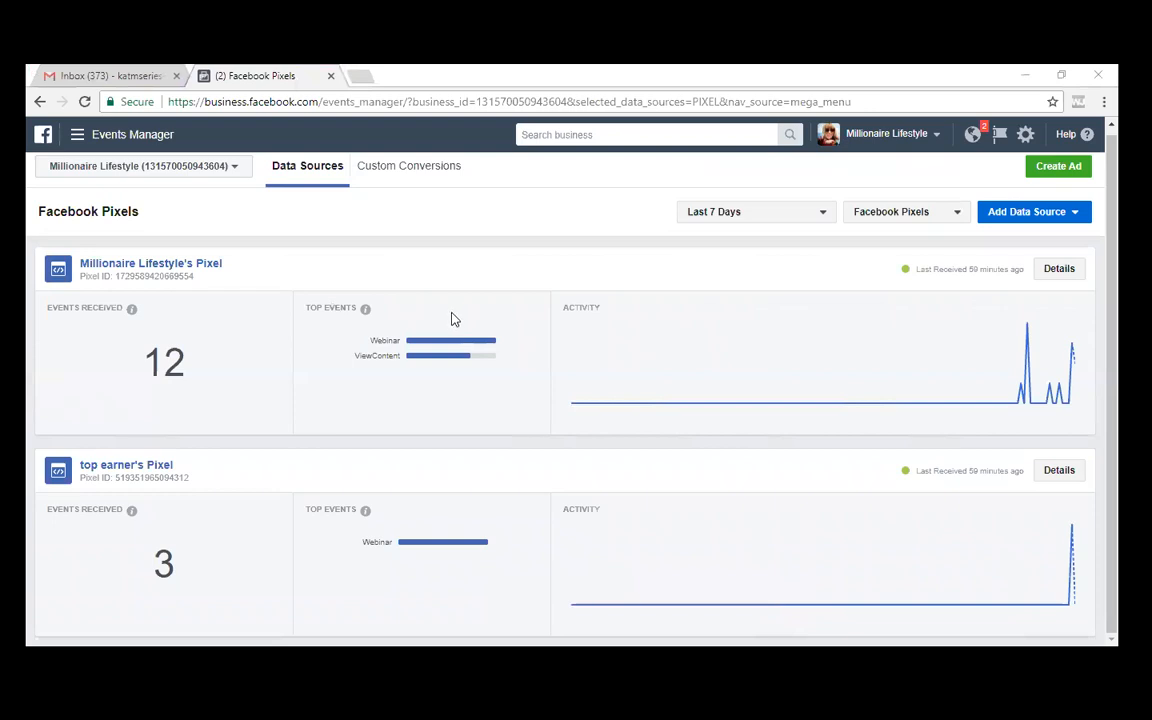
pyautogui.click(517, 373)
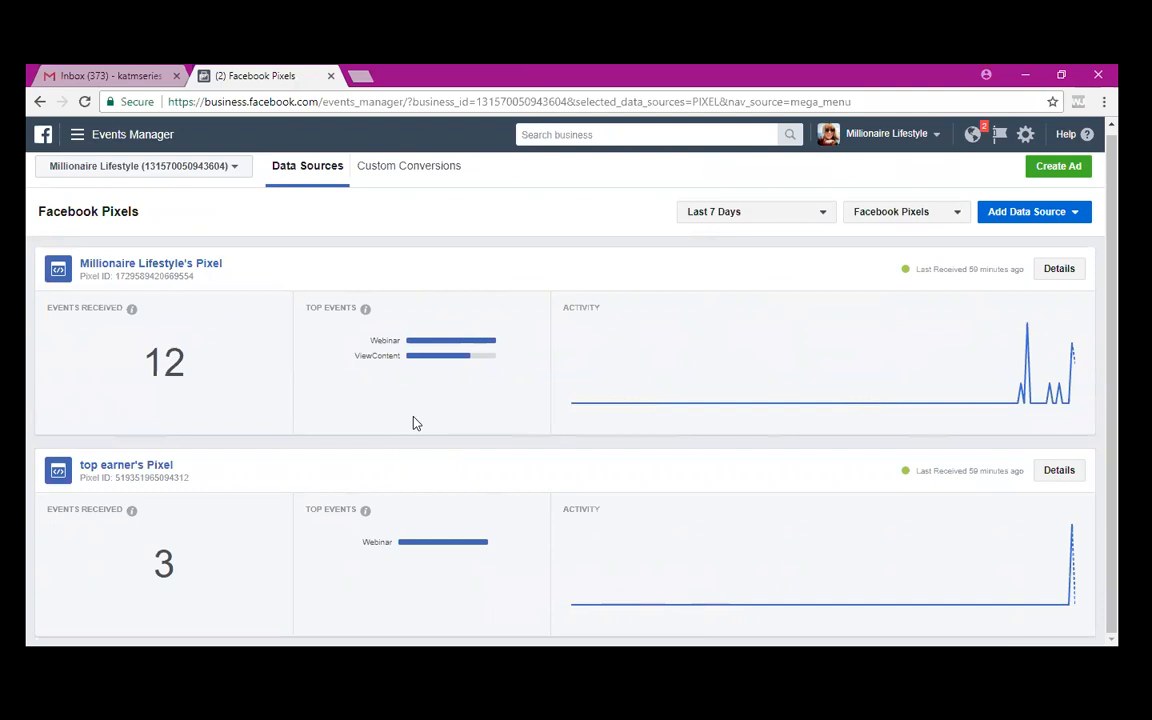
# - Switch Events Manager to the 'just killing it' ad account, which has no pixel yet
pyautogui.click(88, 168)
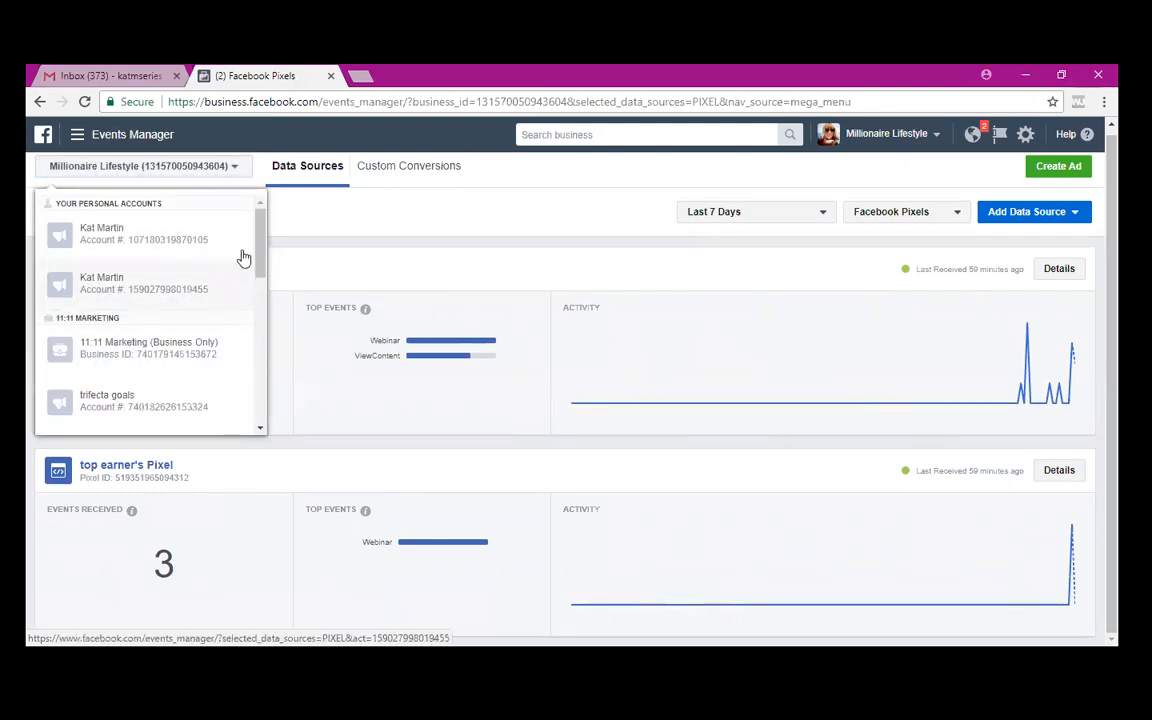
pyautogui.scroll(-5, 250, 306)
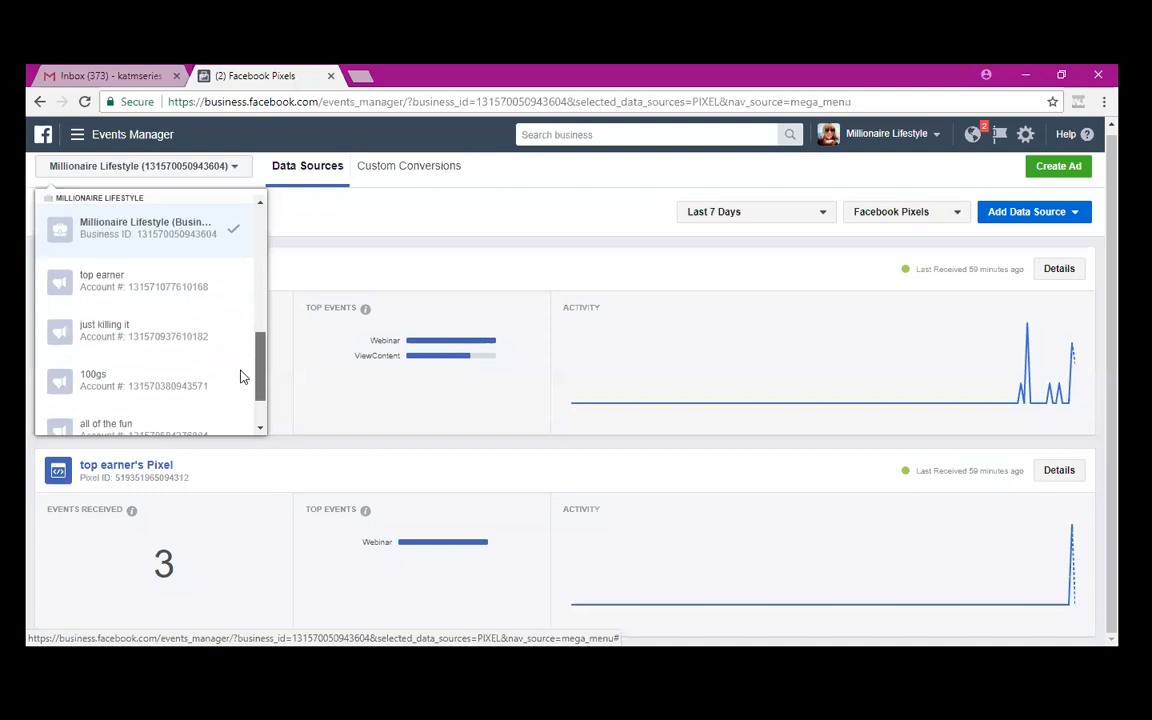
pyautogui.click(101, 326)
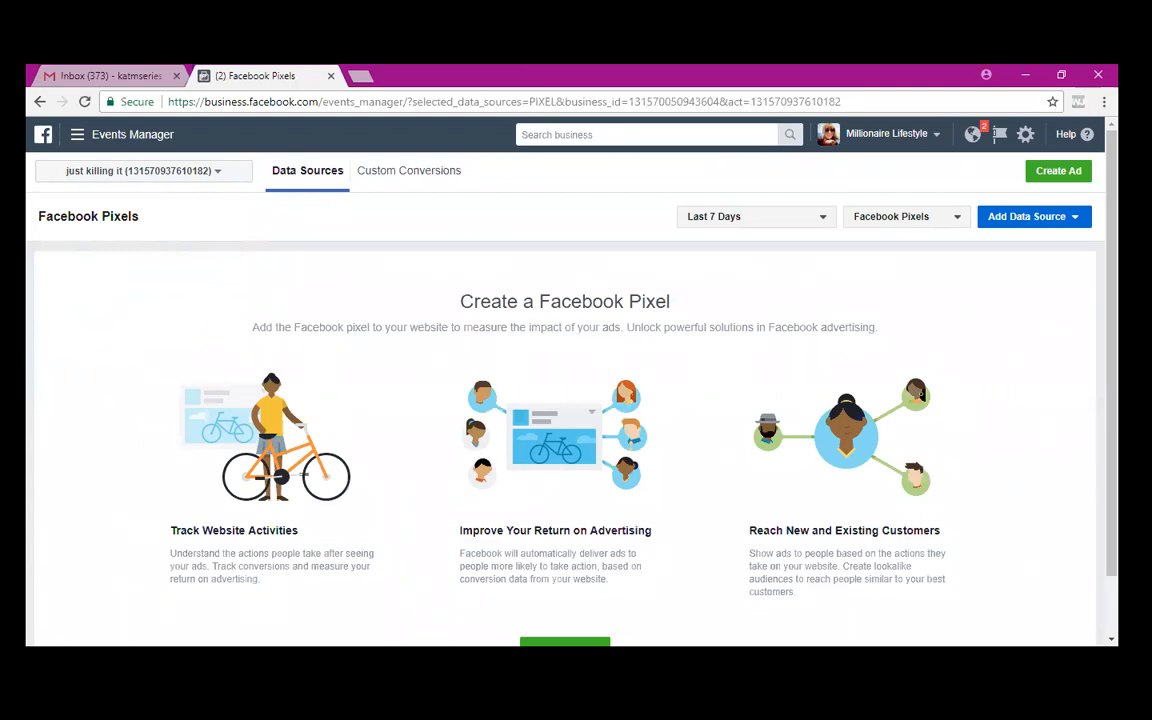
pyautogui.scroll(-1, 825, 381)
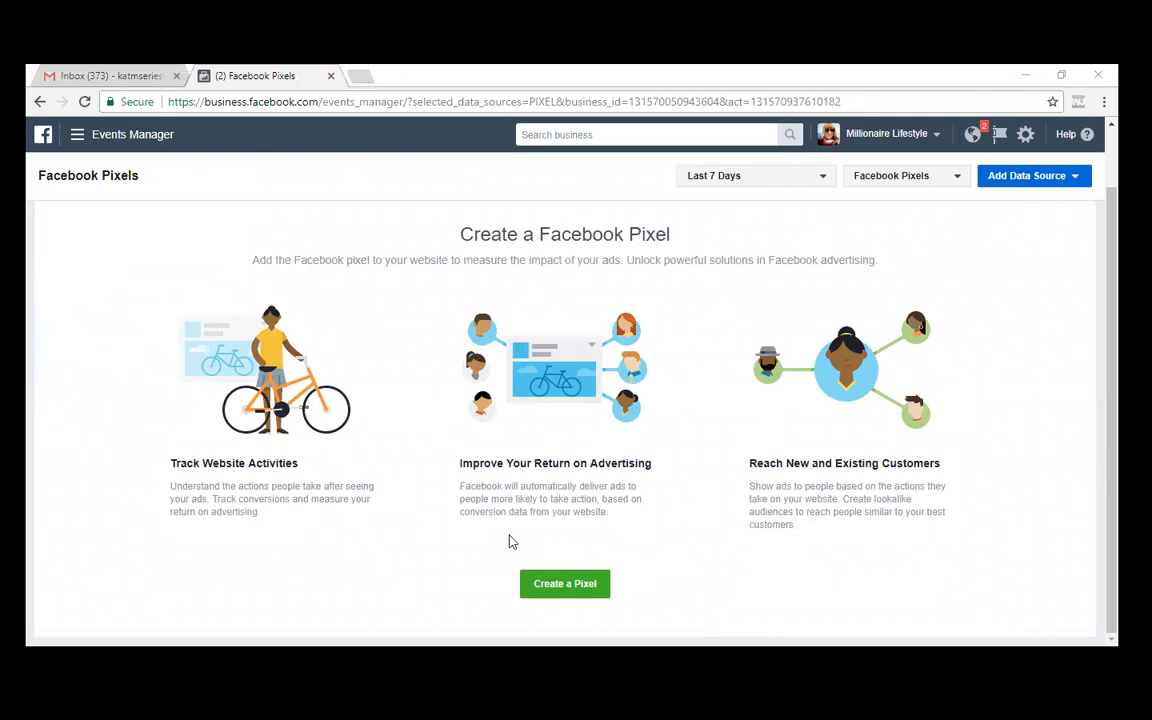
# - Create a new pixel keeping the suggested name 'just killing it's Pixel'
pyautogui.click(561, 586)
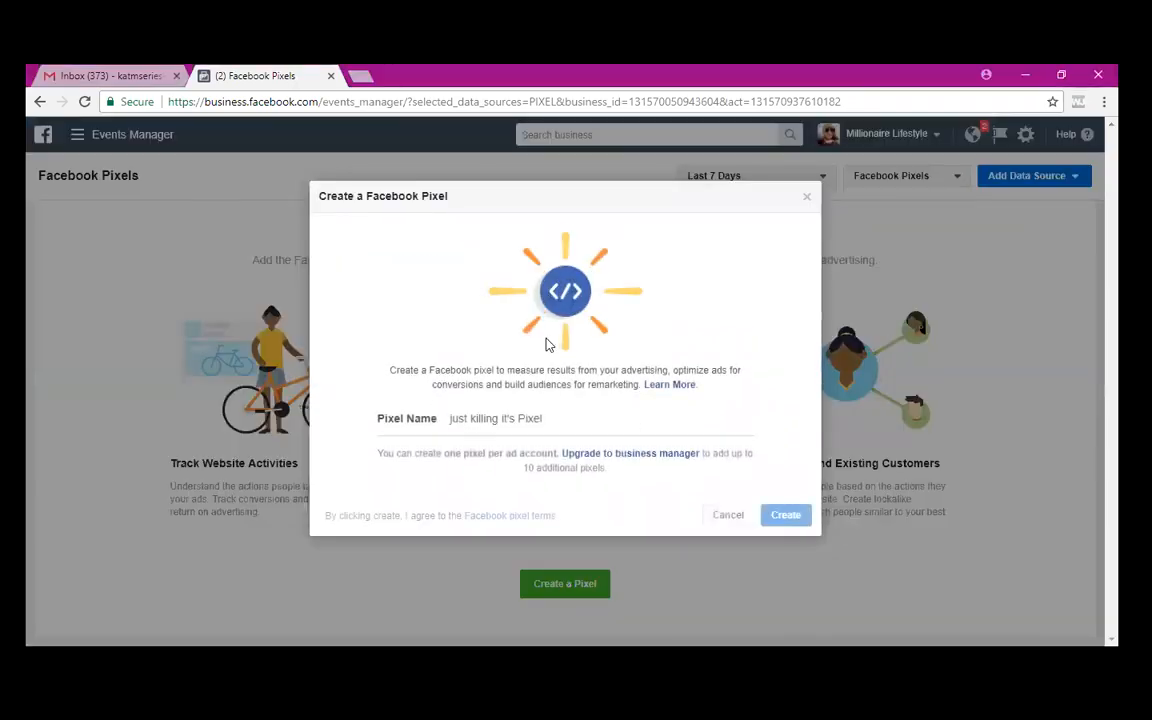
pyautogui.click(784, 516)
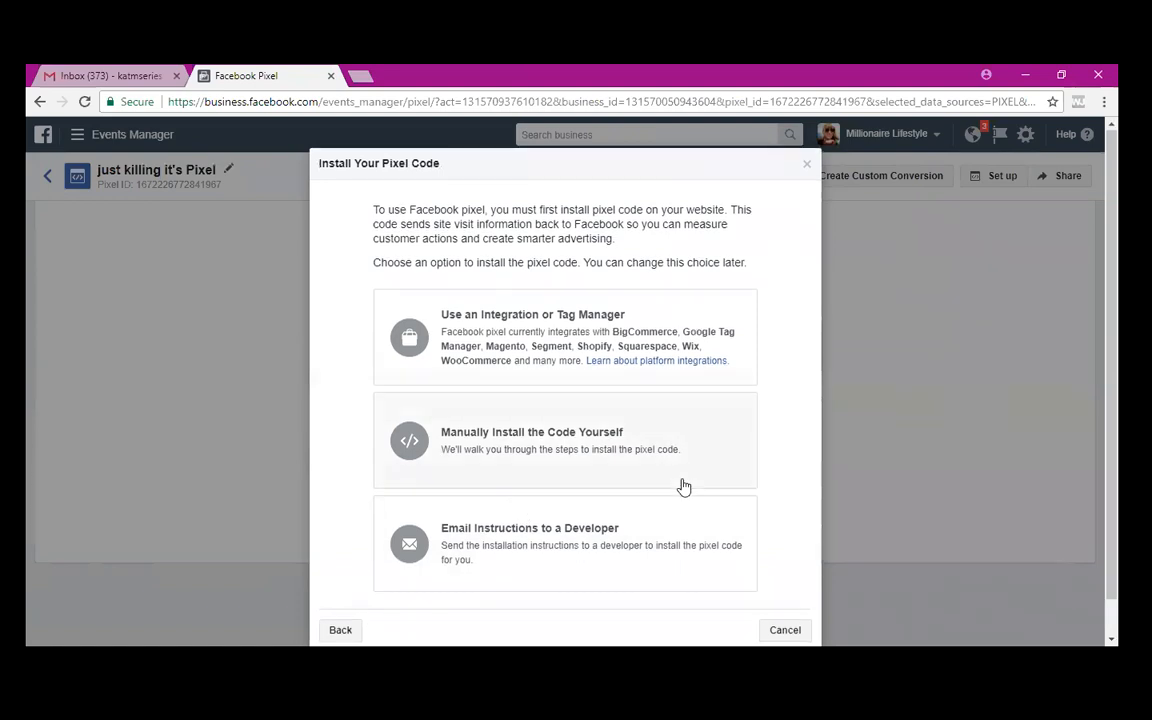
pyautogui.scroll(-1, 683, 487)
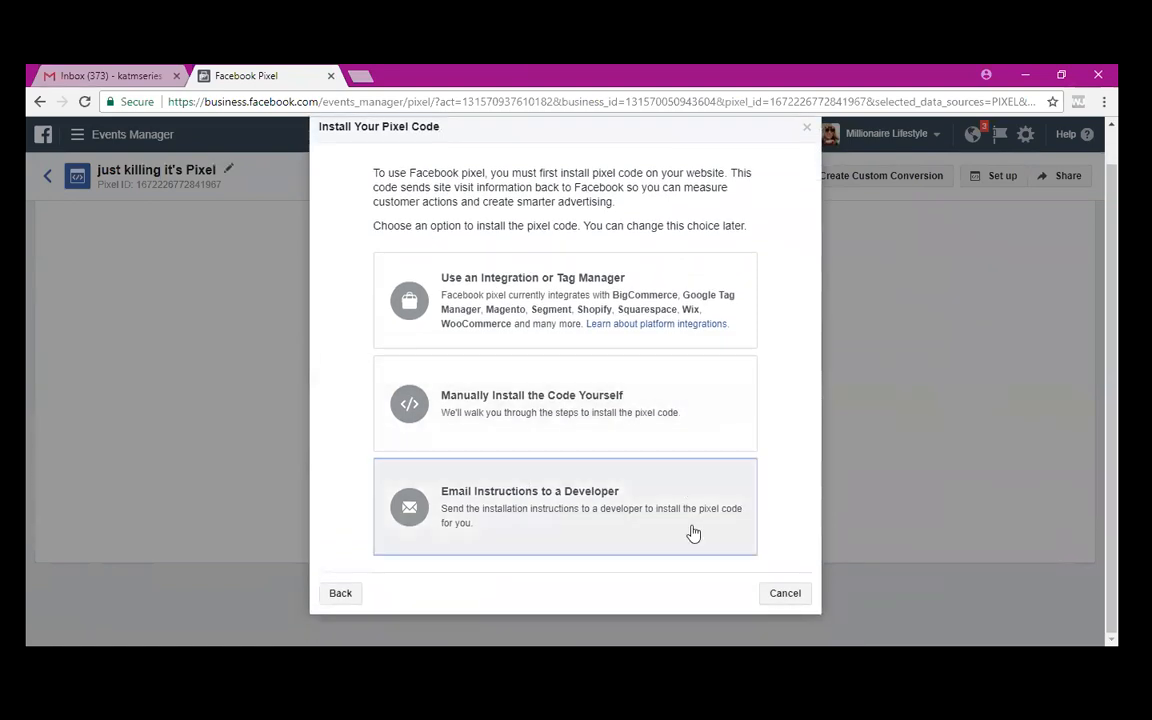
# - Choose Email Instructions to a Developer and select the entire pixel base code block
pyautogui.click(689, 532)
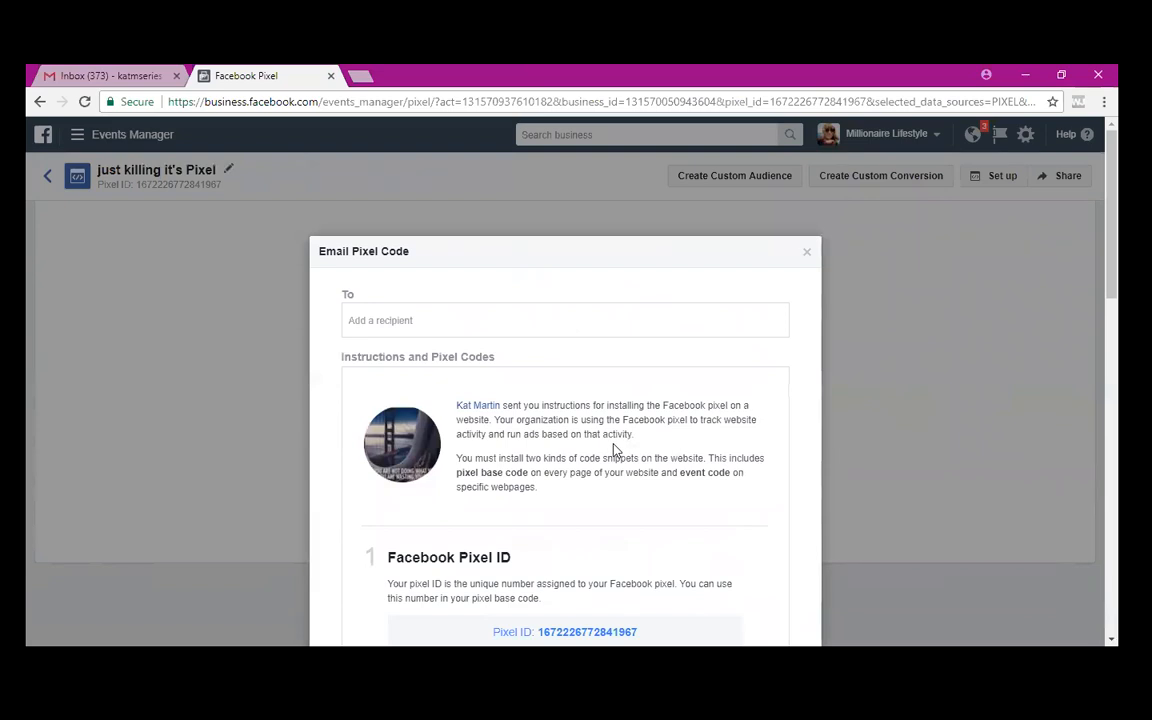
pyautogui.scroll(-3, 614, 445)
pyautogui.scroll(-3, 614, 443)
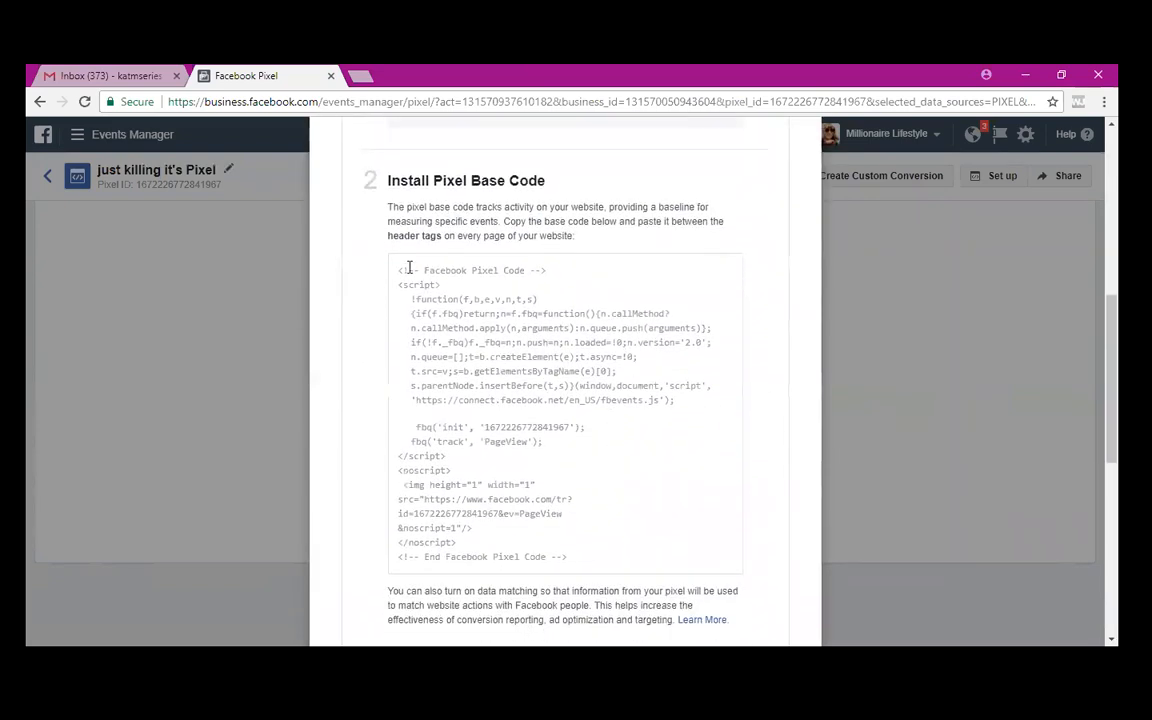
pyautogui.moveTo(398, 269); pyautogui.dragTo(647, 570)
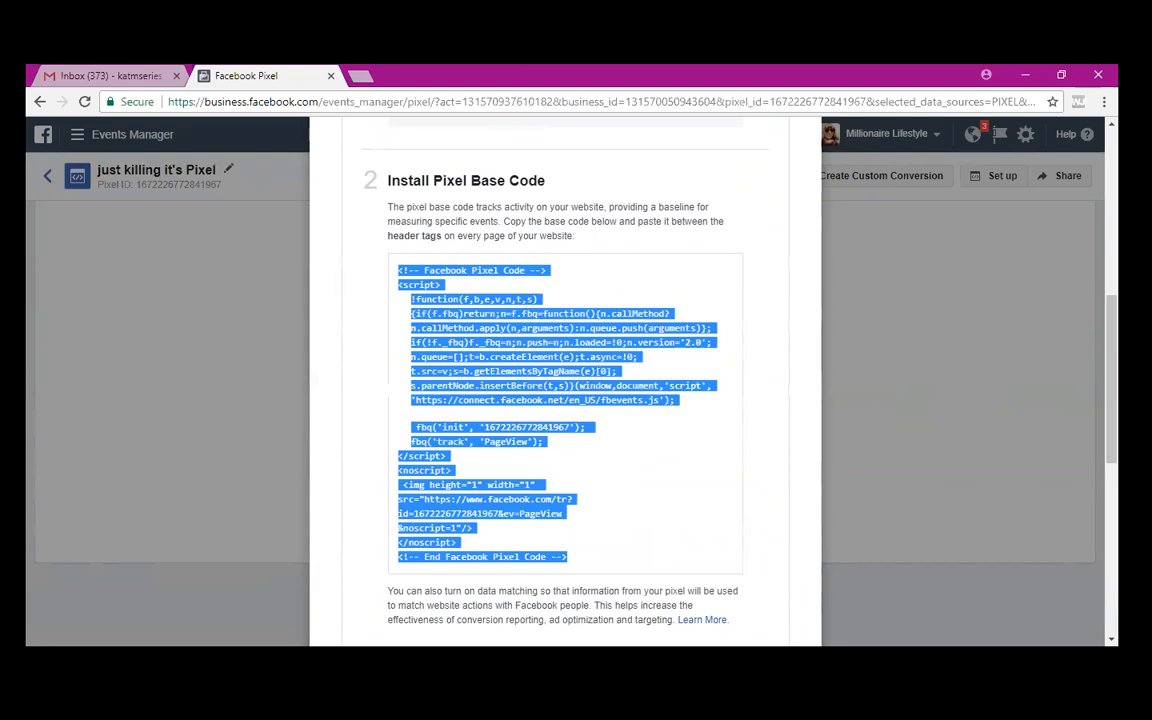
pyautogui.click(385, 660)
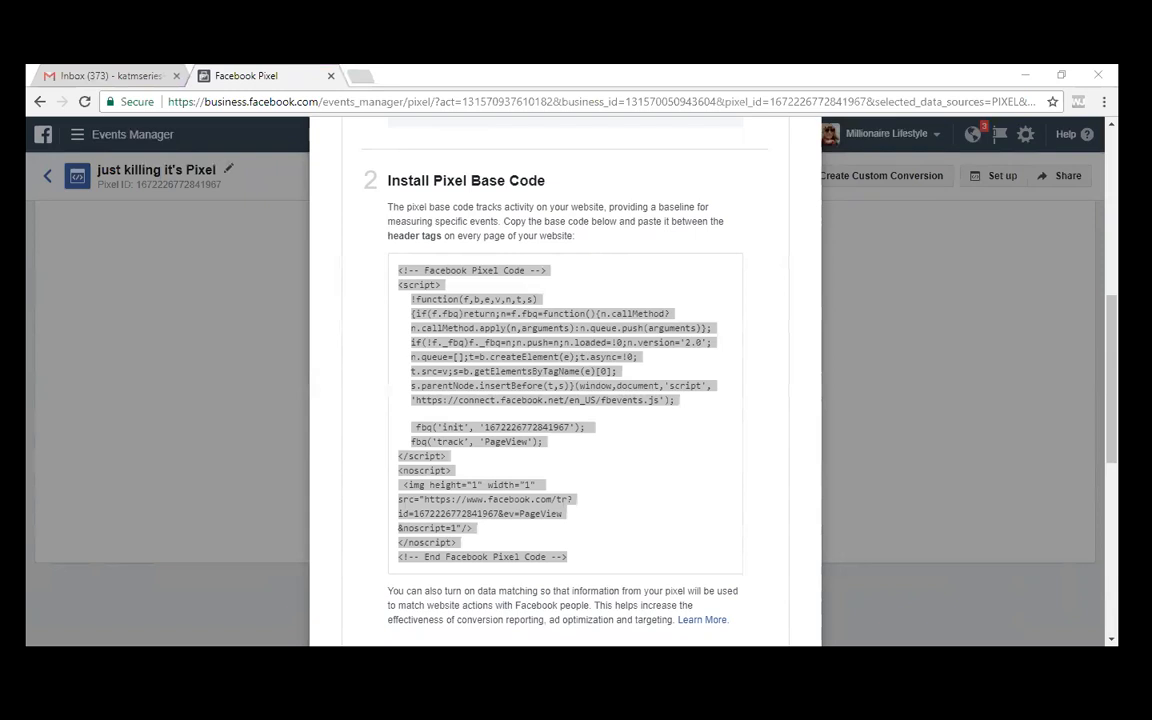
pyautogui.click(323, 69)
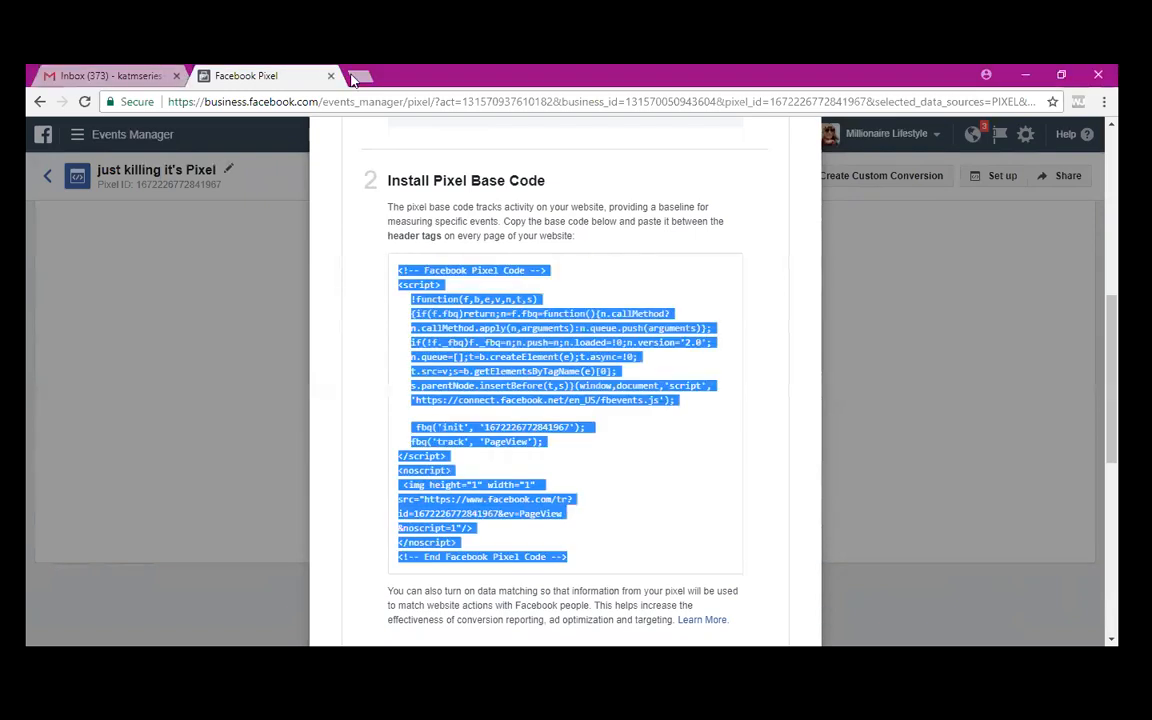
# - In a new tab, search 'globalaffiliatezone.com login' and open the Global Affiliate Zone Login result
pyautogui.click(362, 78)
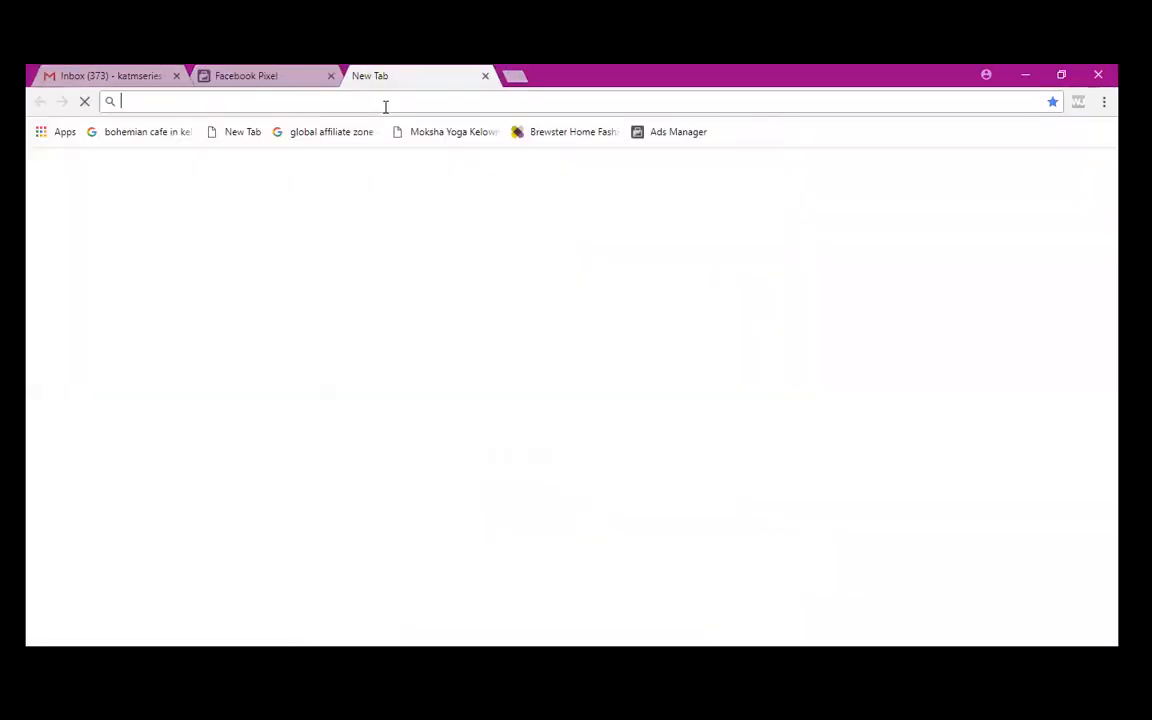
pyautogui.write('glob')
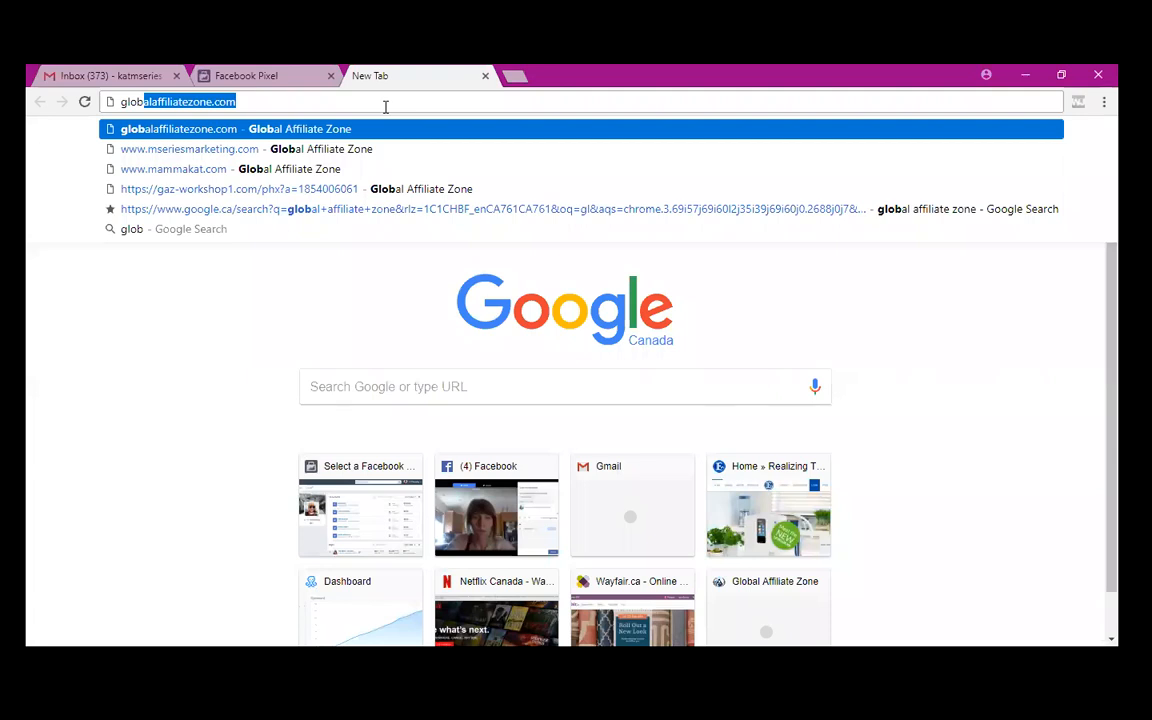
pyautogui.press('Right')
pyautogui.press('BackSpace')
pyautogui.press('BackSpace')
pyautogui.press('BackSpace')
pyautogui.press('BackSpace')
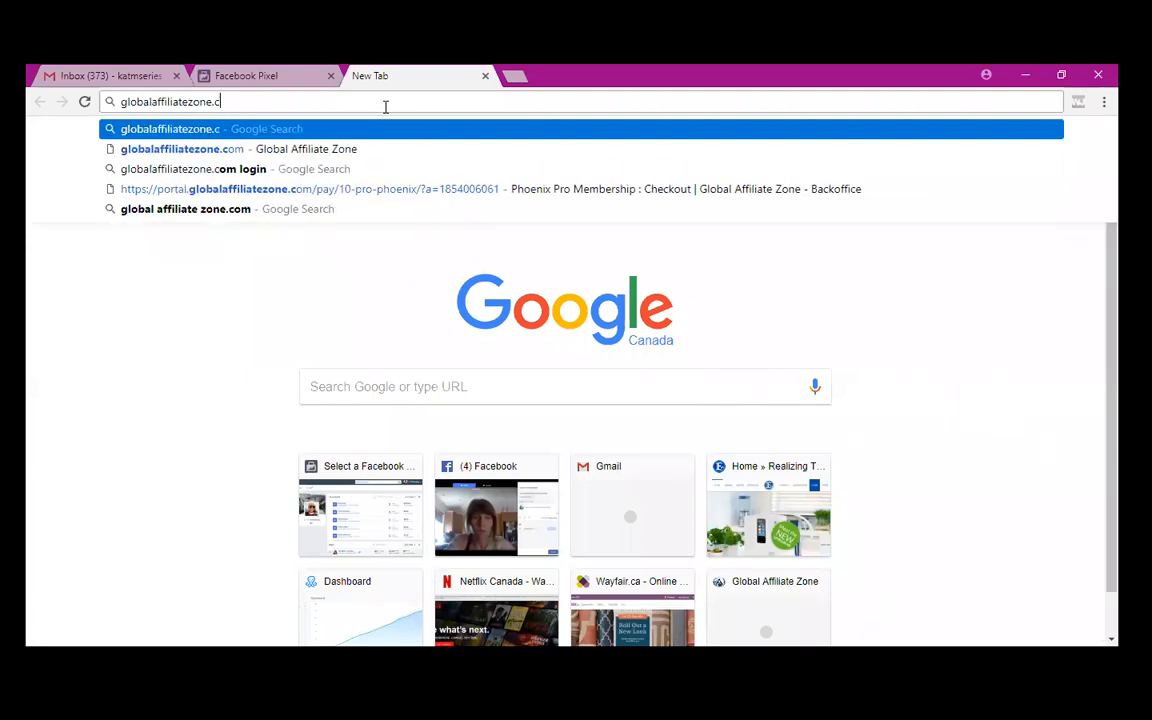
pyautogui.press('Down')
pyautogui.press('Down')
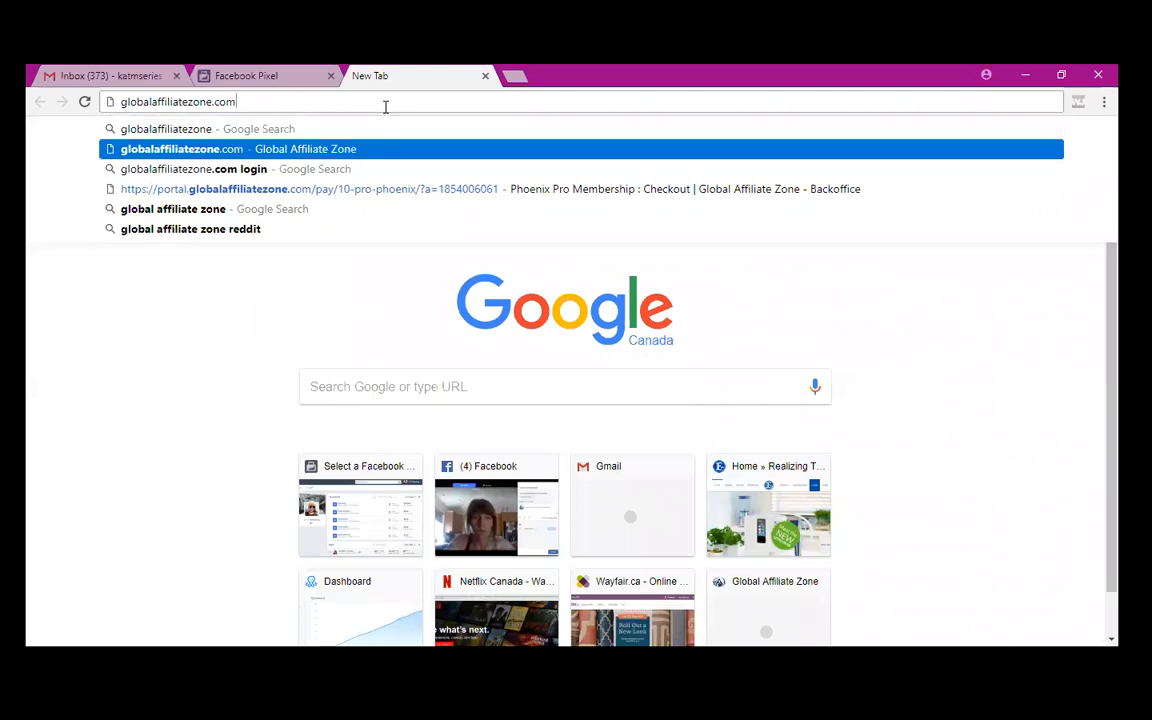
pyautogui.press('Return')
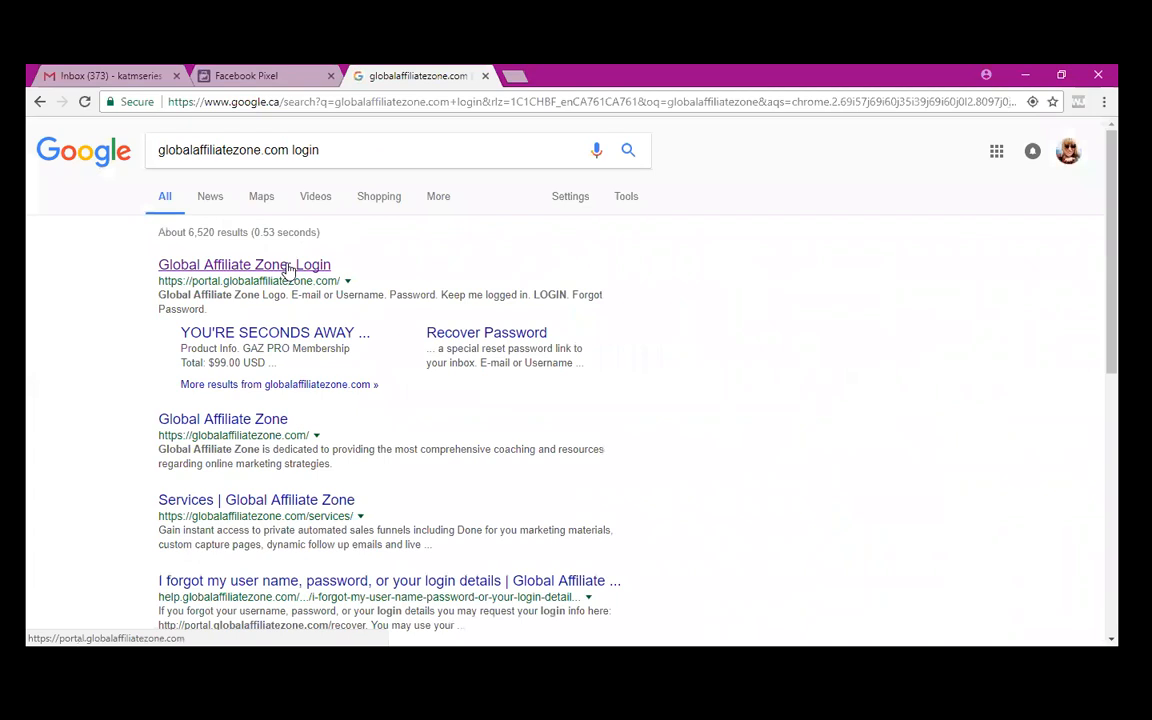
pyautogui.click(287, 265)
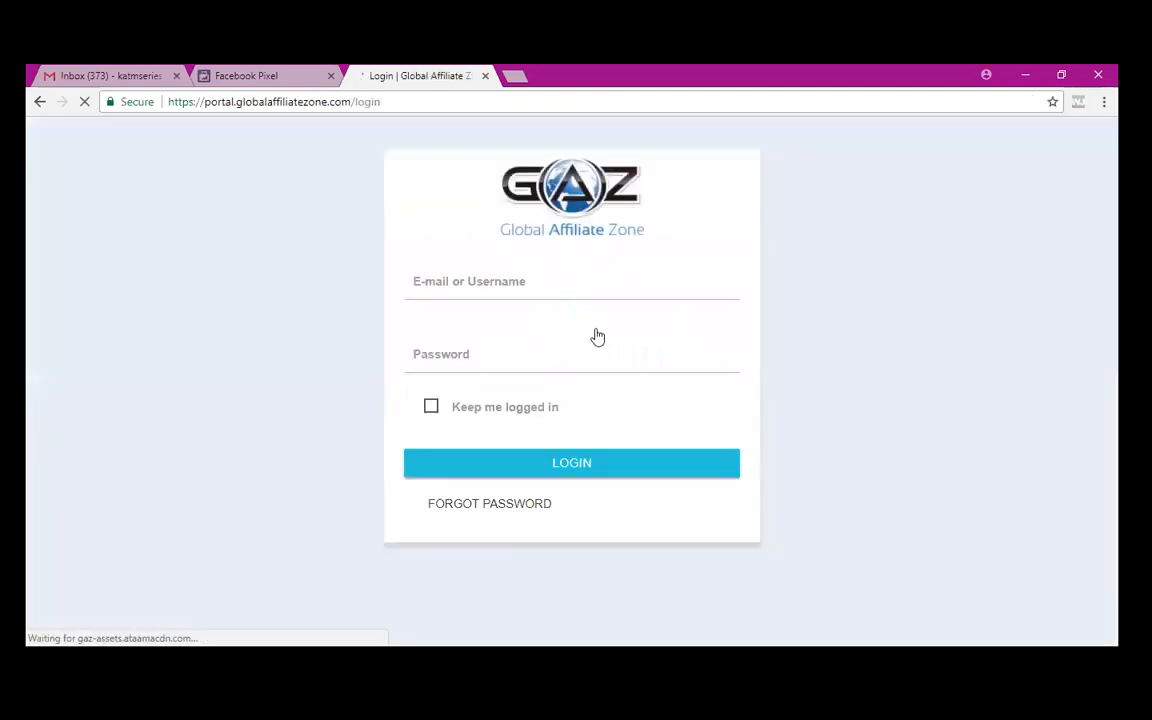
# - Enter the account e-mail address in the E-mail or Username field, correcting its typos
pyautogui.click(536, 278)
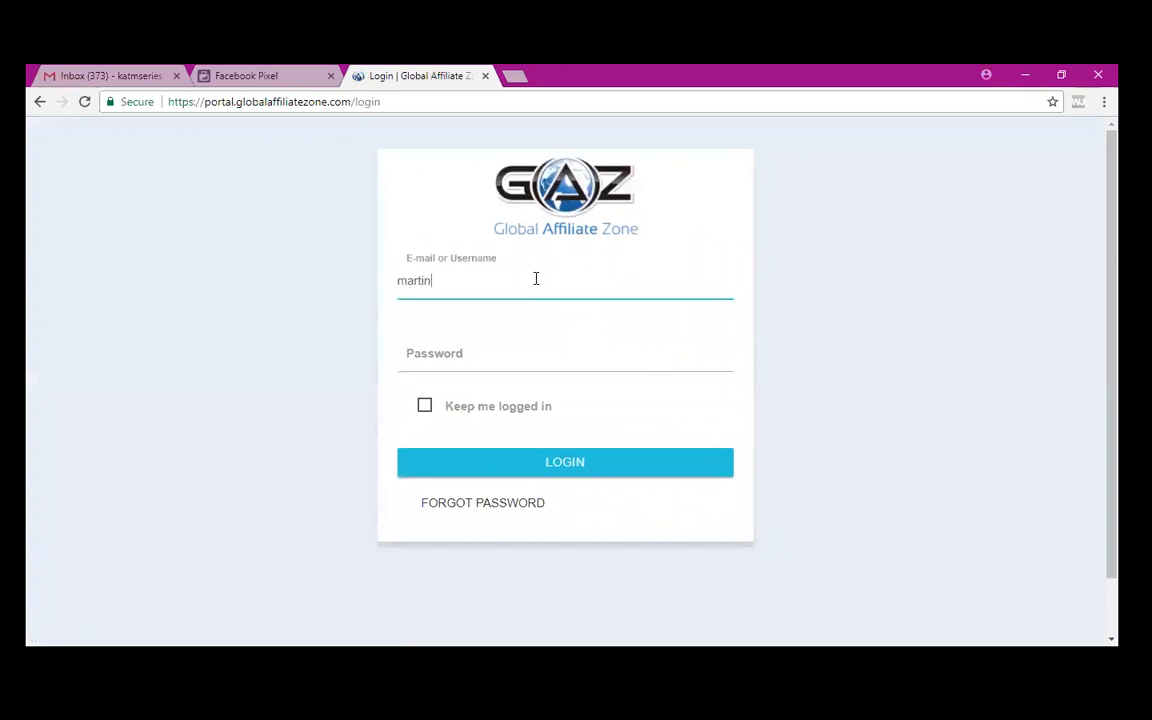
pyautogui.press('Left')
pyautogui.press('Left')
pyautogui.press('Left')
pyautogui.press('Left')
pyautogui.press('Left')
pyautogui.press('Left')
pyautogui.press('Left')
pyautogui.press('Left')
pyautogui.press('Left')
pyautogui.press('Left')
pyautogui.press('Right')
pyautogui.press('Right')
pyautogui.press('Right')
pyautogui.press('Left')
pyautogui.press('Left')
pyautogui.press('Left')
pyautogui.press('Left')
pyautogui.press('Right')
pyautogui.press('Right')
pyautogui.press('Right')
pyautogui.press('Right')
pyautogui.press('Right')
pyautogui.press('Right')
pyautogui.press('Right')
pyautogui.press('Right')
pyautogui.press('Right')
pyautogui.press('Right')
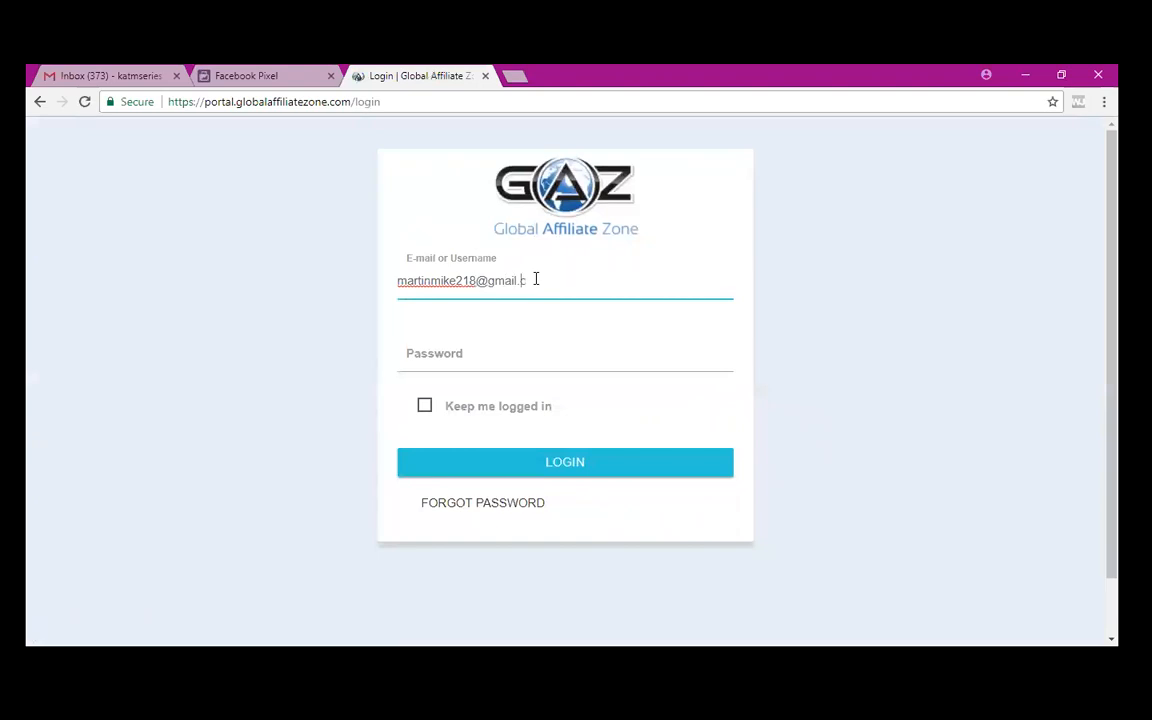
pyautogui.press('Right')
# - Type the account password and submit the login form
pyautogui.click(484, 353)
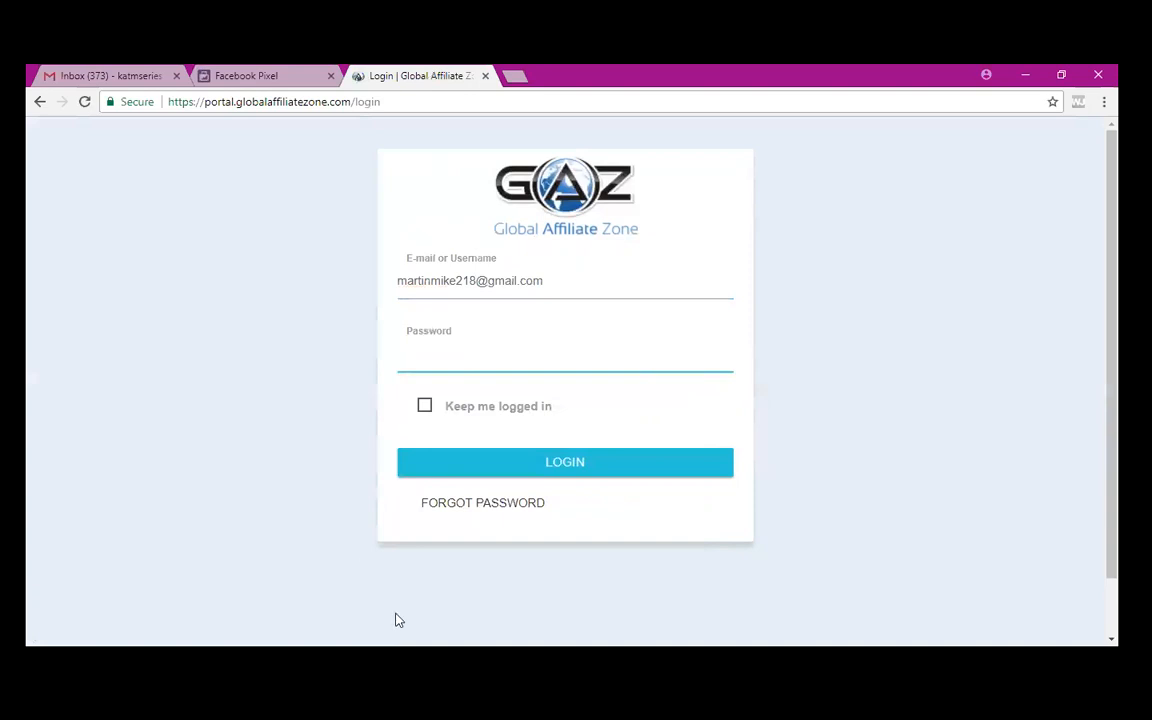
pyautogui.click(396, 660)
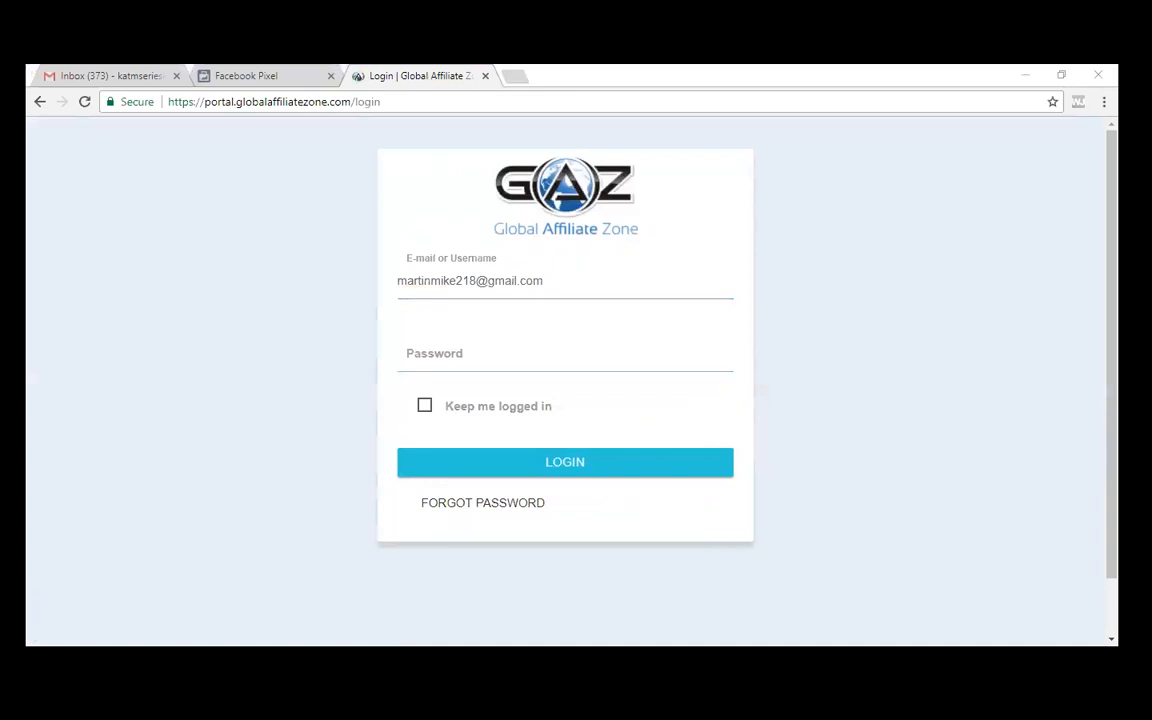
pyautogui.click(523, 353)
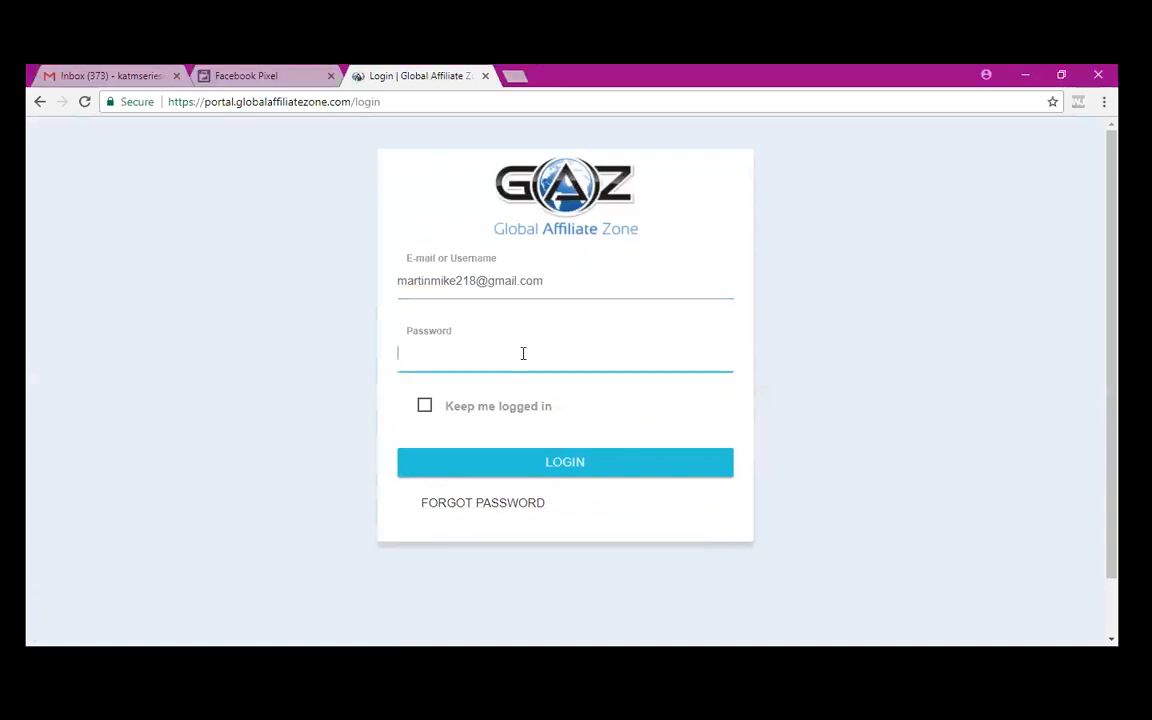
pyautogui.write('••••••••••')
pyautogui.click(580, 458)
# - Log in, save the password in Chrome, and open Settings from the Mike & Kat profile menu
pyautogui.click(575, 464)
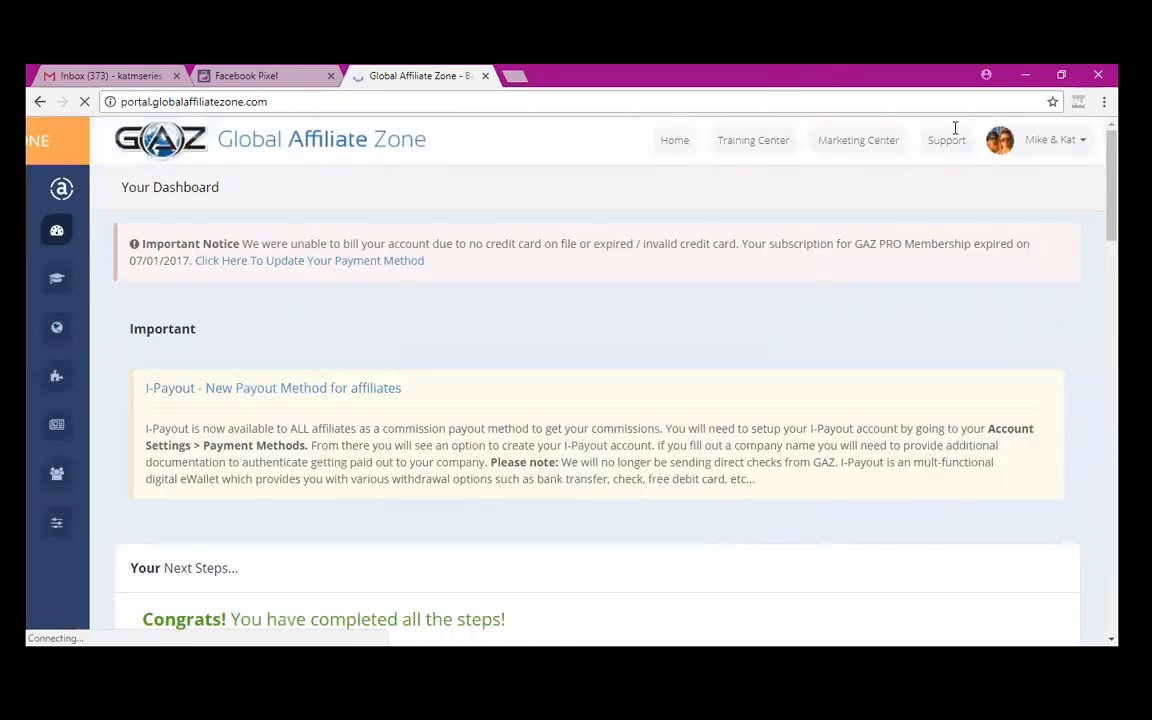
pyautogui.click(1045, 153)
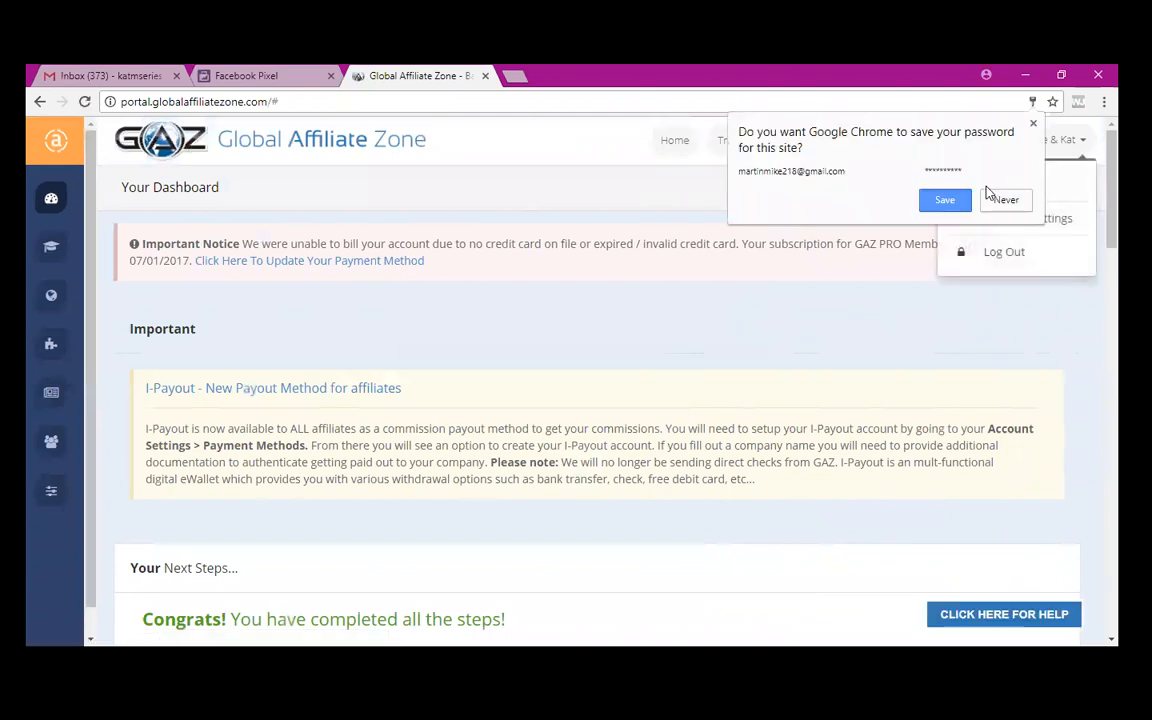
pyautogui.click(943, 201)
pyautogui.click(1031, 226)
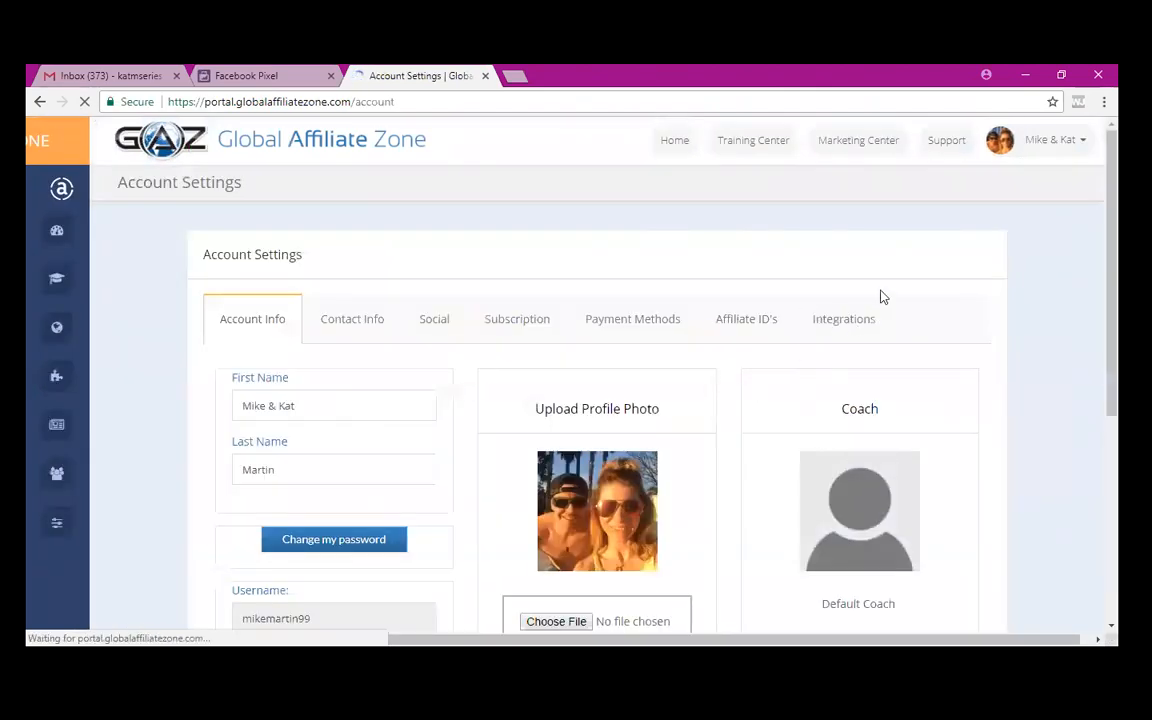
# - Open Integrations and review the five saved Facebook pixel codes and their IDs, at the pixel limit
pyautogui.click(848, 322)
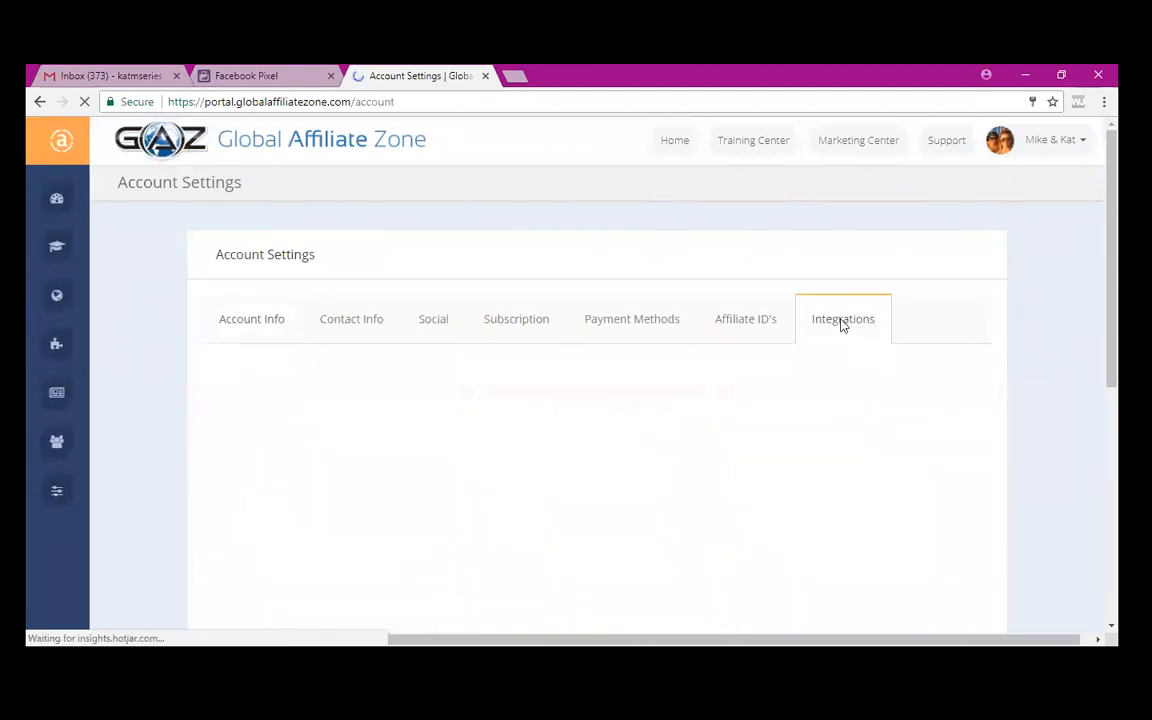
pyautogui.scroll(-4, 471, 434)
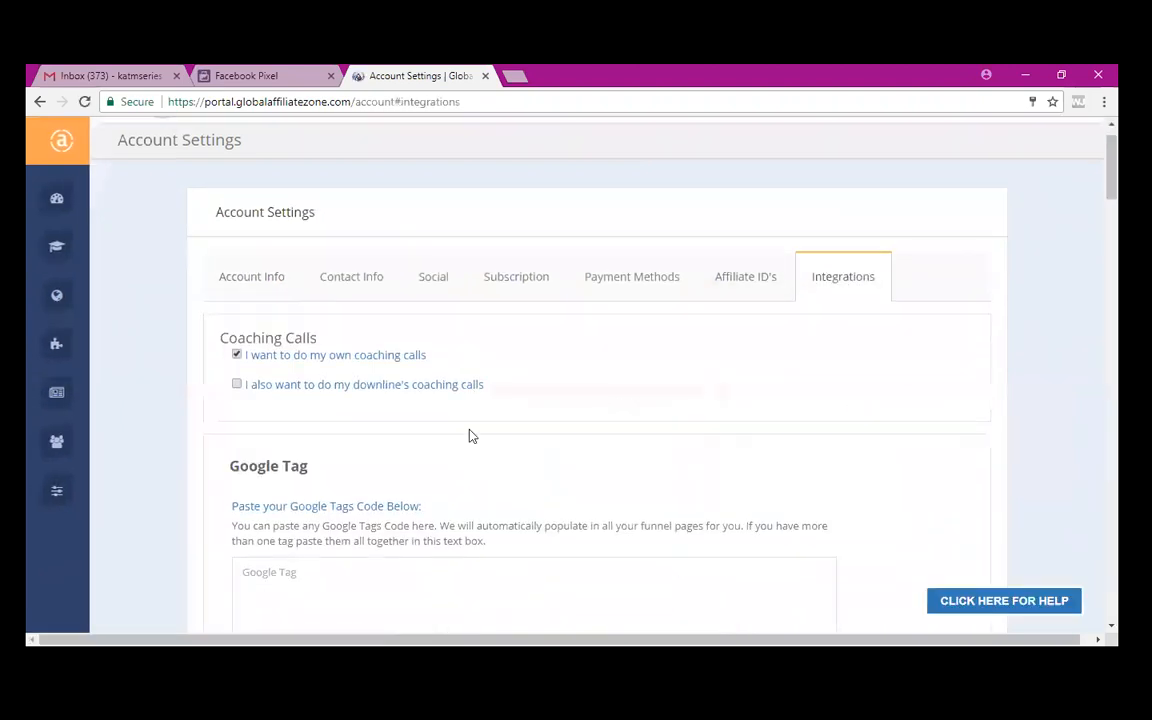
pyautogui.scroll(-9, 471, 434)
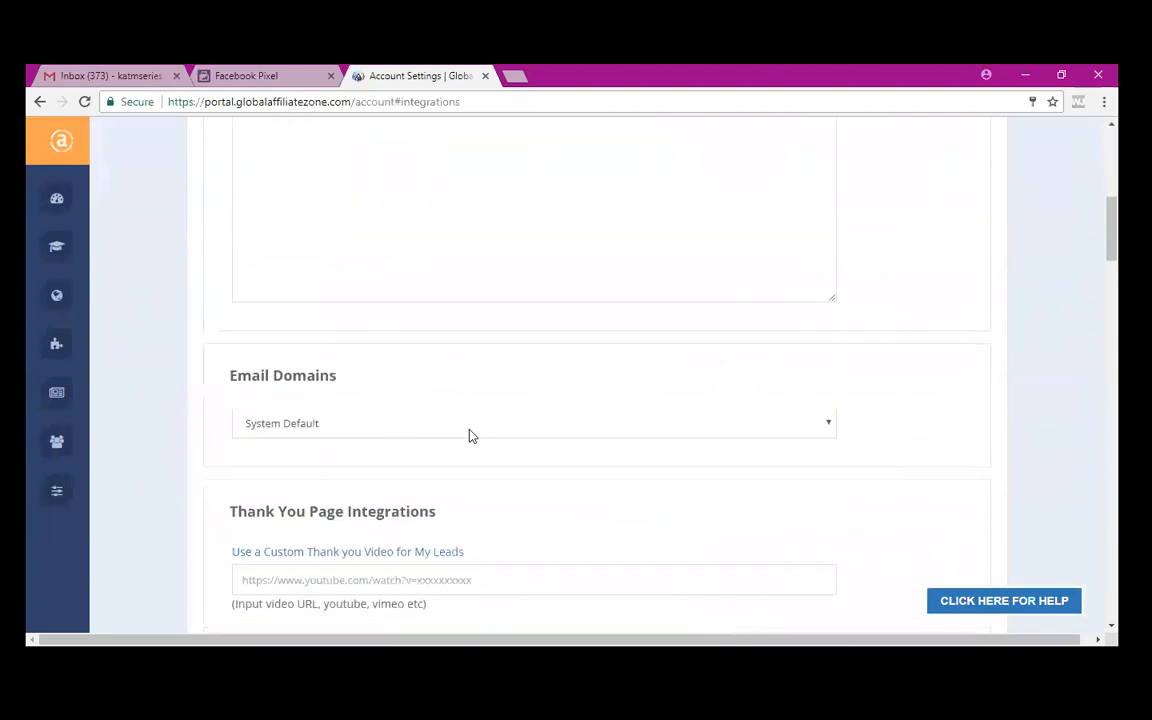
pyautogui.scroll(-2, 471, 434)
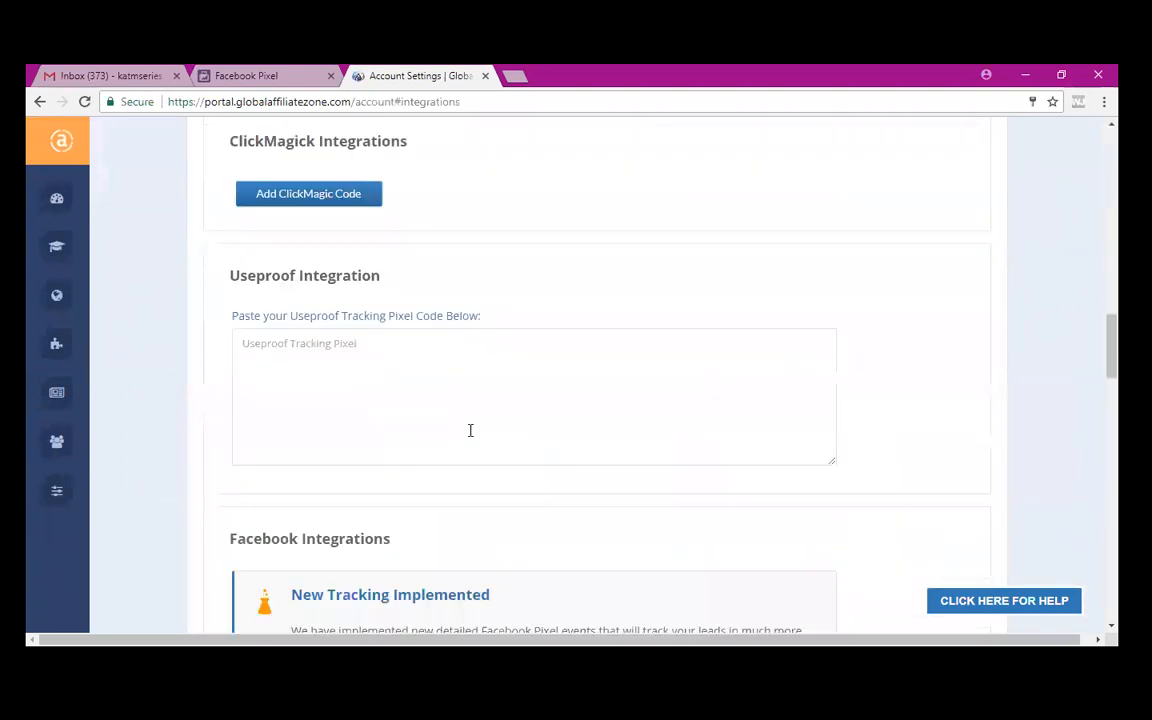
pyautogui.scroll(-3, 470, 429)
pyautogui.scroll(-4, 471, 429)
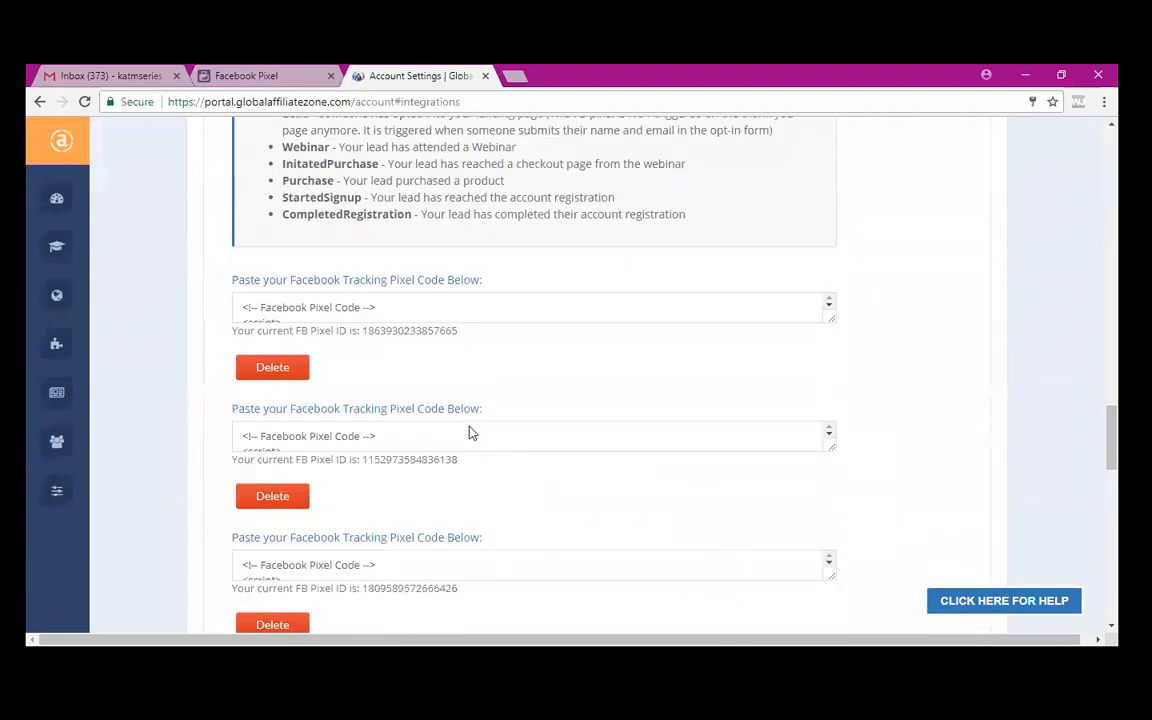
pyautogui.scroll(2, 470, 430)
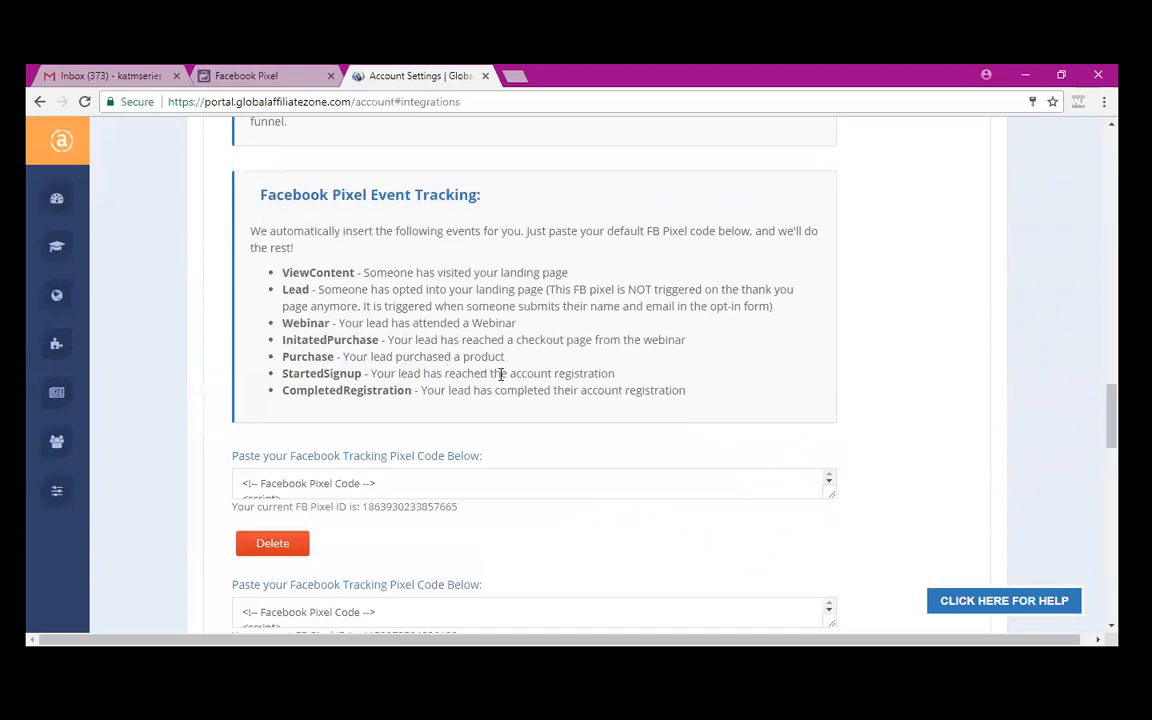
pyautogui.scroll(-3, 560, 450)
pyautogui.scroll(-1, 561, 450)
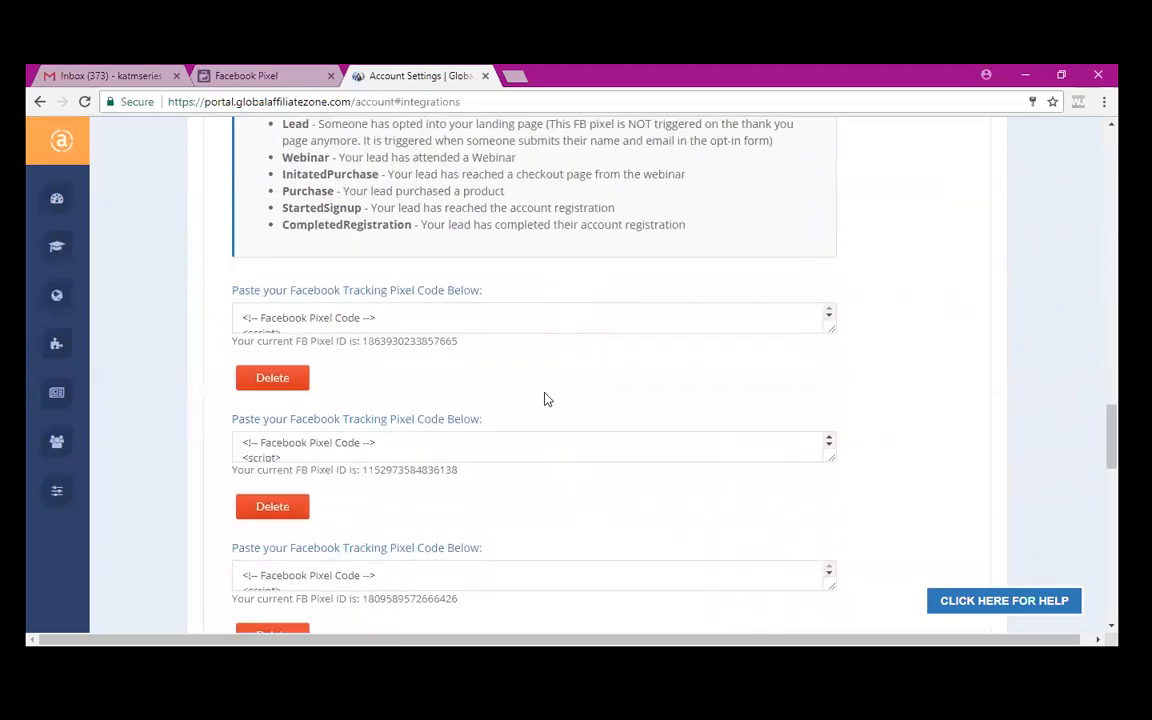
pyautogui.scroll(-3, 546, 398)
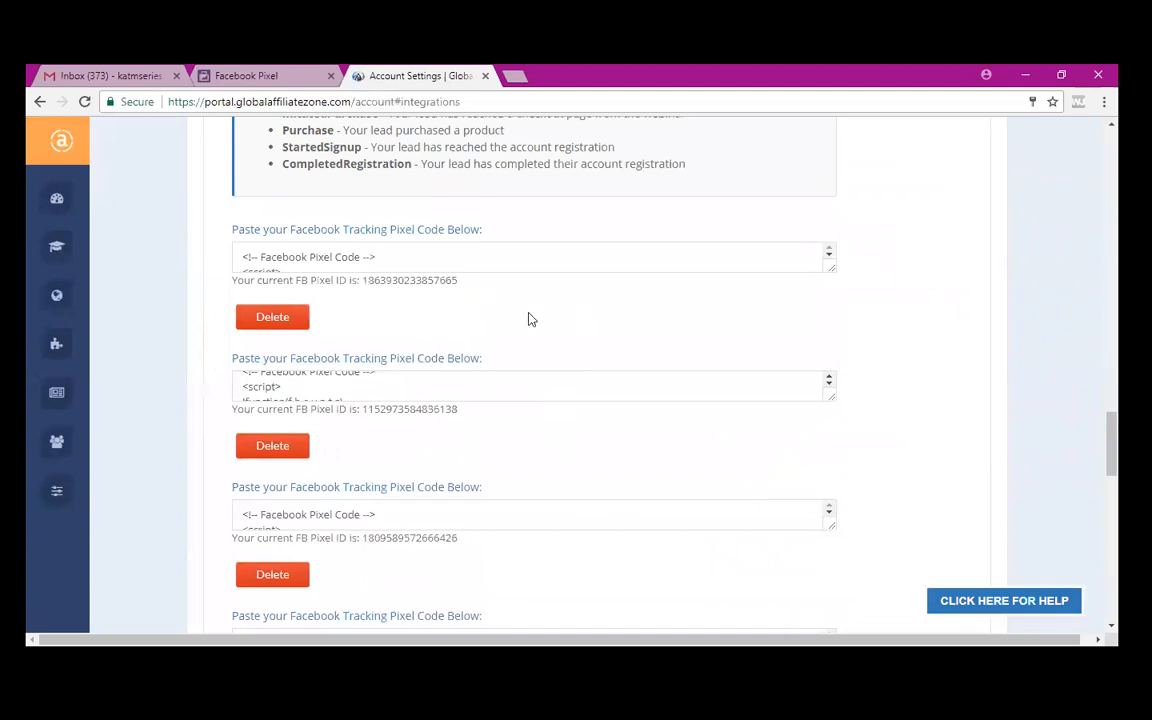
pyautogui.scroll(-7, 531, 319)
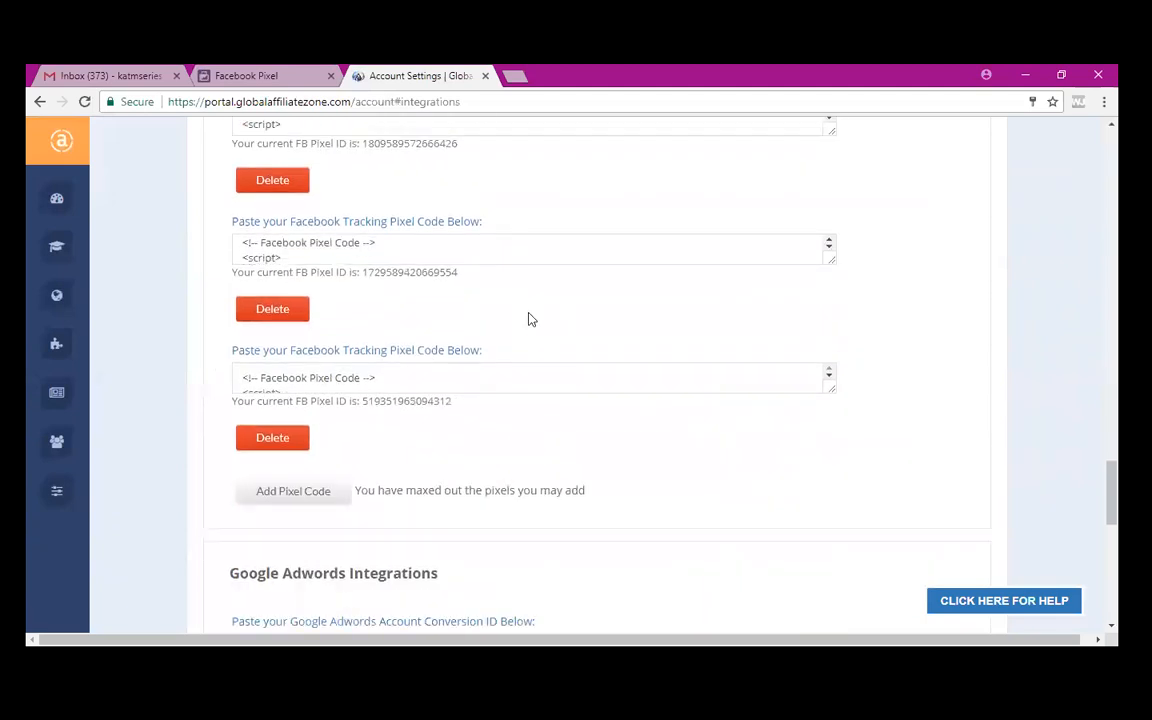
pyautogui.scroll(-2, 531, 319)
pyautogui.scroll(4, 531, 319)
pyautogui.scroll(5, 531, 319)
pyautogui.scroll(-3, 531, 319)
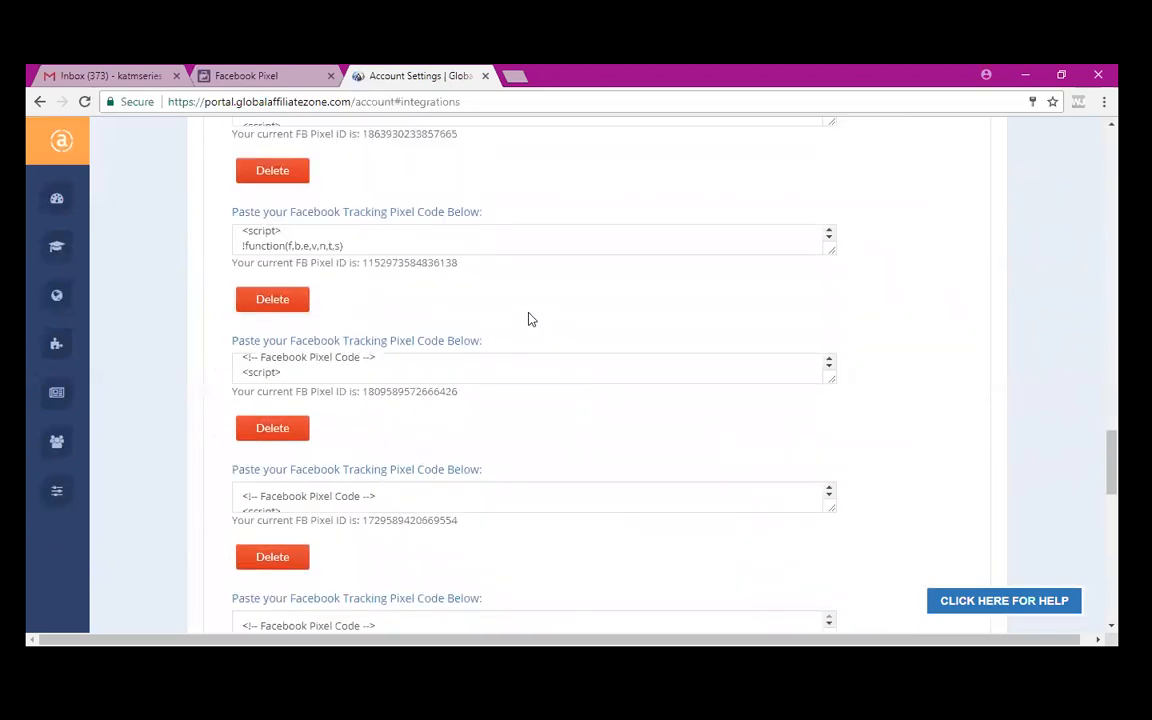
pyautogui.scroll(-2, 531, 319)
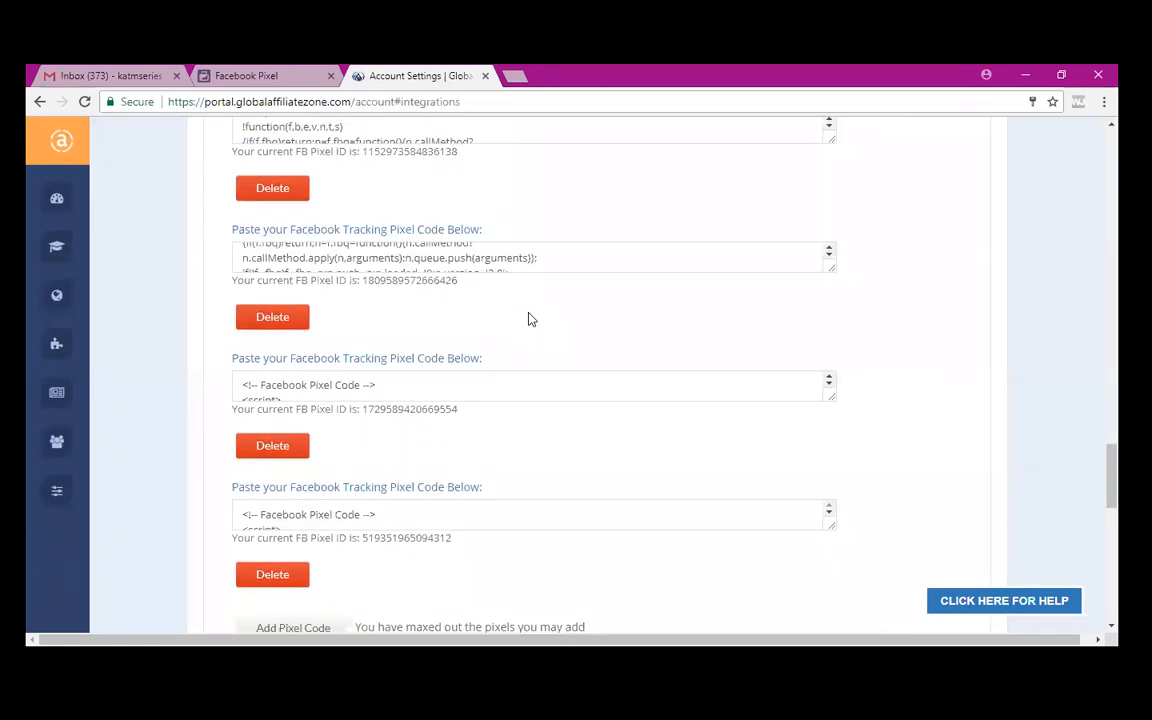
pyautogui.scroll(-3, 531, 319)
pyautogui.scroll(-3, 531, 319)
pyautogui.scroll(-1, 531, 319)
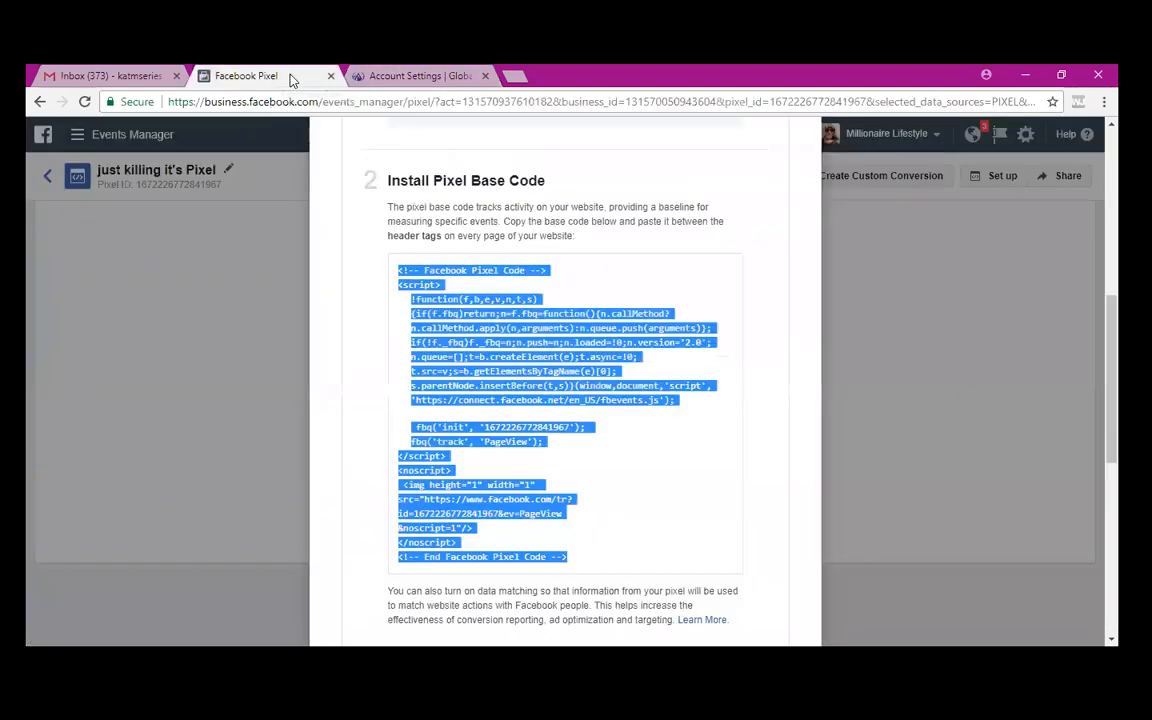
# - Back in Events Manager, leave the Email Pixel Code instructions and close the Install Your Pixel Code dialog
pyautogui.click(273, 80)
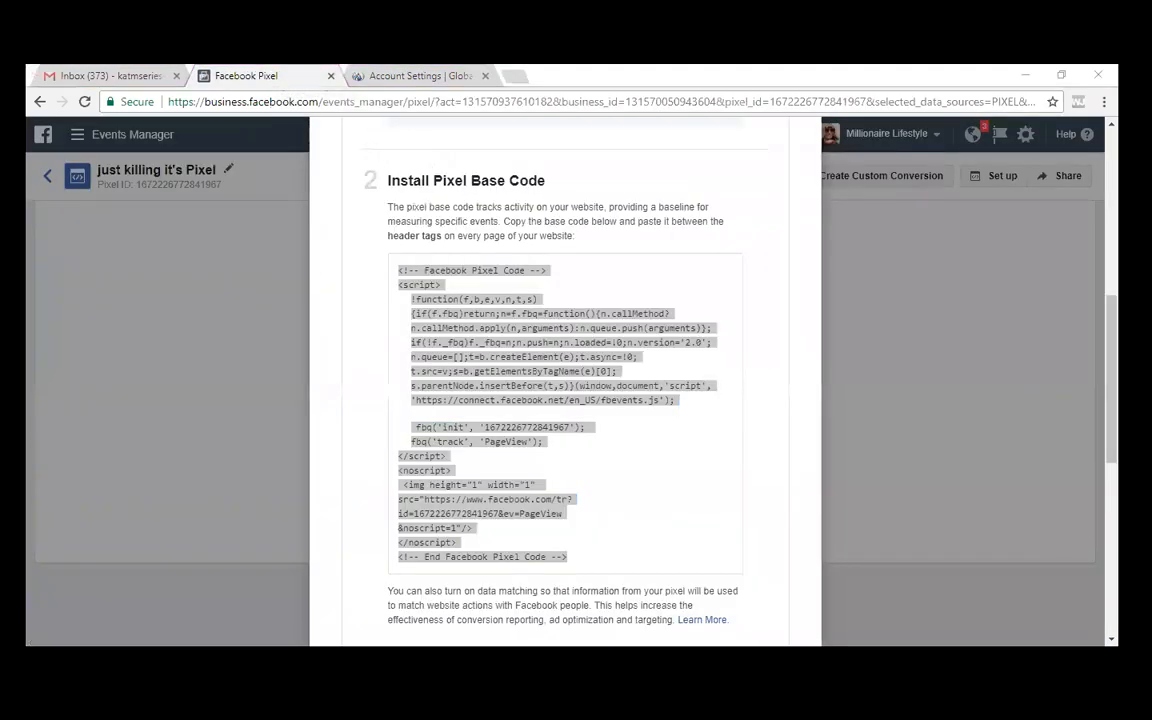
pyautogui.scroll(-5, 1020, 484)
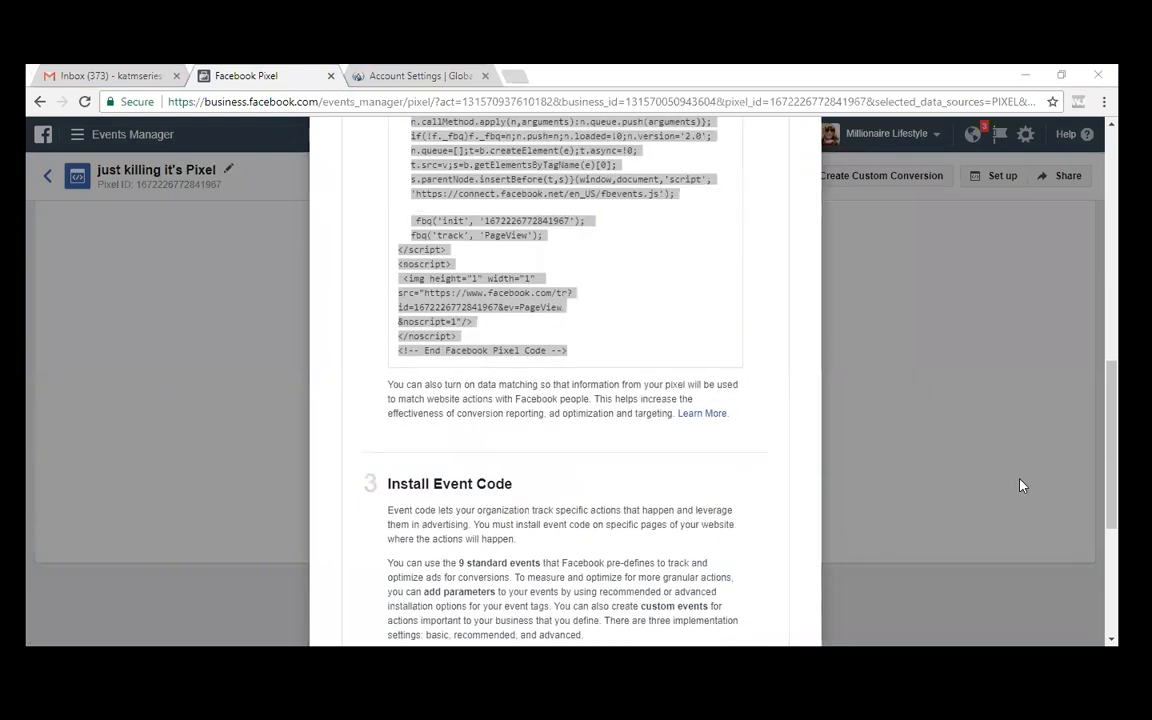
pyautogui.scroll(-2, 1020, 484)
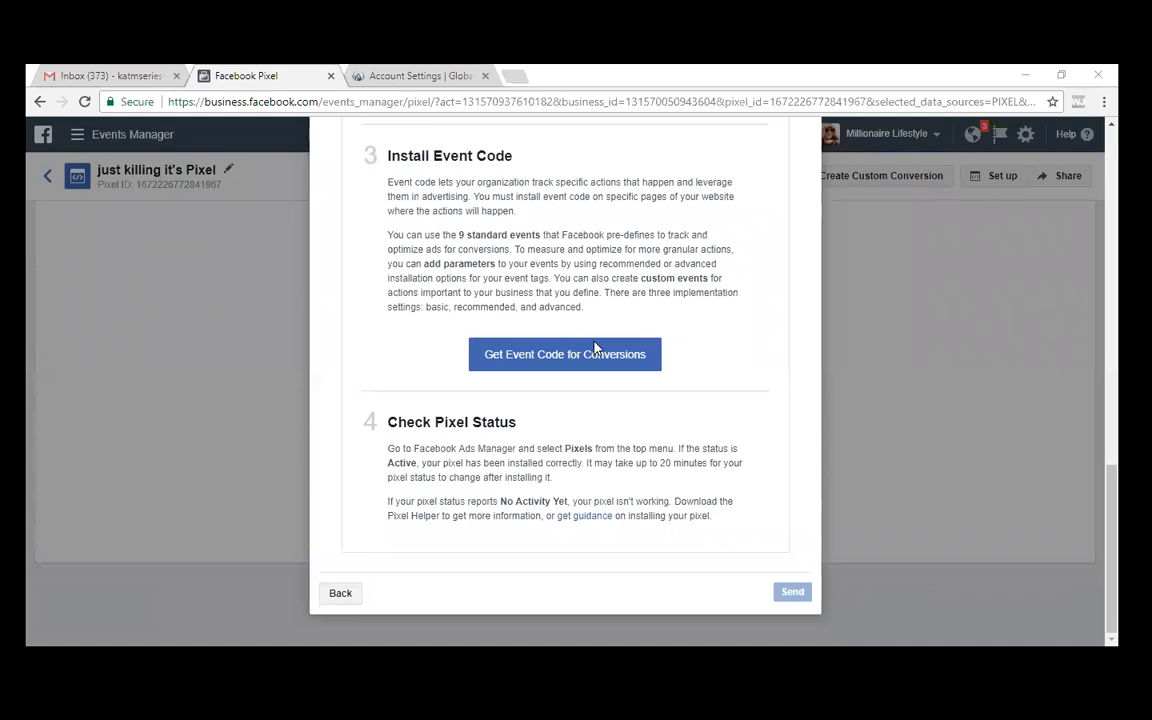
pyautogui.scroll(2, 594, 354)
pyautogui.scroll(10, 594, 358)
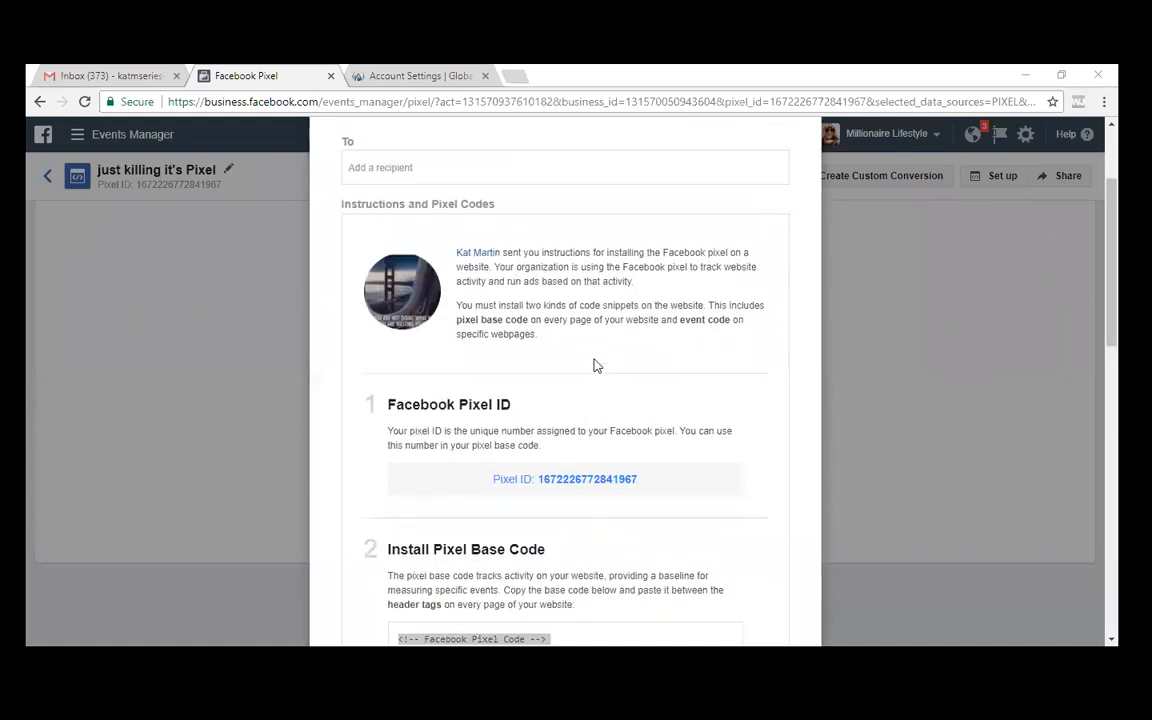
pyautogui.scroll(-5, 733, 337)
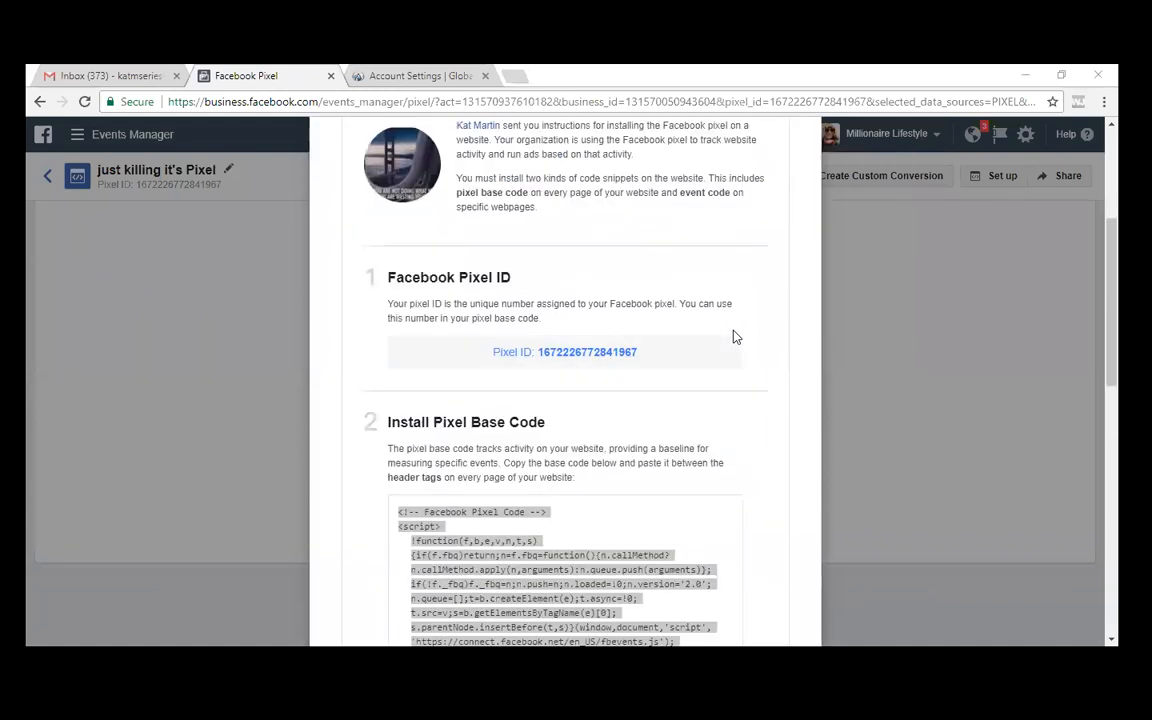
pyautogui.scroll(-5, 733, 337)
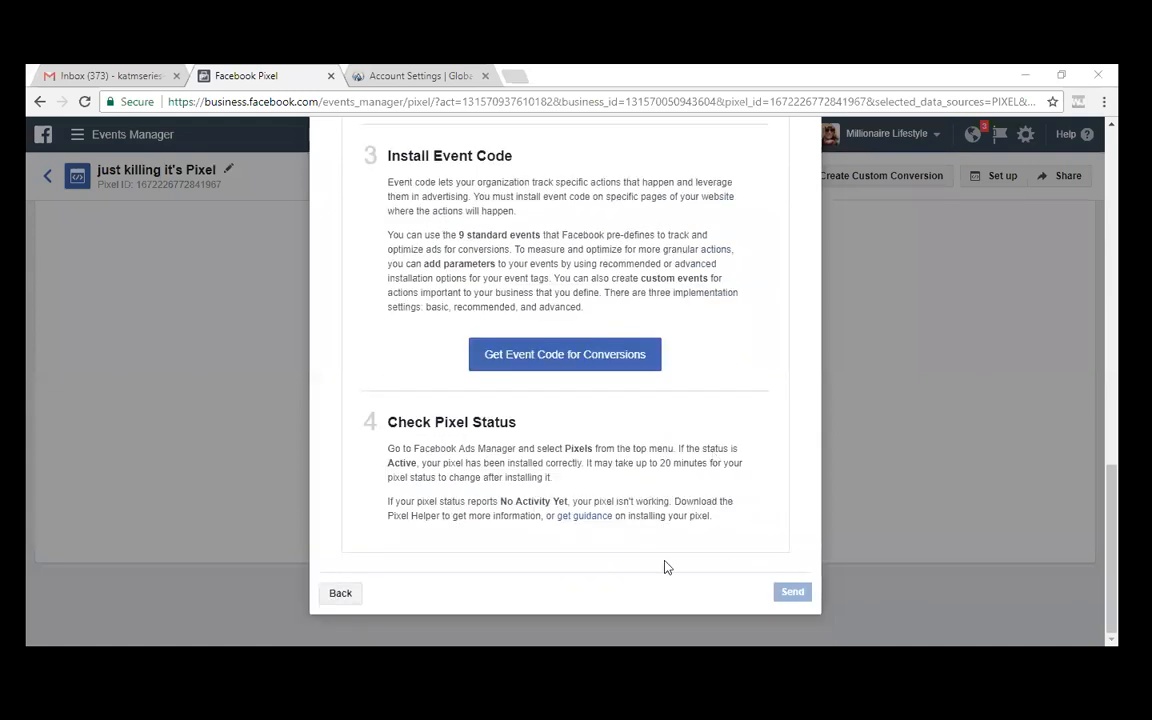
pyautogui.click(340, 594)
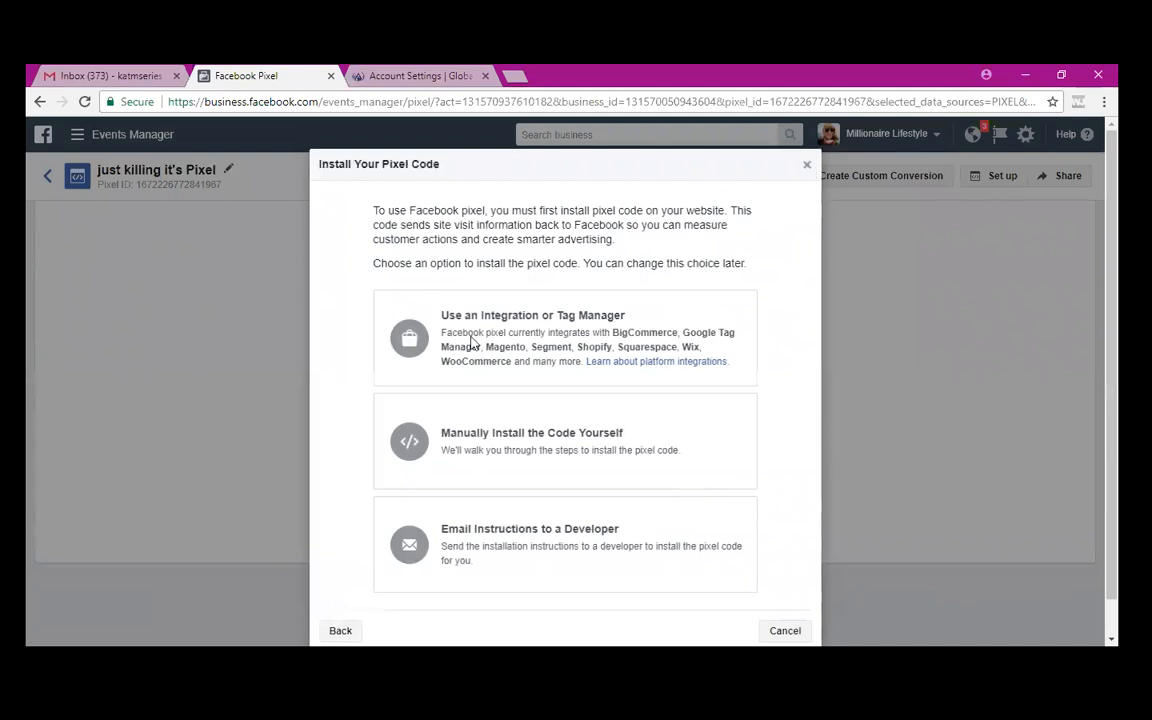
pyautogui.click(809, 168)
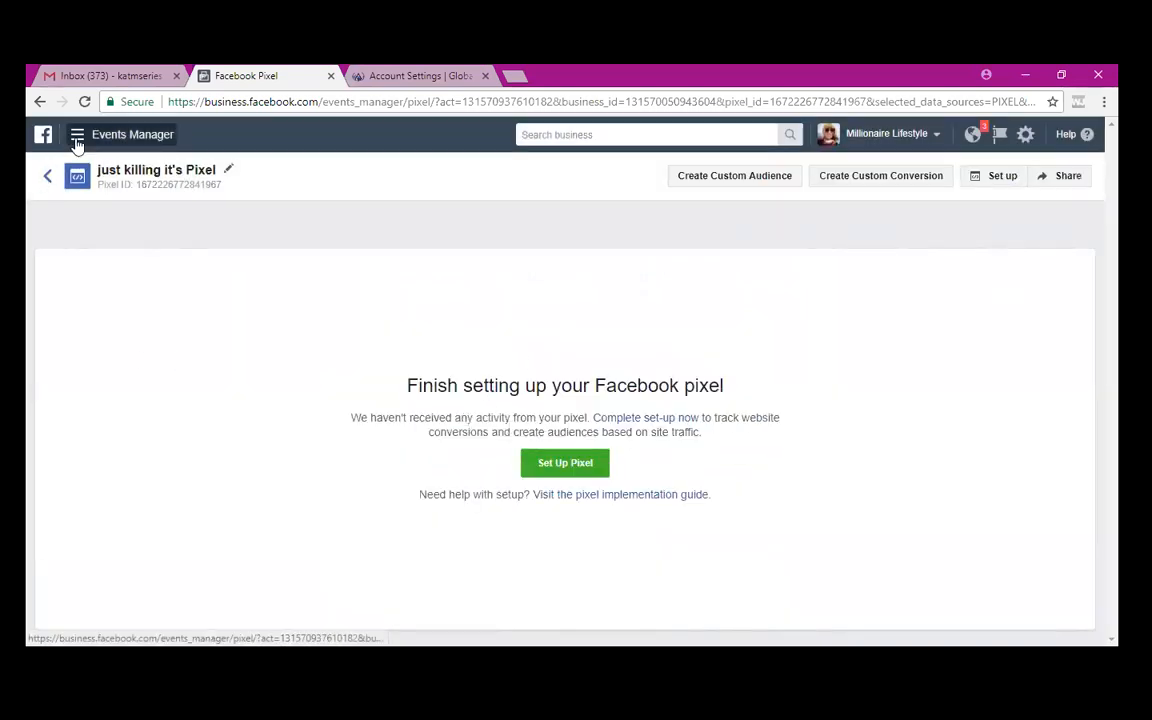
# - Show the Frequently Used tools flyout (Ads Manager, Billing, Business Settings, Pixels) beside Events Manager
pyautogui.moveTo(77, 145)
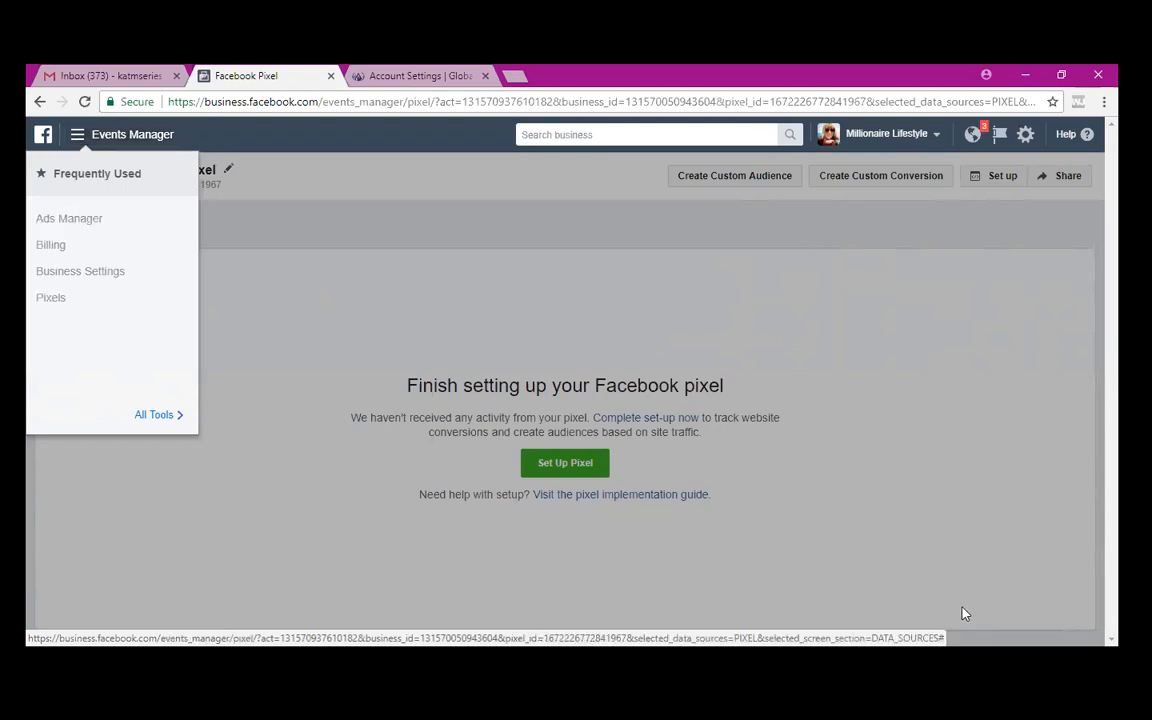
pyautogui.click(730, 66)
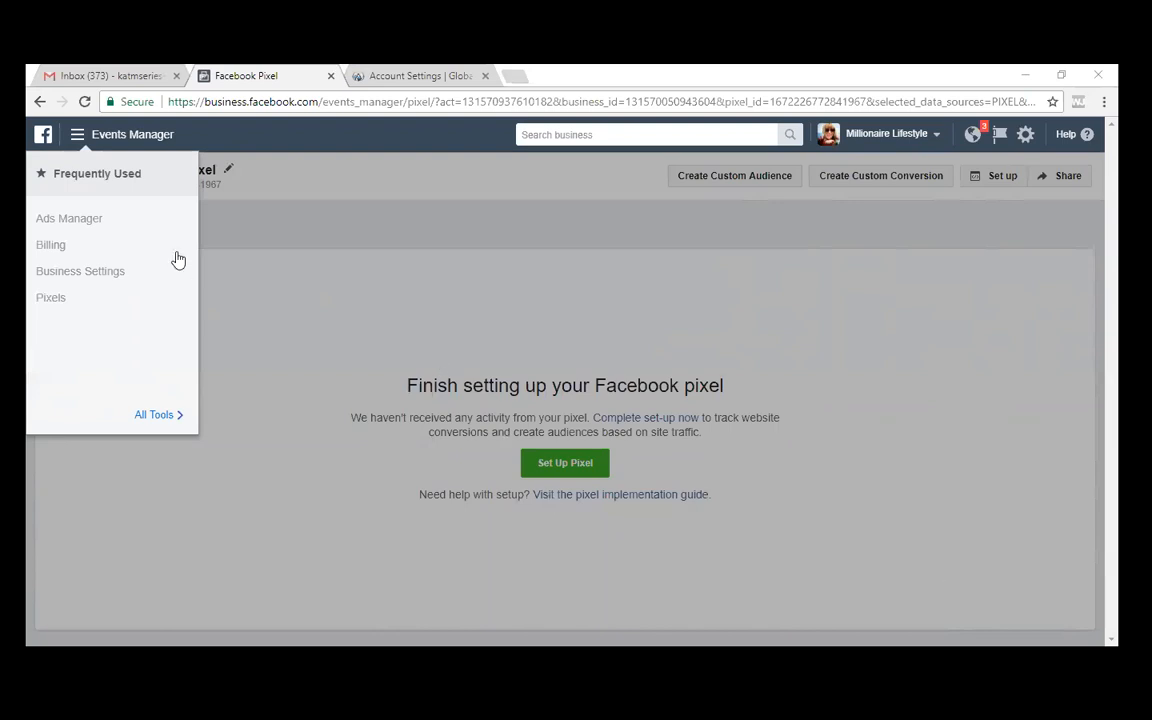
# - Go to Ads Manager and scroll the ad account dropdown from 100gs down to top earner
pyautogui.click(94, 222)
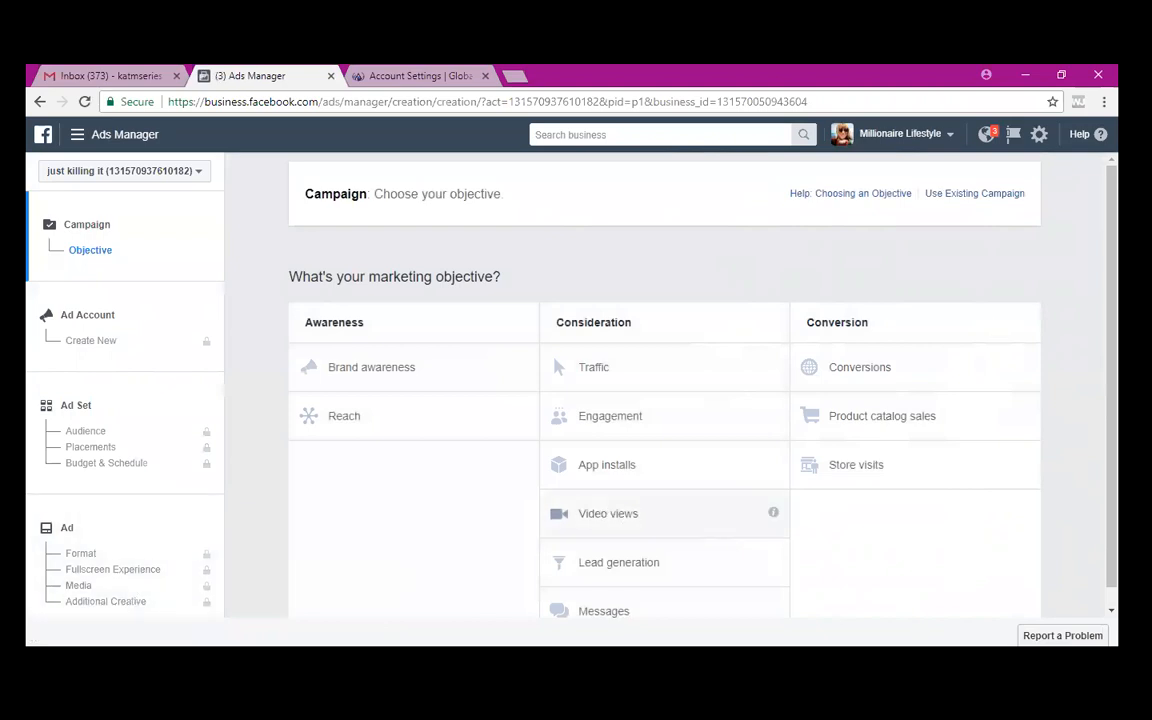
pyautogui.scroll(-1, 664, 450)
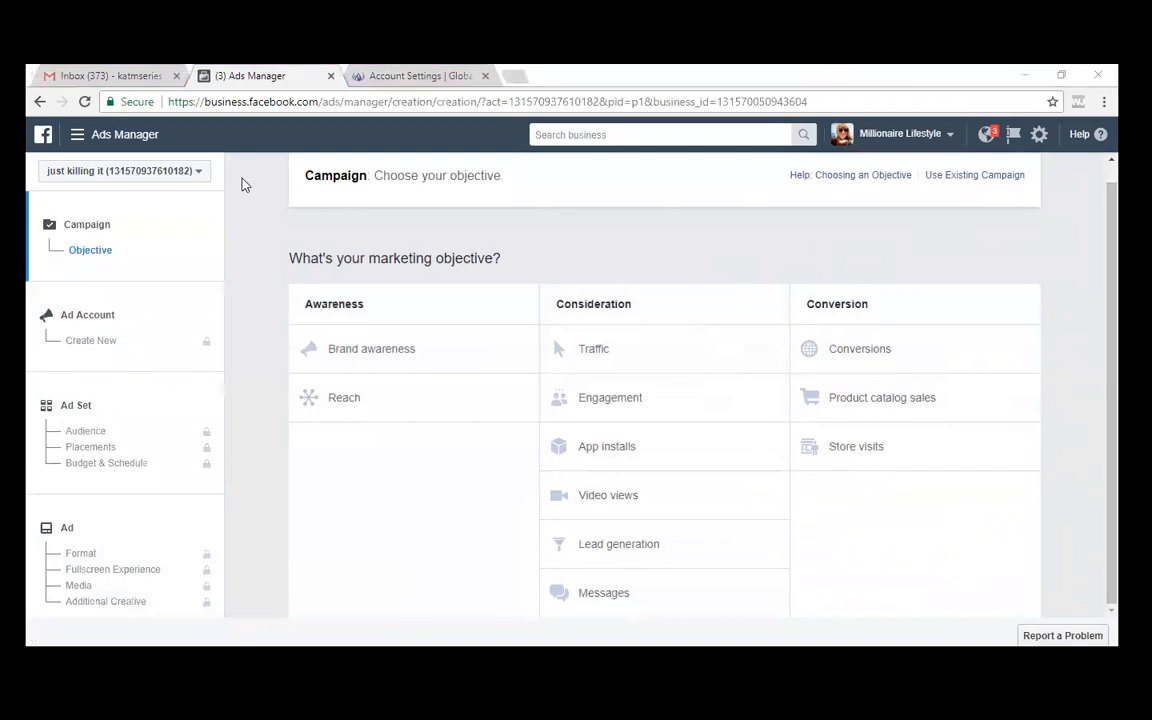
pyautogui.click(196, 177)
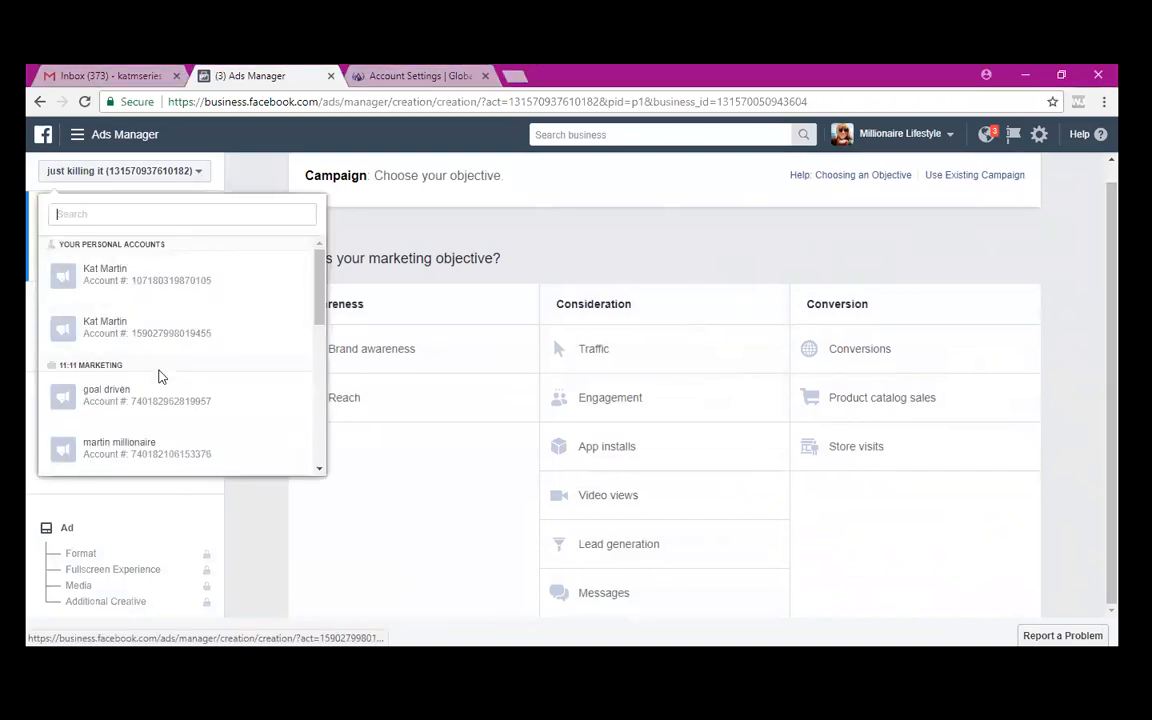
pyautogui.scroll(-5, 184, 314)
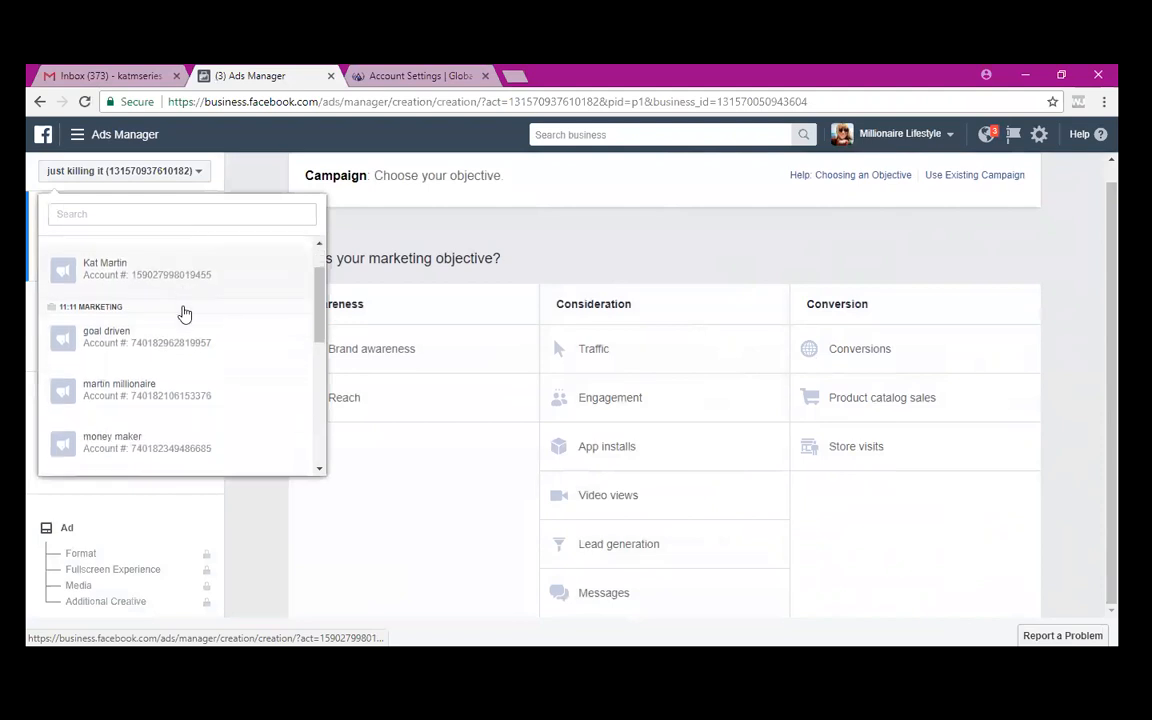
pyautogui.scroll(-3, 184, 314)
pyautogui.scroll(2, 184, 314)
pyautogui.scroll(-1, 184, 314)
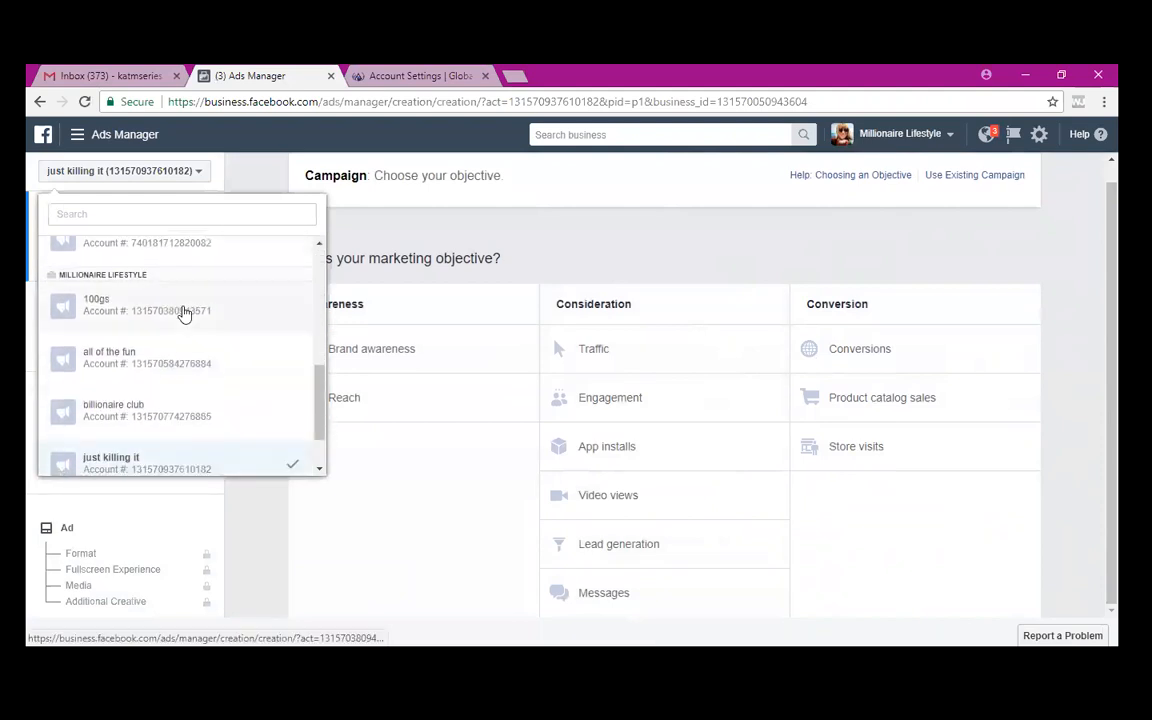
pyautogui.scroll(-1, 184, 314)
pyautogui.scroll(-1, 184, 314)
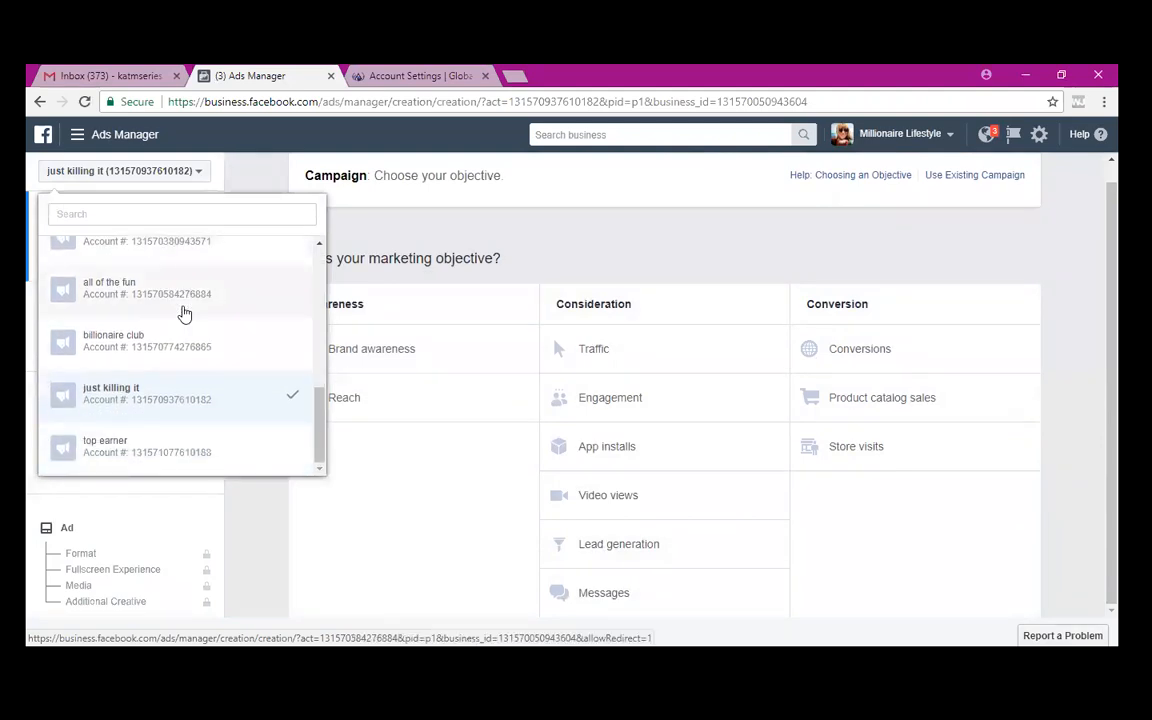
pyautogui.scroll(5, 184, 314)
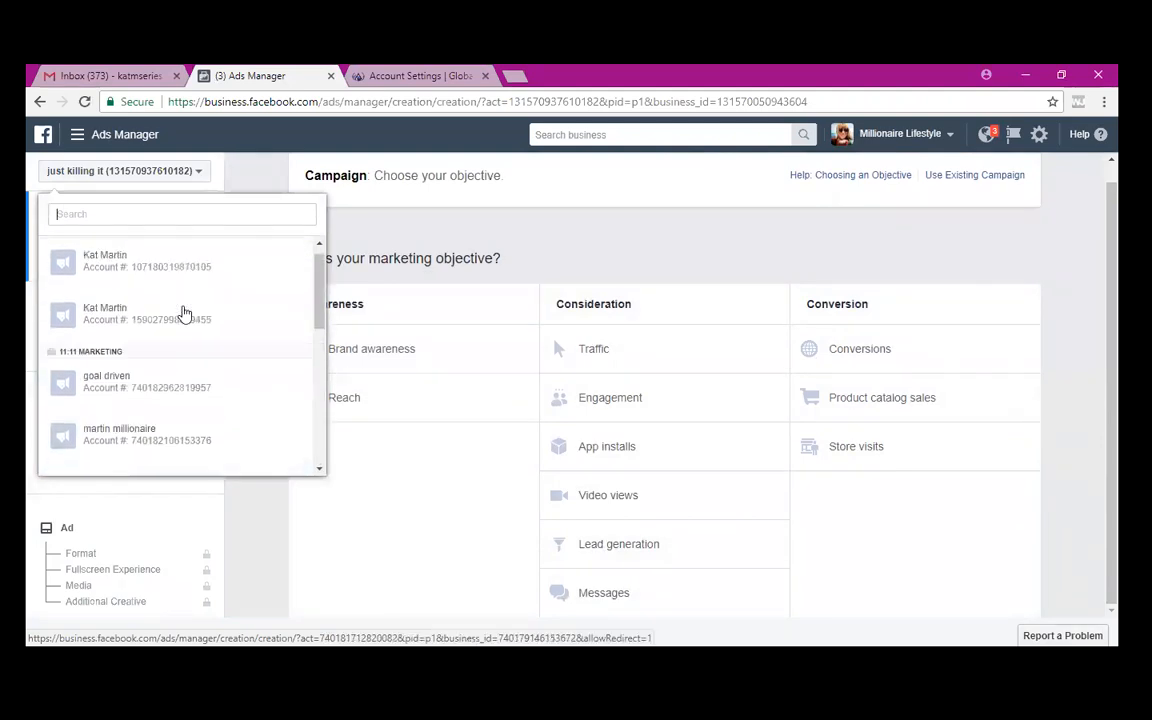
pyautogui.scroll(-4, 184, 314)
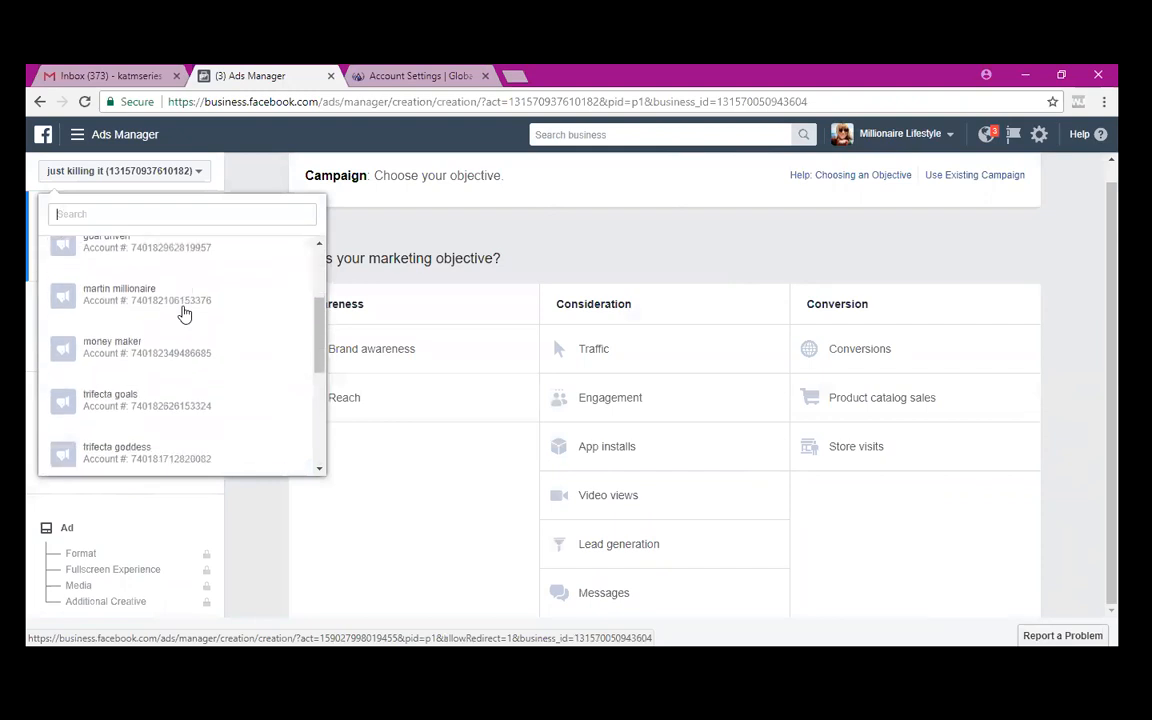
pyautogui.scroll(-2, 185, 313)
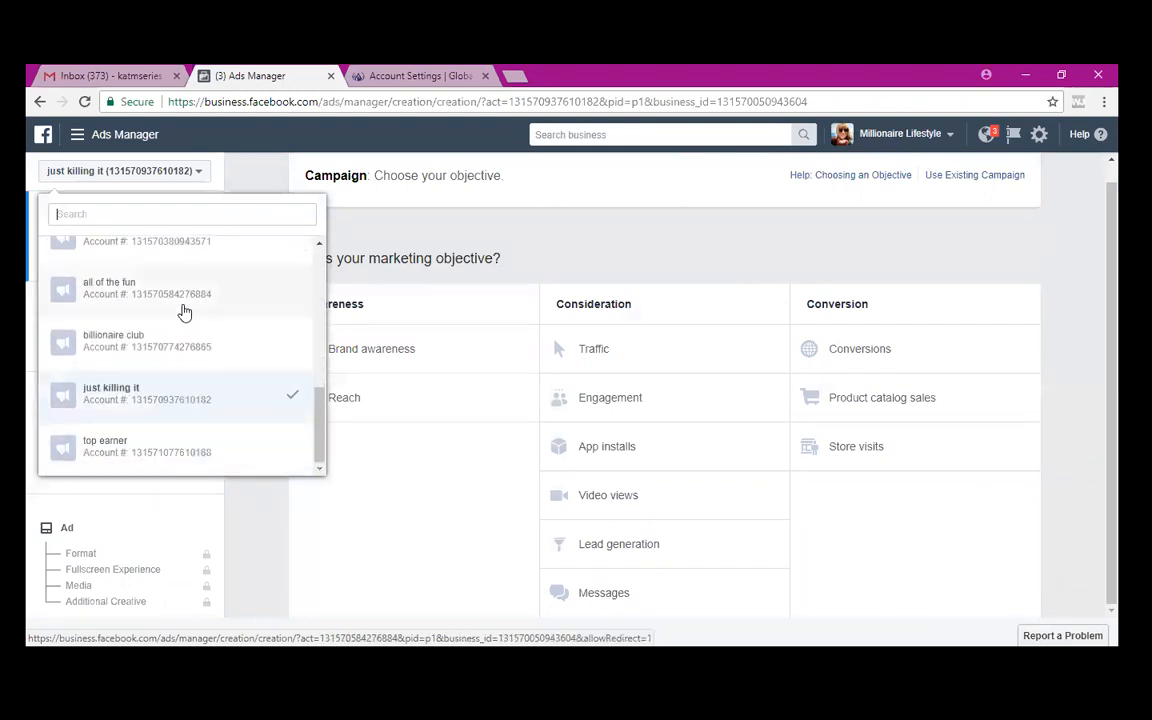
pyautogui.scroll(1, 185, 313)
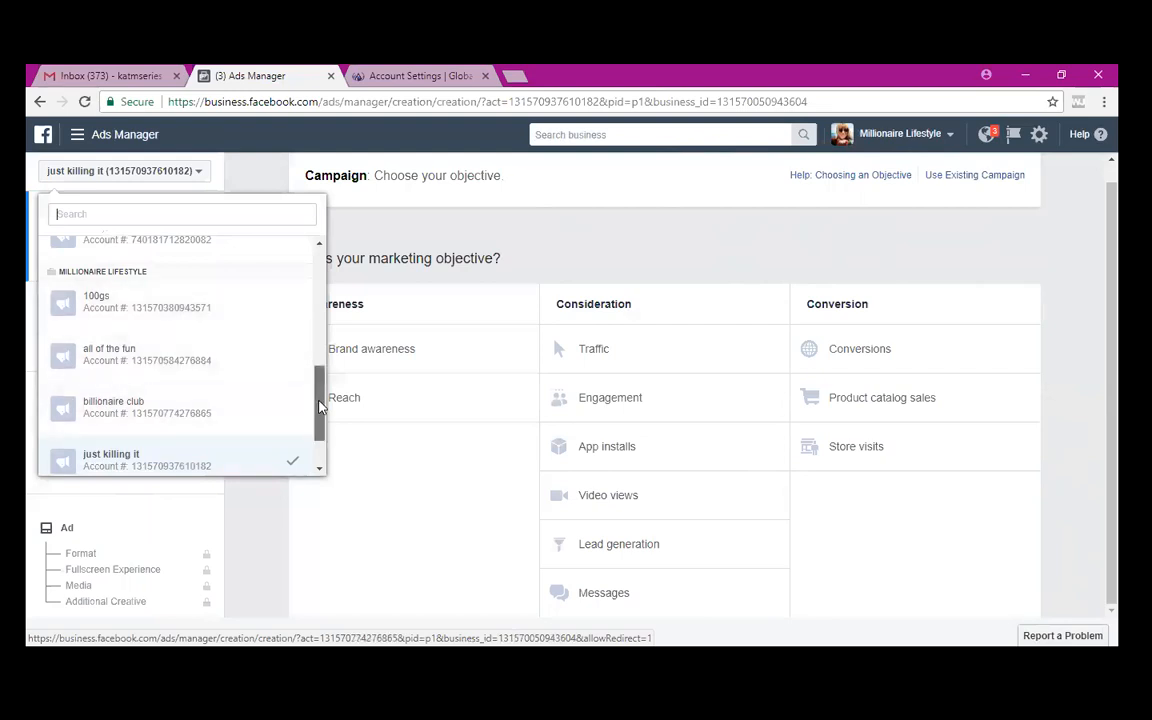
pyautogui.scroll(-1, 300, 400)
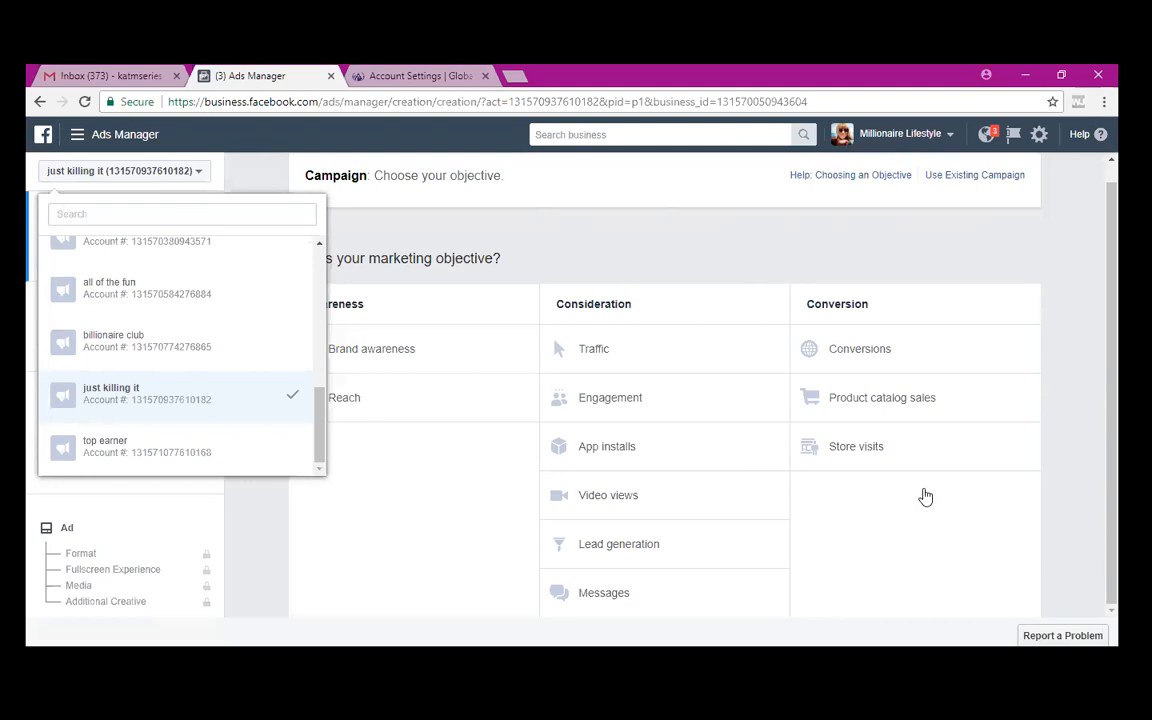
# - Switch to Business Settings from the main menu and view its five ad accounts
pyautogui.click(114, 136)
pyautogui.click(75, 281)
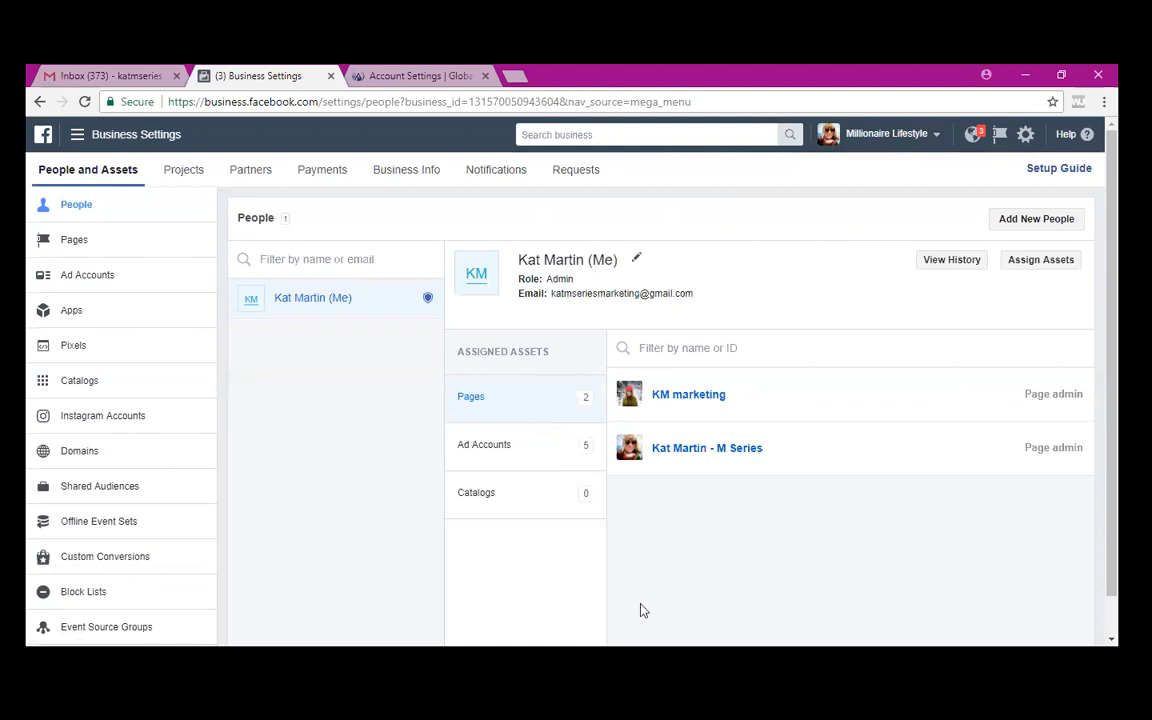
pyautogui.click(113, 278)
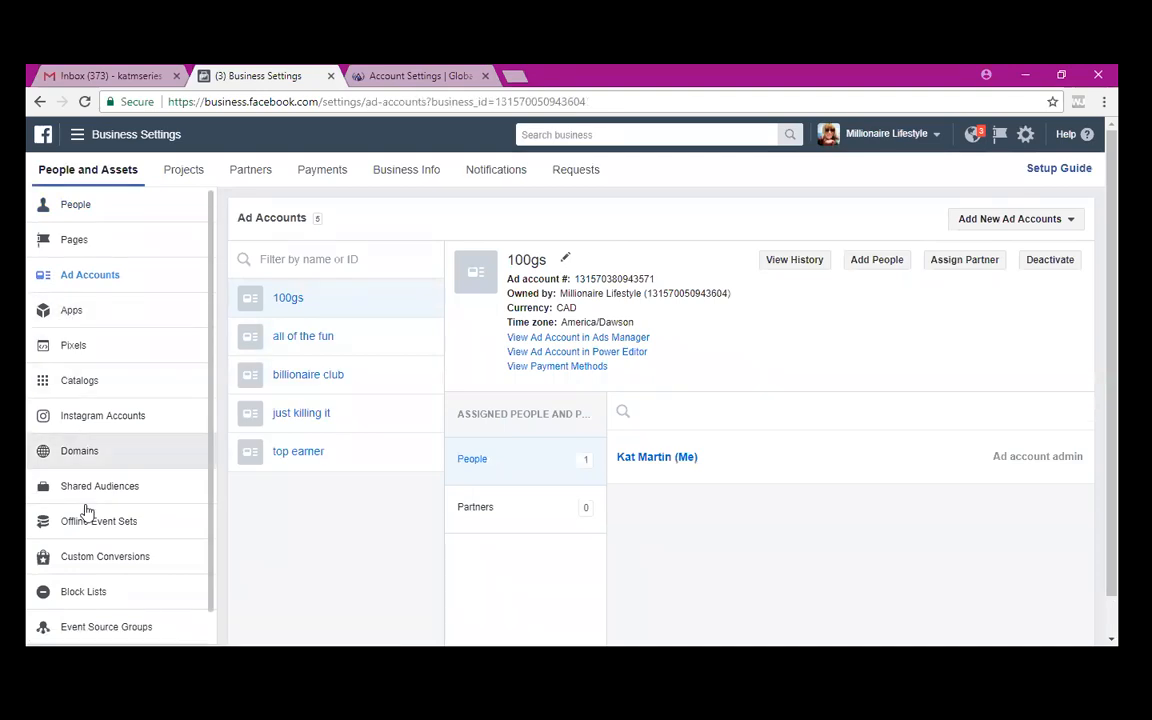
# - Glance at Apps, return to Ad Accounts, and reveal the add existing, request access, and create new options
pyautogui.click(60, 308)
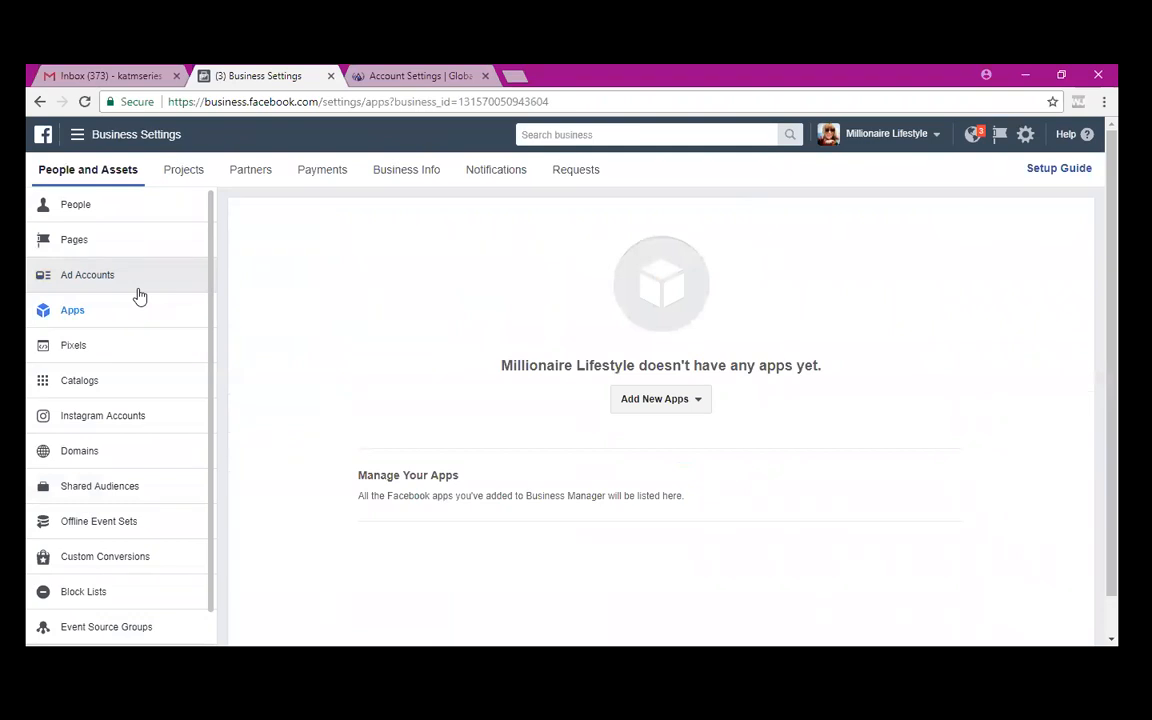
pyautogui.click(105, 278)
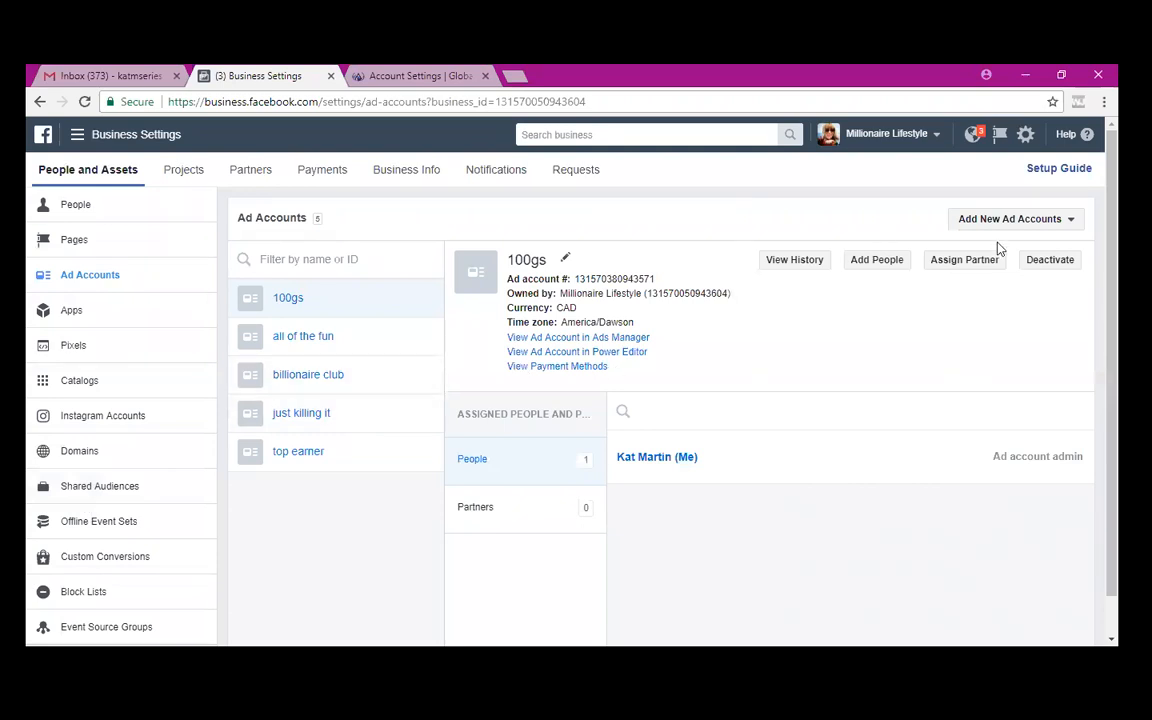
pyautogui.click(1060, 220)
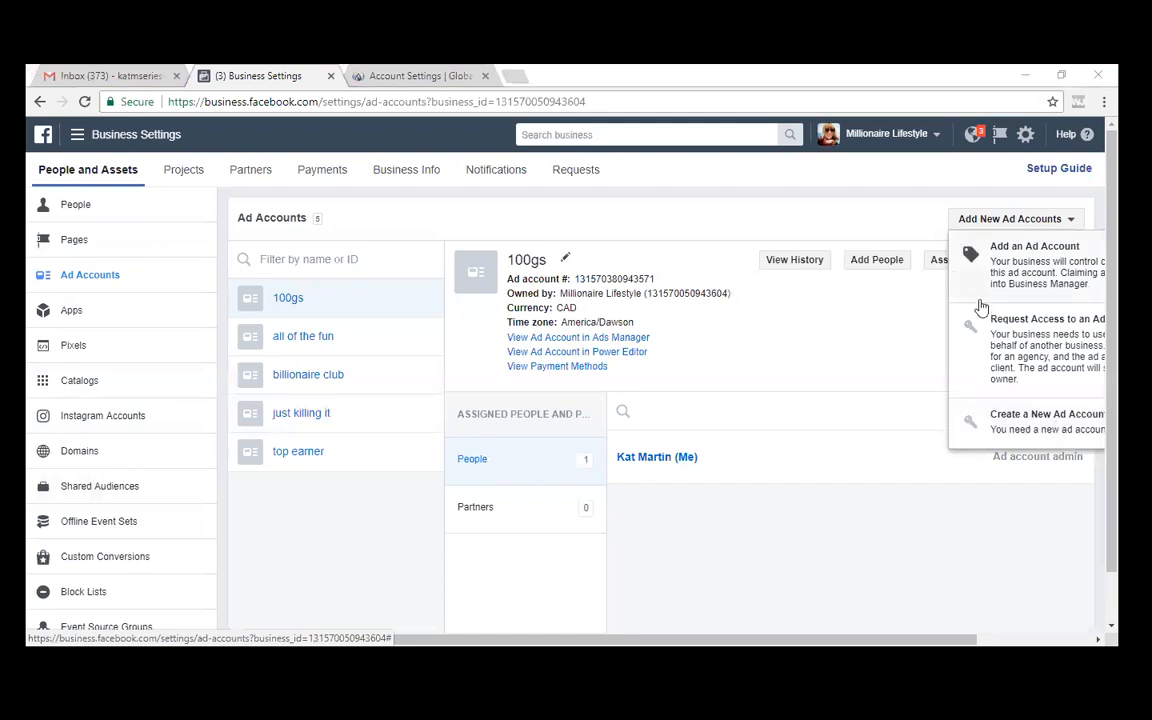
# - Try creating an ad account named '11:11', then cancel after hitting the maximum-account limit
pyautogui.click(972, 427)
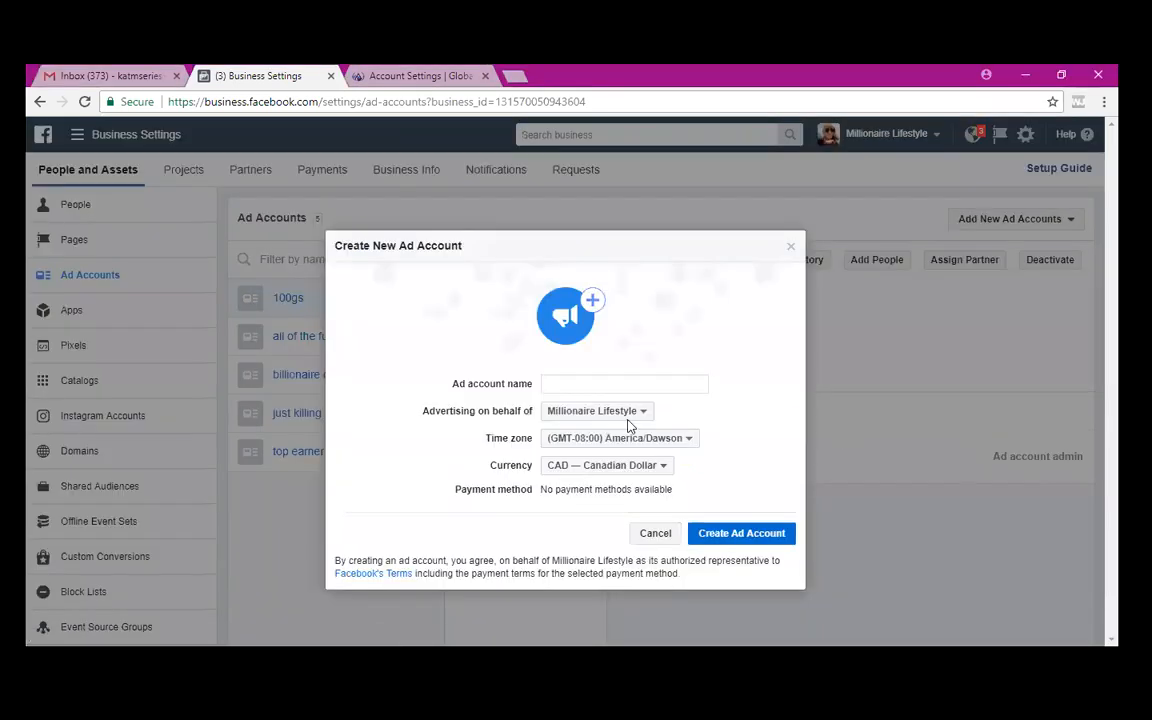
pyautogui.click(590, 385)
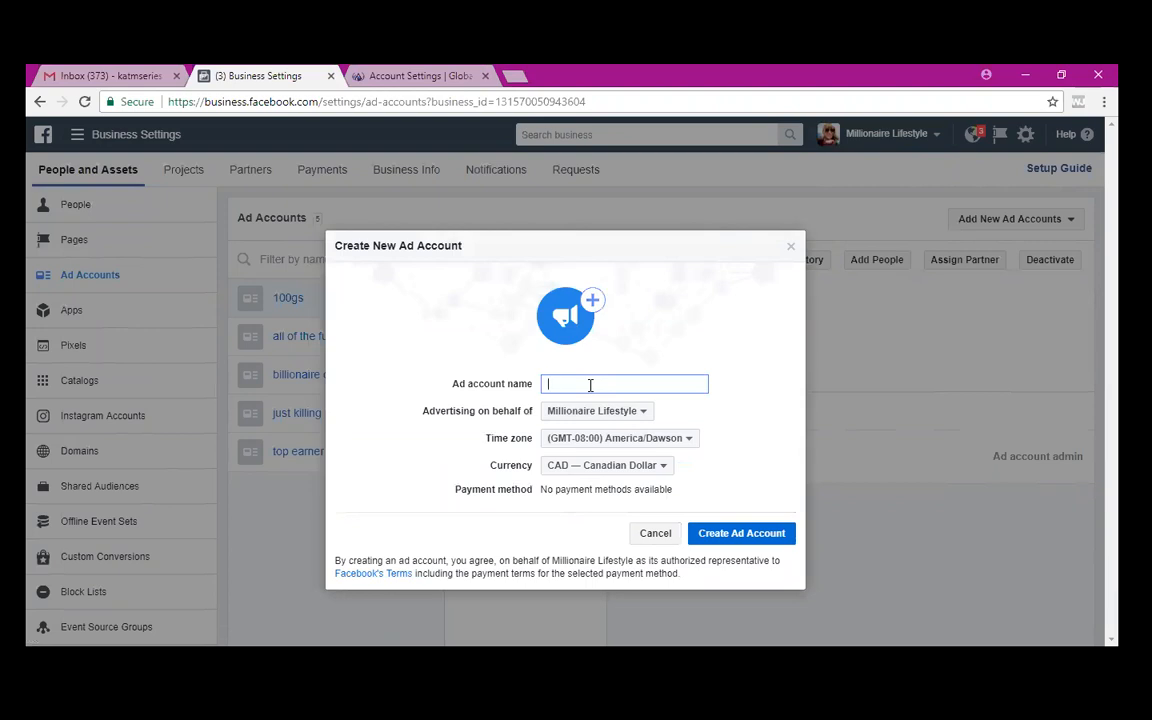
pyautogui.write('11:11')
pyautogui.click(729, 537)
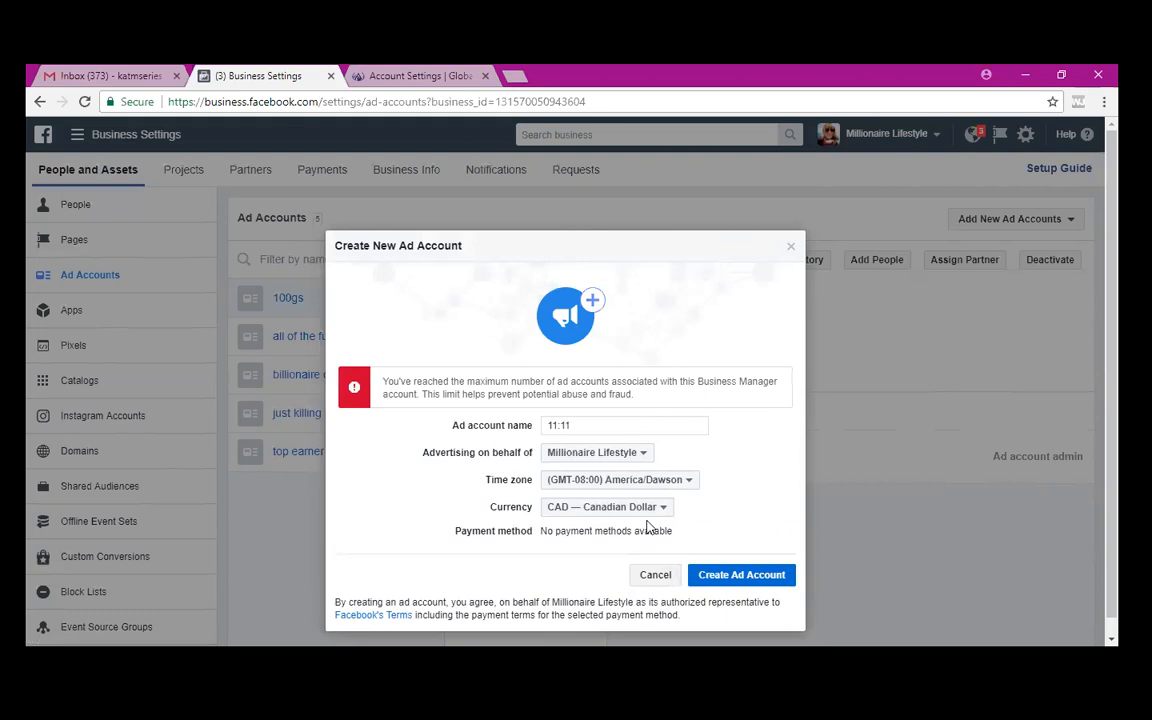
pyautogui.click(657, 577)
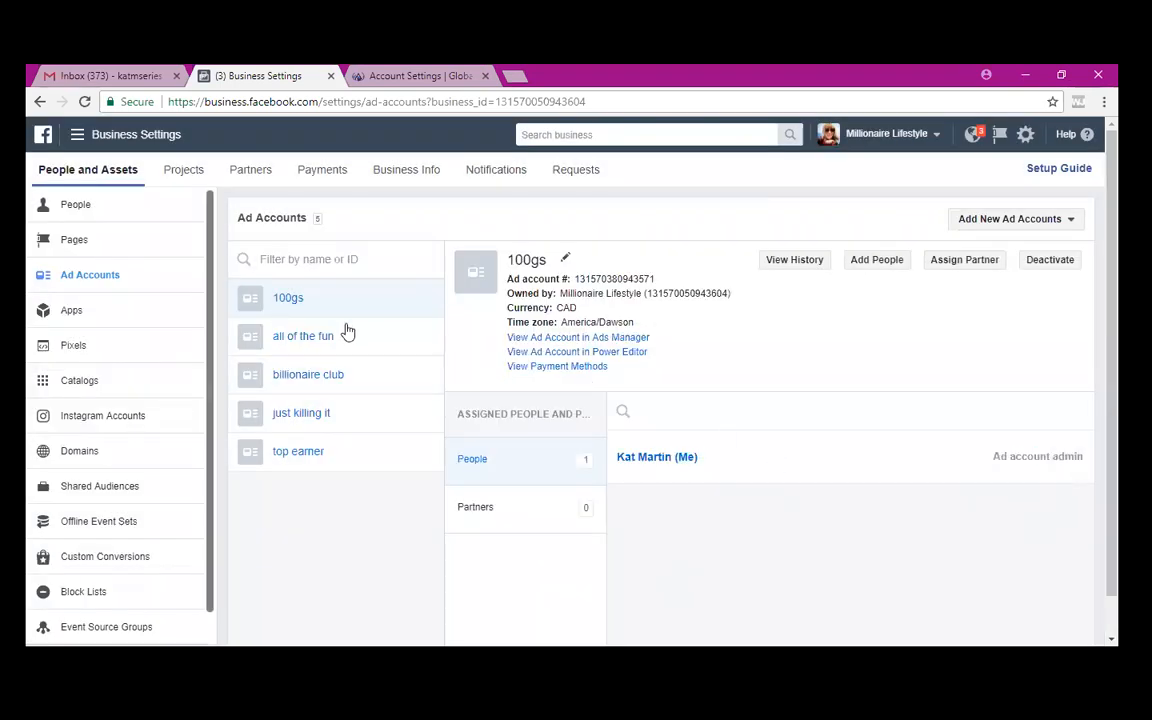
# - Open the top earner ad account's details showing CAD, America/Dawson time zone and one admin
pyautogui.click(311, 457)
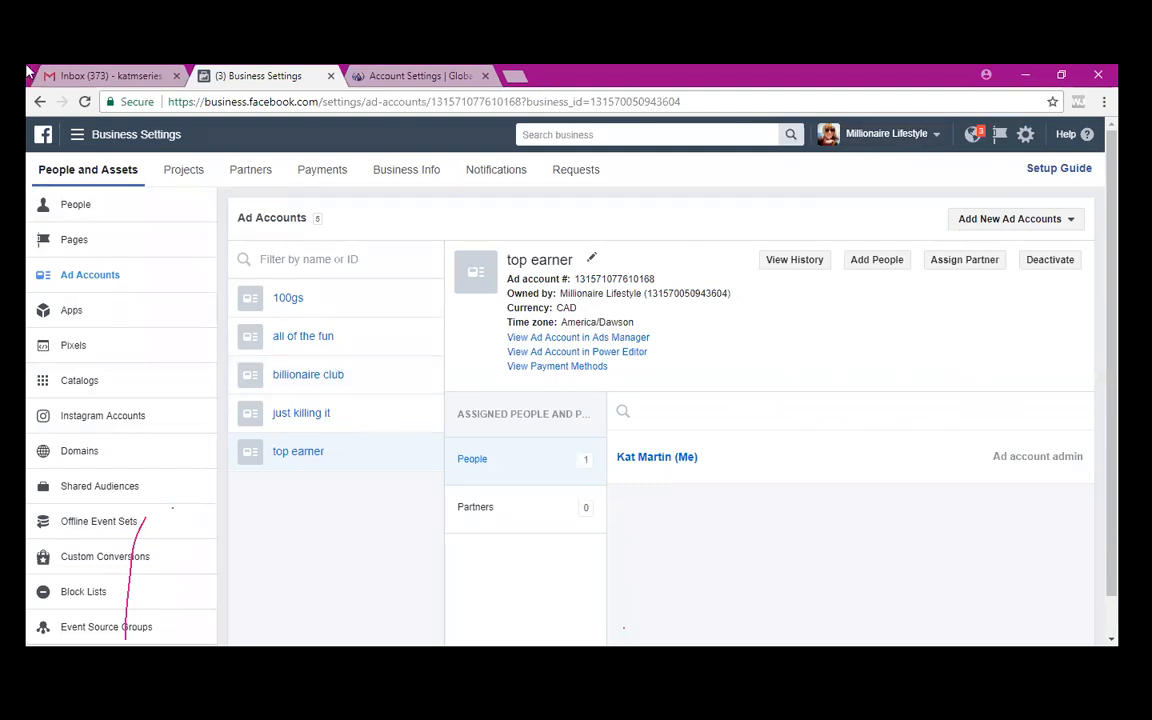
# - Jump to Ads Manager for top earner via the Frequently Used menu
pyautogui.click(78, 139)
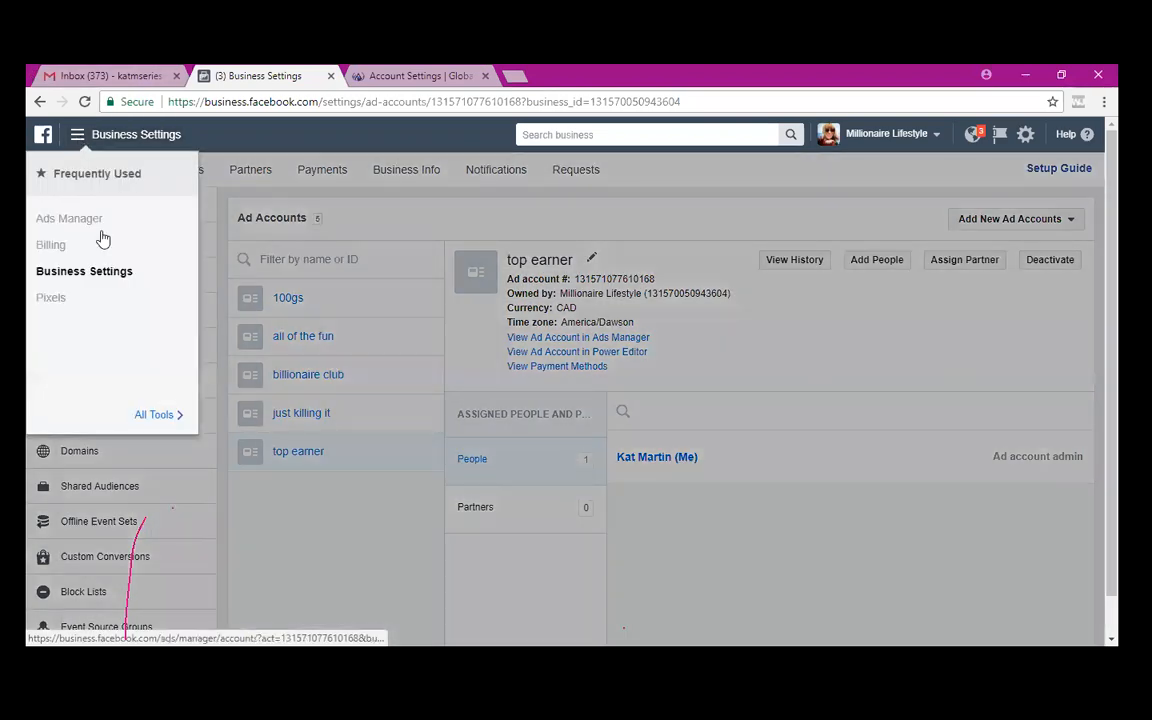
pyautogui.click(80, 222)
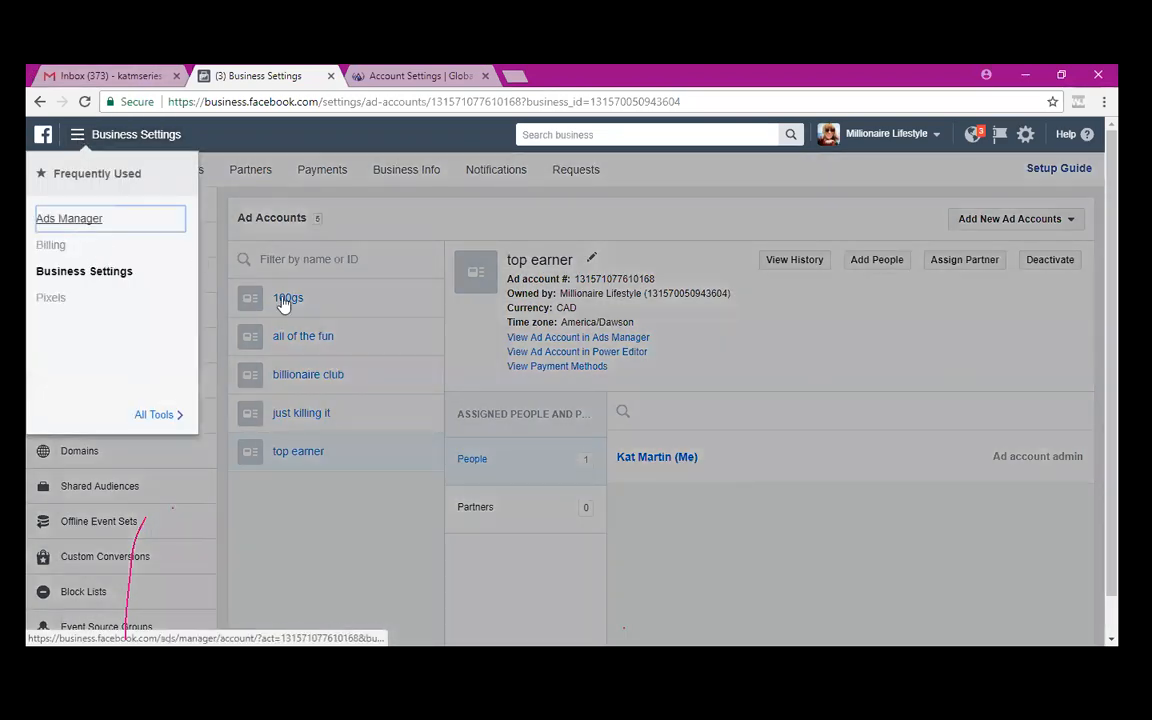
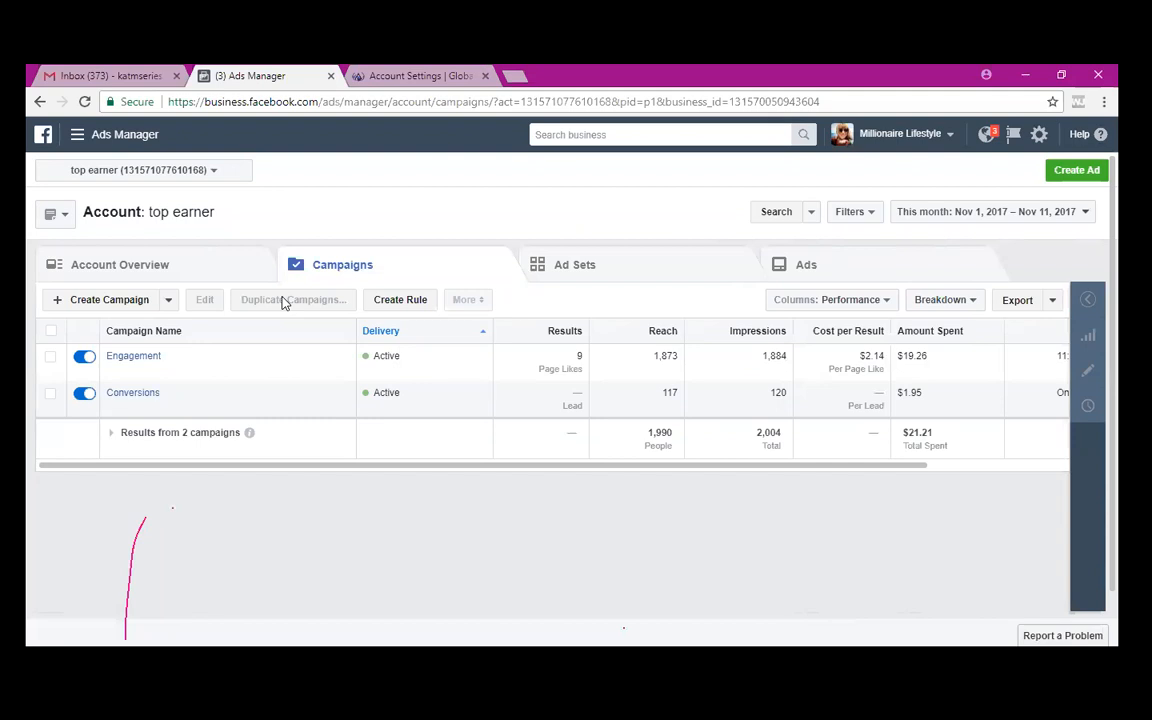
# - Create a new campaign with the Engagement objective (Post engagement), named 'Engagement'
pyautogui.click(112, 300)
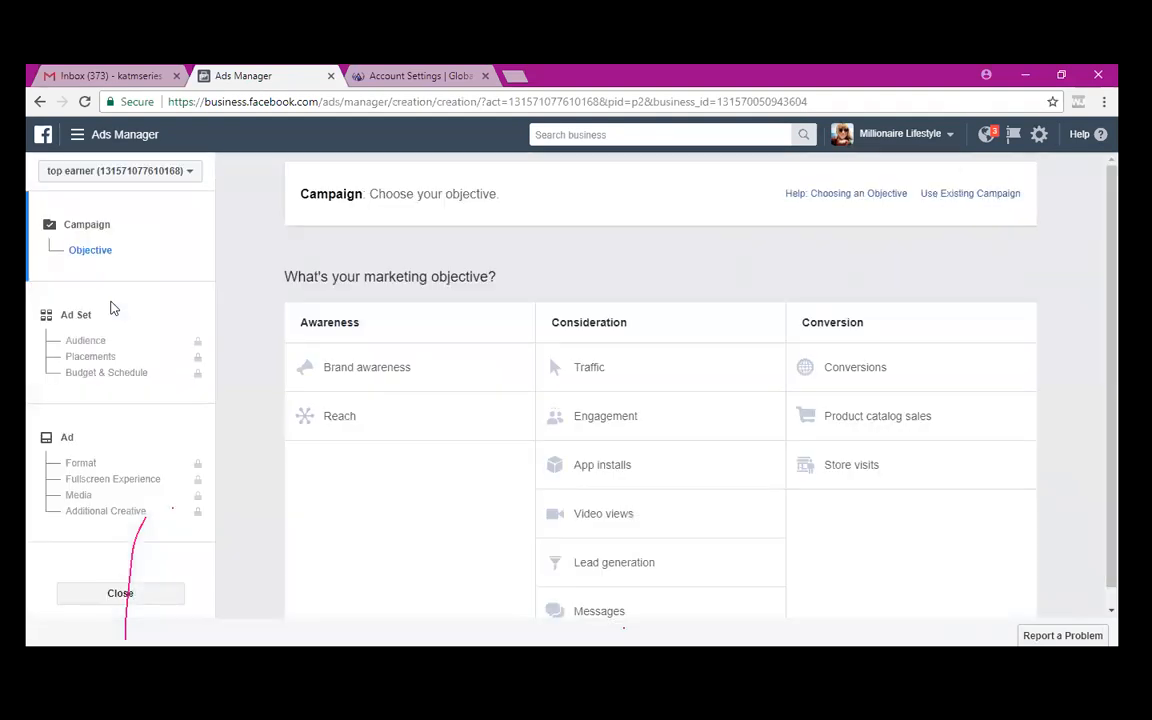
pyautogui.click(668, 420)
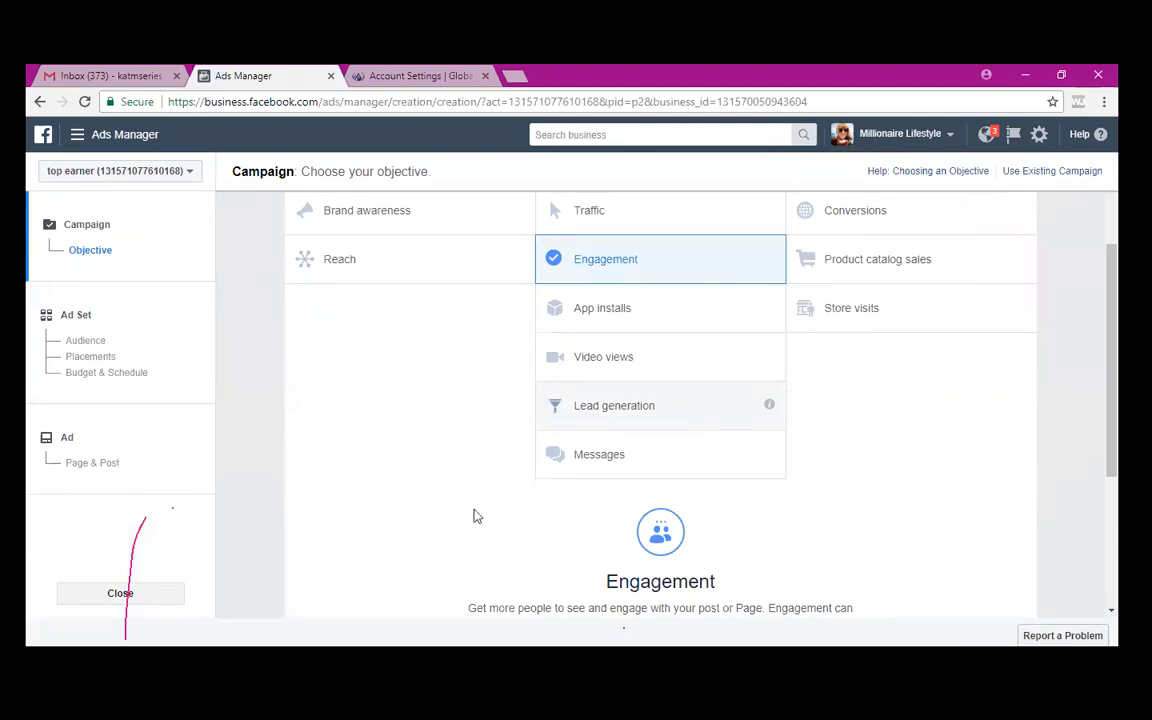
pyautogui.scroll(-2, 473, 514)
pyautogui.scroll(-2, 474, 516)
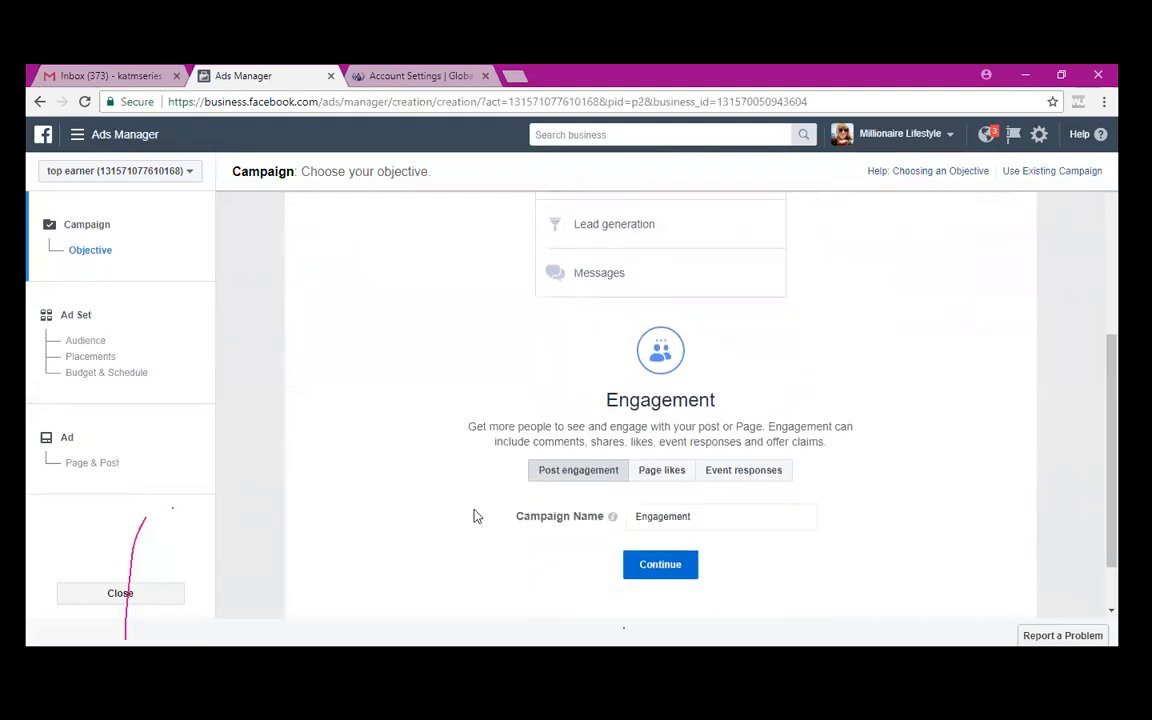
pyautogui.scroll(-1, 476, 516)
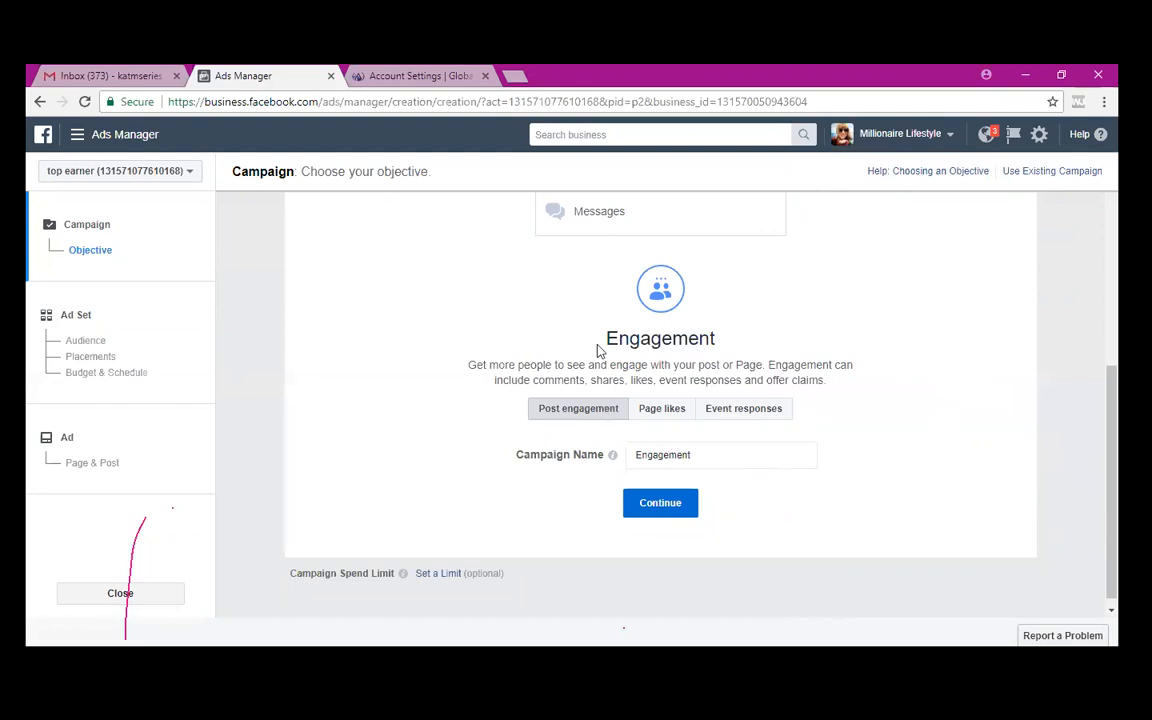
pyautogui.scroll(3, 587, 330)
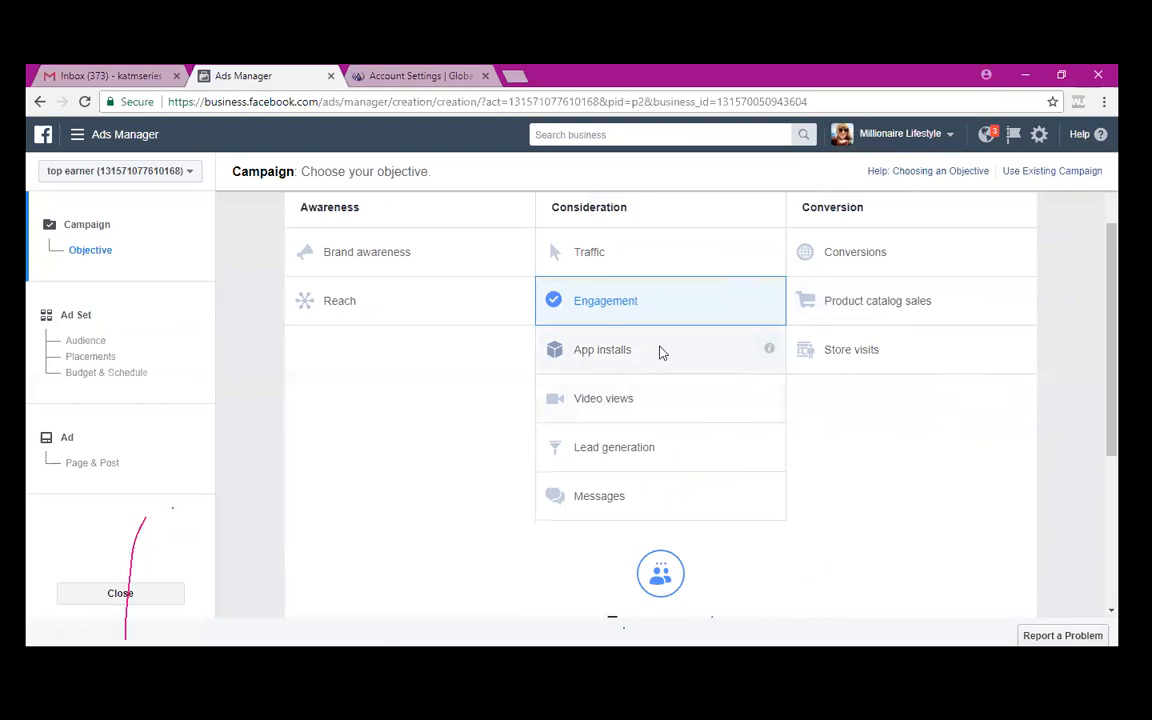
pyautogui.scroll(-4, 352, 436)
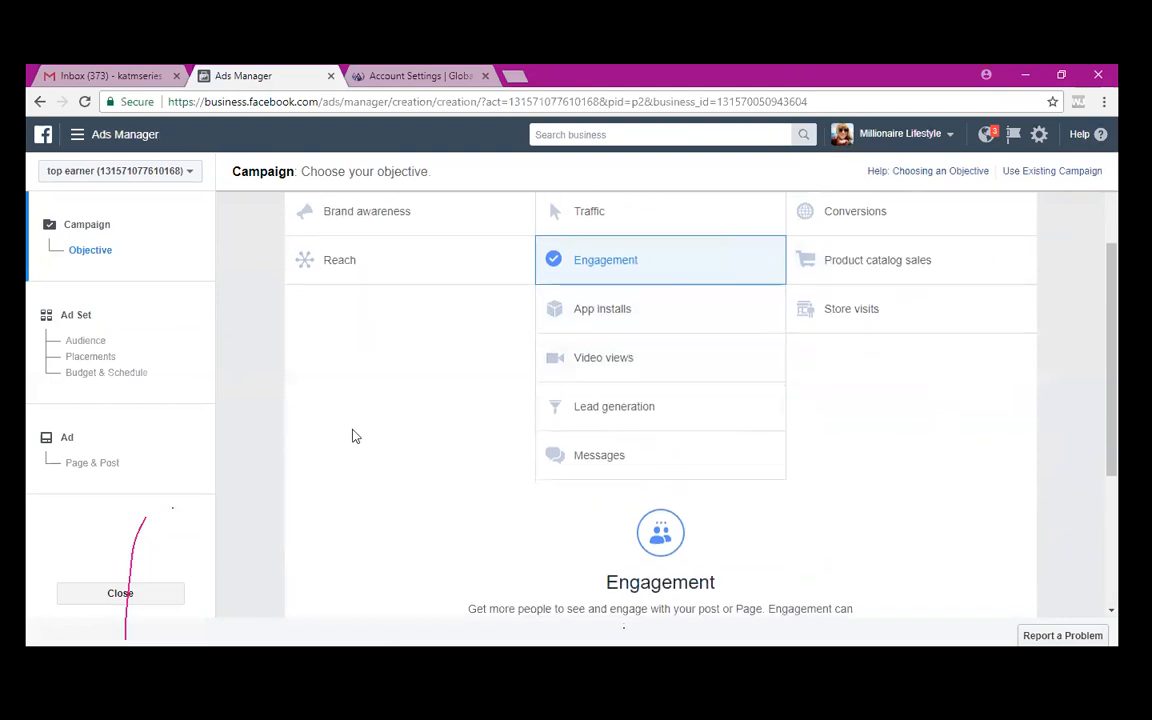
pyautogui.scroll(-2, 354, 435)
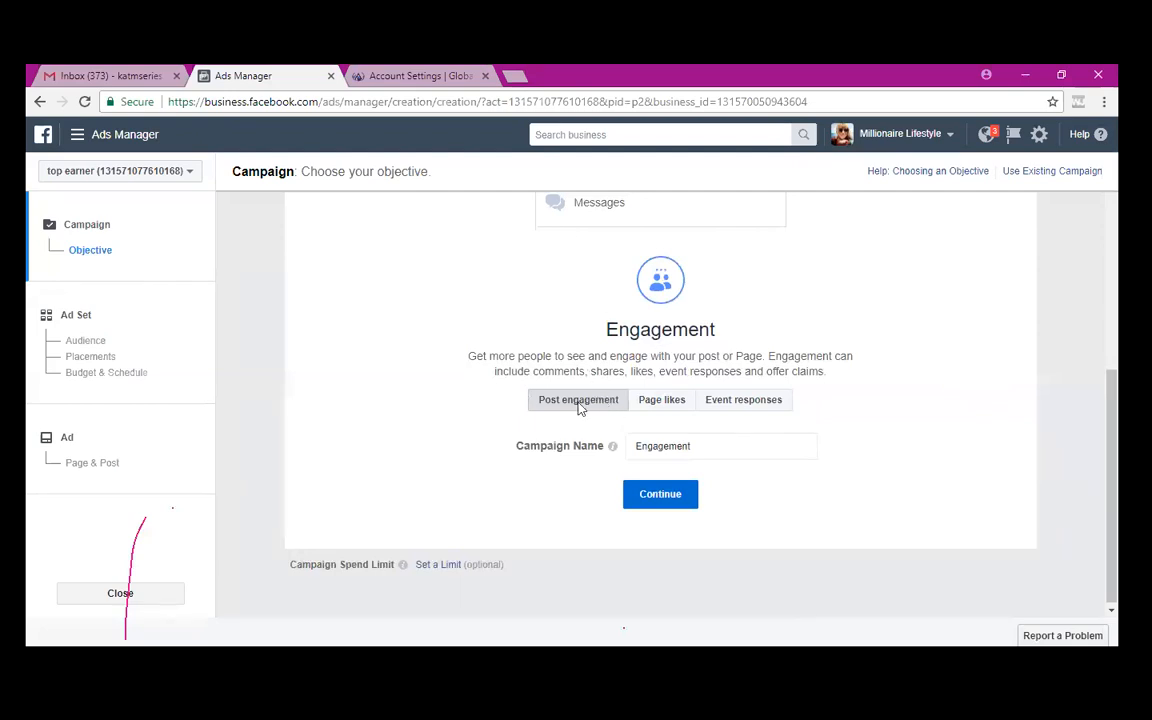
# - Append ' - new vid - ca usa aus - 23-36' to the 'Engagement' campaign name
pyautogui.click(705, 445)
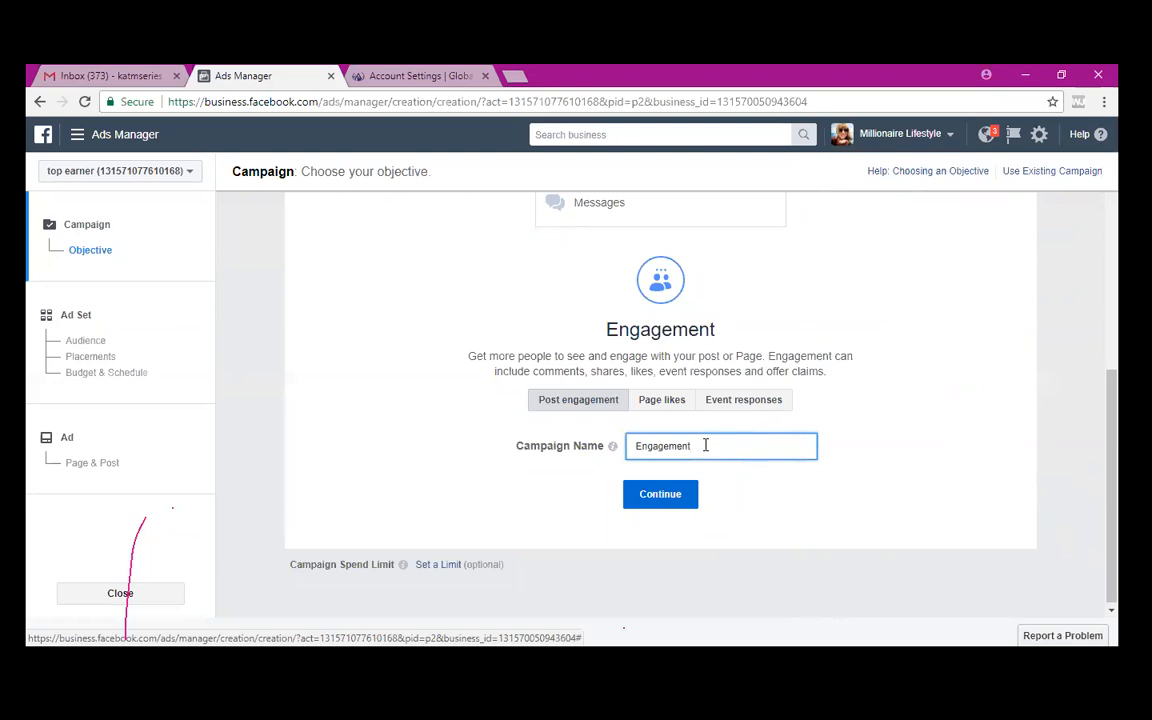
pyautogui.write('-')
pyautogui.write('new vid - ca usa aus - 23-')
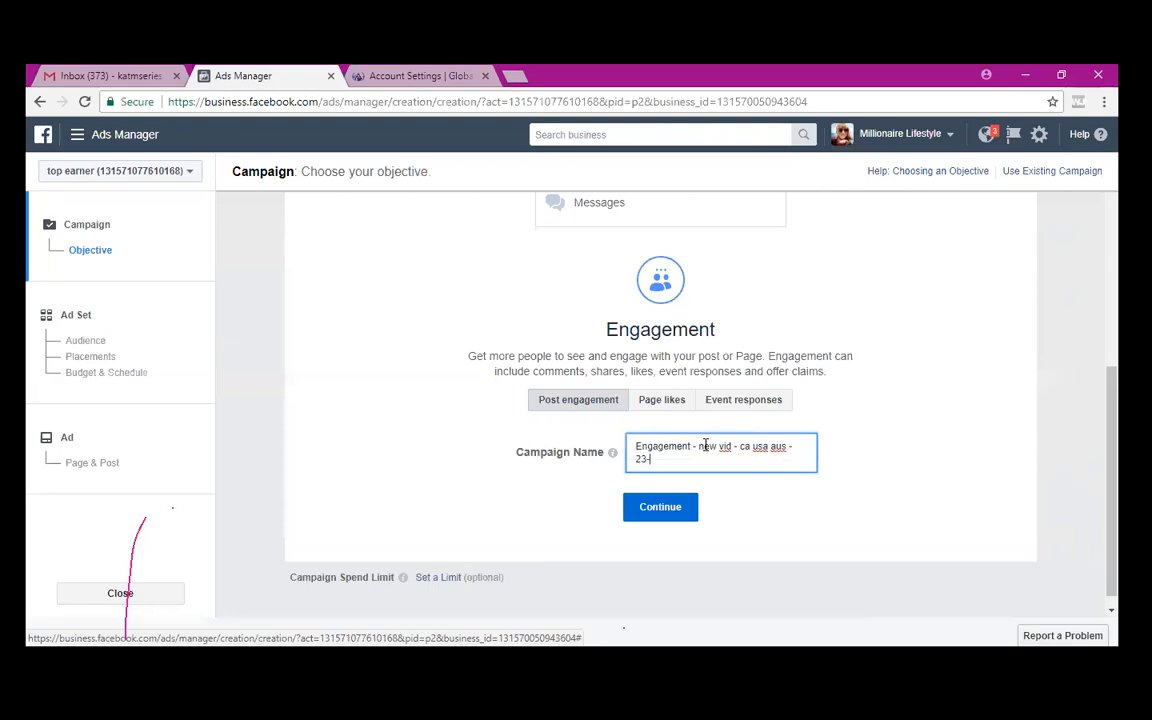
pyautogui.write('36')
# - Continue to the ad set and rename it 'CA - USA AUS - 23-36'
pyautogui.click(660, 509)
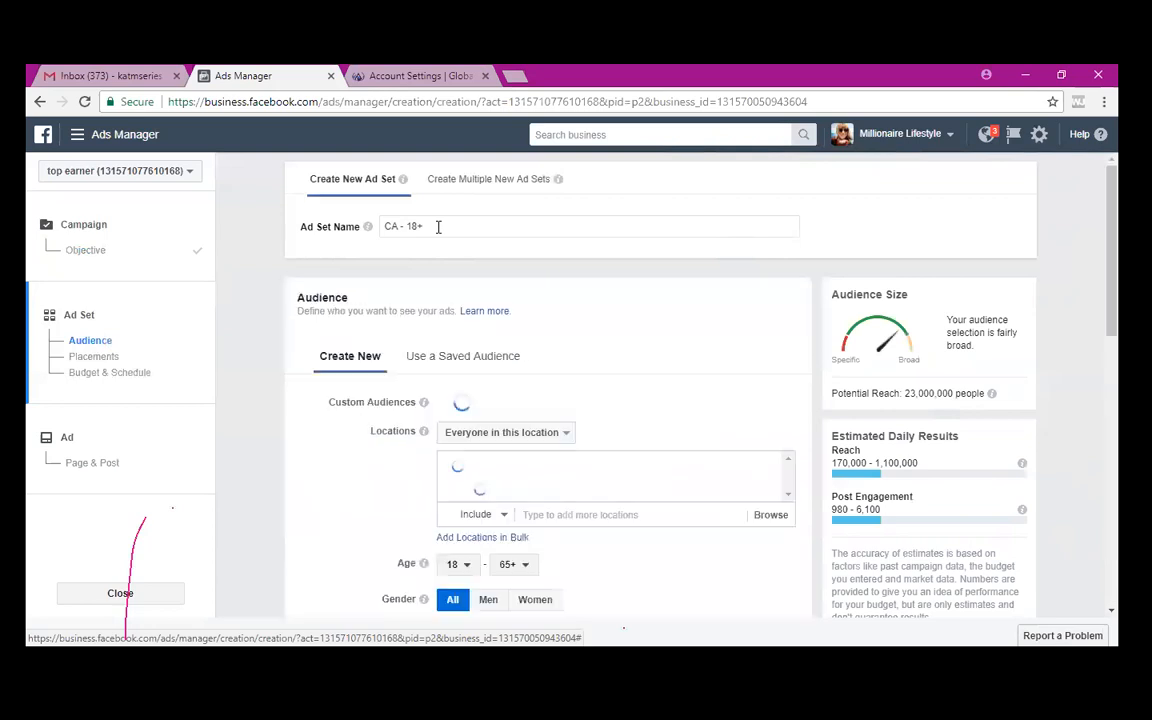
pyautogui.click(438, 226)
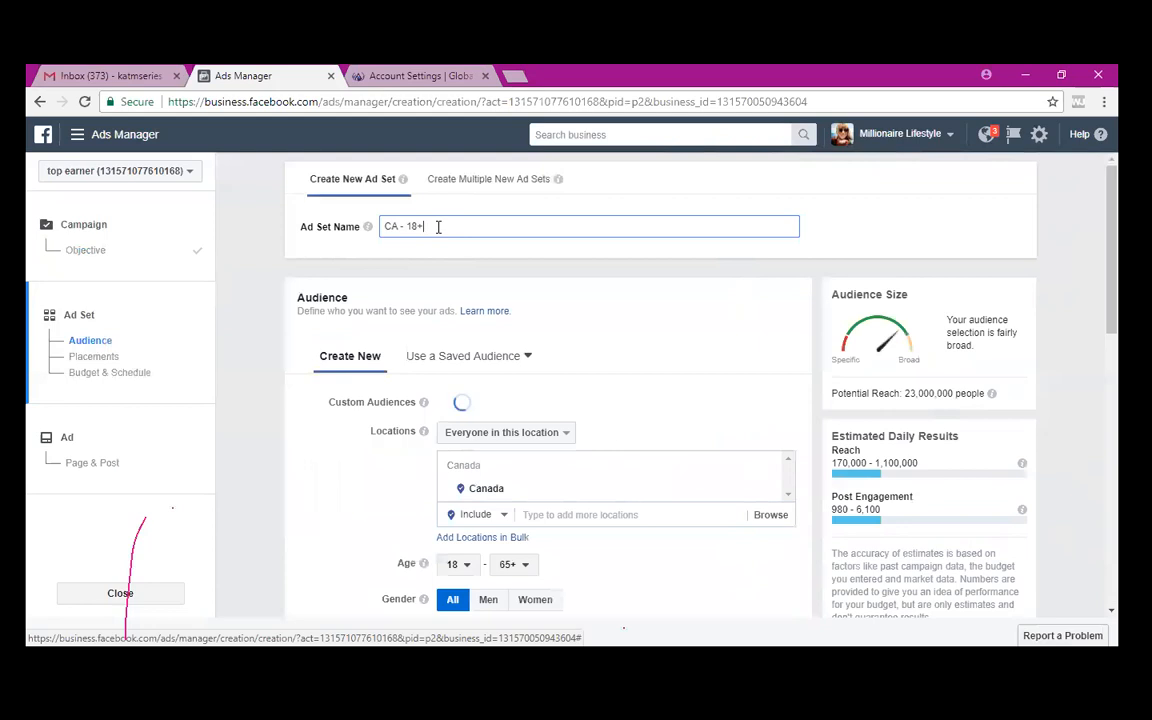
pyautogui.press('BackSpace')
pyautogui.press('BackSpace')
pyautogui.press('BackSpace')
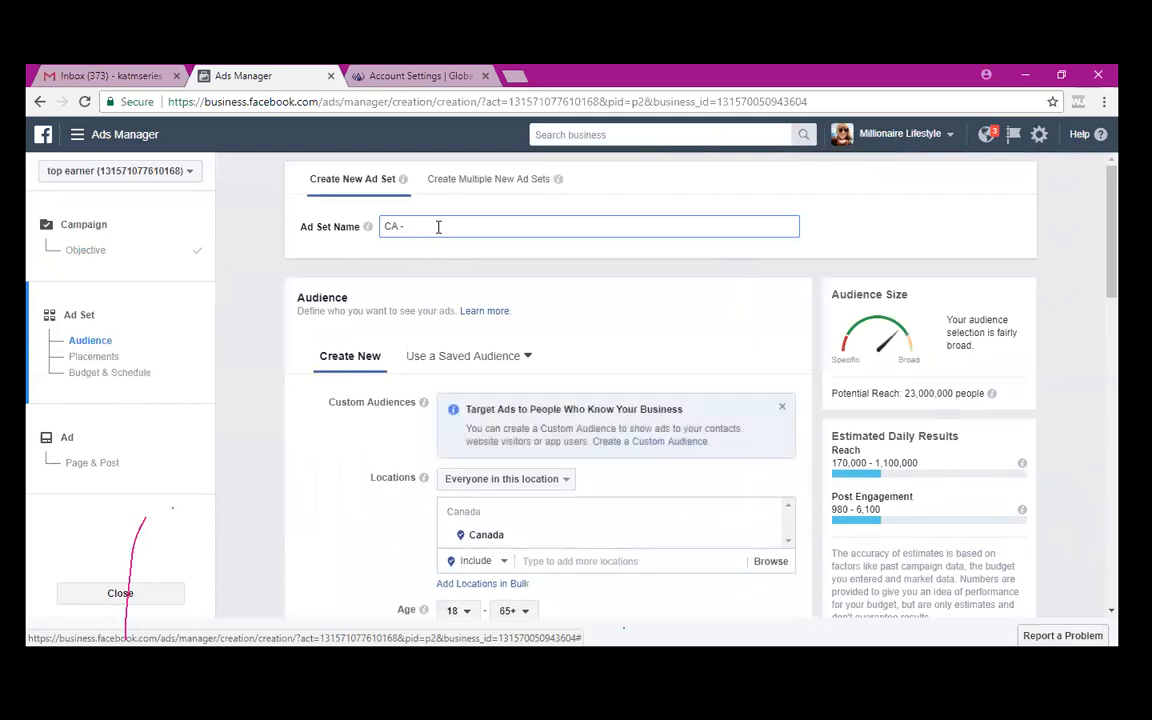
pyautogui.write('USA')
pyautogui.write(' A')
pyautogui.write('DS -')
pyautogui.write(' 2')
pyautogui.write('3-36')
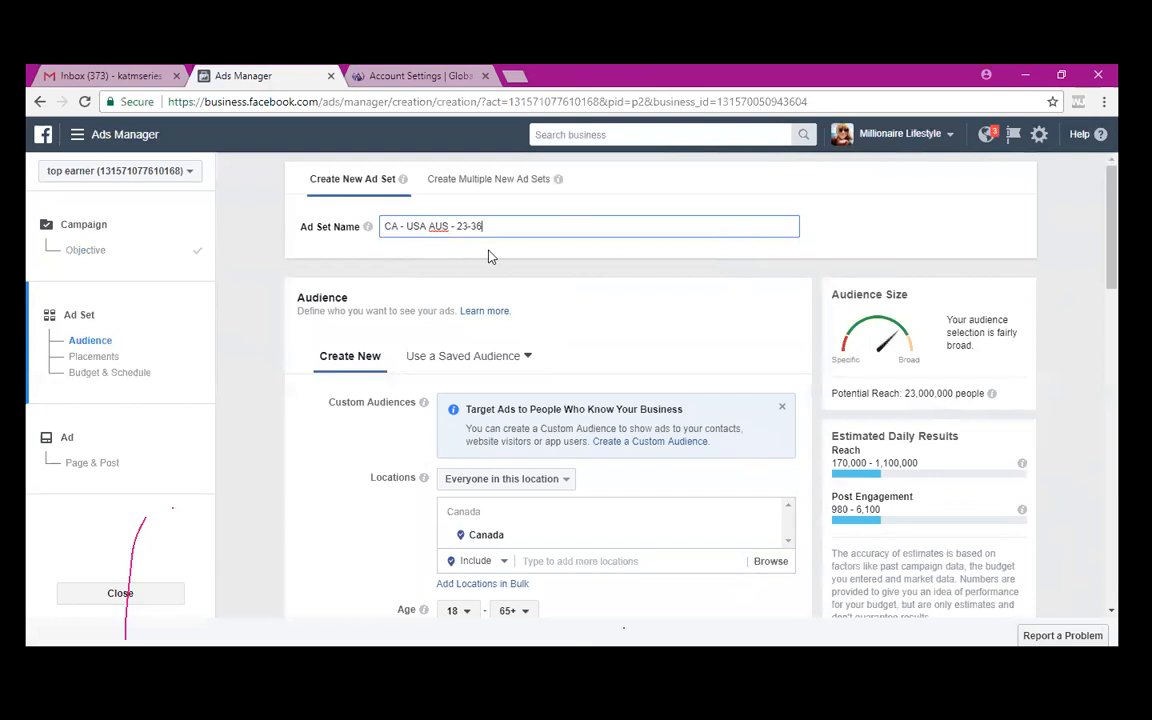
pyautogui.scroll(-3, 522, 386)
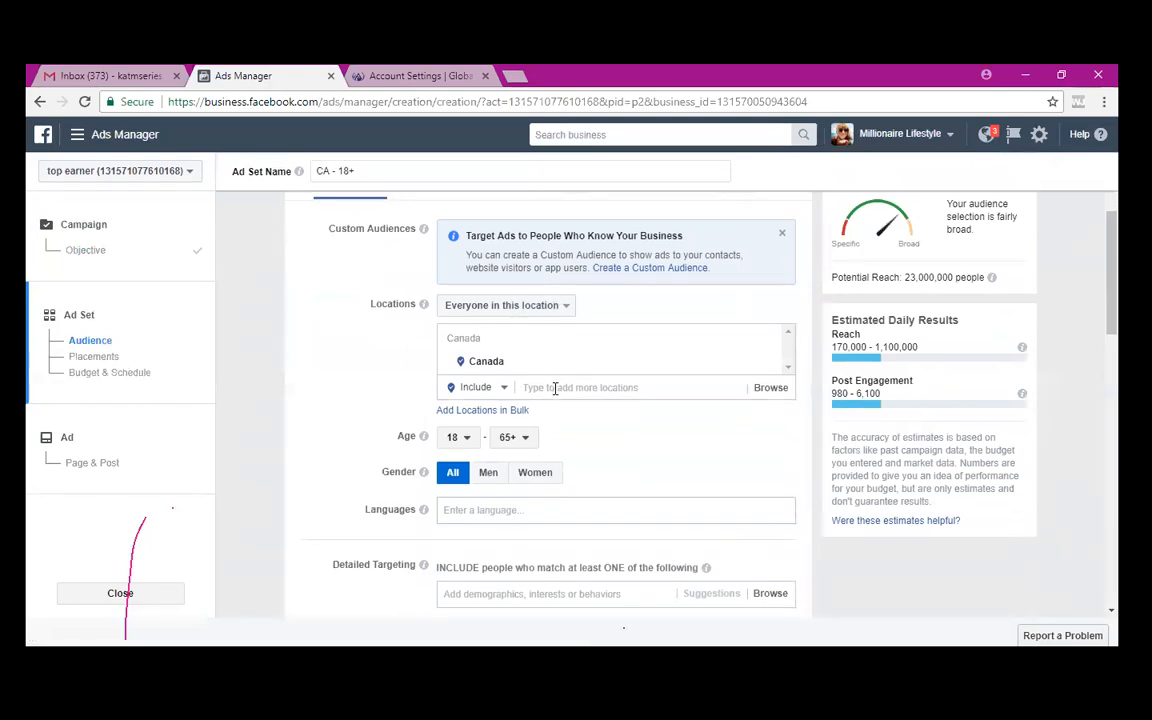
# - Add United States and Australia to the ad set's locations alongside Canada
pyautogui.click(555, 388)
pyautogui.write('un')
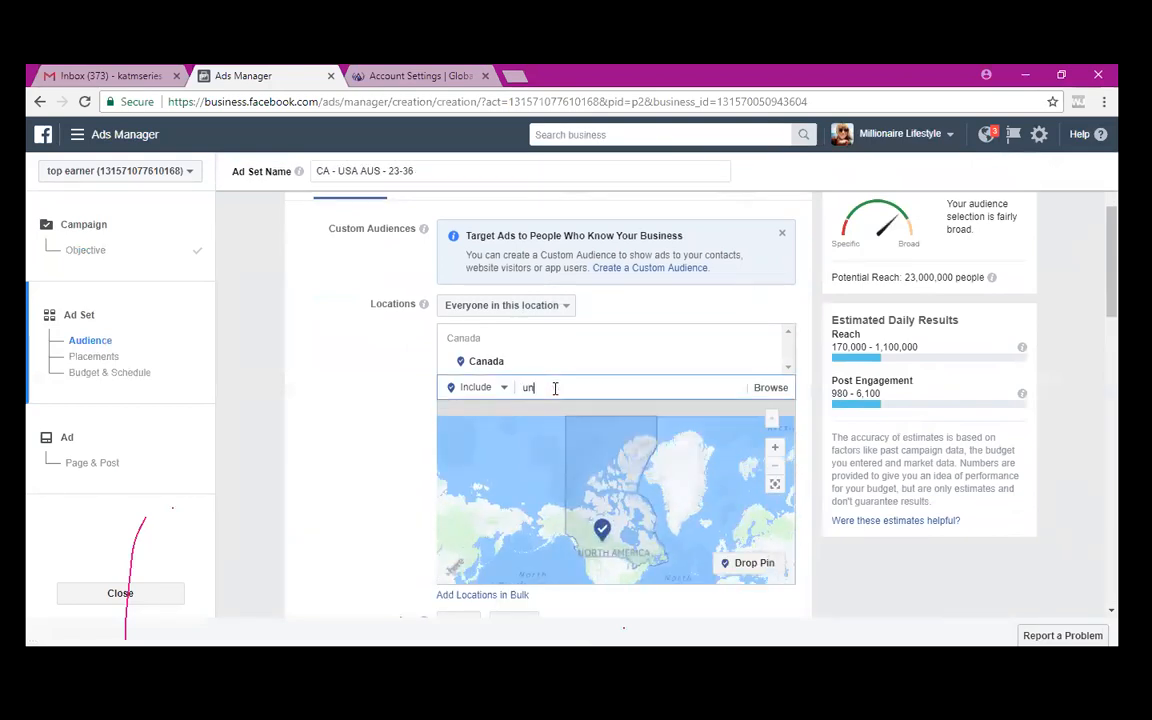
pyautogui.write('ited states')
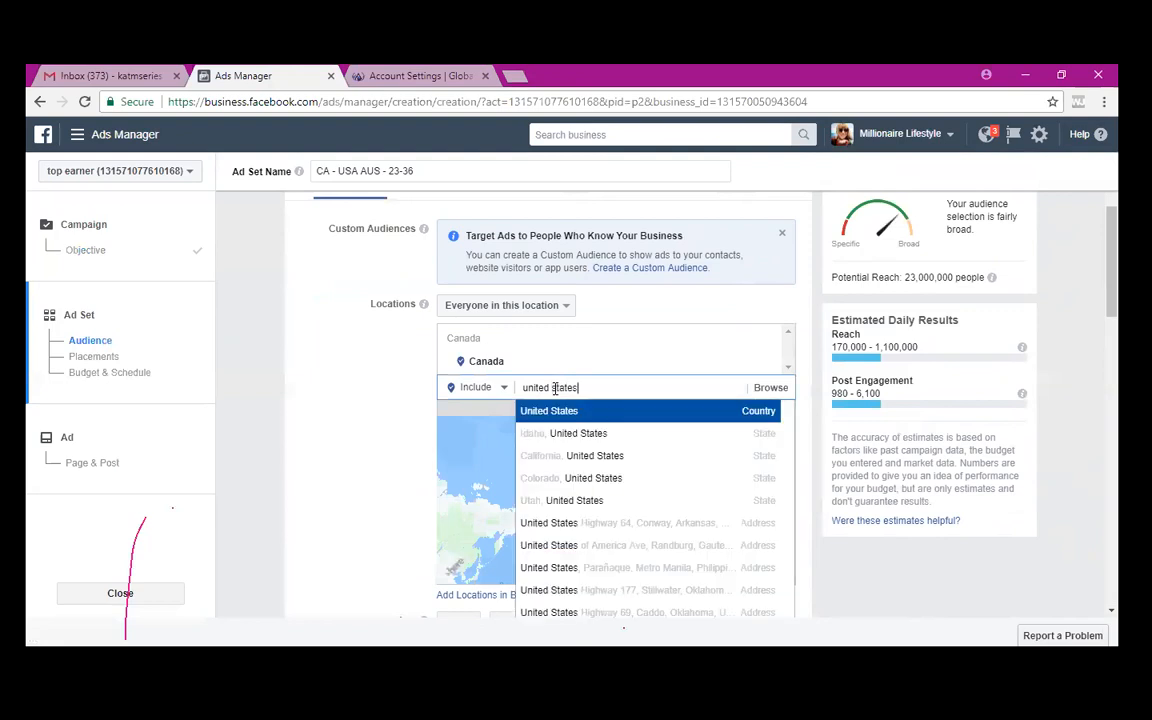
pyautogui.press('Return')
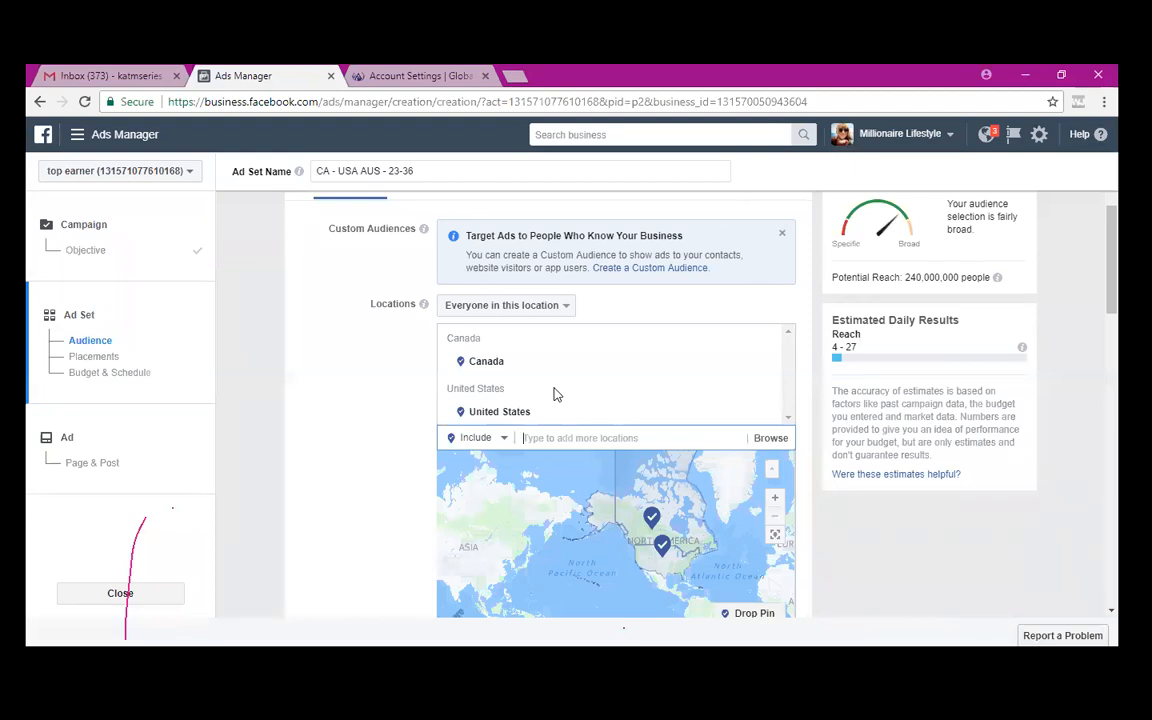
pyautogui.write('austra')
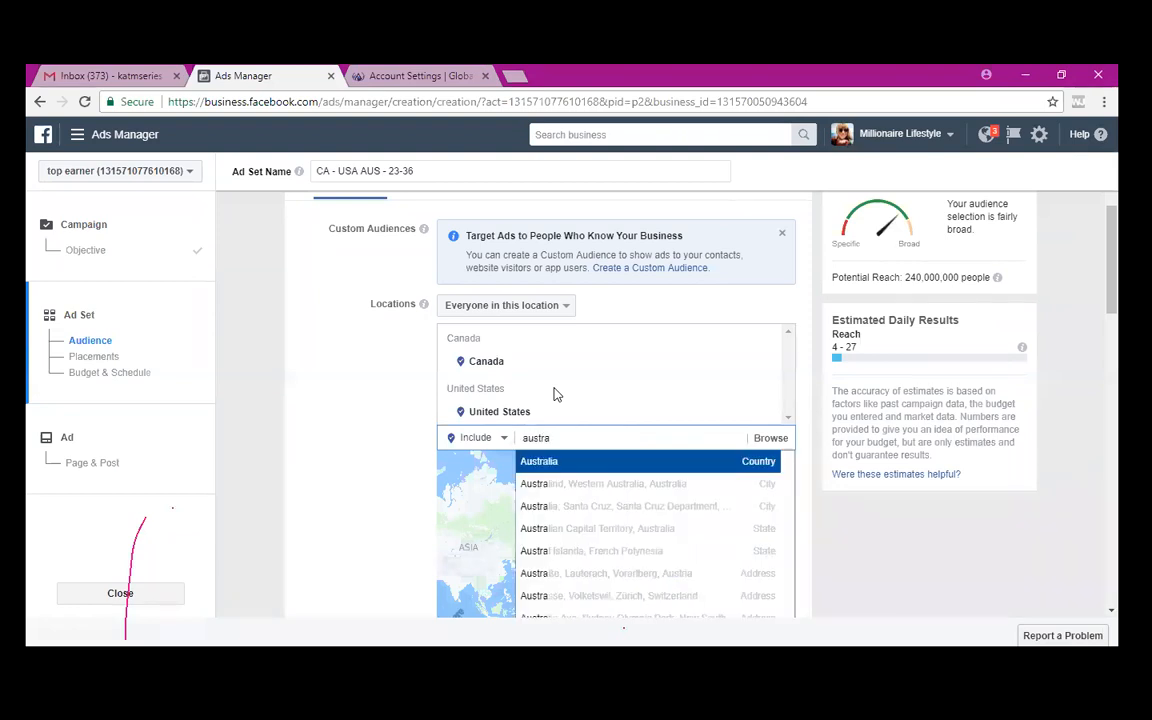
pyautogui.click(560, 466)
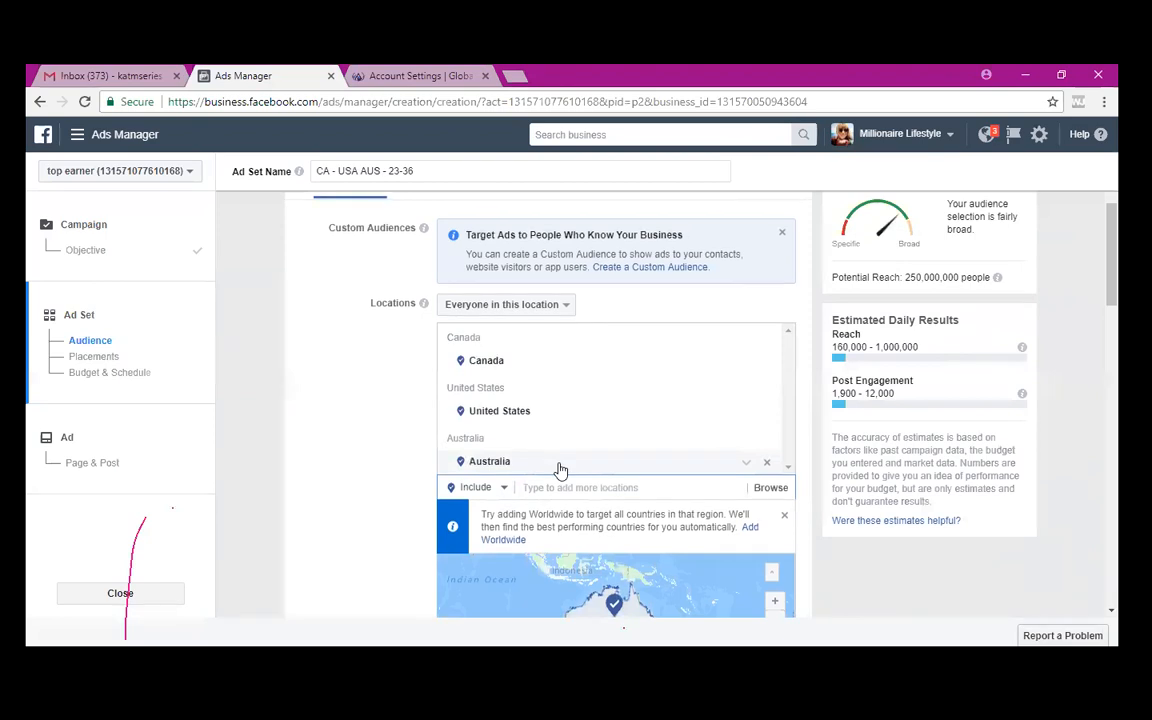
pyautogui.scroll(-1, 560, 470)
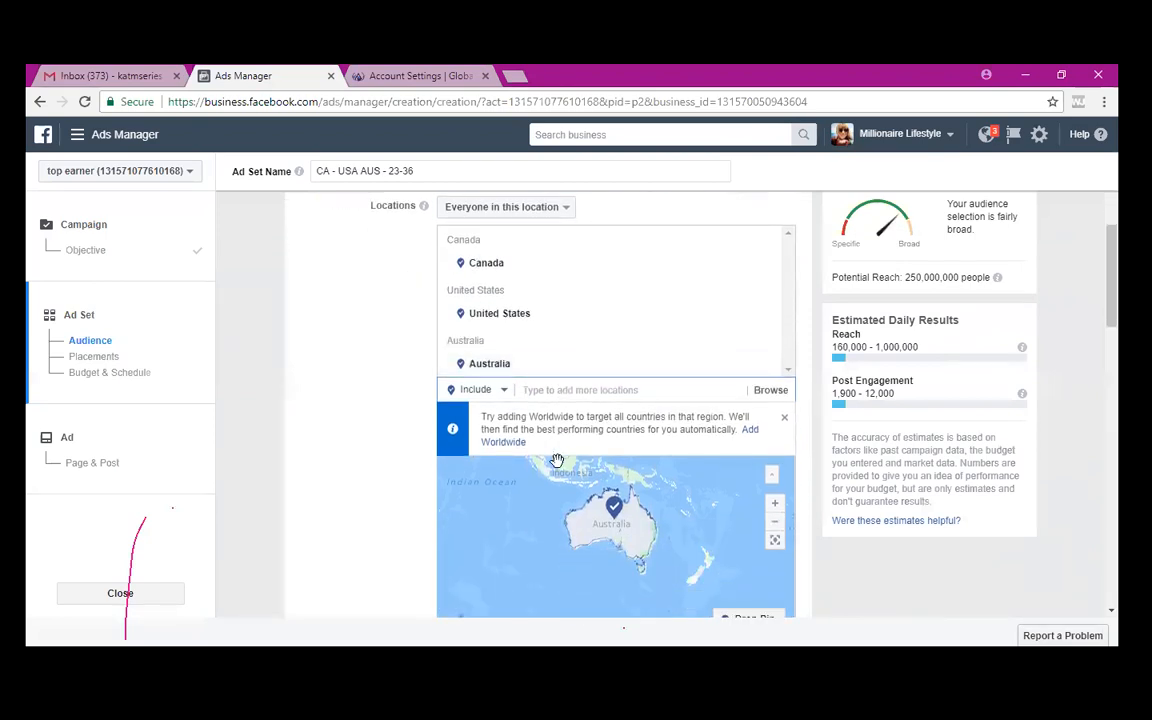
pyautogui.write('kelowna')
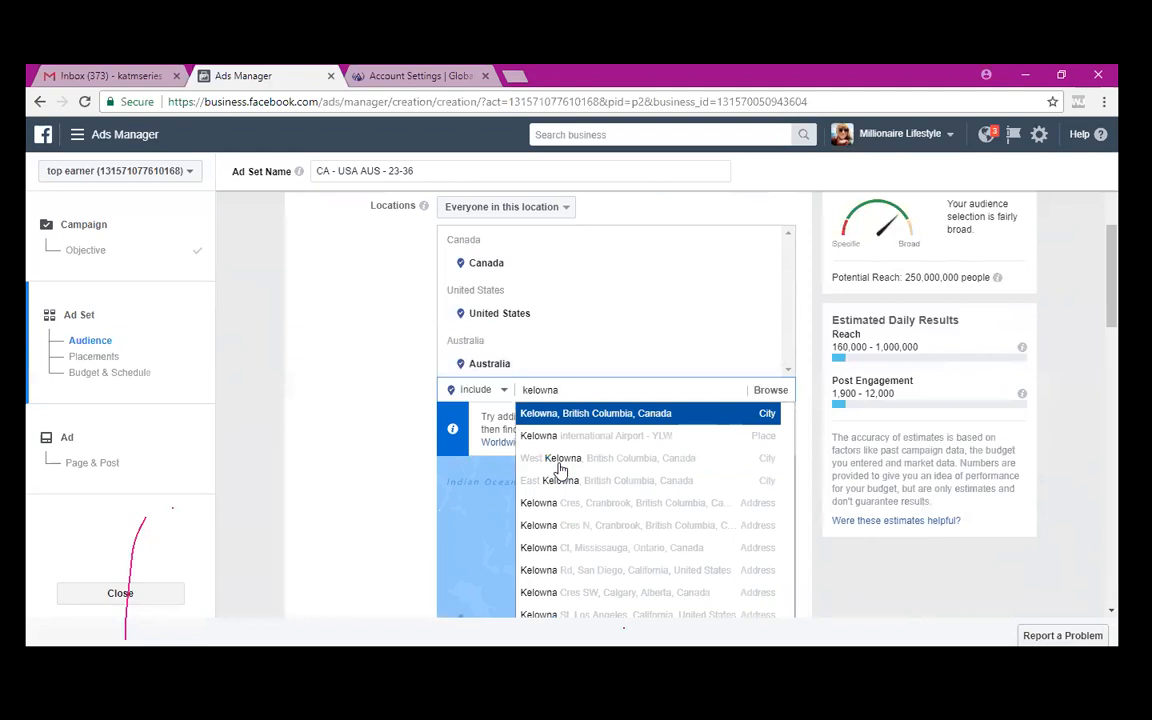
pyautogui.press('BackSpace')
pyautogui.press('BackSpace')
pyautogui.press('BackSpace')
pyautogui.press('BackSpace')
pyautogui.press('BackSpace')
pyautogui.press('BackSpace')
pyautogui.press('BackSpace')
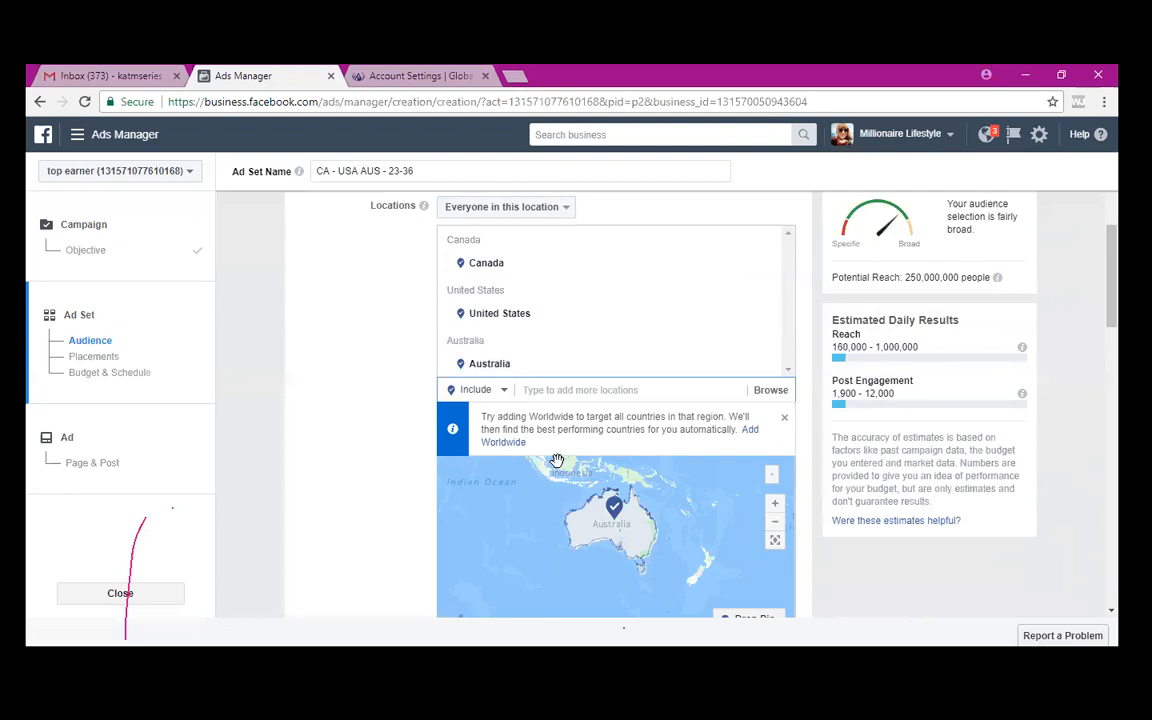
# - Set the audience age range to 22–36
pyautogui.scroll(-3, 362, 397)
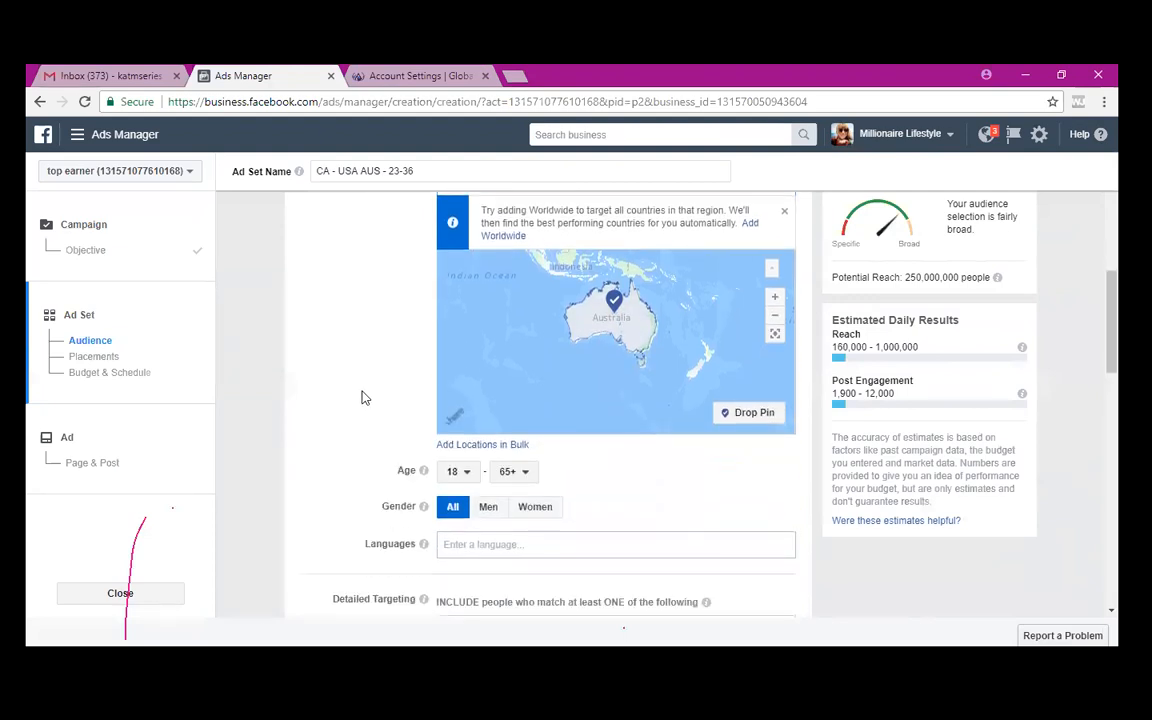
pyautogui.click(461, 431)
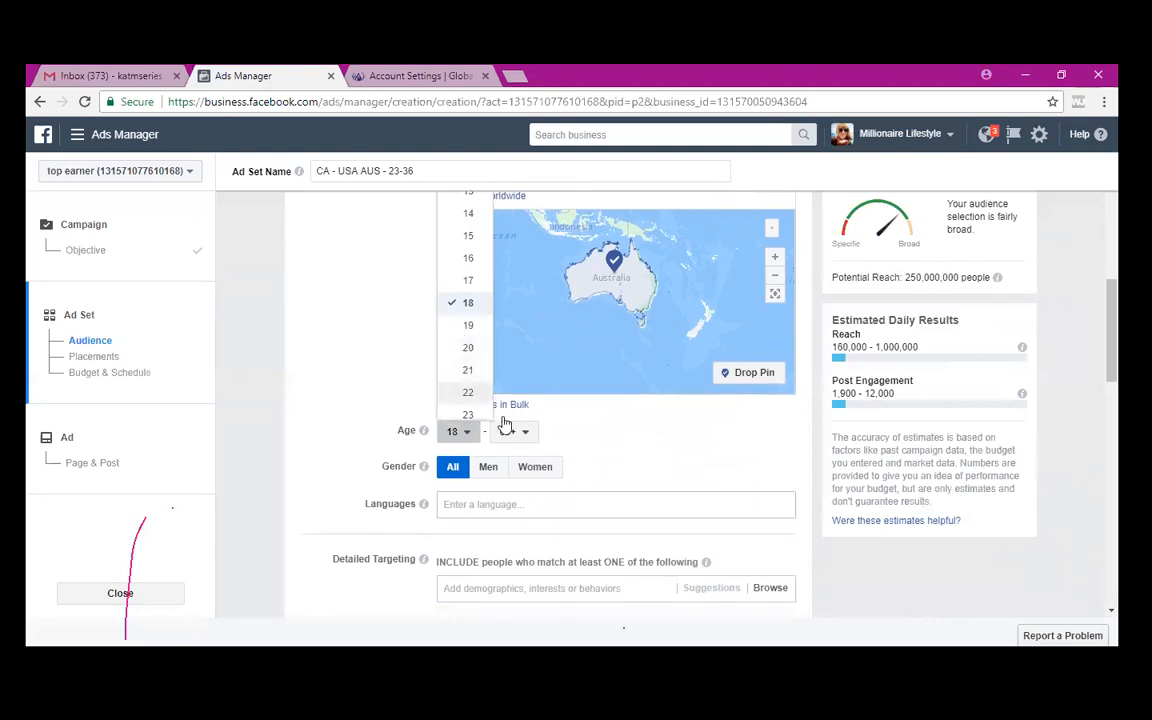
pyautogui.click(468, 392)
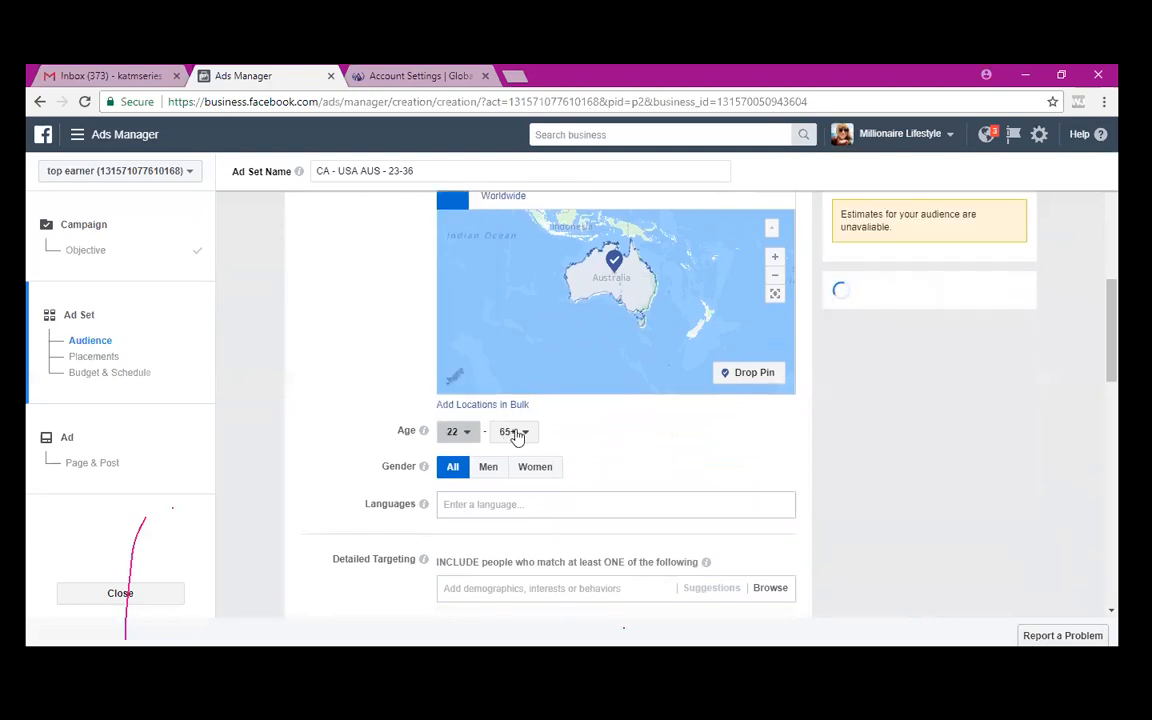
pyautogui.click(516, 433)
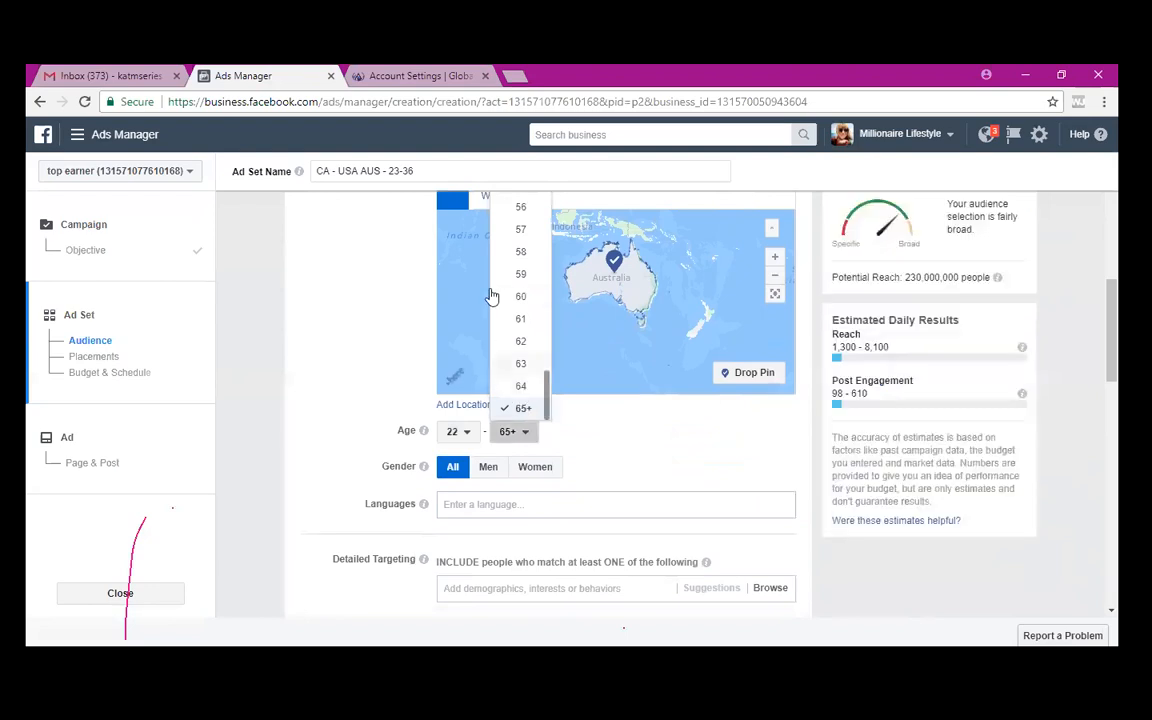
pyautogui.scroll(4, 492, 296)
pyautogui.scroll(2, 492, 296)
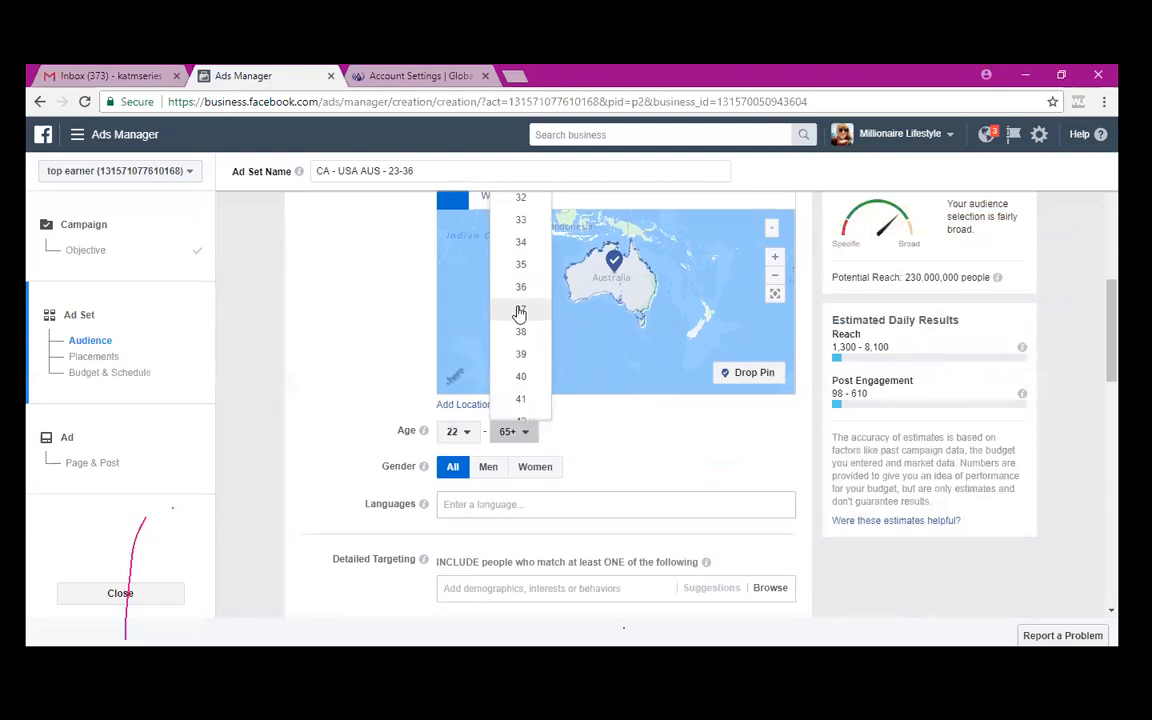
pyautogui.click(519, 312)
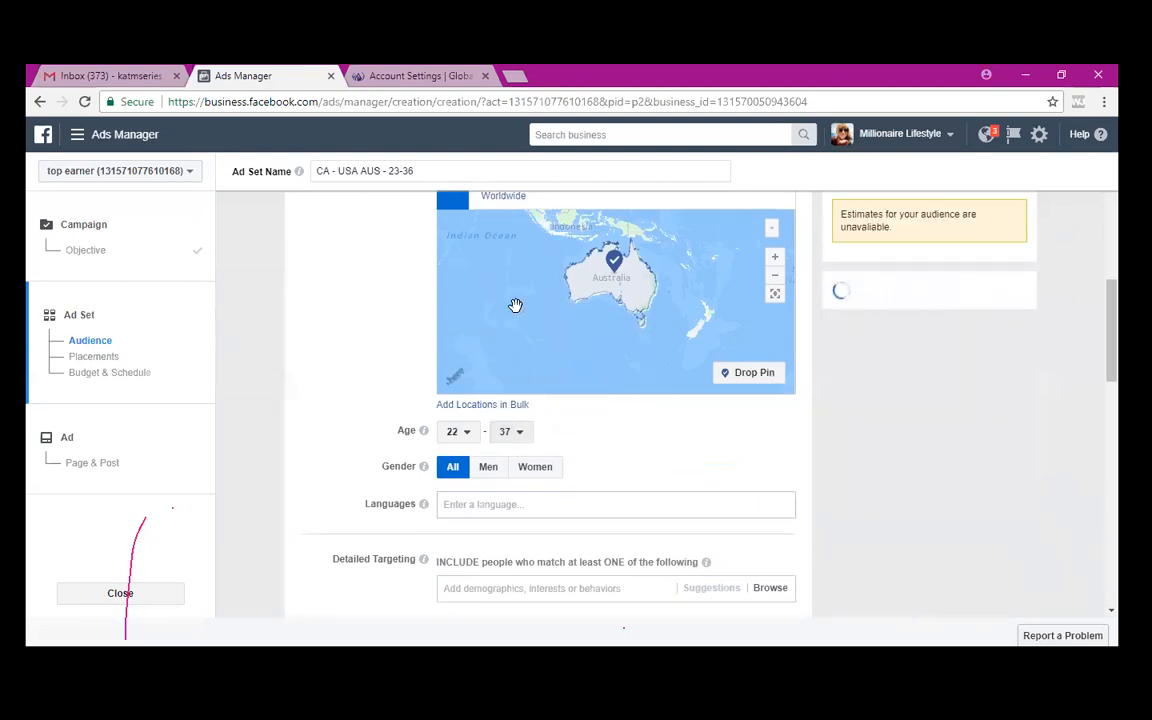
pyautogui.click(512, 432)
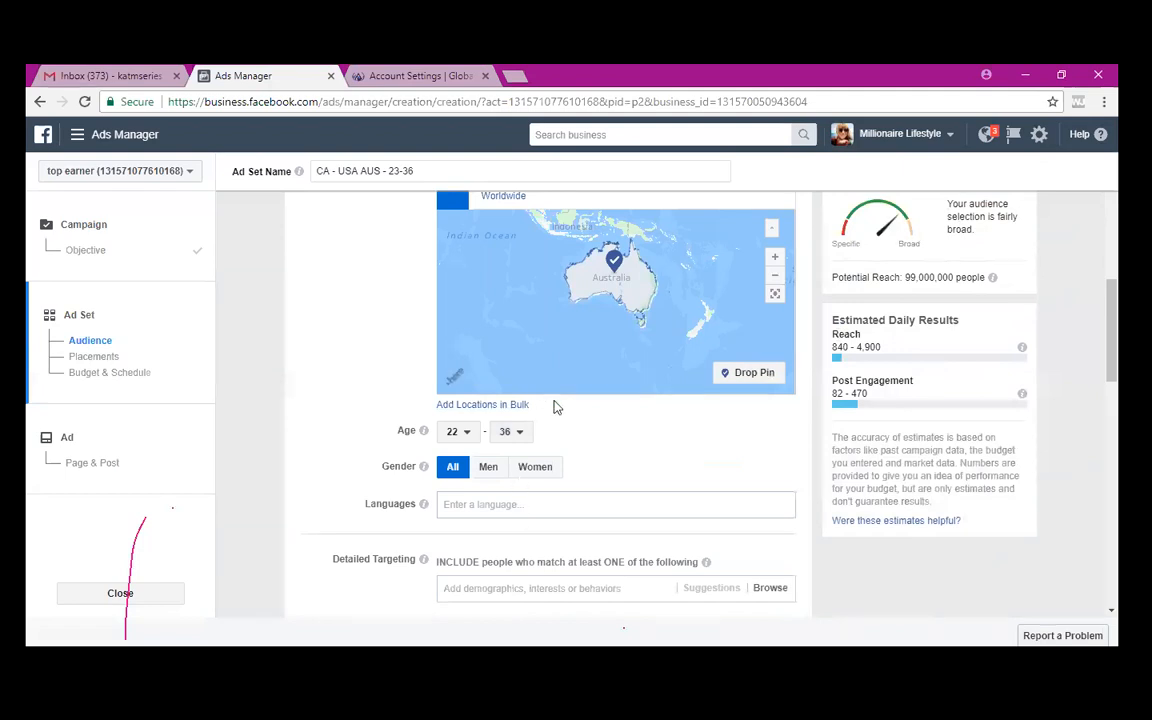
# - Search the audience Languages field for 'english'
pyautogui.scroll(2, 557, 405)
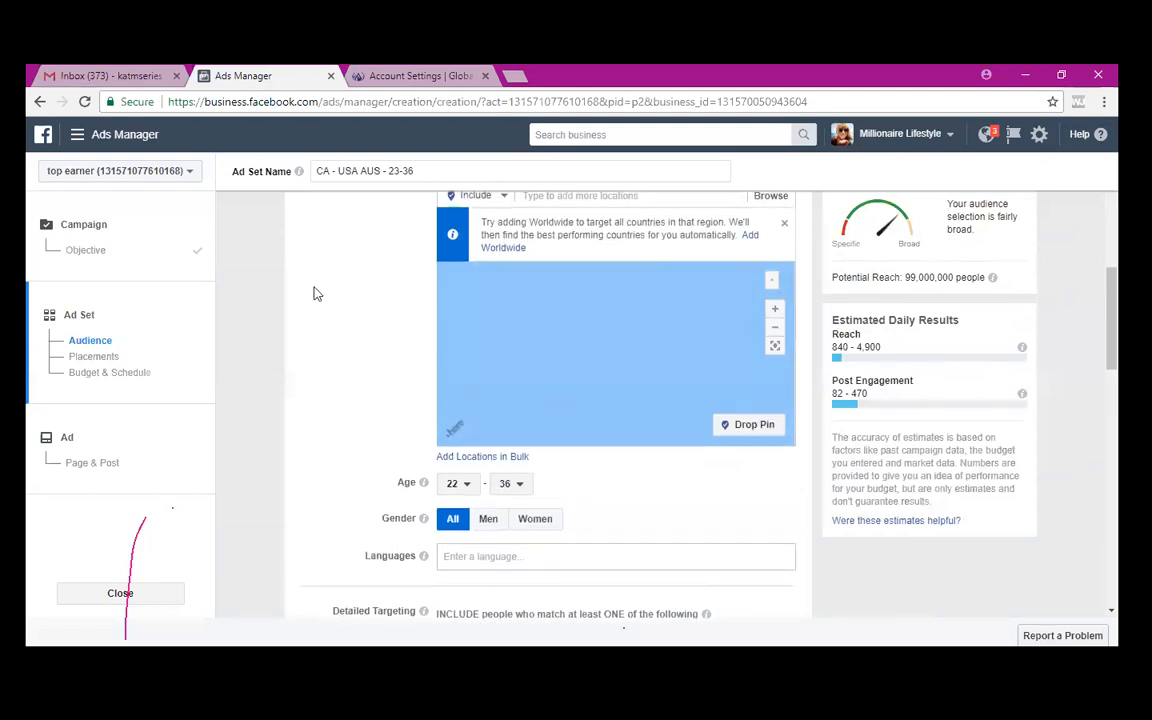
pyautogui.scroll(5, 313, 293)
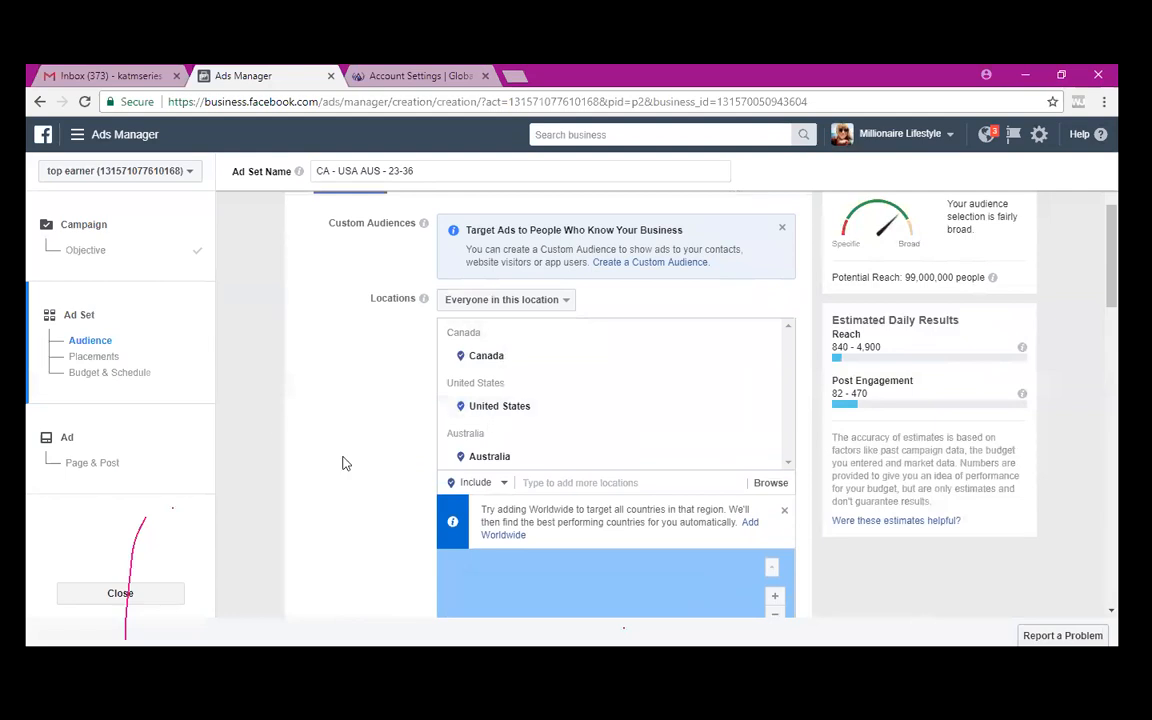
pyautogui.scroll(-5, 342, 463)
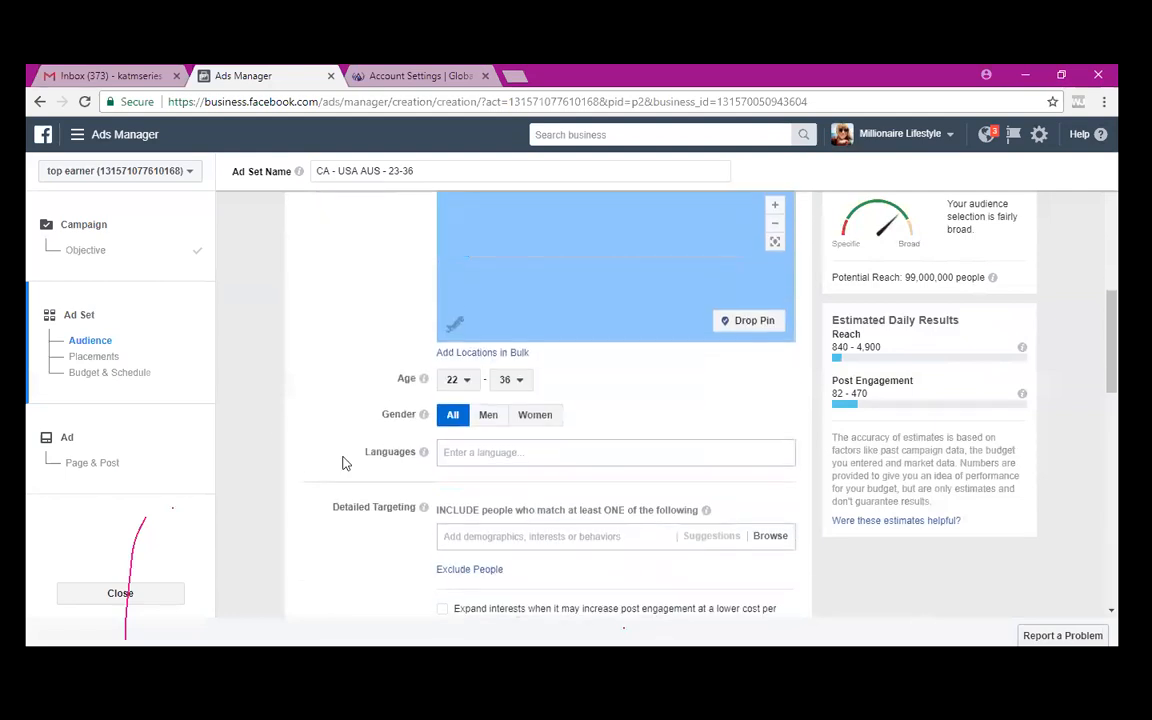
pyautogui.scroll(-2, 342, 463)
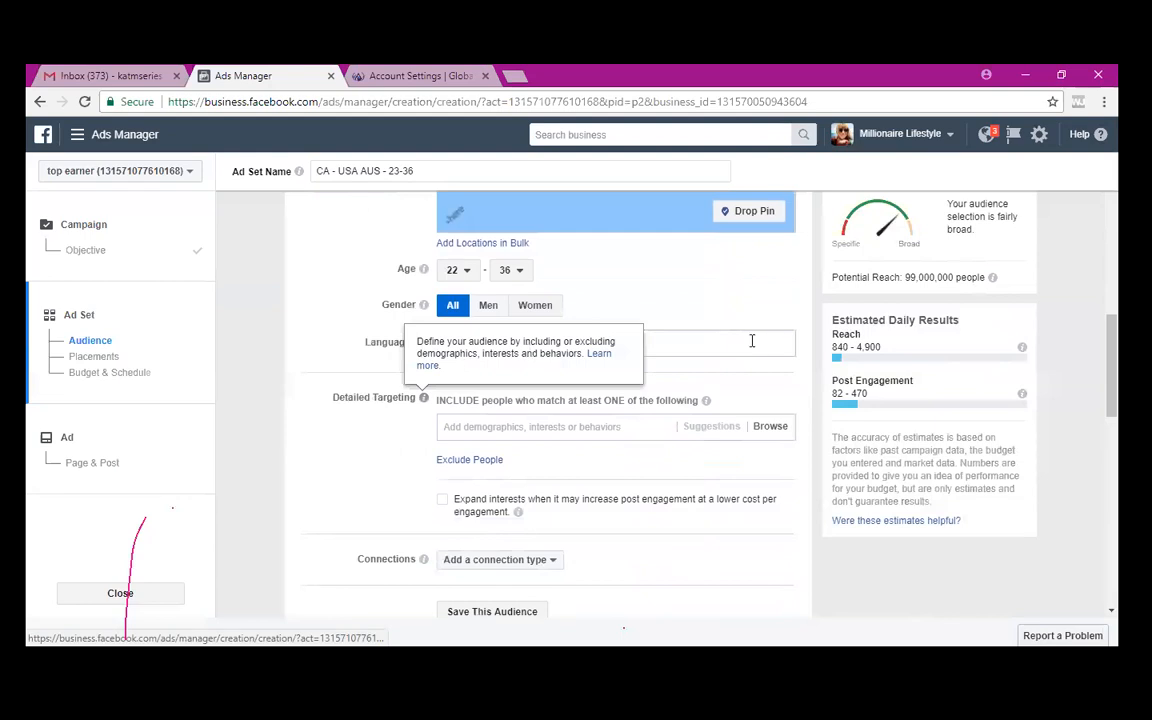
pyautogui.click(752, 341)
pyautogui.write('english')
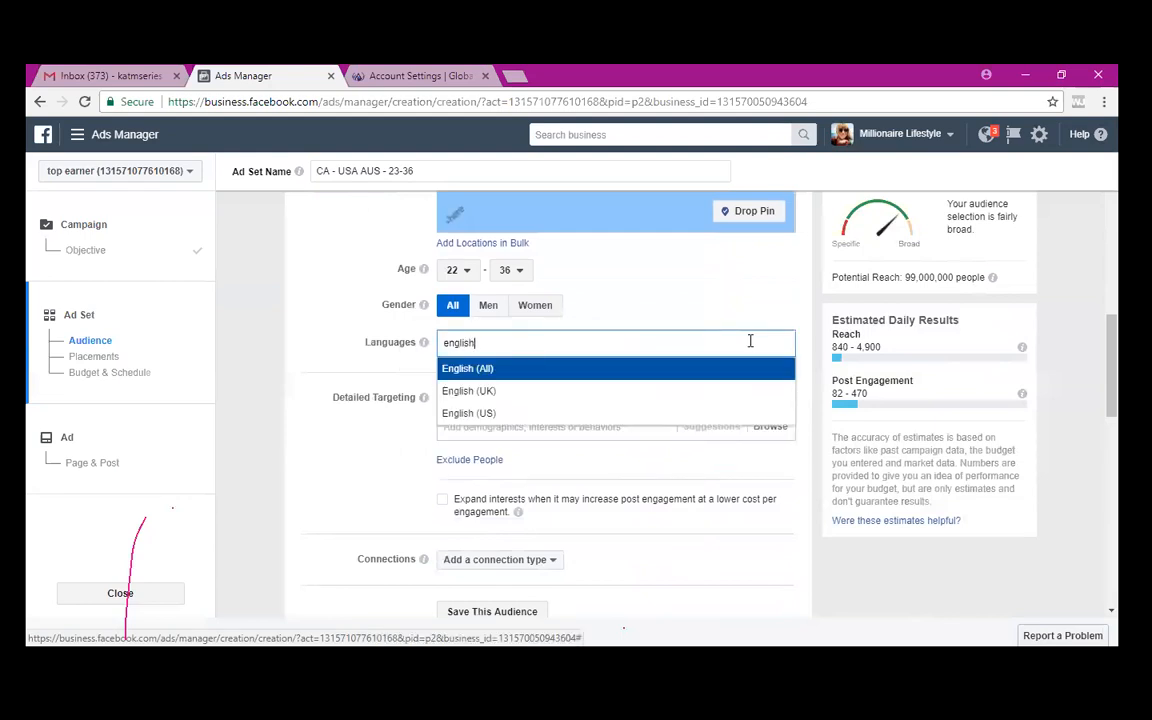
# - Choose English (All) as the language and raise the minimum age to 23
pyautogui.press('Return')
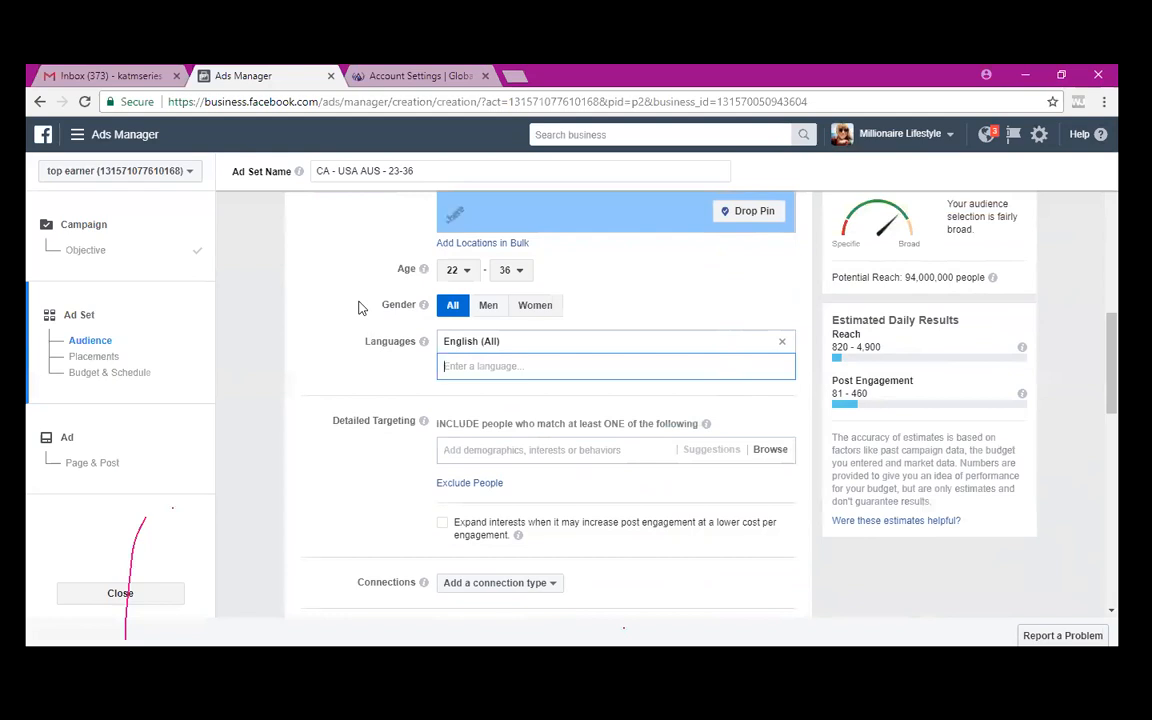
pyautogui.click(461, 271)
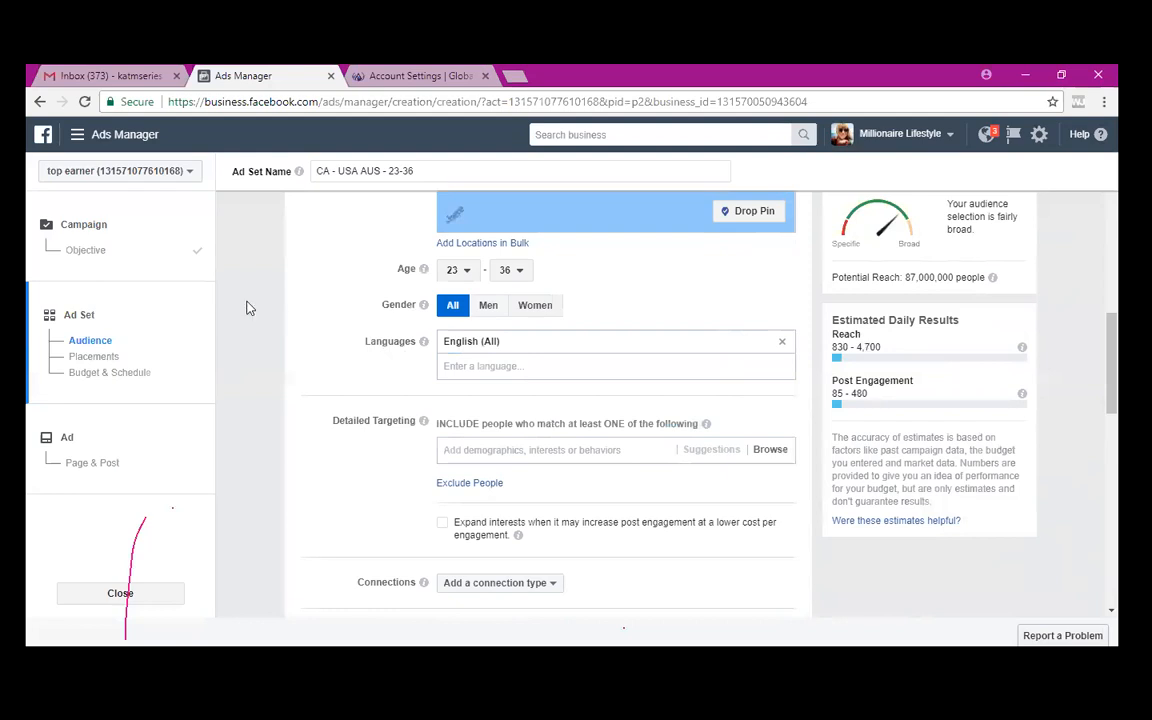
# - Remove United States from the locations, leaving Canada and Australia
pyautogui.scroll(3, 357, 277)
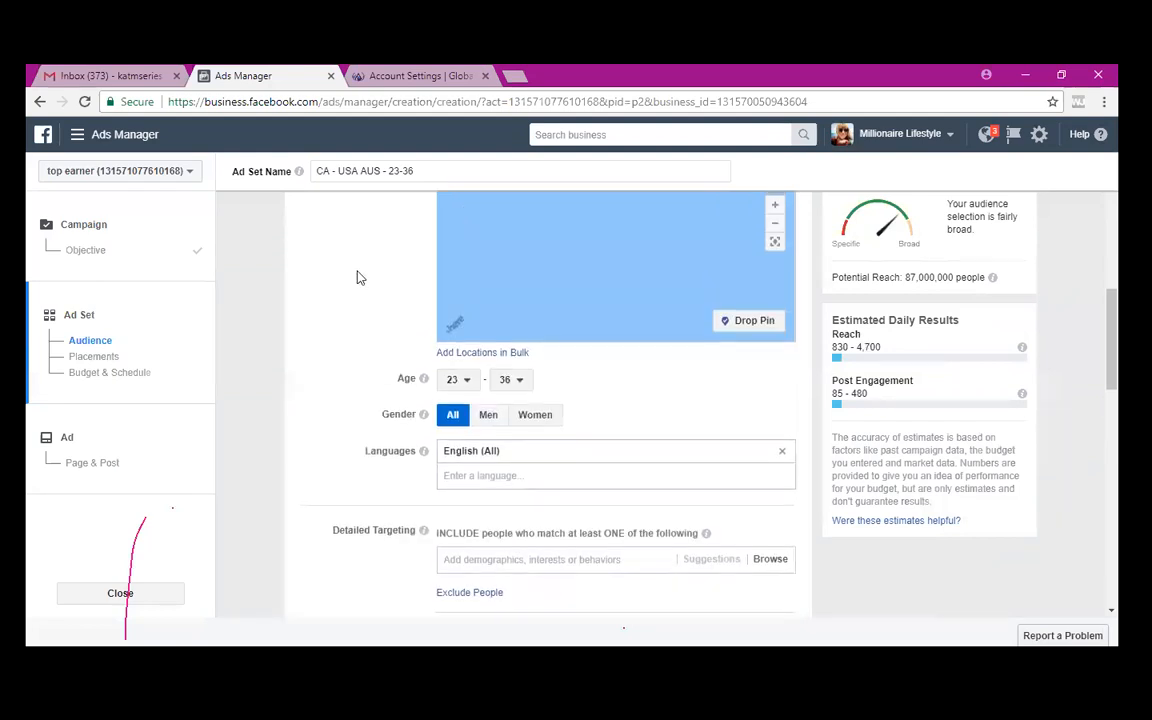
pyautogui.scroll(2, 360, 278)
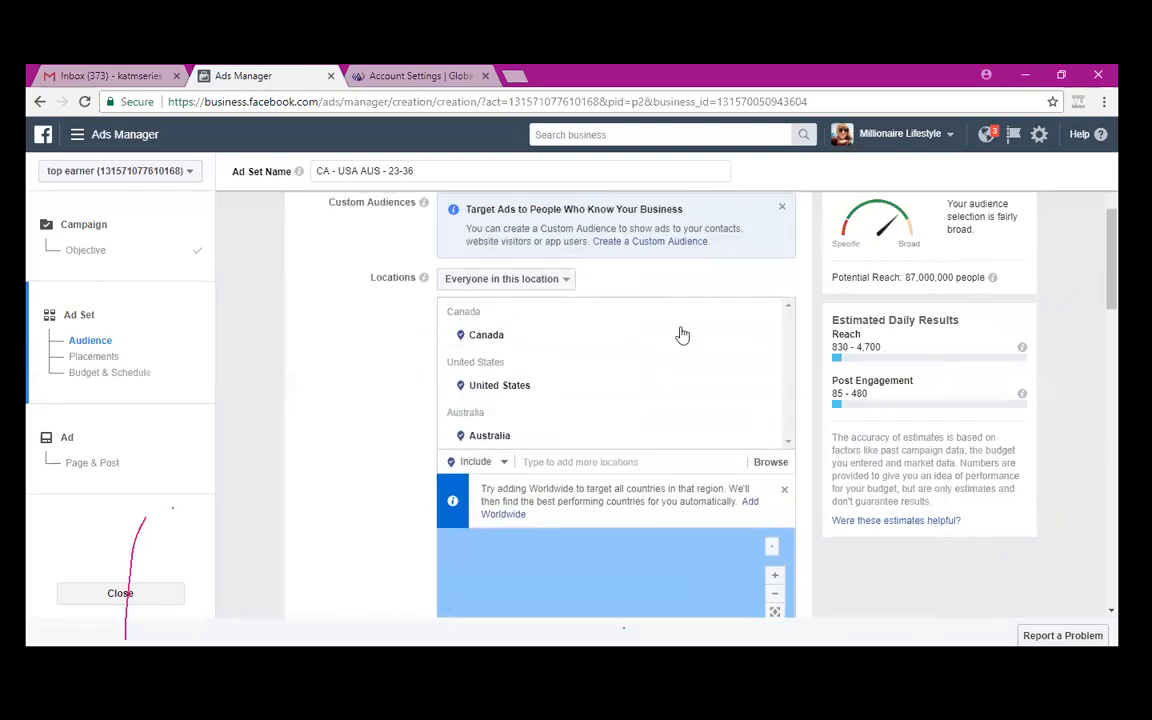
pyautogui.moveTo(766, 372)
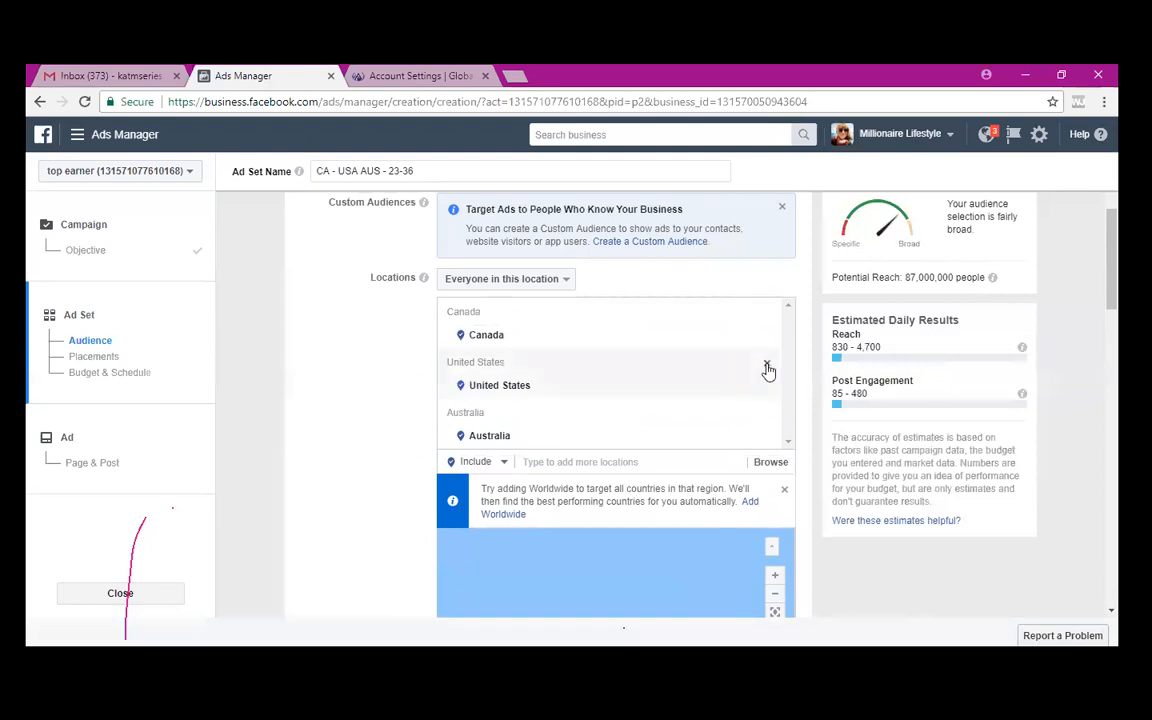
pyautogui.click(768, 368)
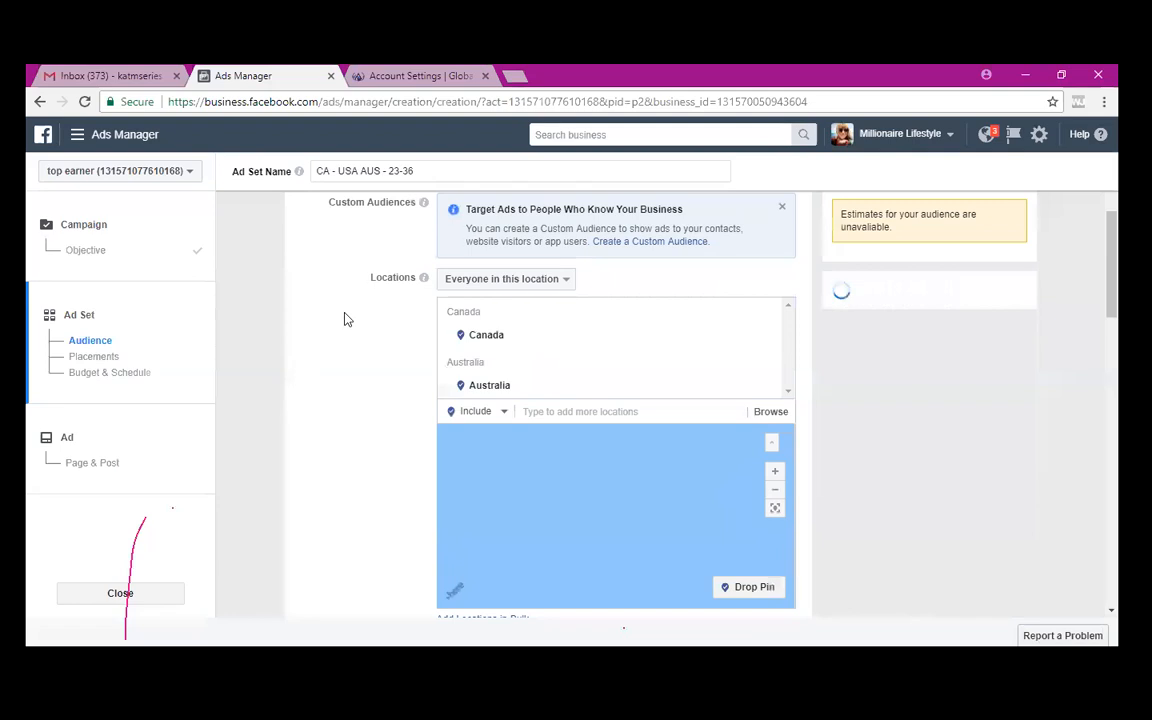
pyautogui.scroll(2, 344, 318)
pyautogui.scroll(-1, 344, 313)
pyautogui.scroll(1, 344, 313)
pyautogui.click(424, 223)
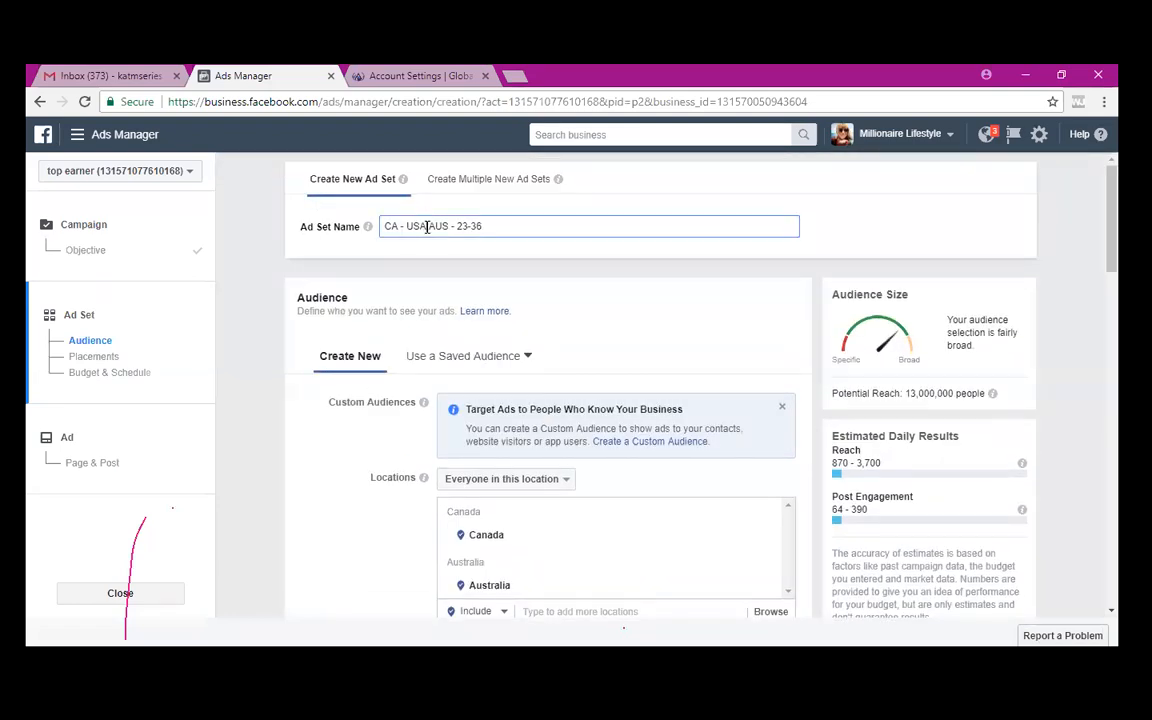
pyautogui.press('BackSpace')
pyautogui.press('BackSpace')
pyautogui.press('BackSpace')
pyautogui.write('USA')
pyautogui.scroll(-1, 670, 337)
pyautogui.scroll(-3, 670, 337)
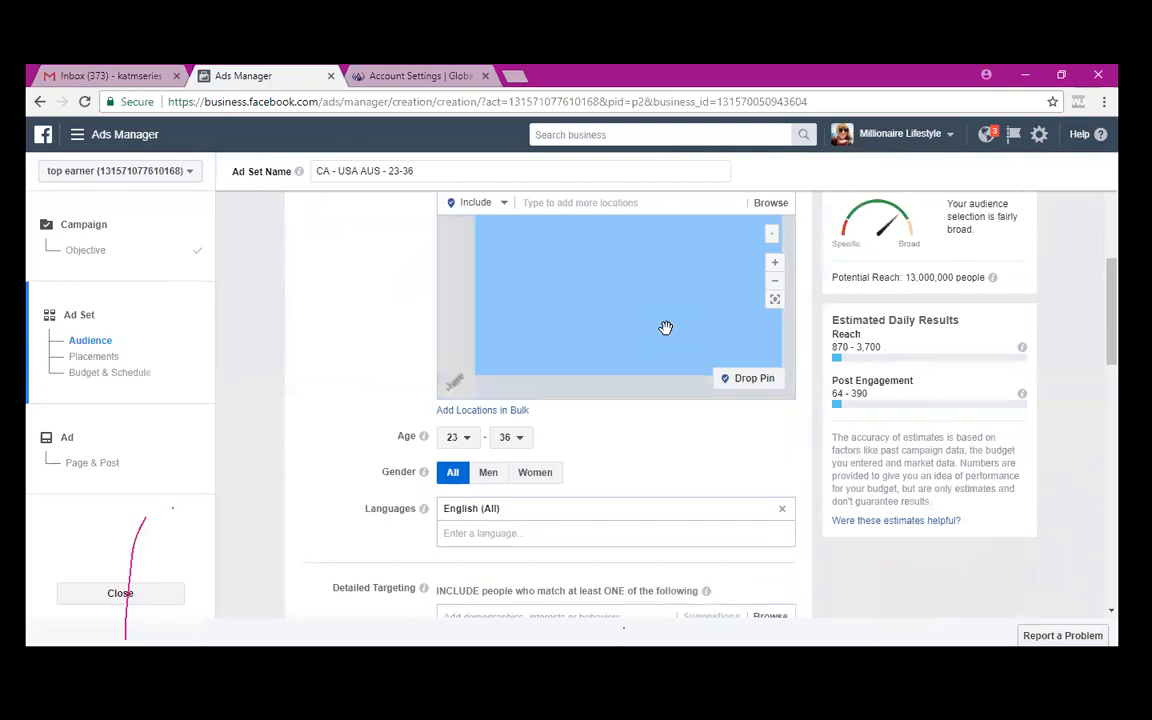
pyautogui.scroll(-1, 654, 432)
pyautogui.scroll(-2, 654, 432)
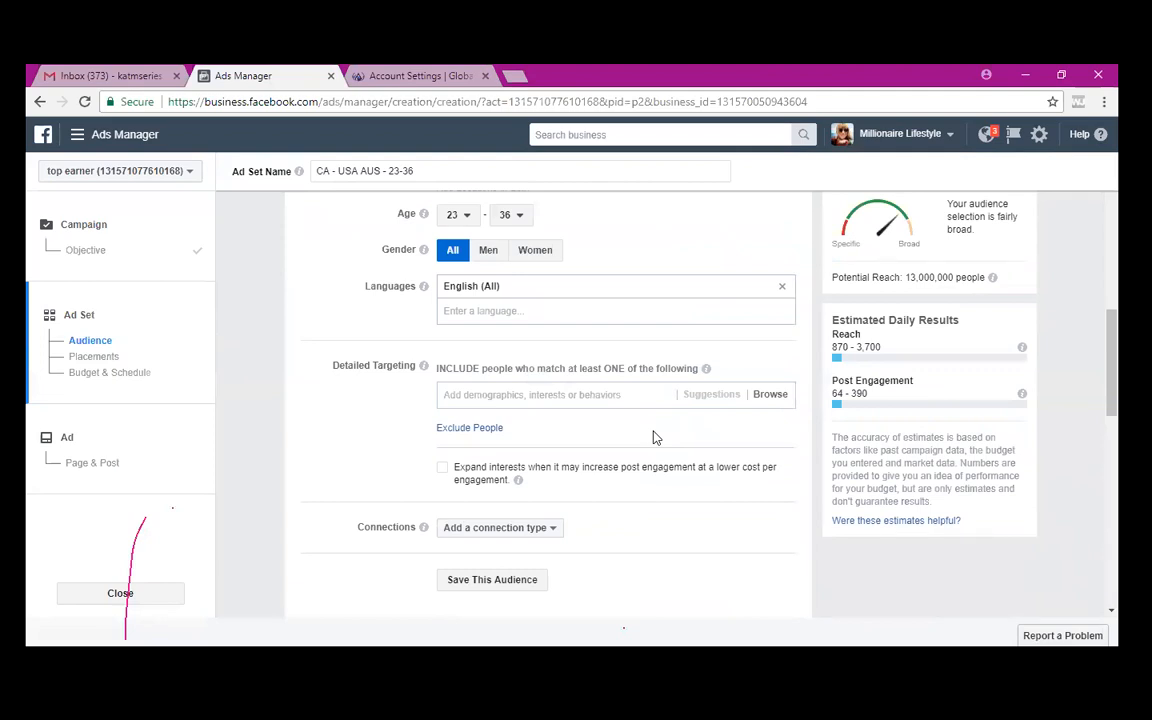
# - Restrict the audience gender to Women
pyautogui.click(536, 251)
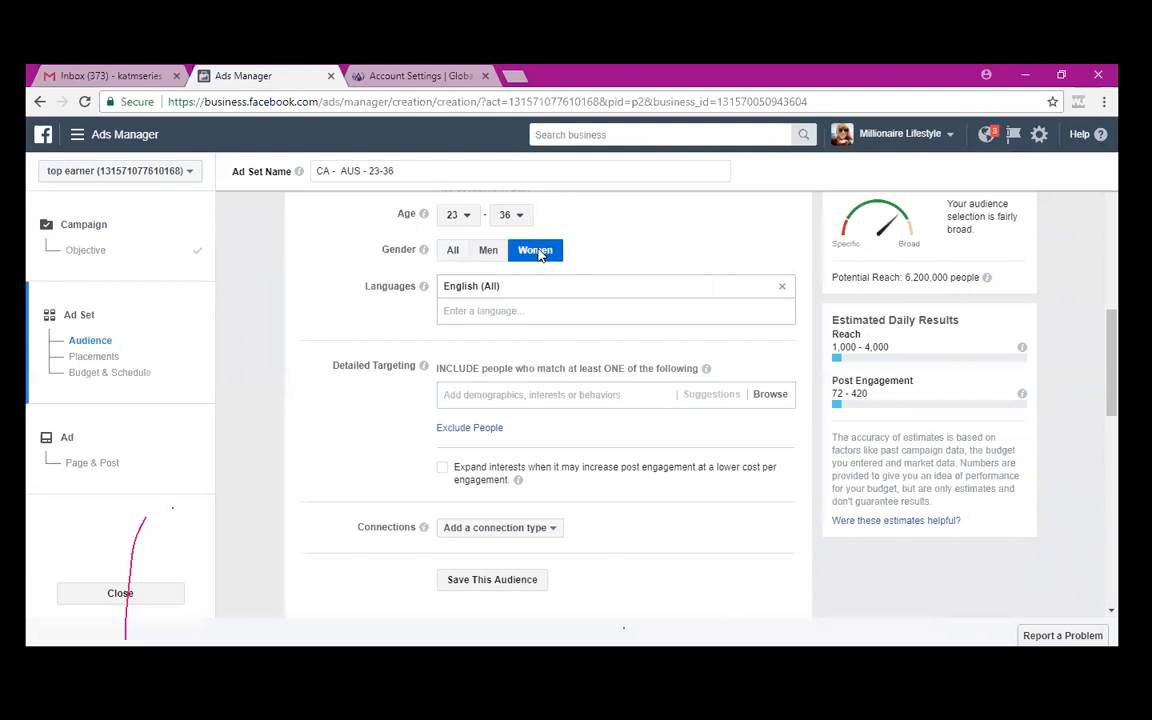
# - Scroll down the ad set settings to the Placements section
pyautogui.scroll(-2, 538, 254)
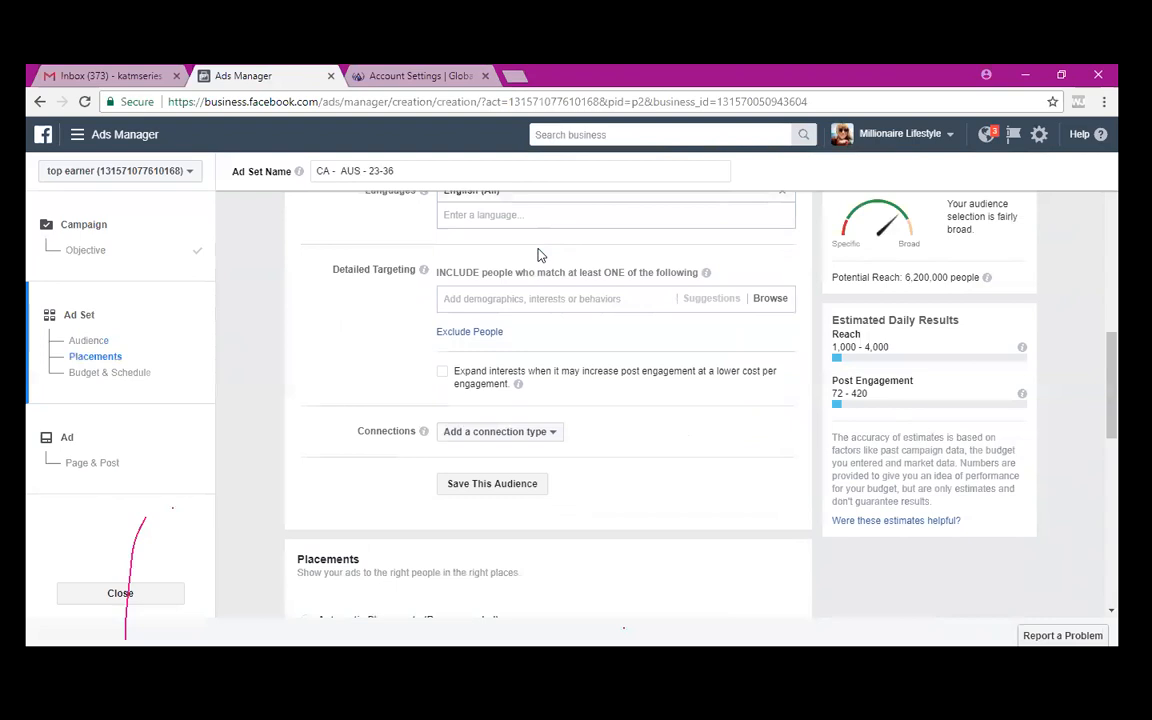
pyautogui.scroll(-3, 538, 254)
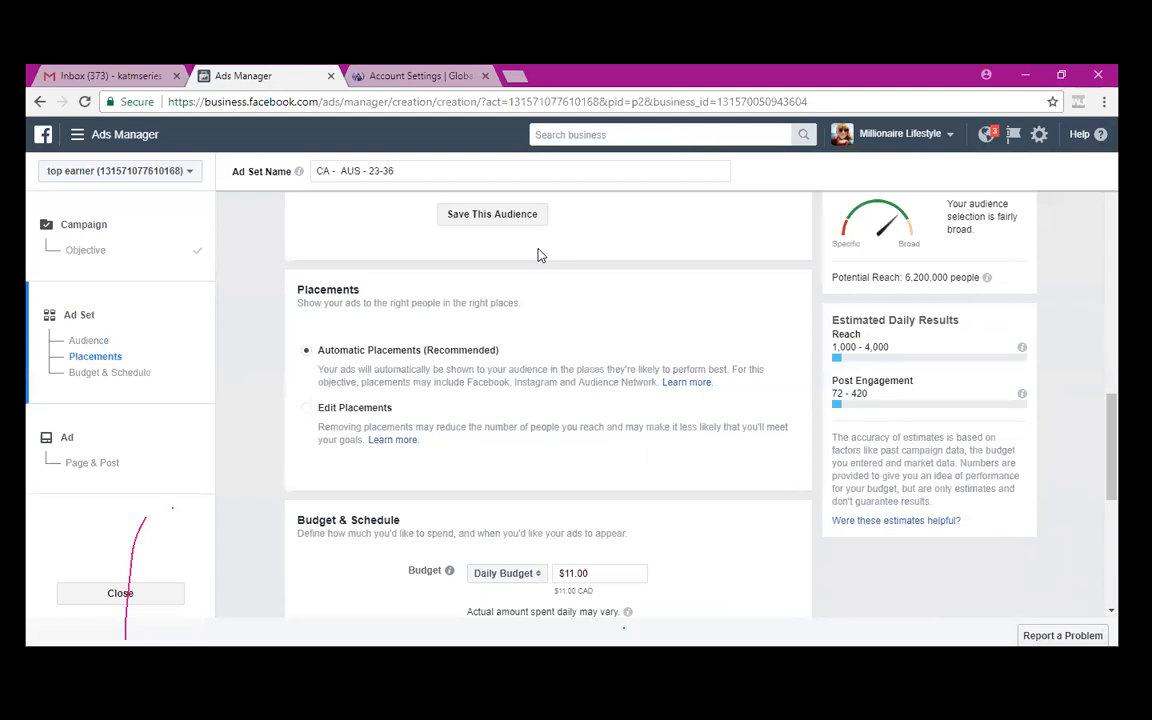
pyautogui.click(308, 410)
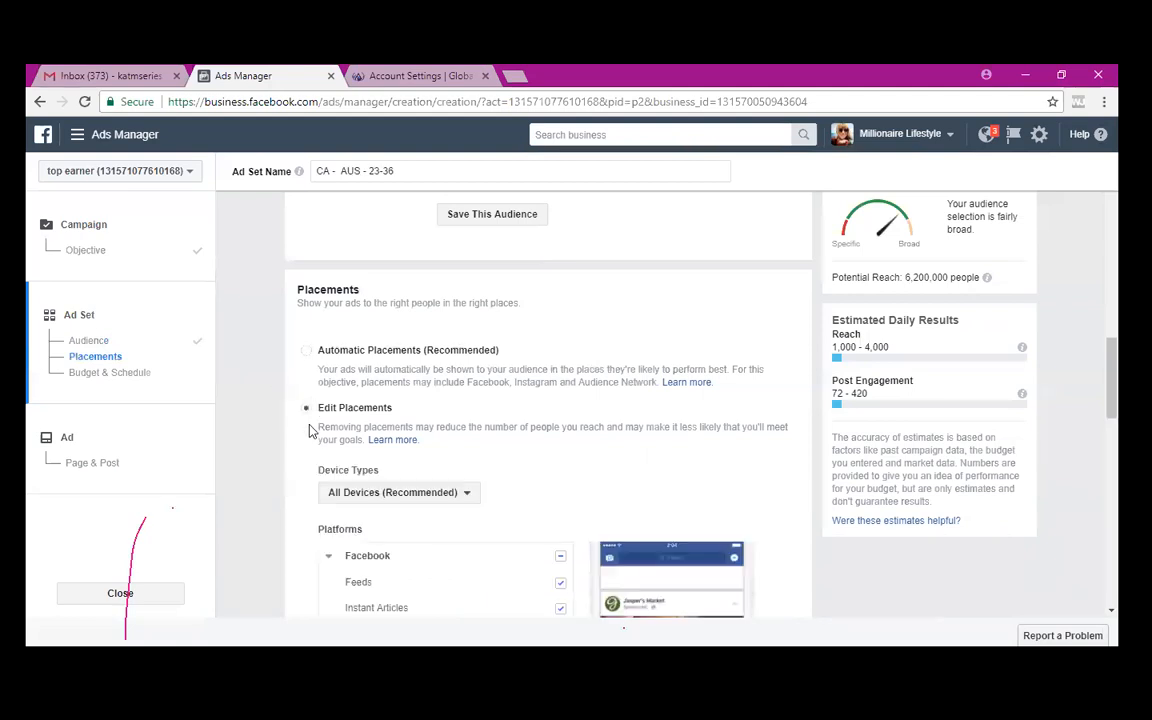
pyautogui.scroll(-3, 549, 479)
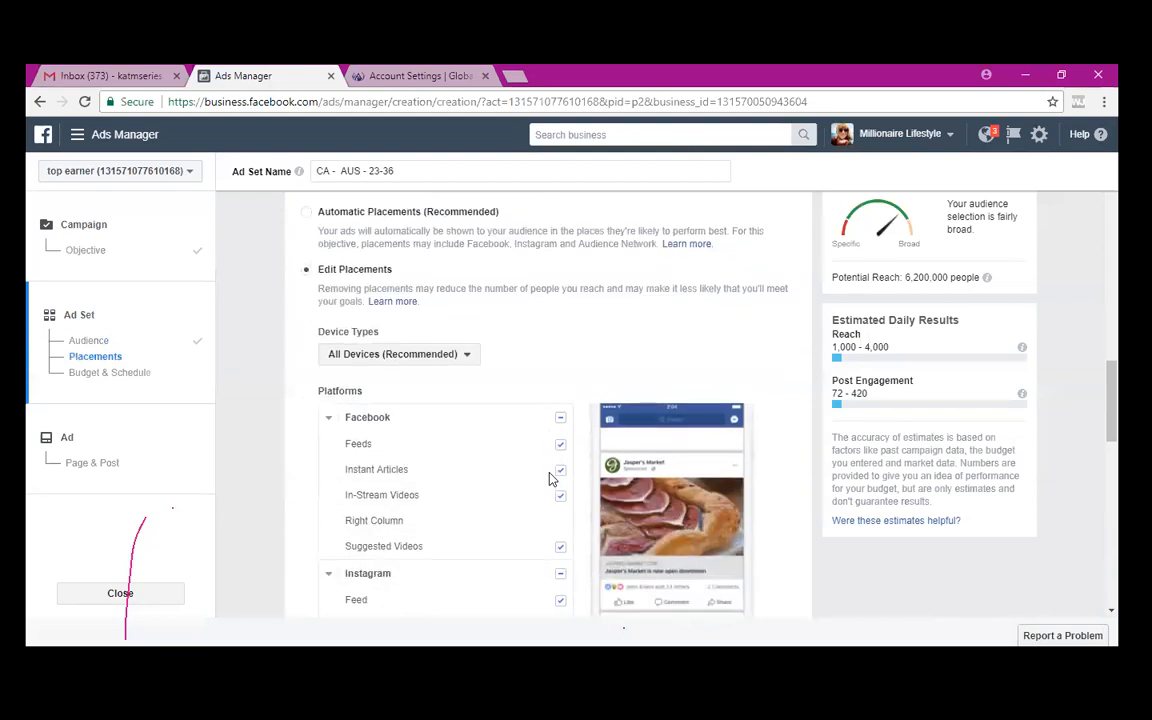
pyautogui.scroll(-1, 549, 479)
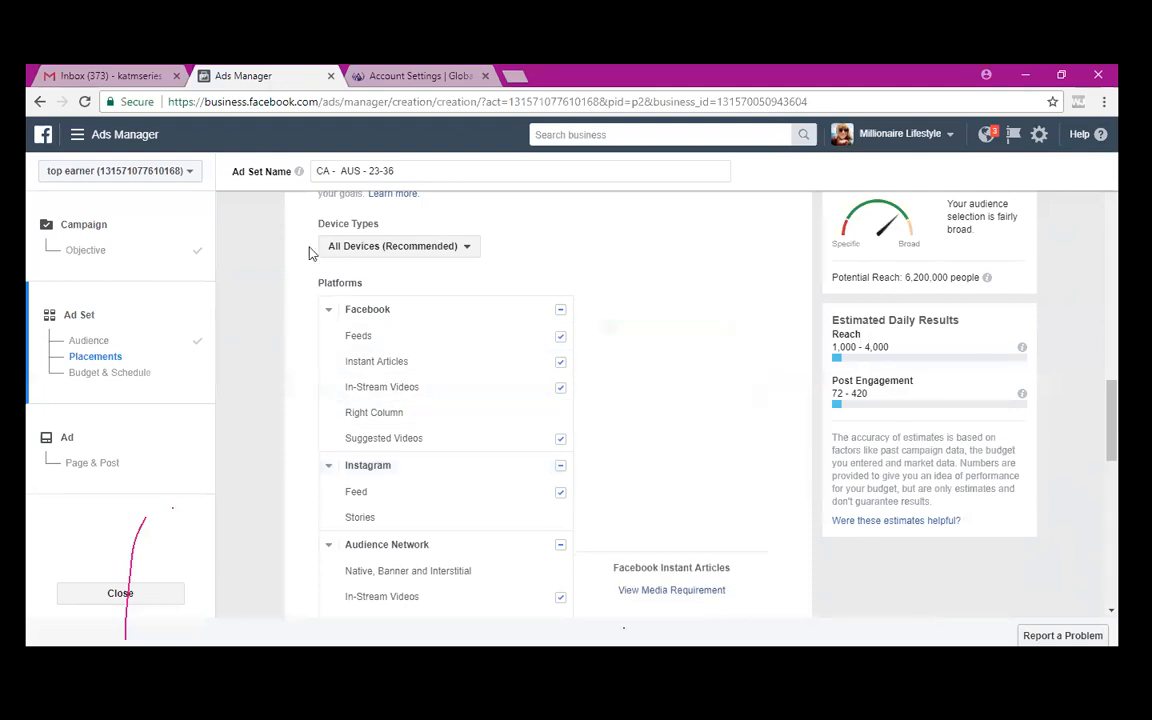
pyautogui.scroll(2, 310, 248)
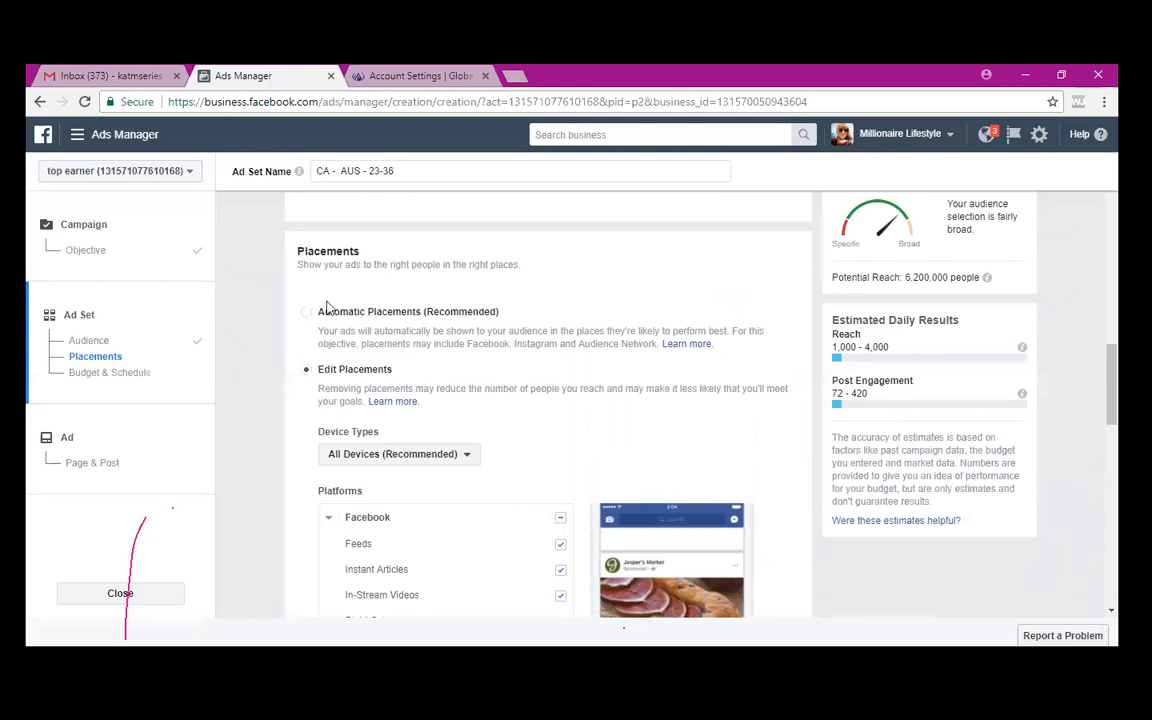
pyautogui.scroll(-1, 487, 397)
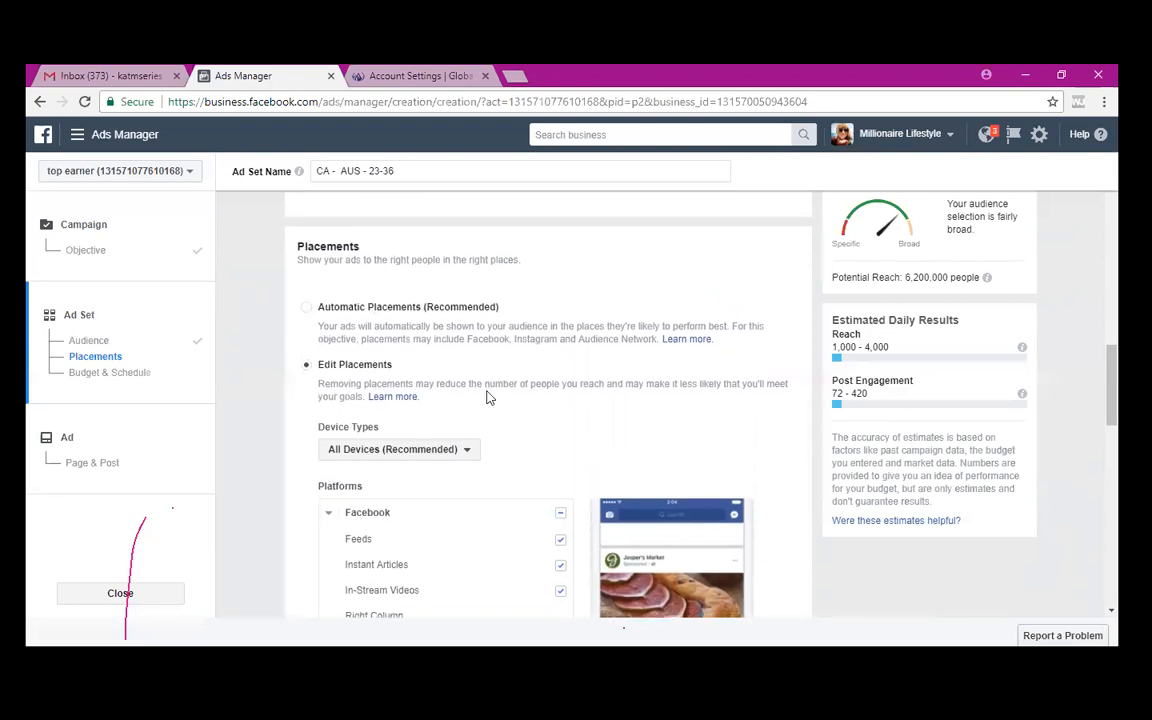
pyautogui.scroll(-3, 487, 397)
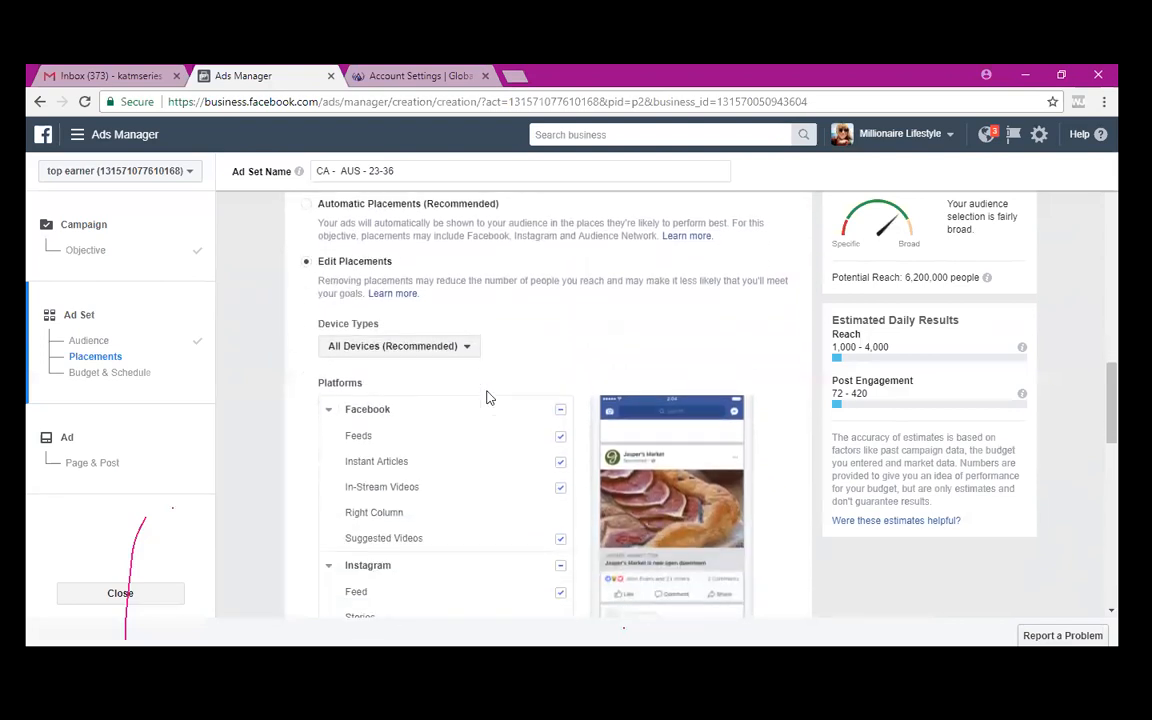
pyautogui.scroll(-1, 487, 397)
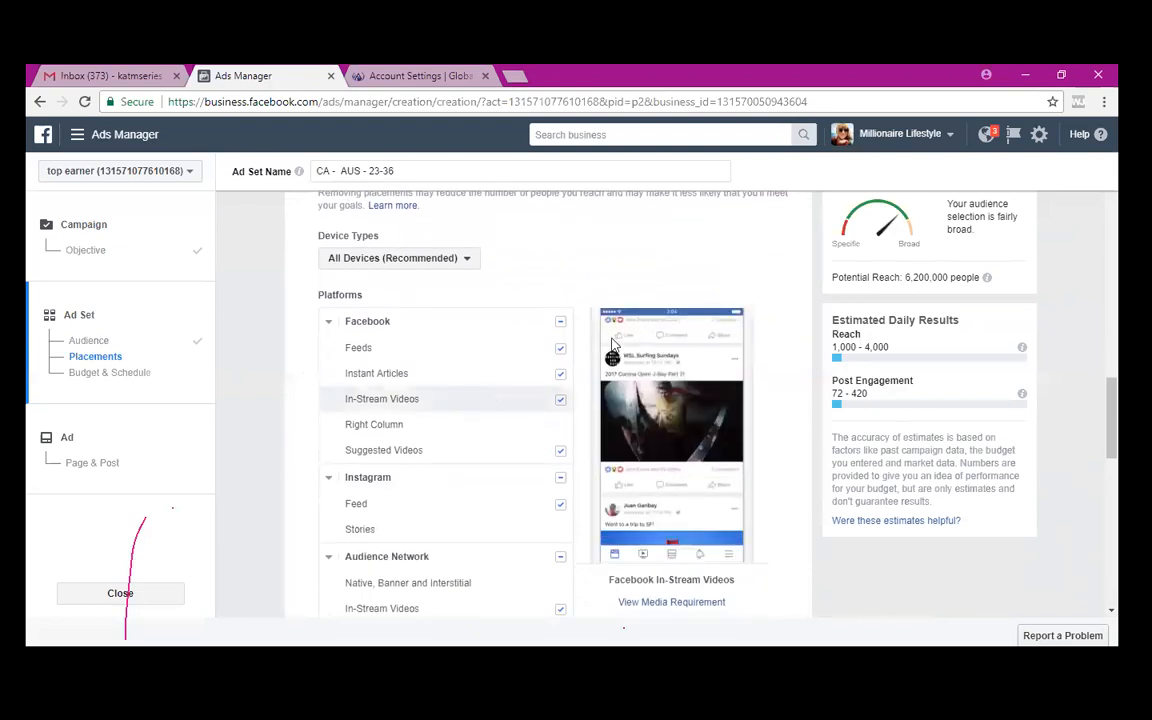
# - Uncheck Instant Articles, Facebook In-Stream Videos, Instagram and Audience Network In-Stream Videos placements
pyautogui.click(560, 377)
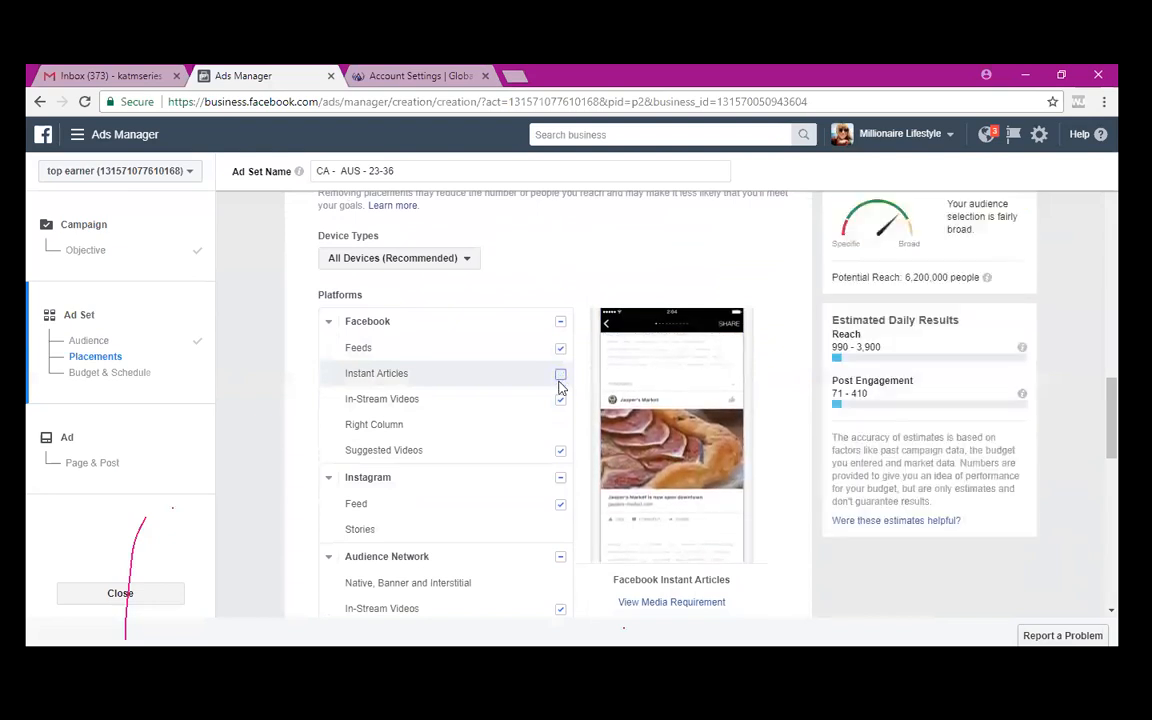
pyautogui.click(560, 452)
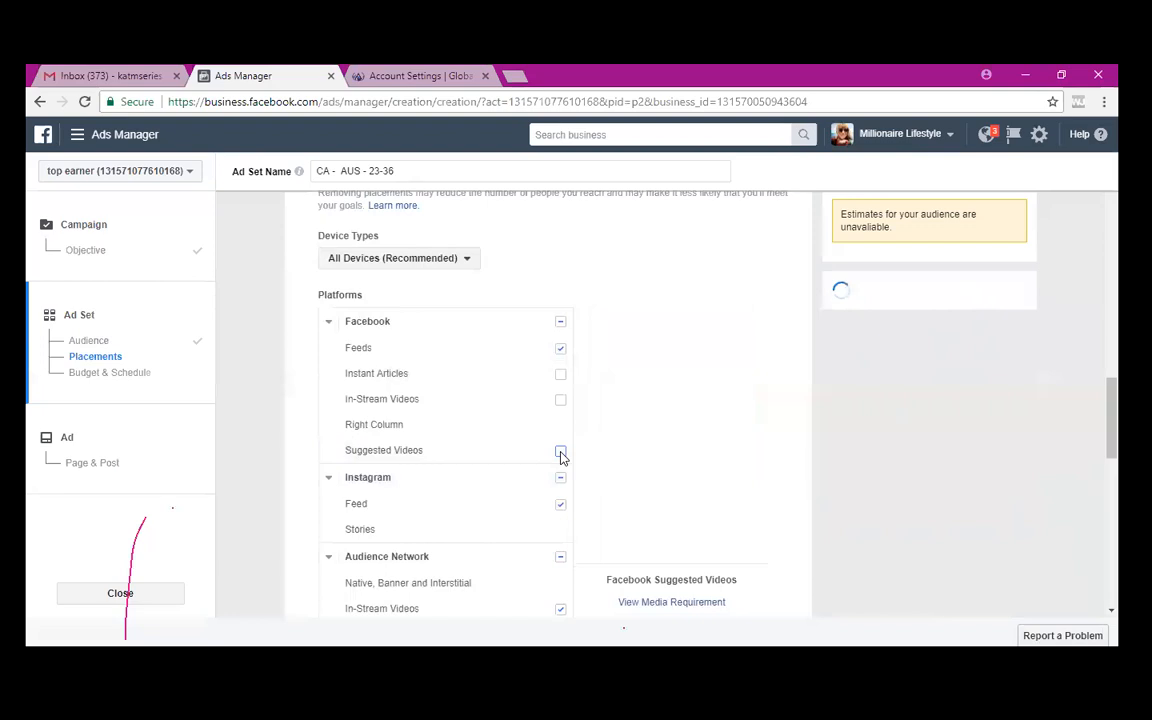
pyautogui.scroll(-1, 498, 468)
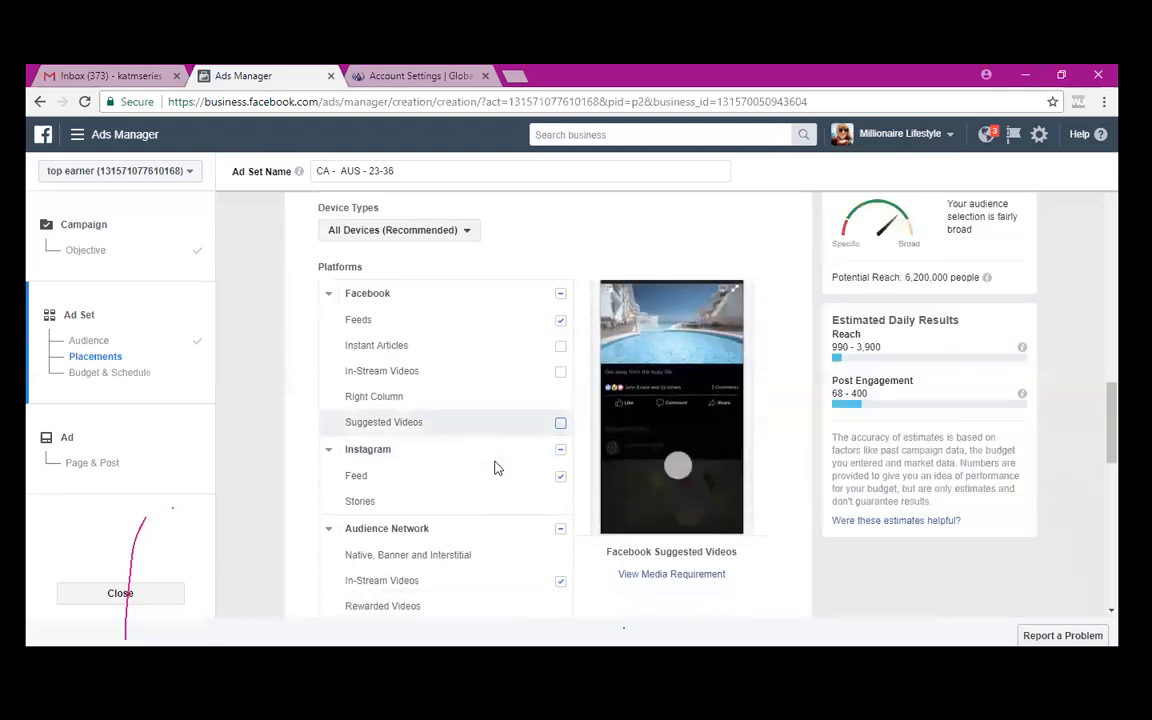
pyautogui.scroll(-3, 494, 468)
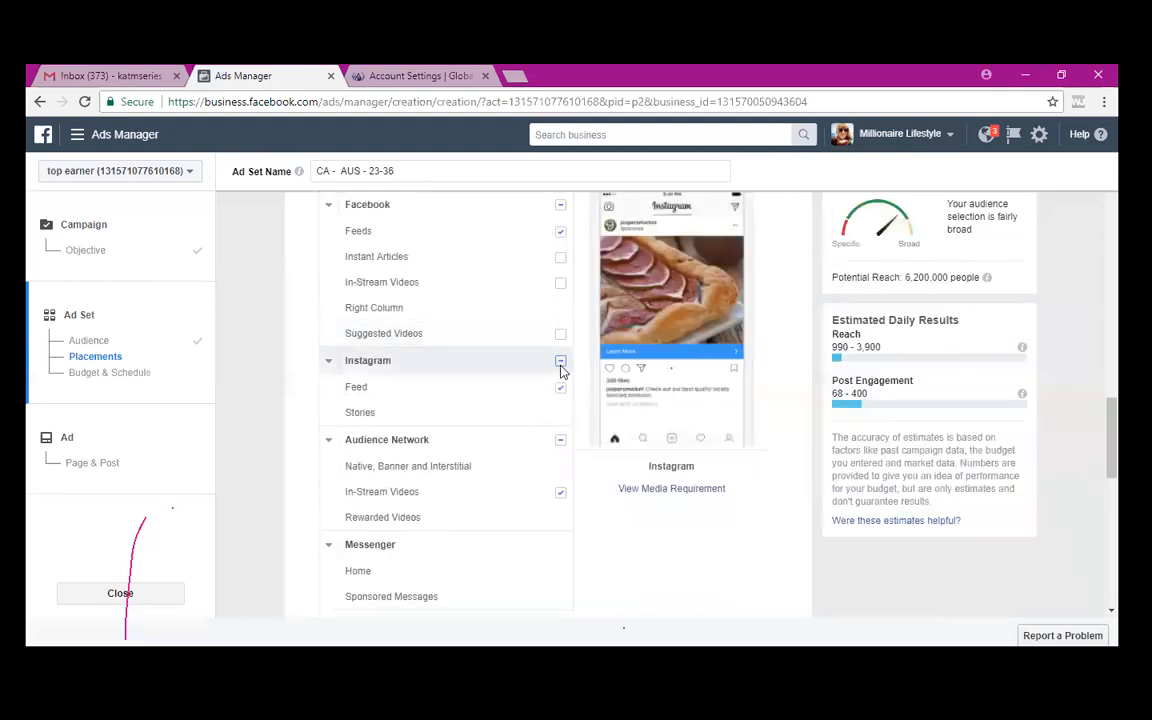
pyautogui.click(561, 364)
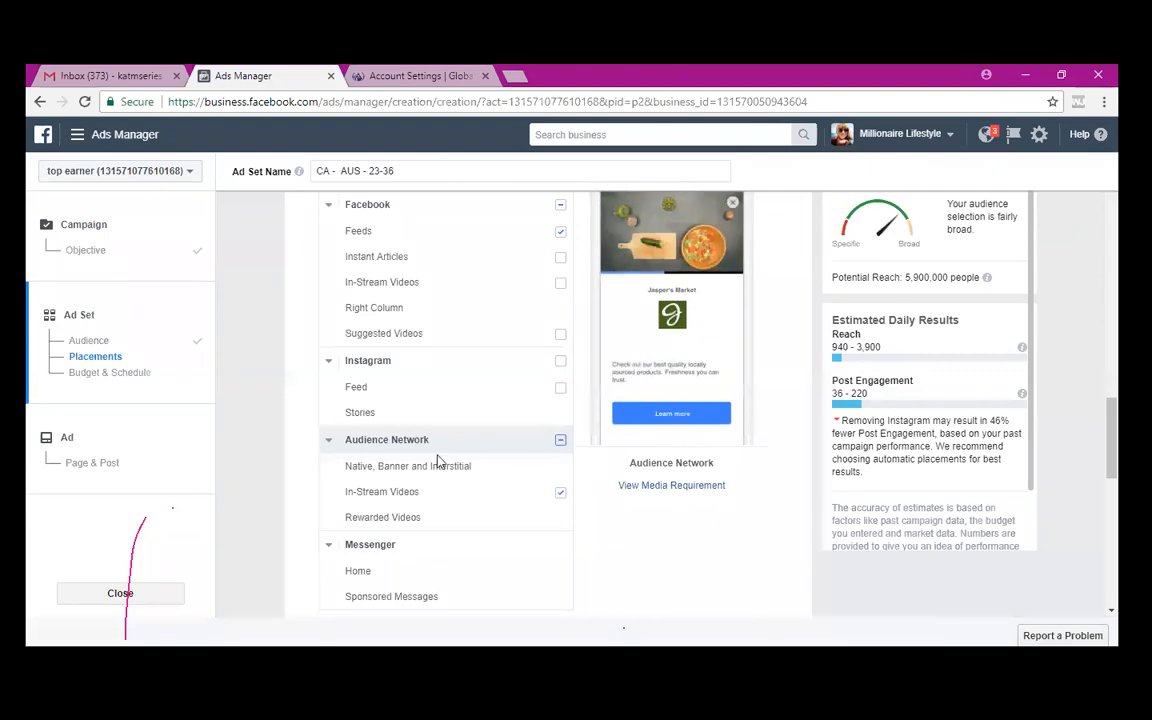
pyautogui.click(470, 480)
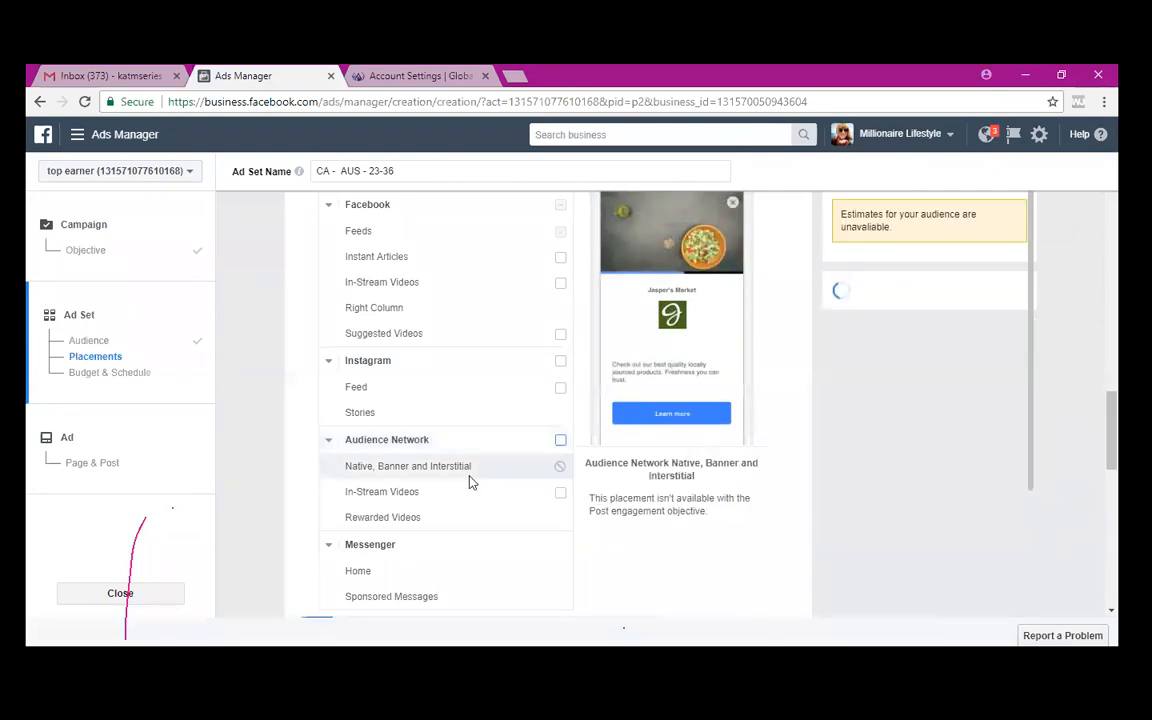
pyautogui.scroll(-2, 470, 480)
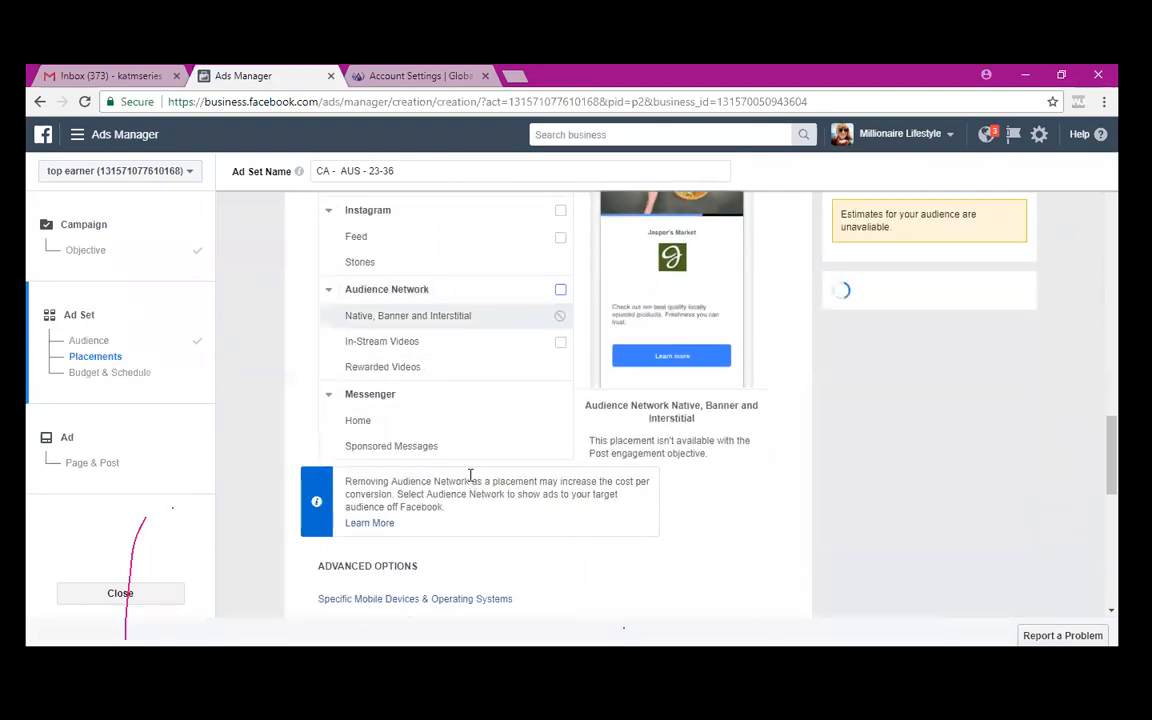
pyautogui.scroll(-3, 470, 476)
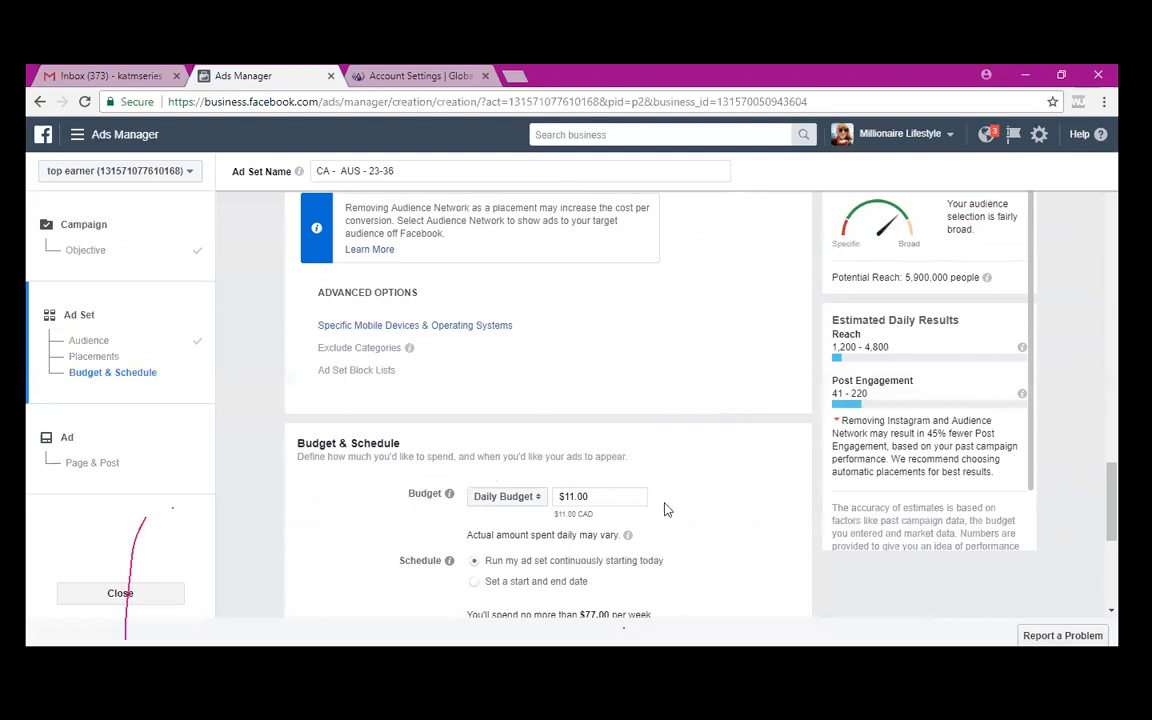
# - Under Specific Mobile Devices & Operating Systems, enable 'Only when connected to Wi-Fi'
pyautogui.scroll(-2, 665, 508)
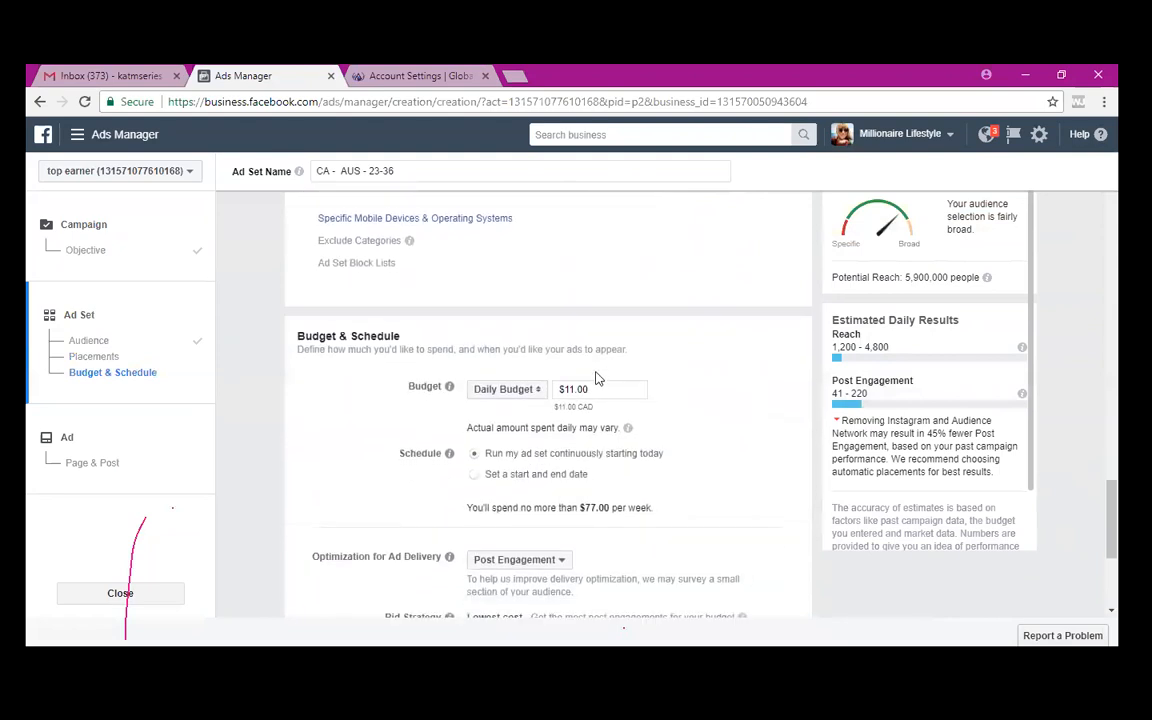
pyautogui.click(452, 228)
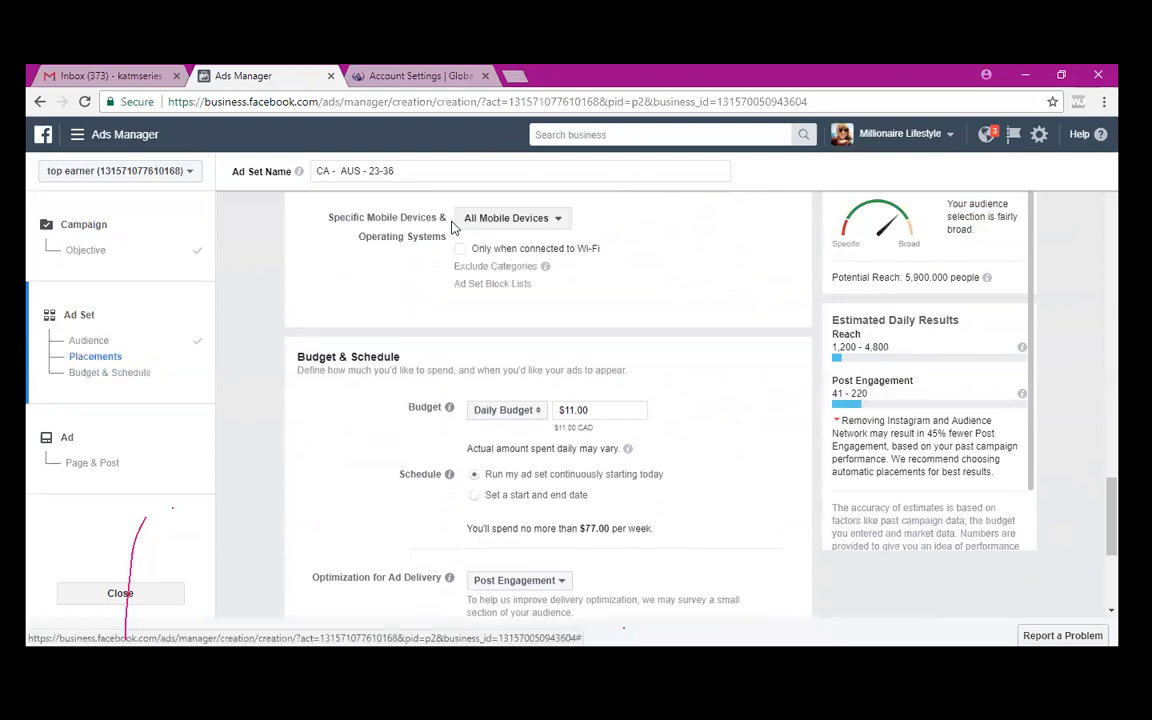
pyautogui.click(574, 266)
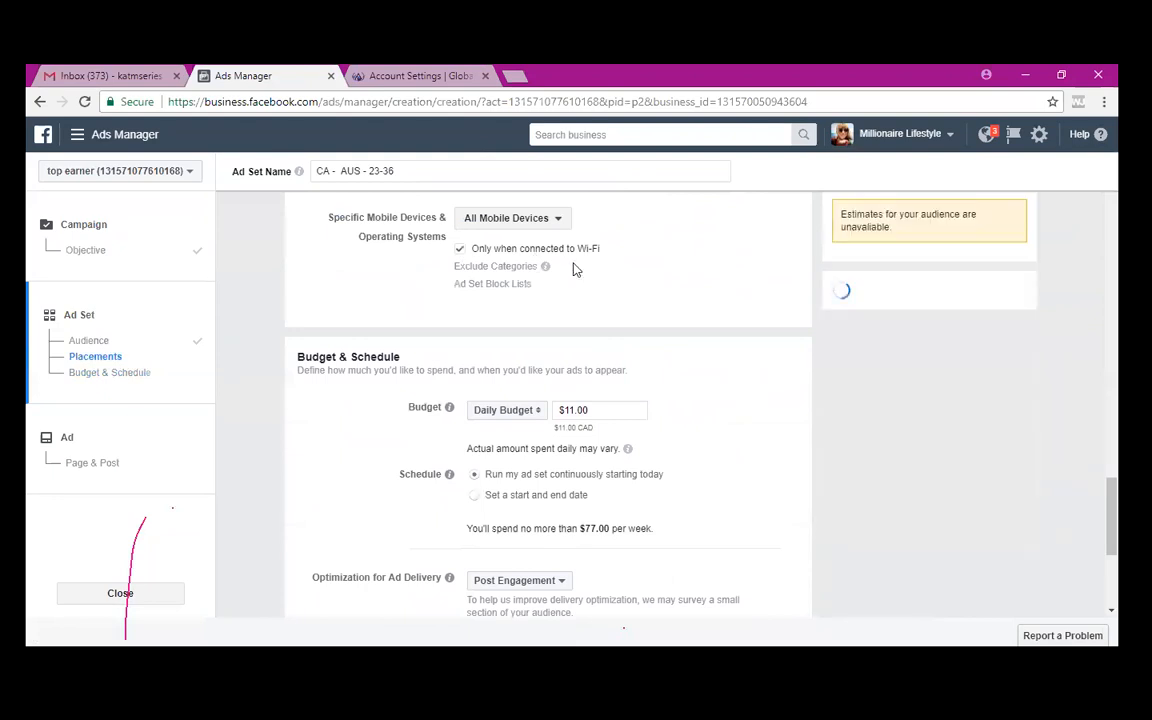
pyautogui.scroll(1, 575, 269)
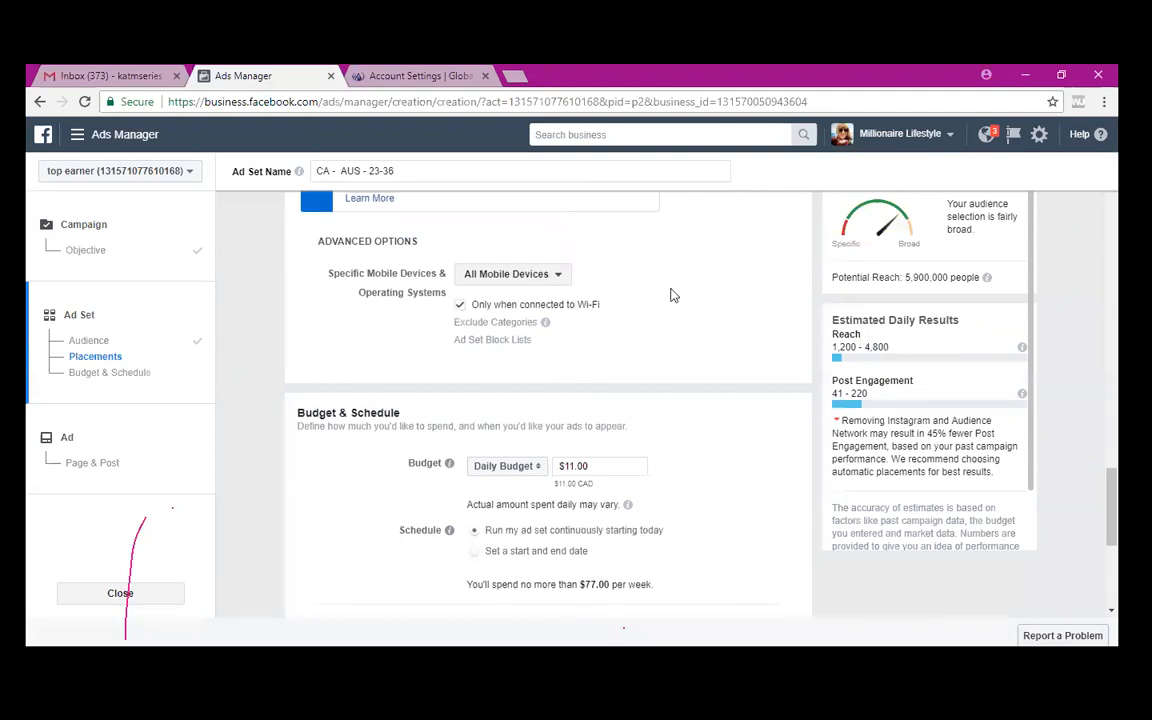
pyautogui.scroll(2, 672, 295)
pyautogui.scroll(-1, 672, 295)
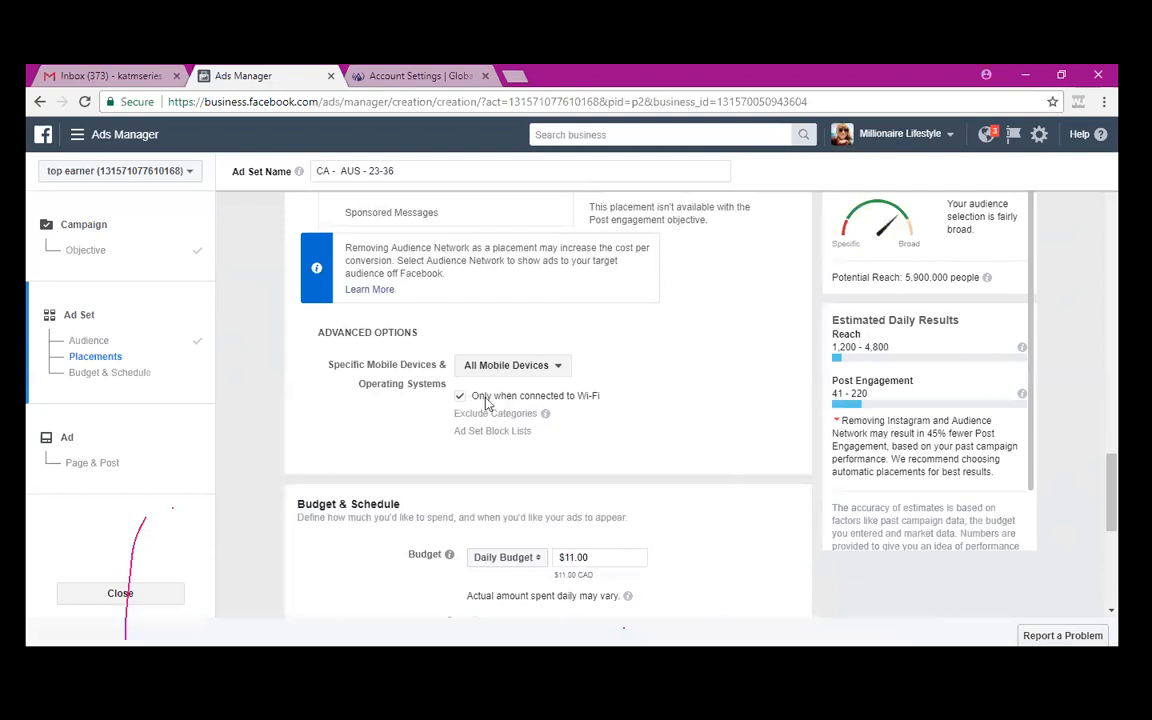
pyautogui.scroll(-2, 607, 411)
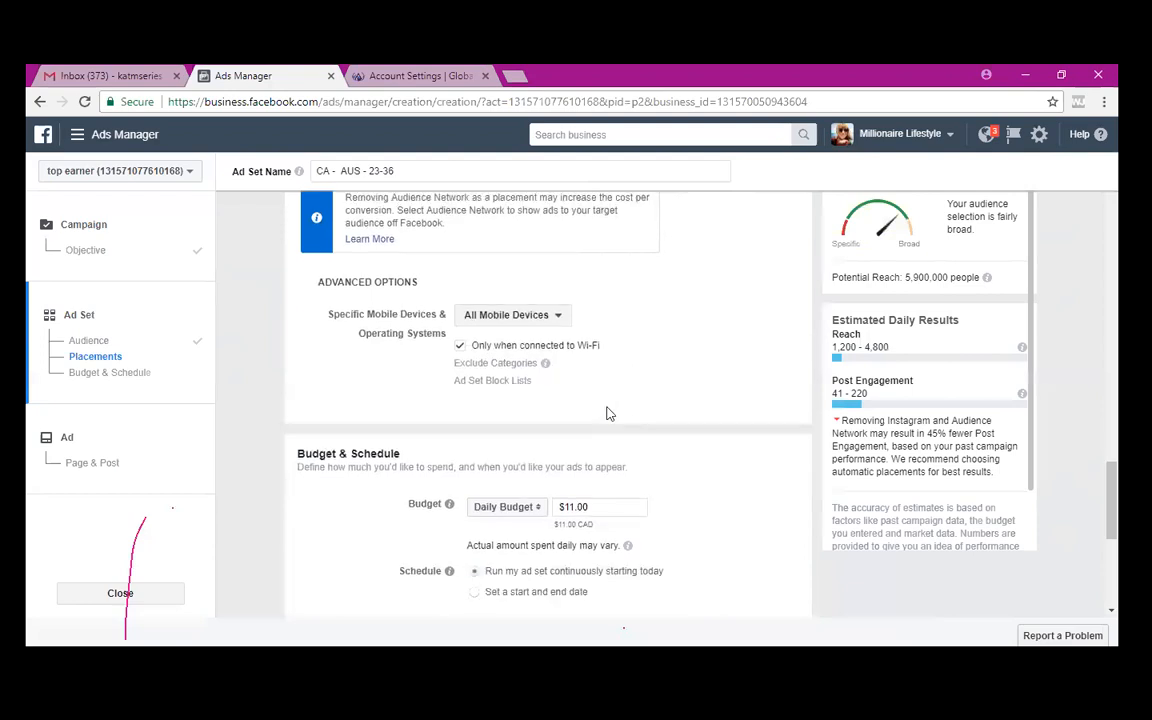
pyautogui.scroll(-1, 607, 413)
# - Replace '11' with 5 in the Daily Budget field so it reads $5.00
pyautogui.click(607, 407)
pyautogui.press('Left')
pyautogui.press('Left')
pyautogui.press('Left')
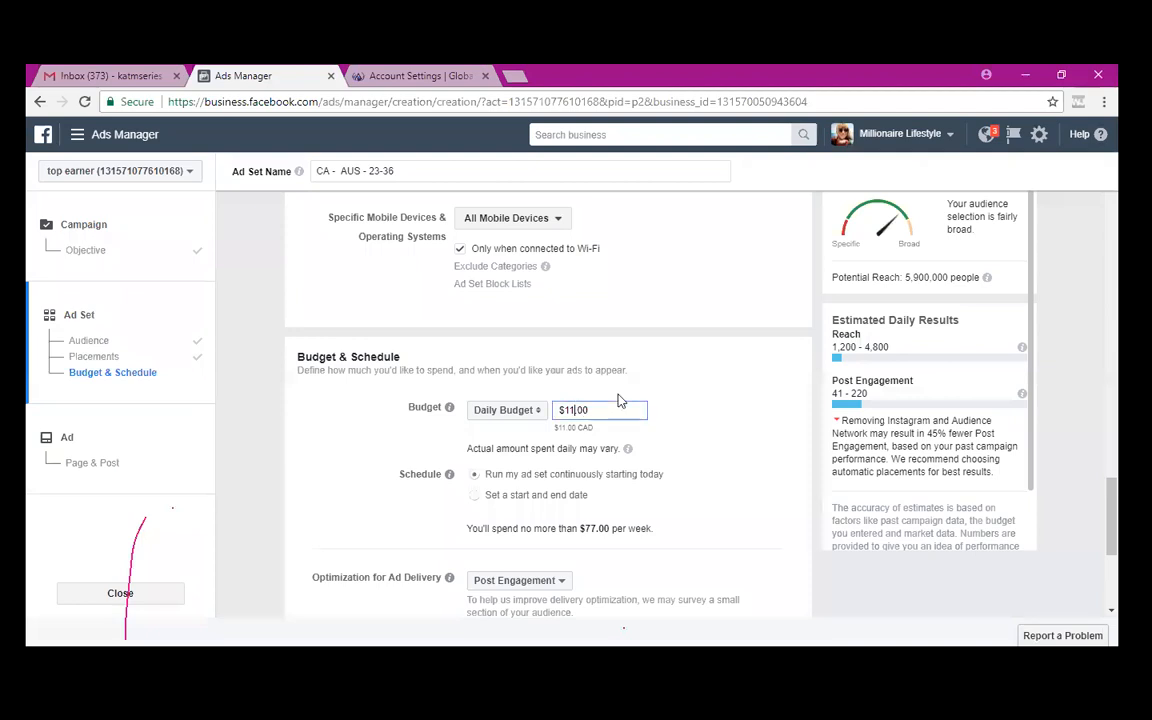
pyautogui.press('BackSpace')
pyautogui.press('BackSpace')
pyautogui.write('5')
pyautogui.scroll(-3, 735, 434)
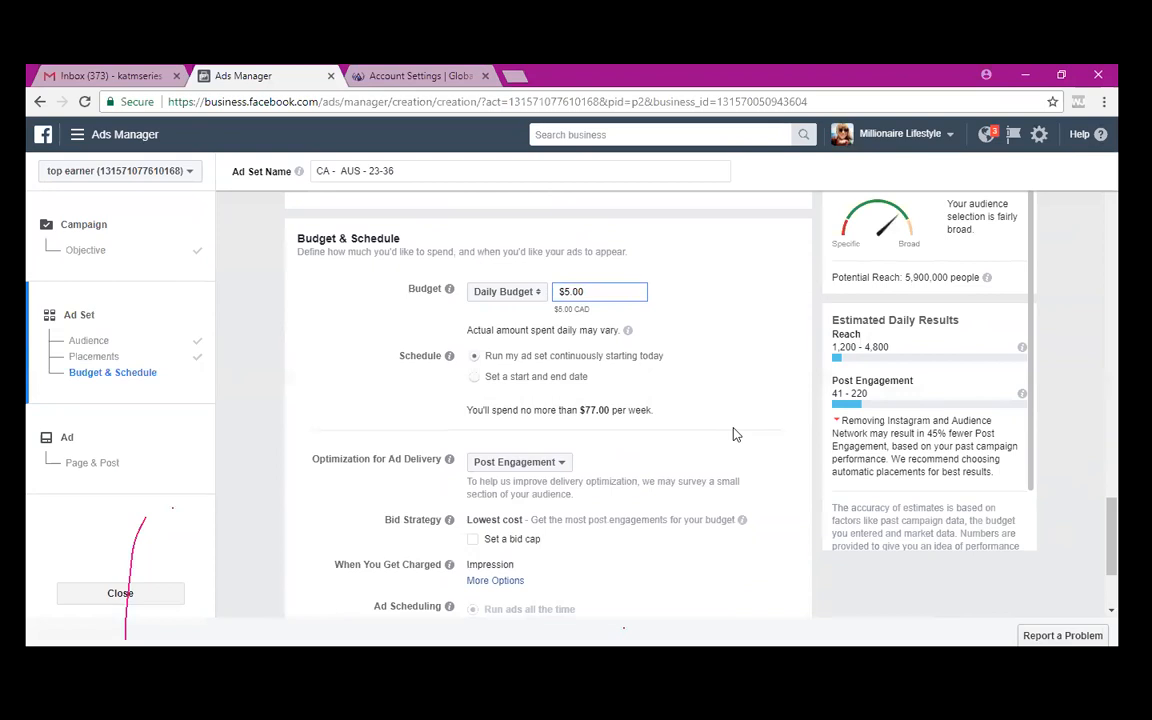
# - Set When You Get Charged to Post Engagement and continue to the ad step
pyautogui.scroll(-3, 696, 354)
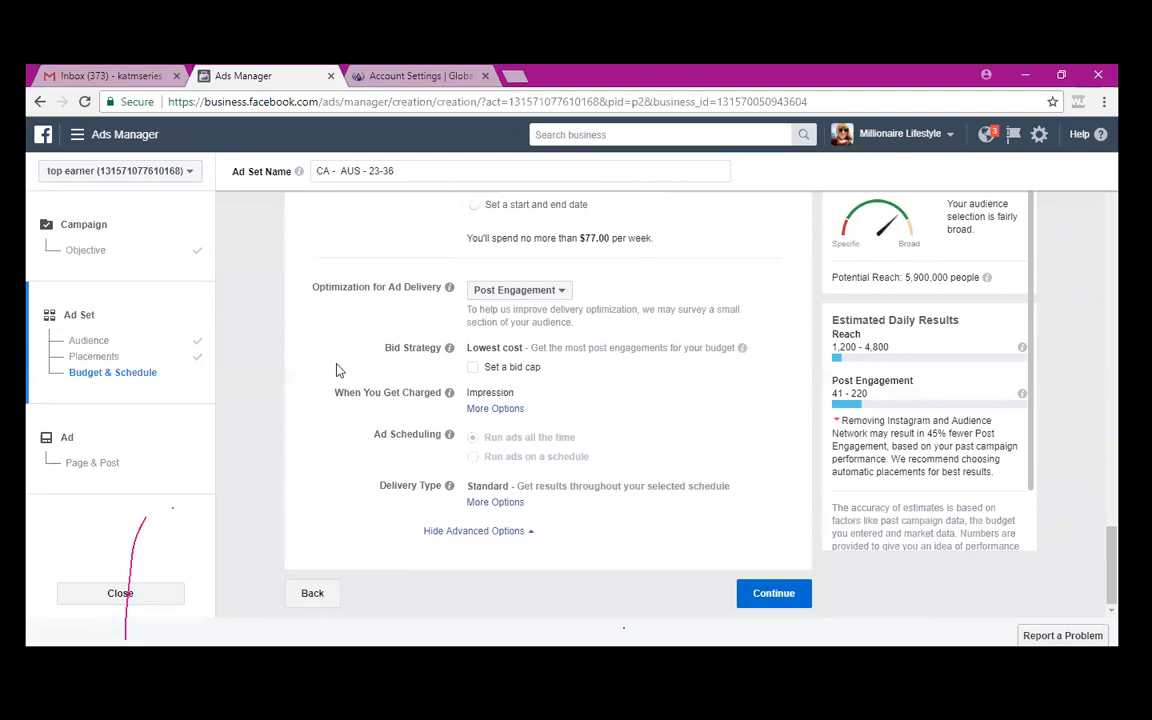
pyautogui.click(504, 410)
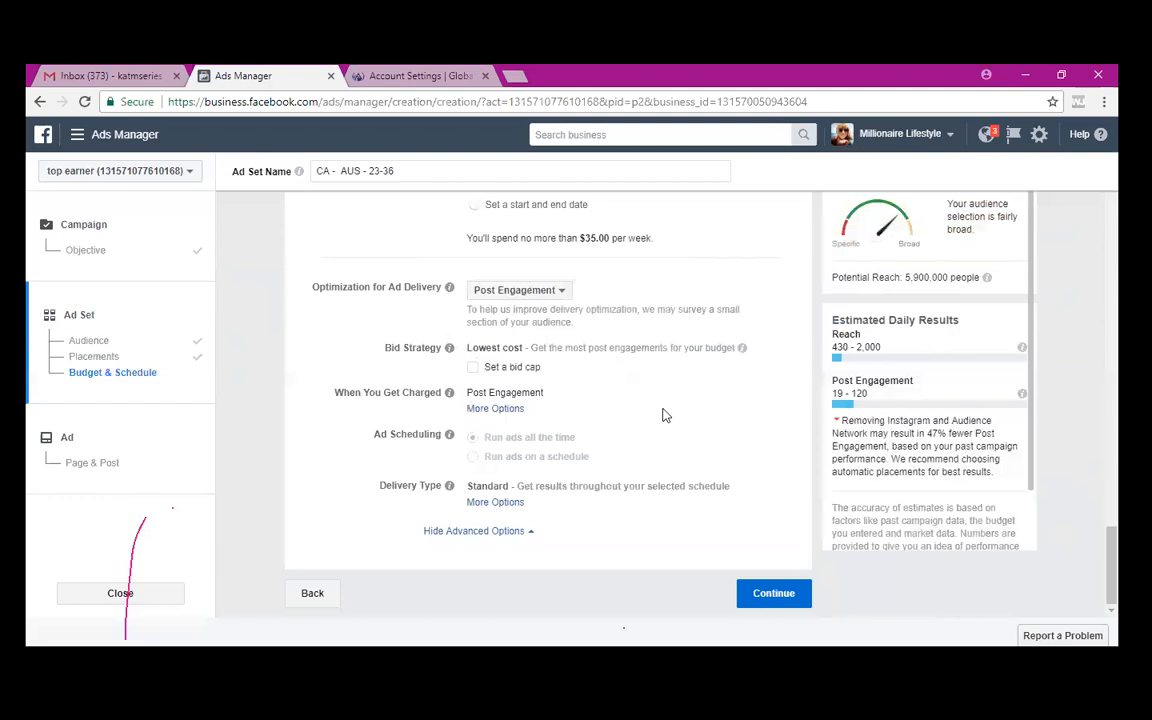
pyautogui.click(763, 594)
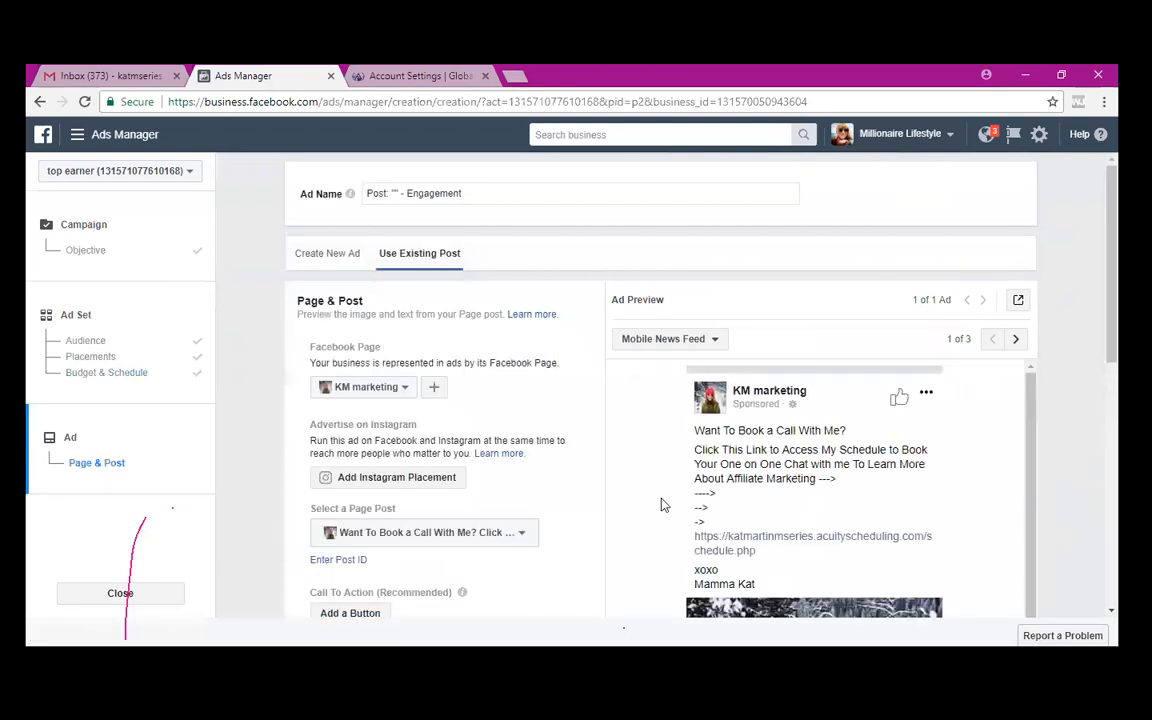
# - Pick the 'Majority of People Only Focus on the End Result' video as the existing Page post
pyautogui.scroll(-3, 573, 427)
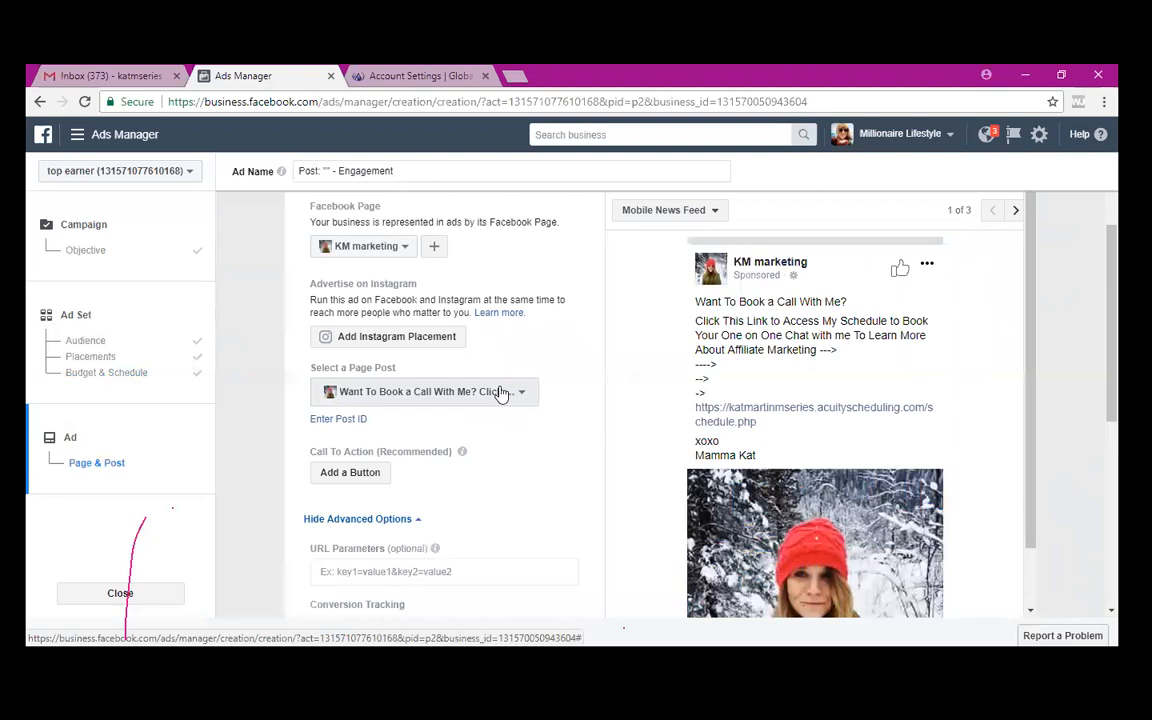
pyautogui.click(510, 390)
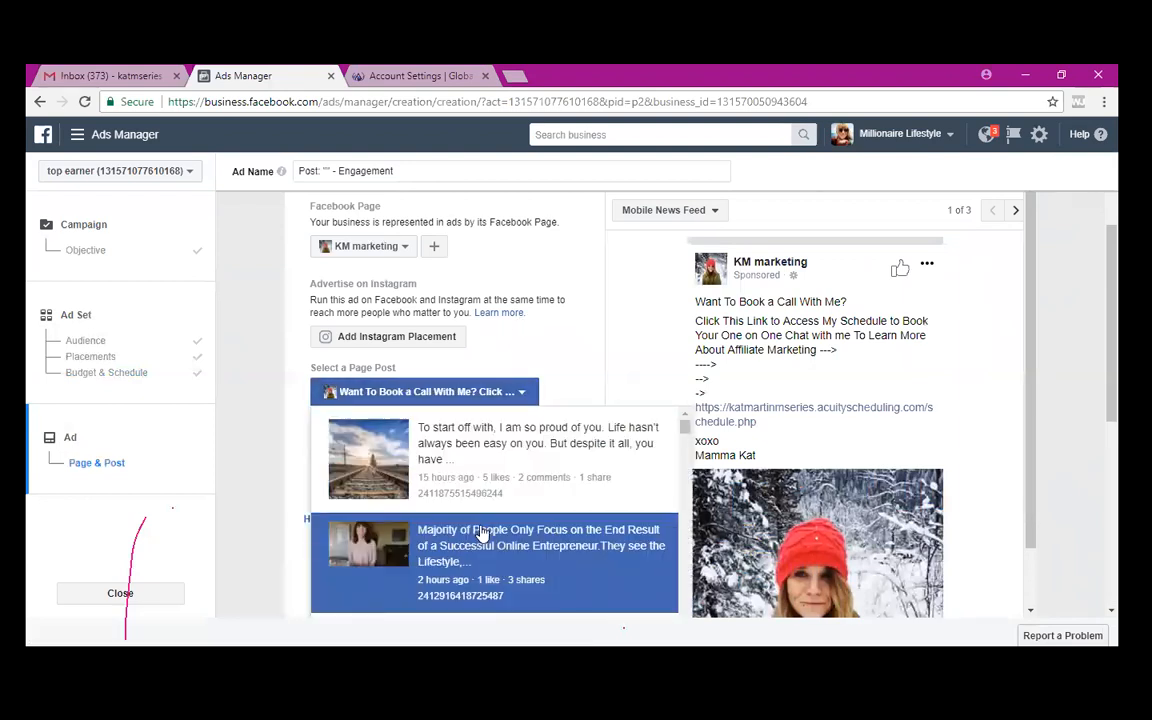
pyautogui.click(481, 535)
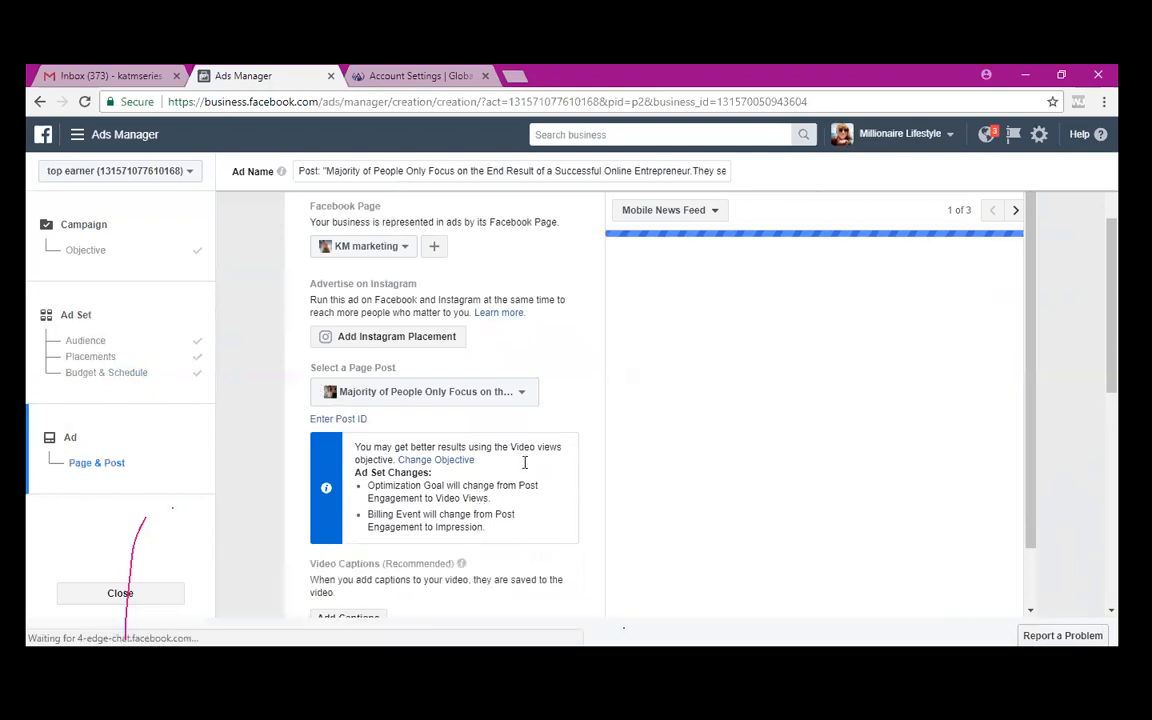
pyautogui.scroll(-3, 524, 465)
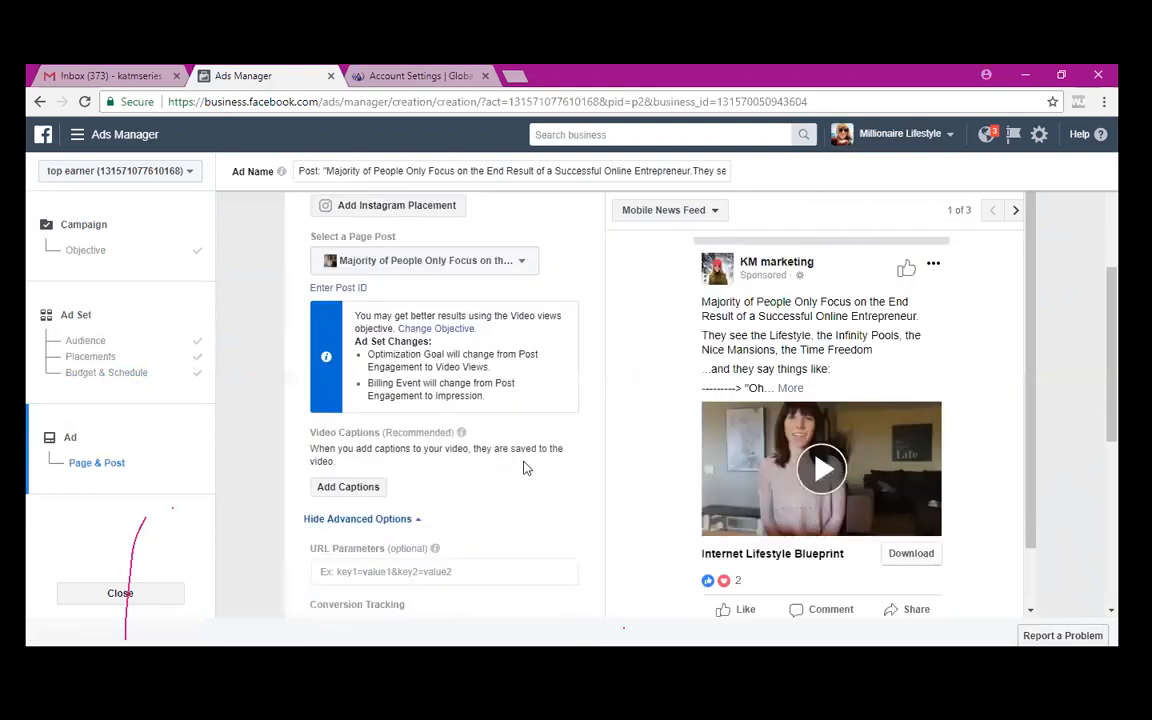
pyautogui.scroll(-4, 524, 467)
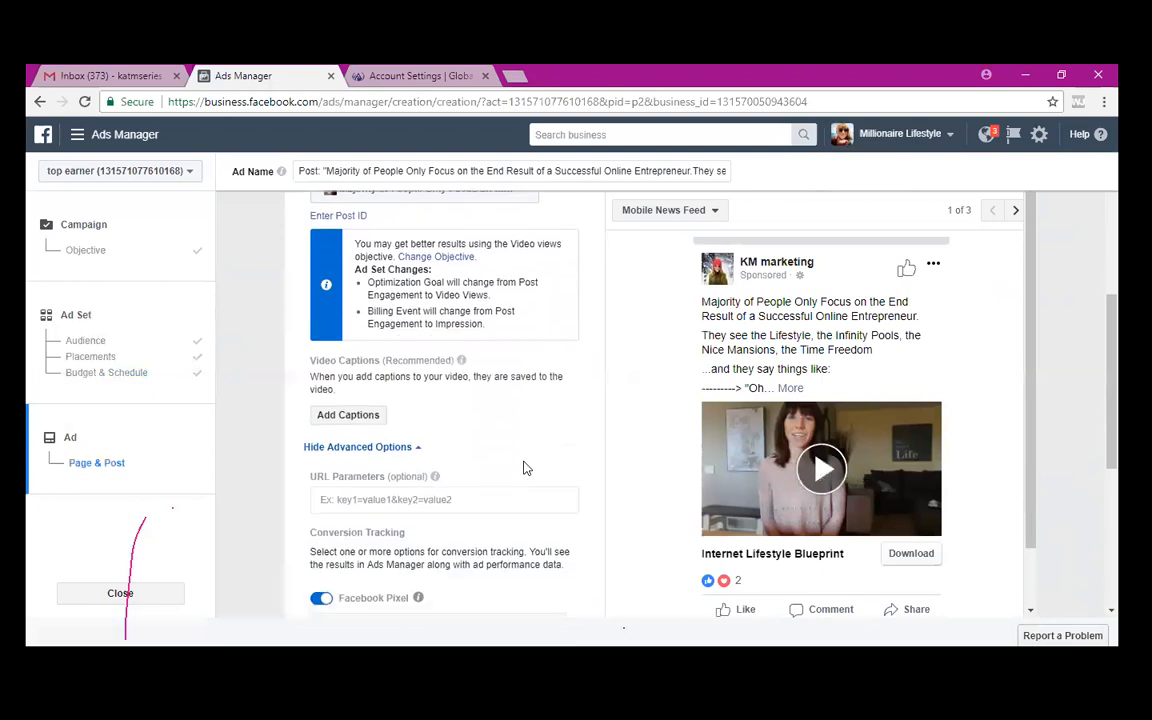
pyautogui.scroll(-1, 525, 466)
pyautogui.scroll(10, 524, 467)
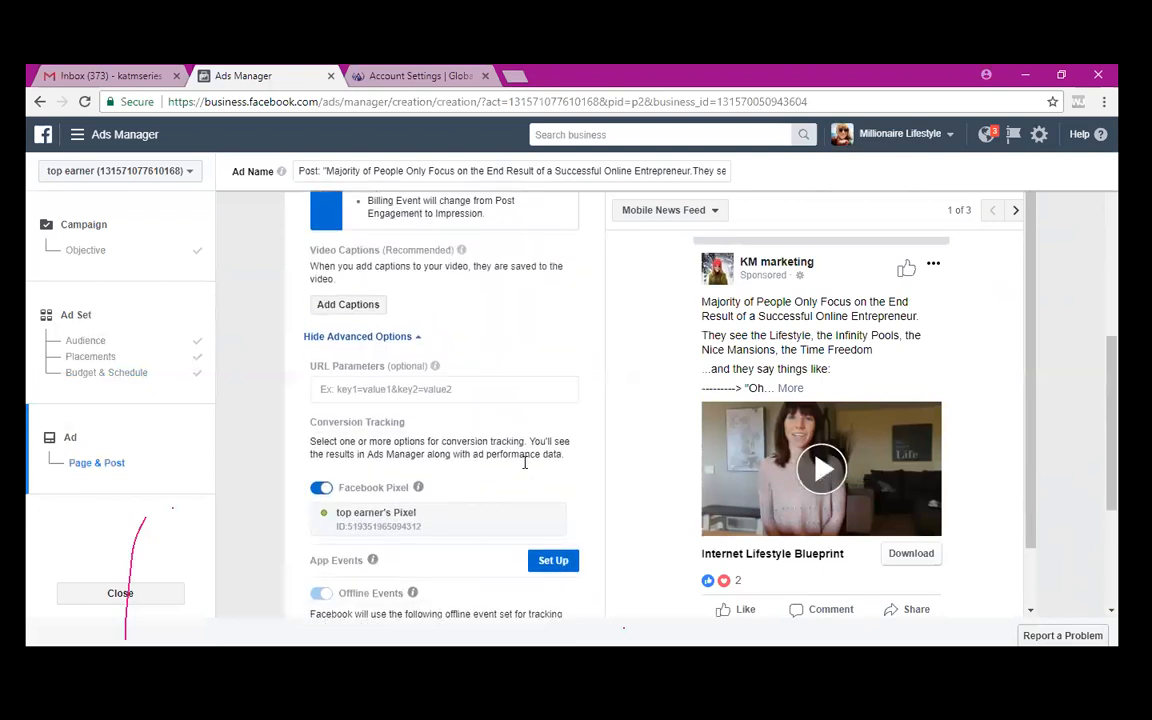
# - Switch to Create New Ad, choose the Single Video format, and open Browse Library
pyautogui.click(322, 254)
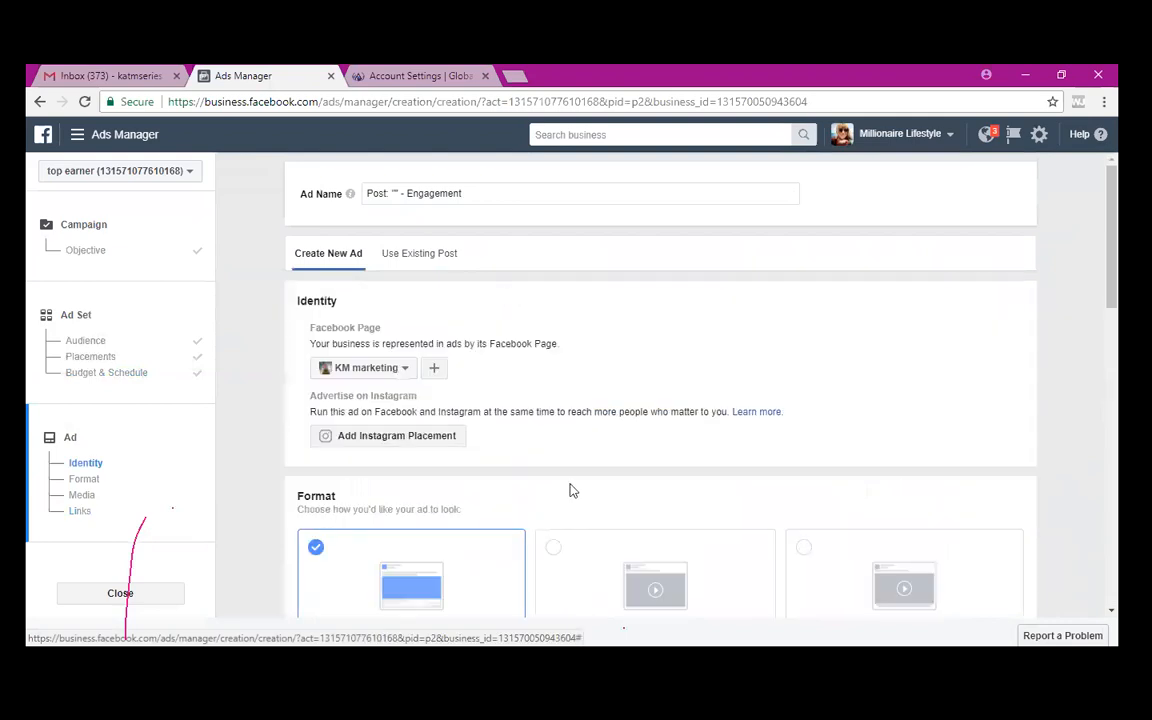
pyautogui.scroll(-3, 571, 489)
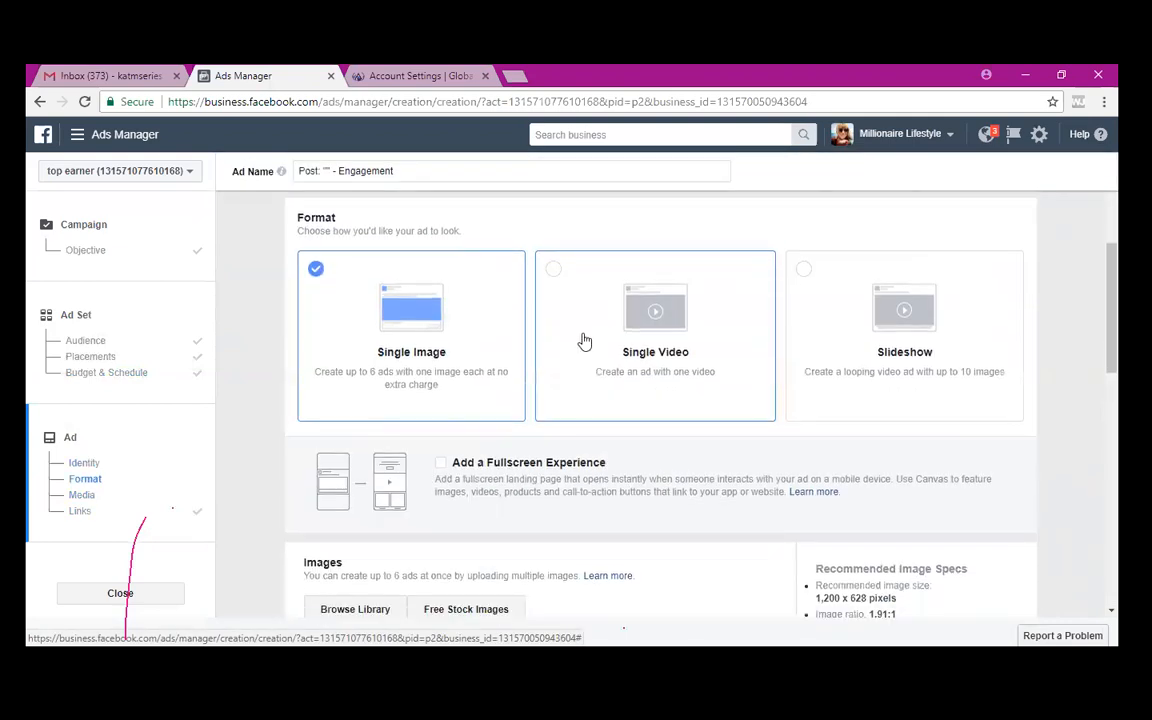
pyautogui.click(585, 340)
pyautogui.scroll(-3, 532, 522)
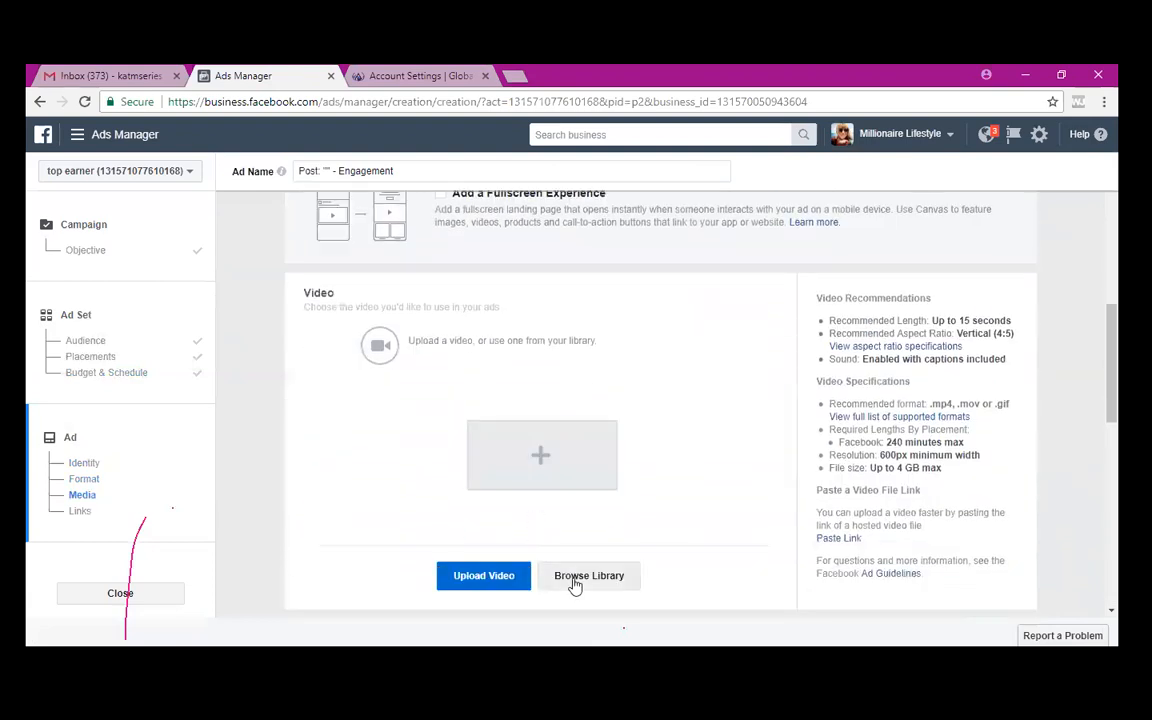
pyautogui.click(575, 580)
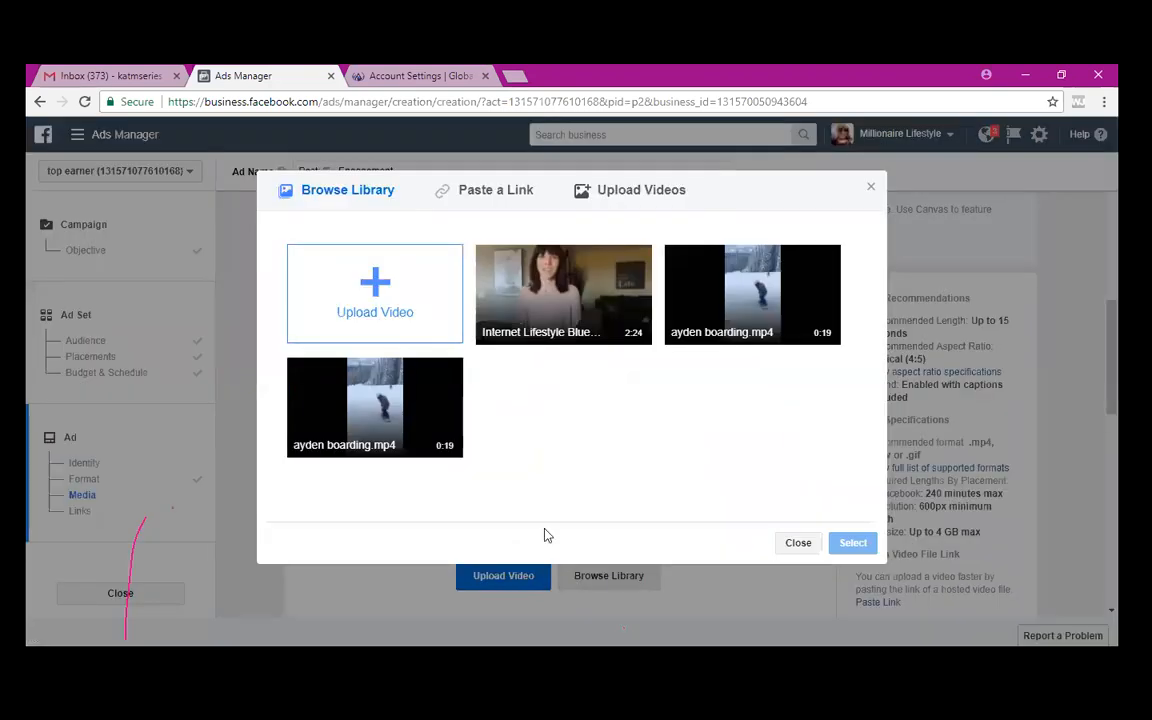
# - Choose the Internet Lifestyle video in the library and confirm it with Select
pyautogui.click(578, 292)
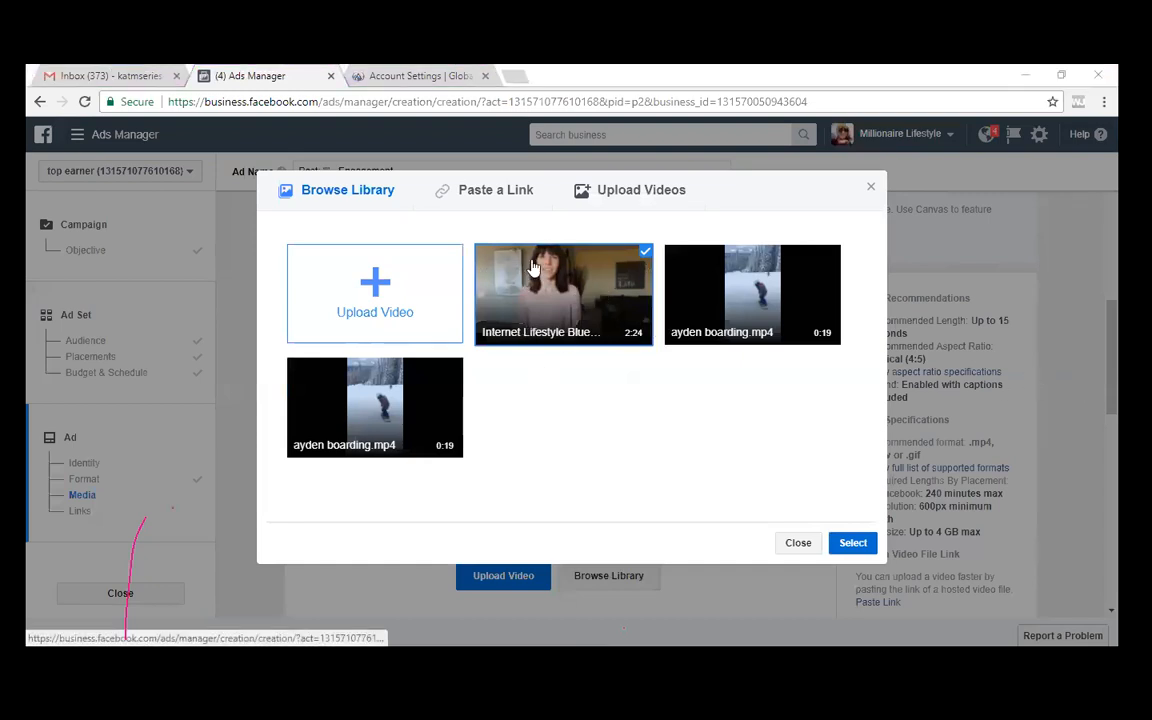
pyautogui.click(853, 543)
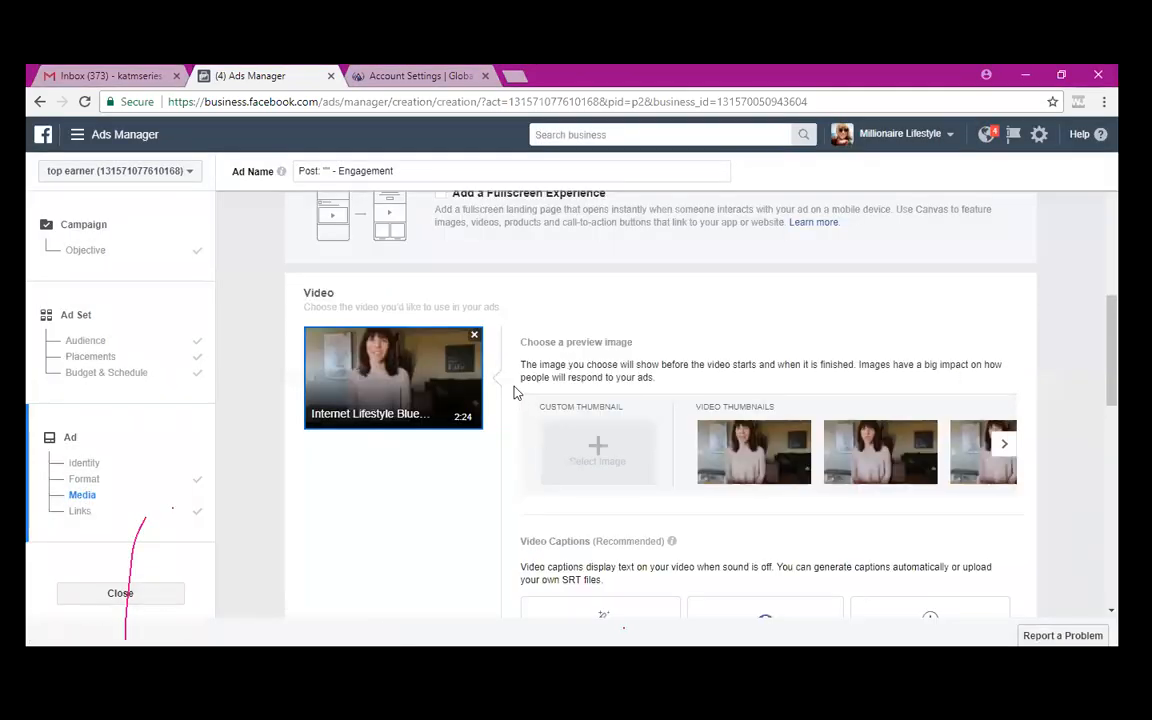
# - Delete the test word 'hello' from the ad Text, then open a new Chrome tab
pyautogui.scroll(-2, 514, 391)
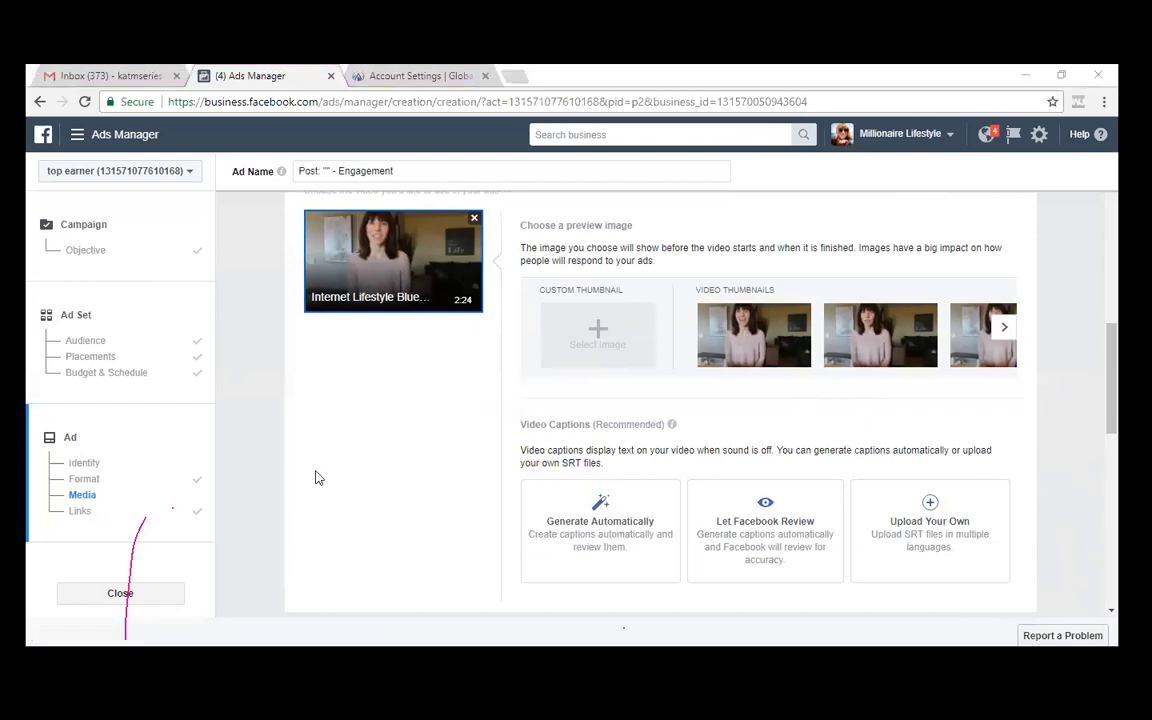
pyautogui.scroll(-3, 315, 478)
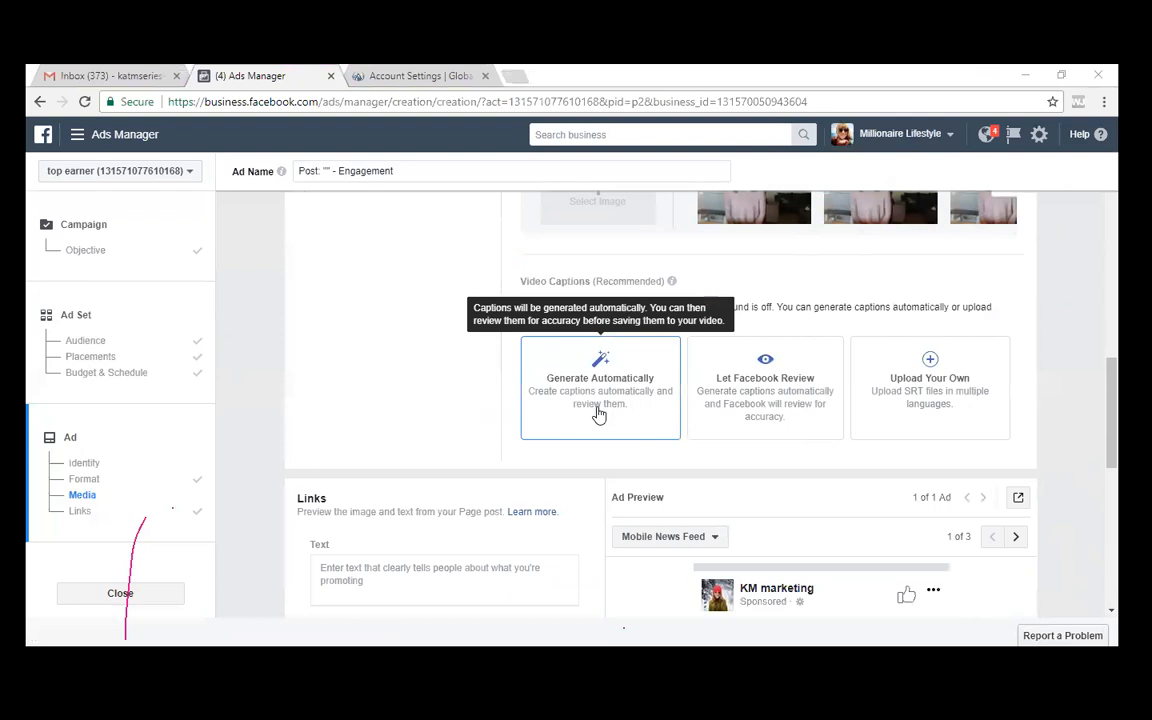
pyautogui.scroll(-3, 590, 303)
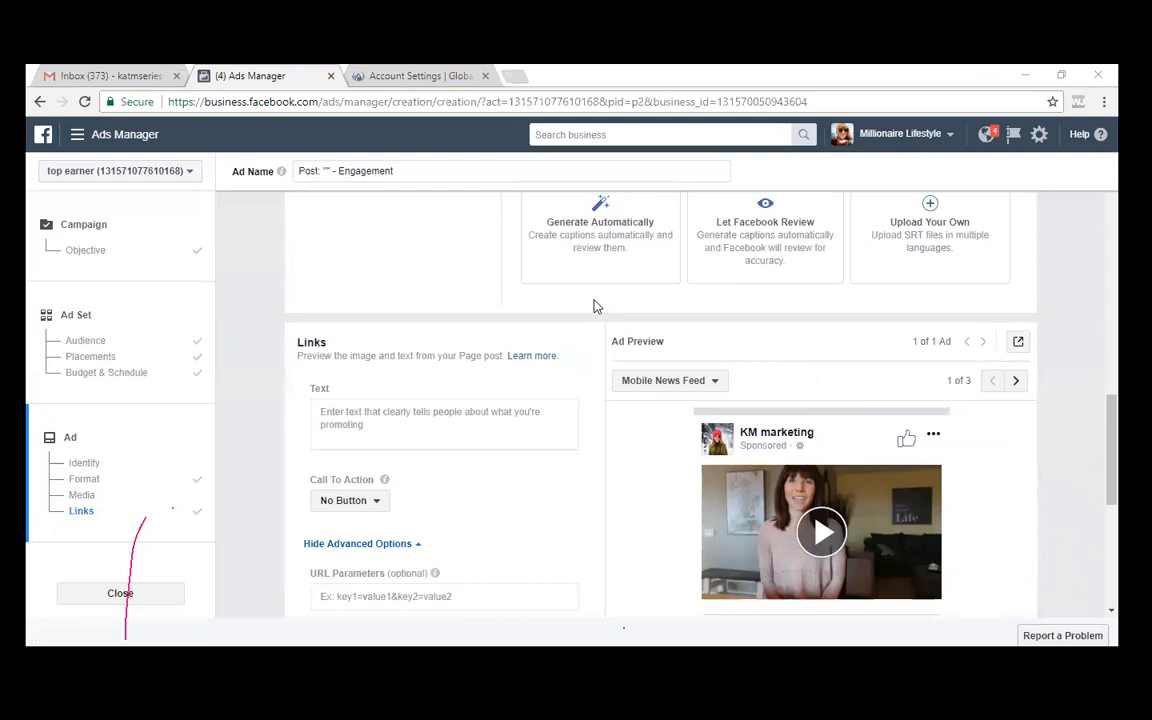
pyautogui.click(387, 426)
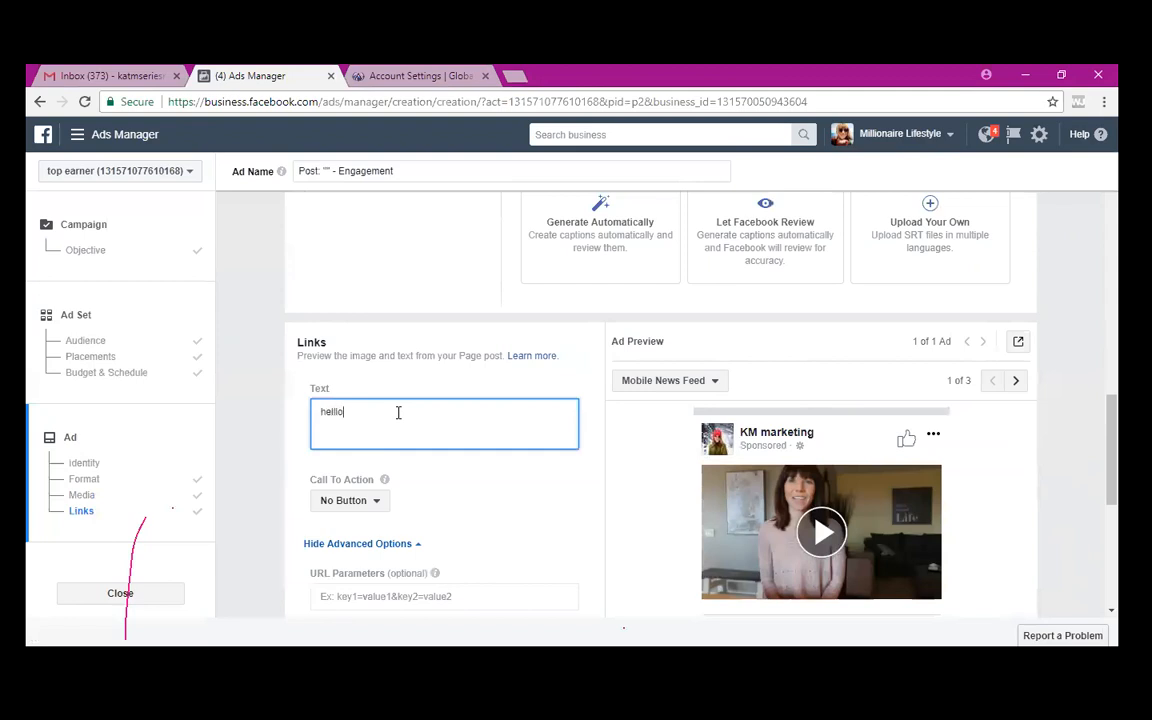
pyautogui.press('BackSpace')
pyautogui.press('BackSpace')
pyautogui.press('BackSpace')
pyautogui.press('BackSpace')
pyautogui.press('BackSpace')
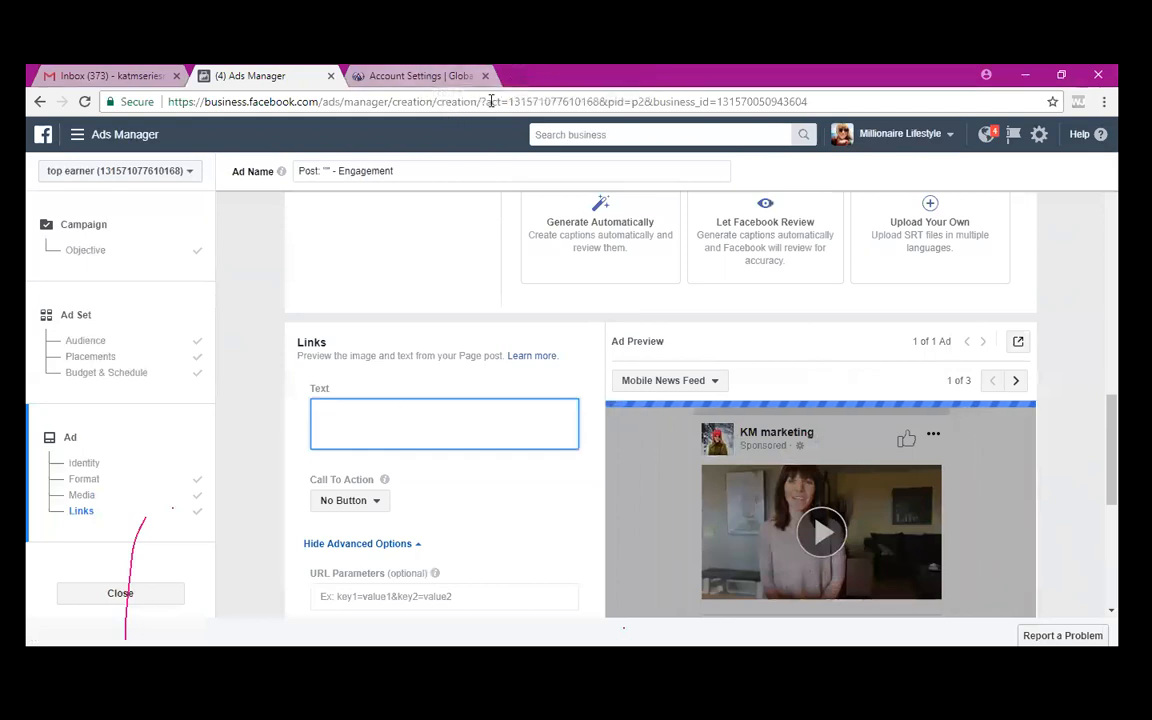
pyautogui.click(512, 76)
# - Load business.facebook.com, pick the Millionaire Lifestyle business, and open Business Settings
pyautogui.write('business.facebook.com')
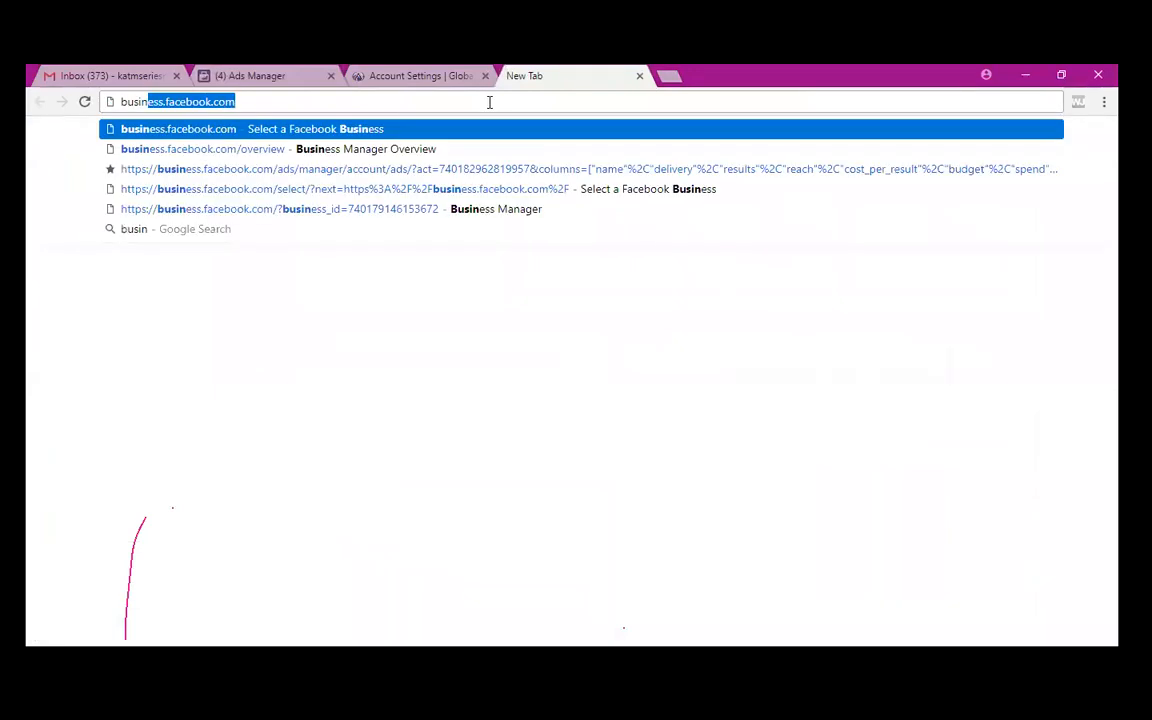
pyautogui.press('Return')
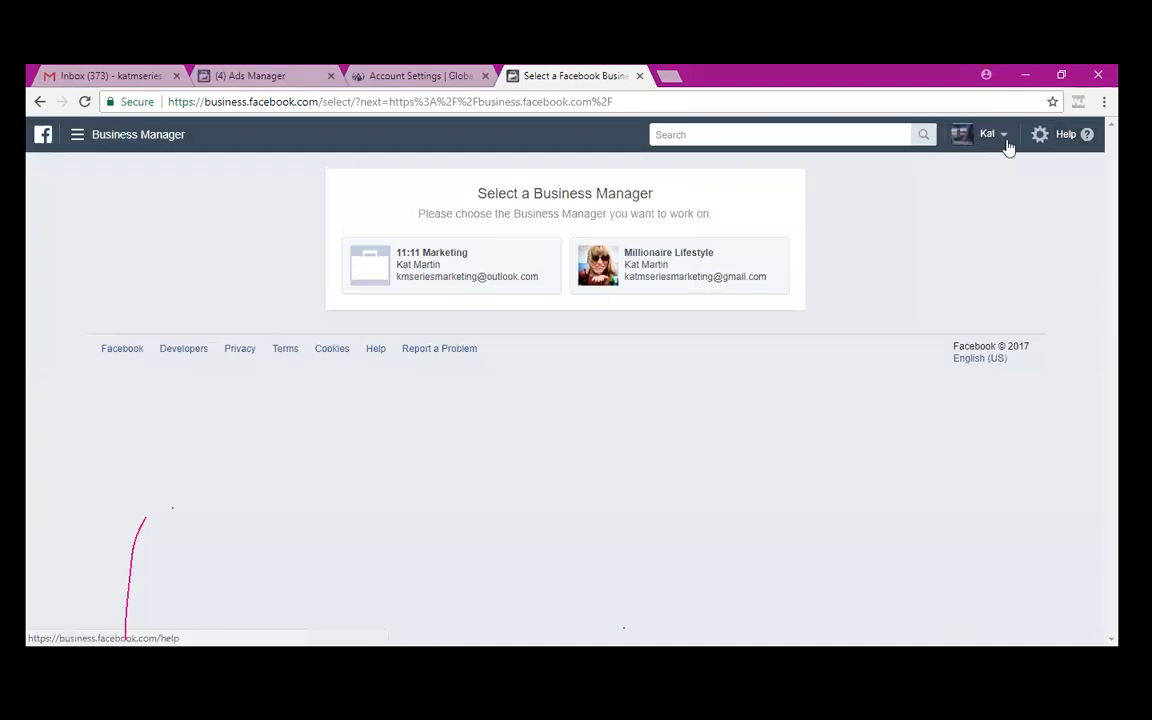
pyautogui.click(656, 265)
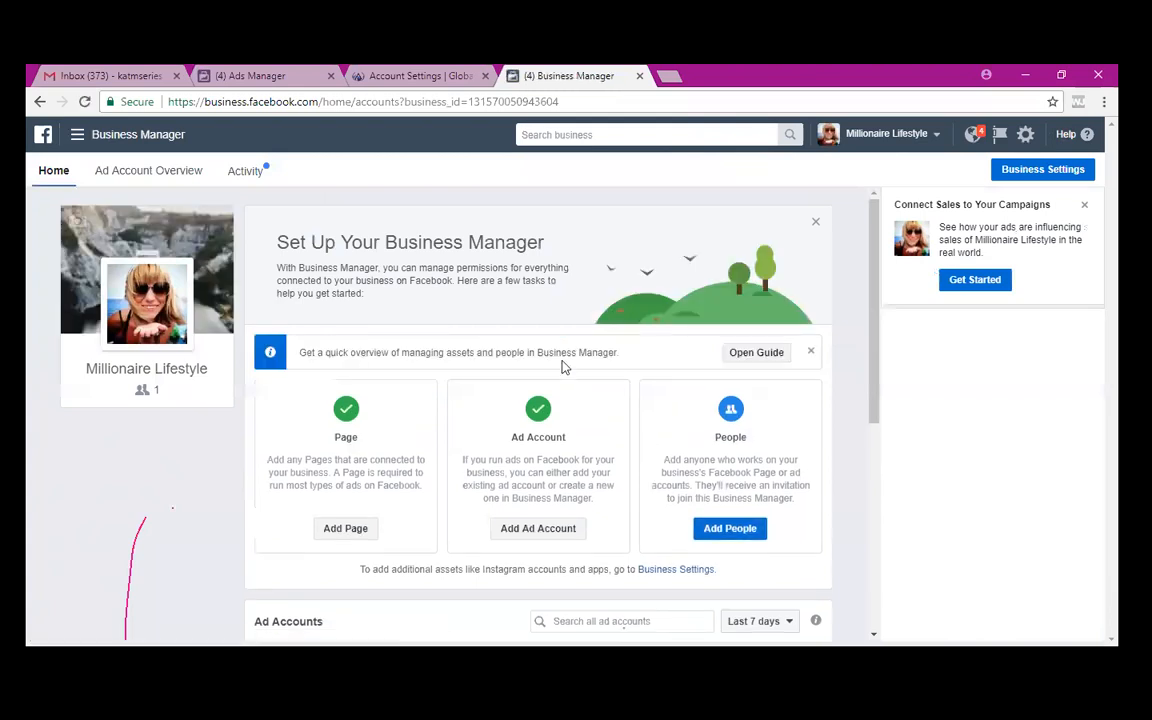
pyautogui.scroll(-3, 562, 367)
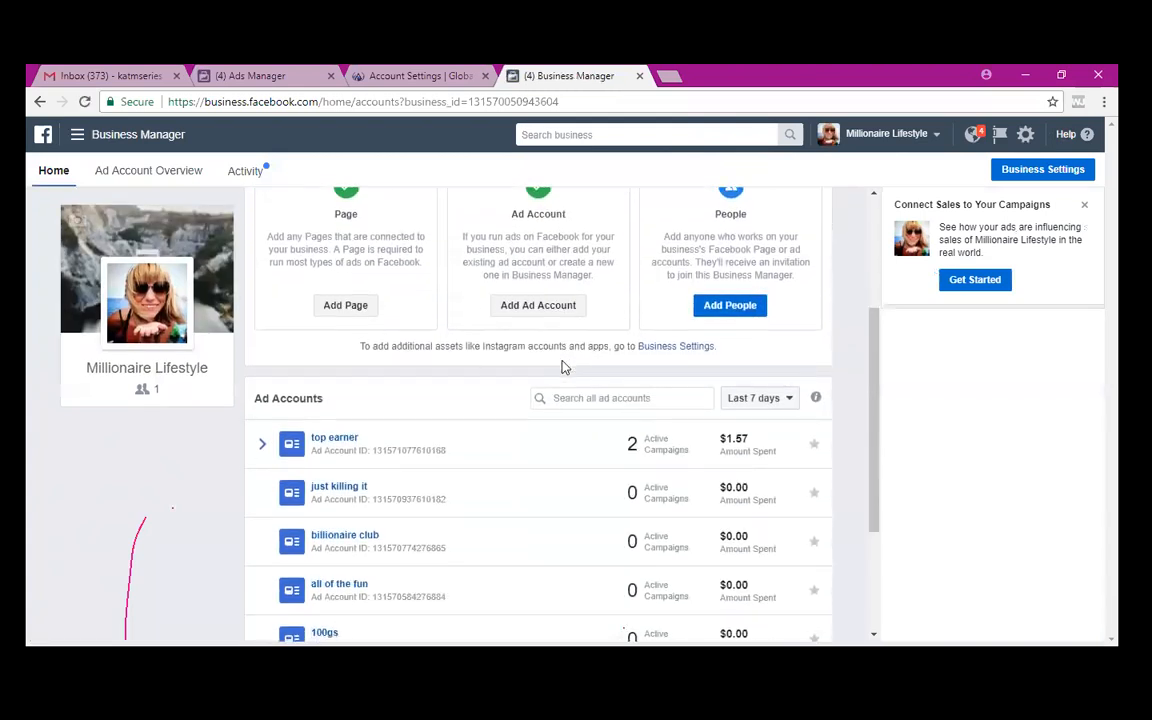
pyautogui.scroll(3, 562, 367)
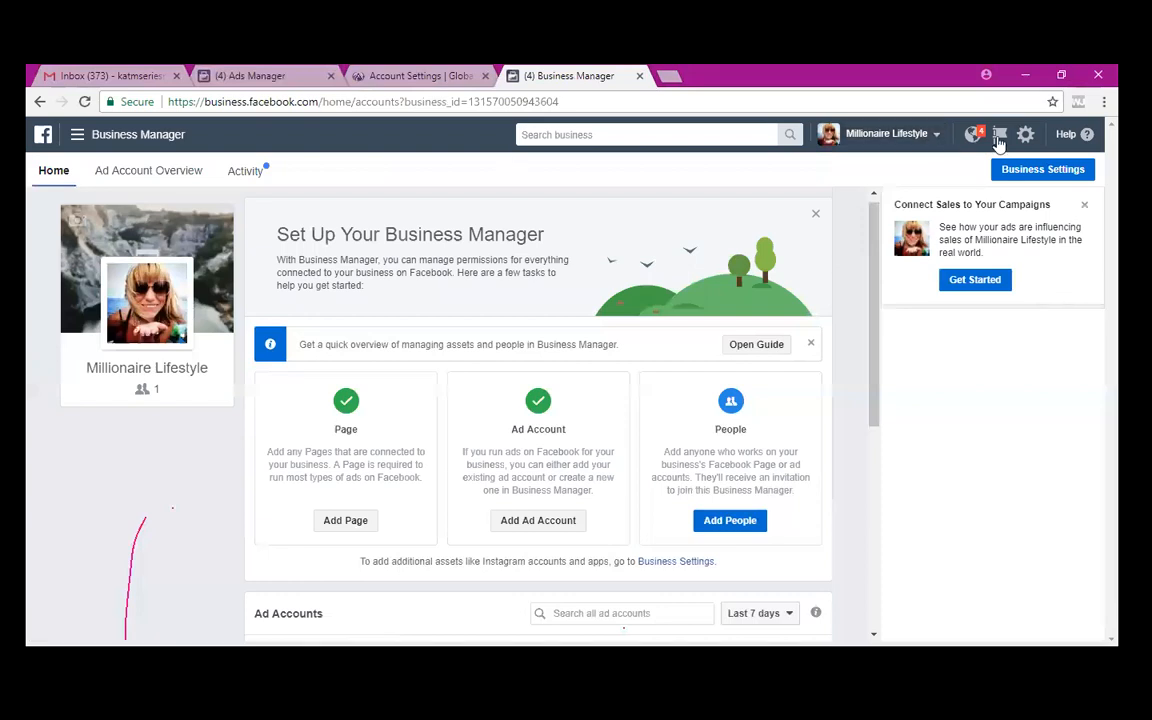
pyautogui.click(1008, 170)
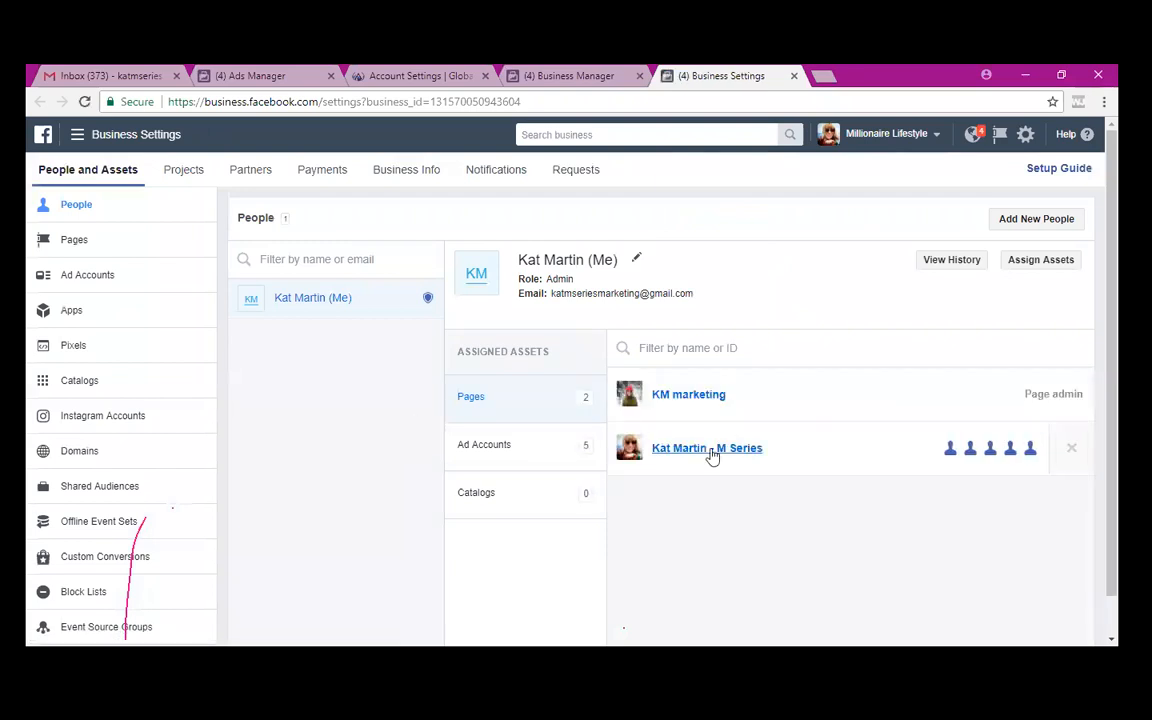
# - Open the KM marketing Page, expand the Internet Lifestyle Blueprint video post, and select its full text
pyautogui.click(689, 398)
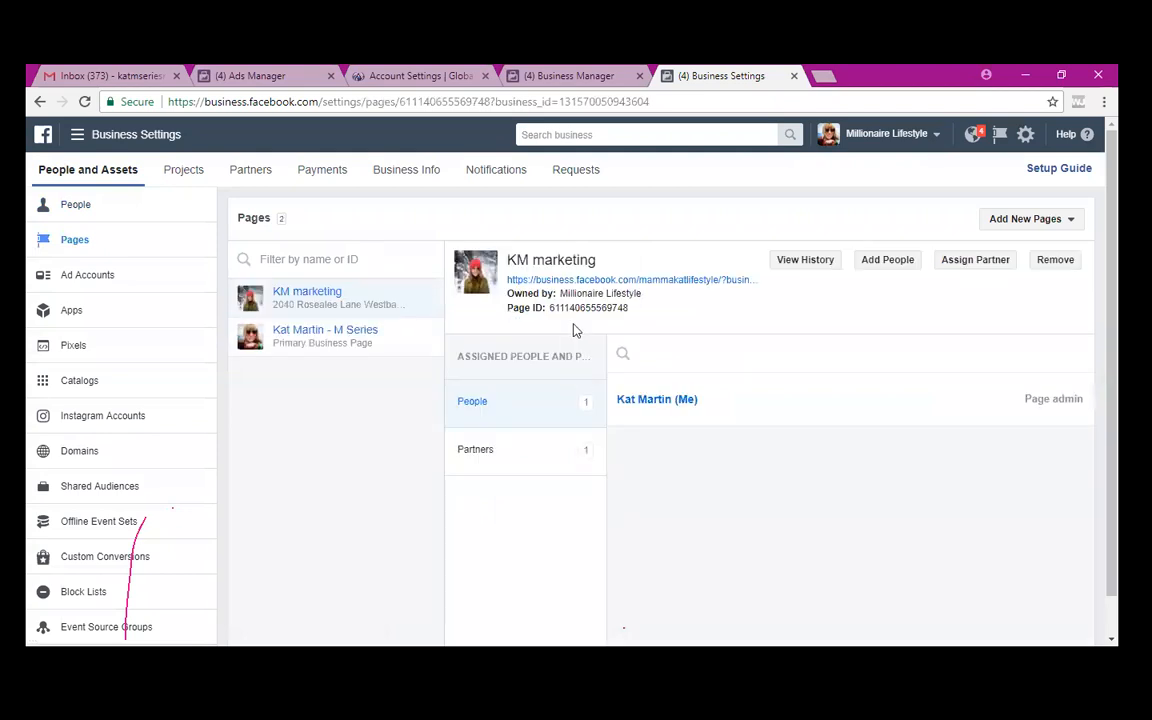
pyautogui.click(596, 280)
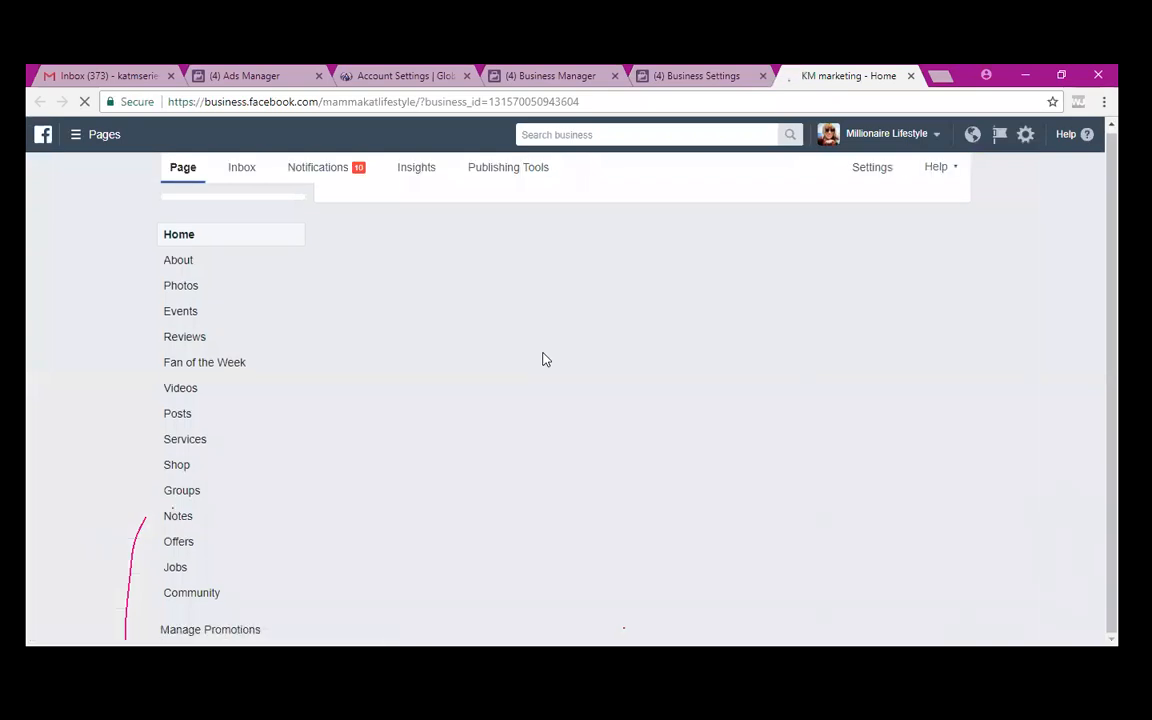
pyautogui.scroll(-2, 546, 360)
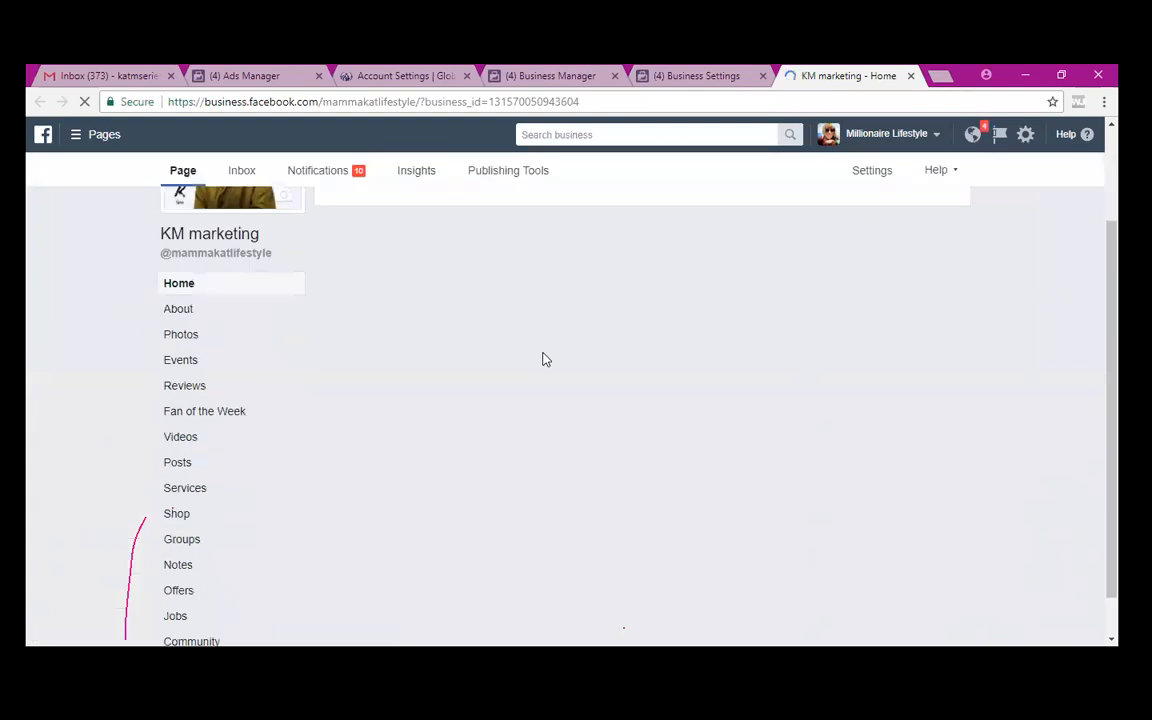
pyautogui.scroll(-1, 546, 360)
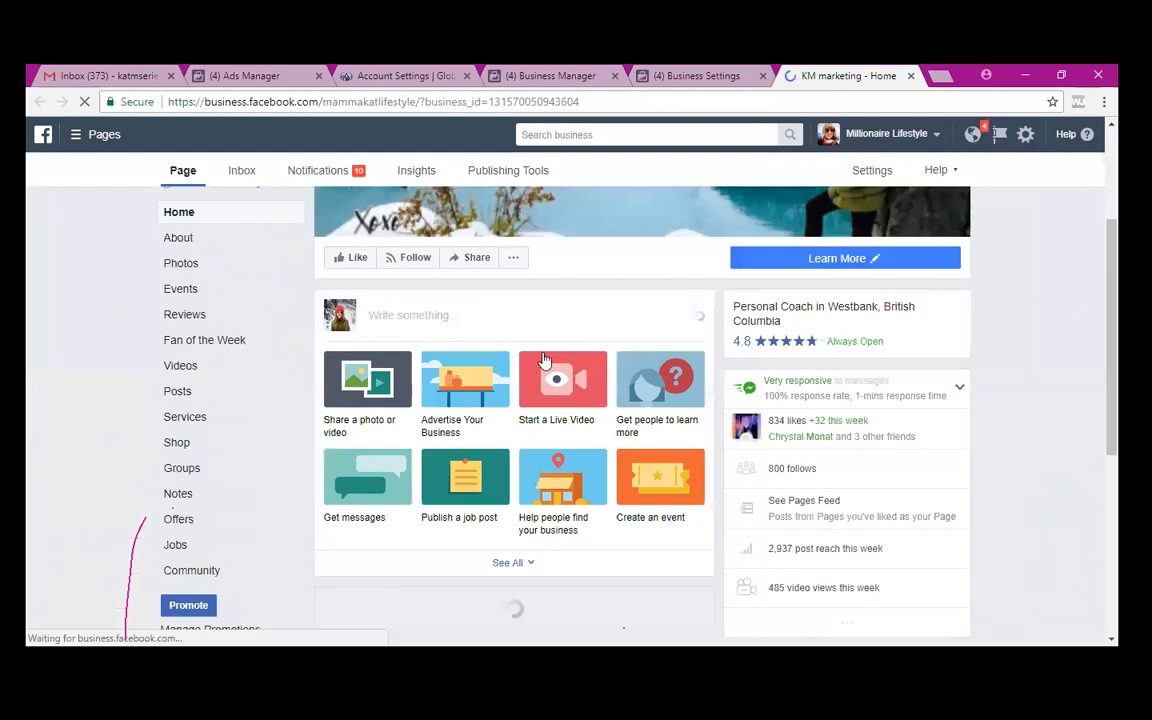
pyautogui.scroll(-3, 546, 360)
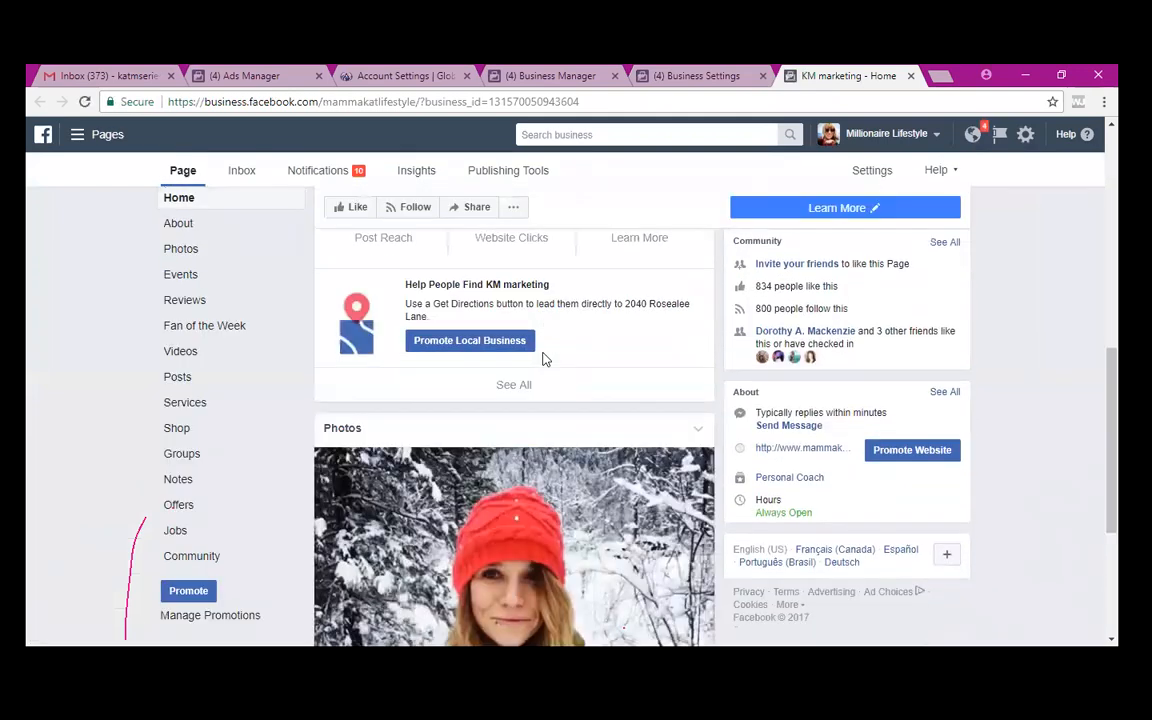
pyautogui.scroll(-5, 546, 360)
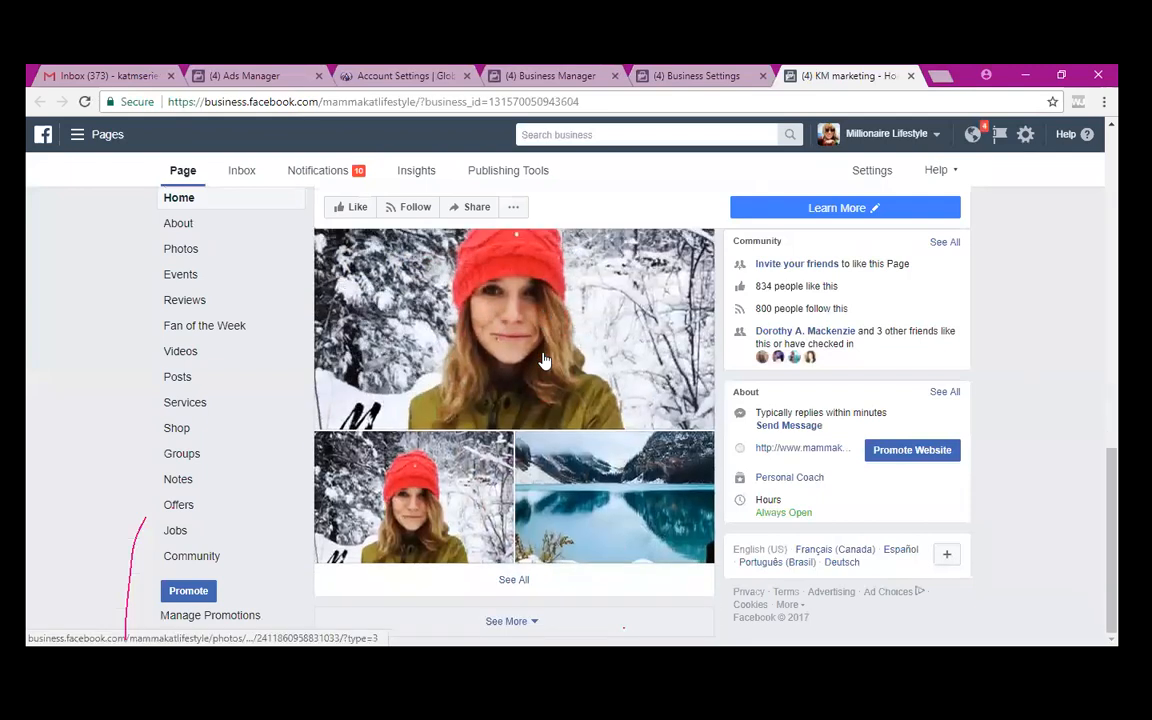
pyautogui.scroll(-1, 543, 360)
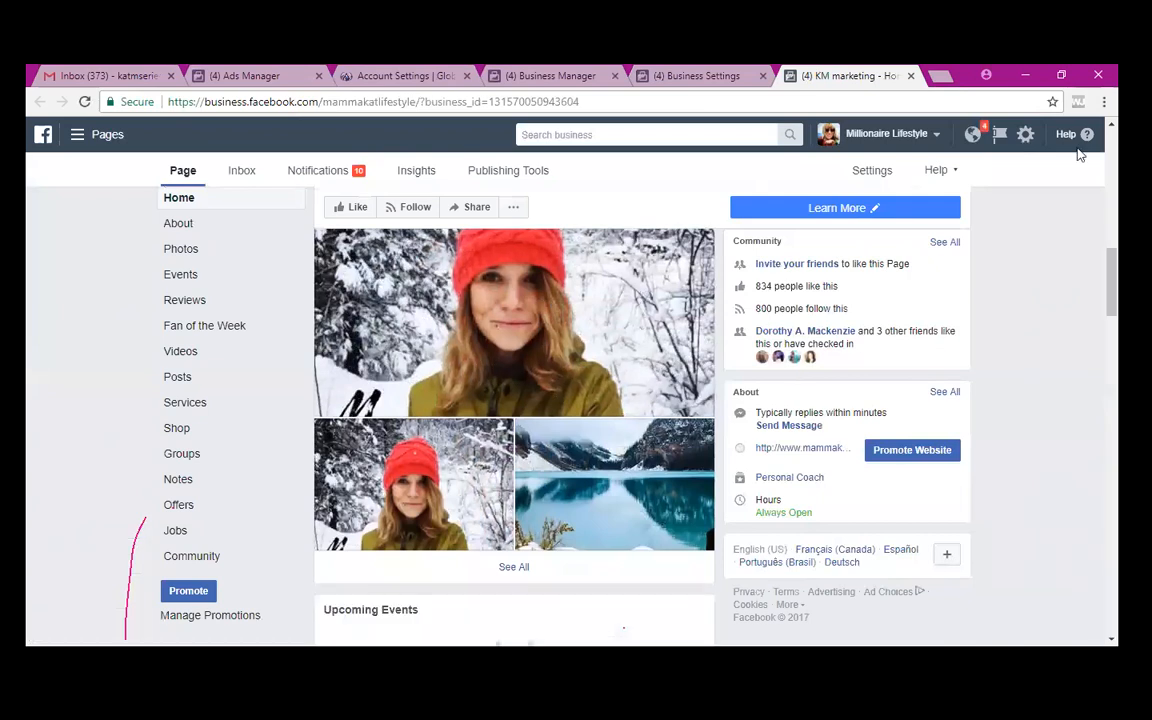
pyautogui.scroll(-6, 514, 420)
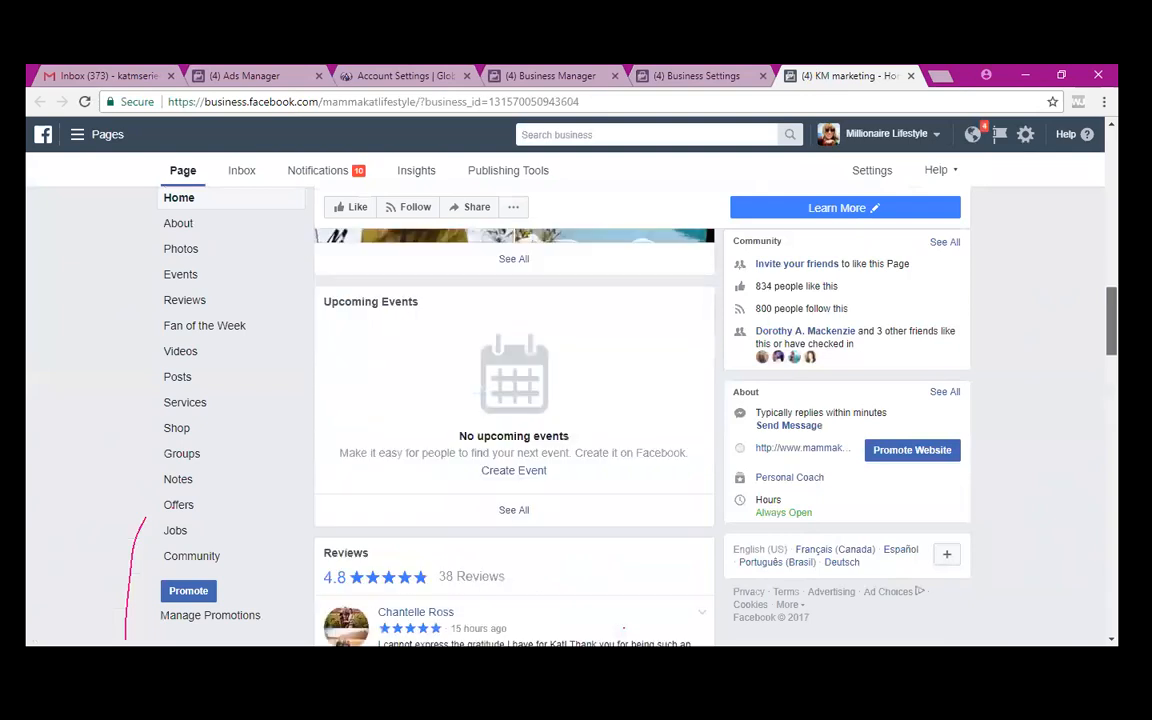
pyautogui.scroll(-3, 514, 420)
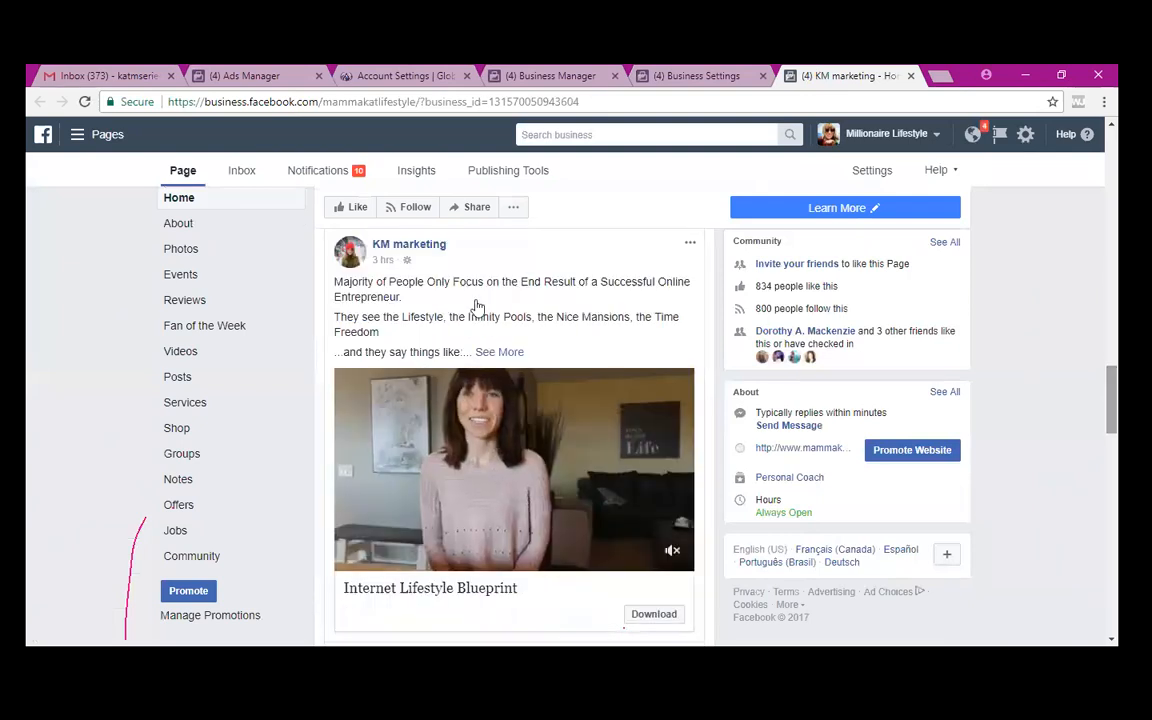
pyautogui.click(490, 352)
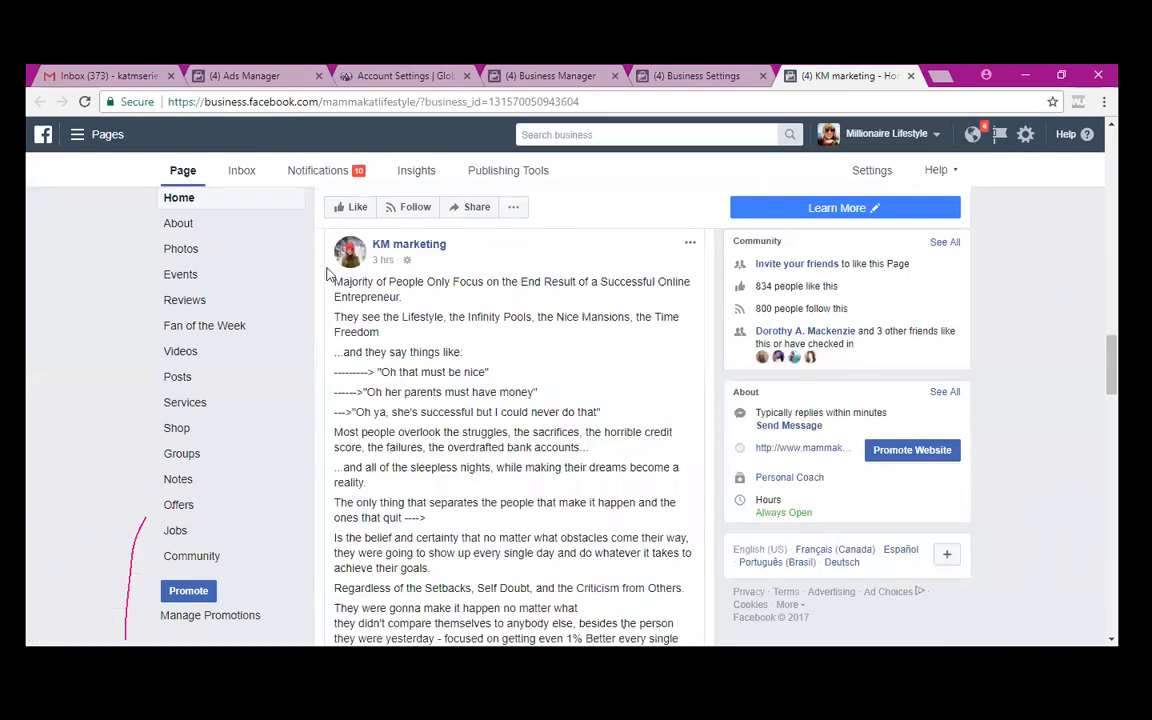
pyautogui.moveTo(333, 285); pyautogui.dragTo(443, 505)
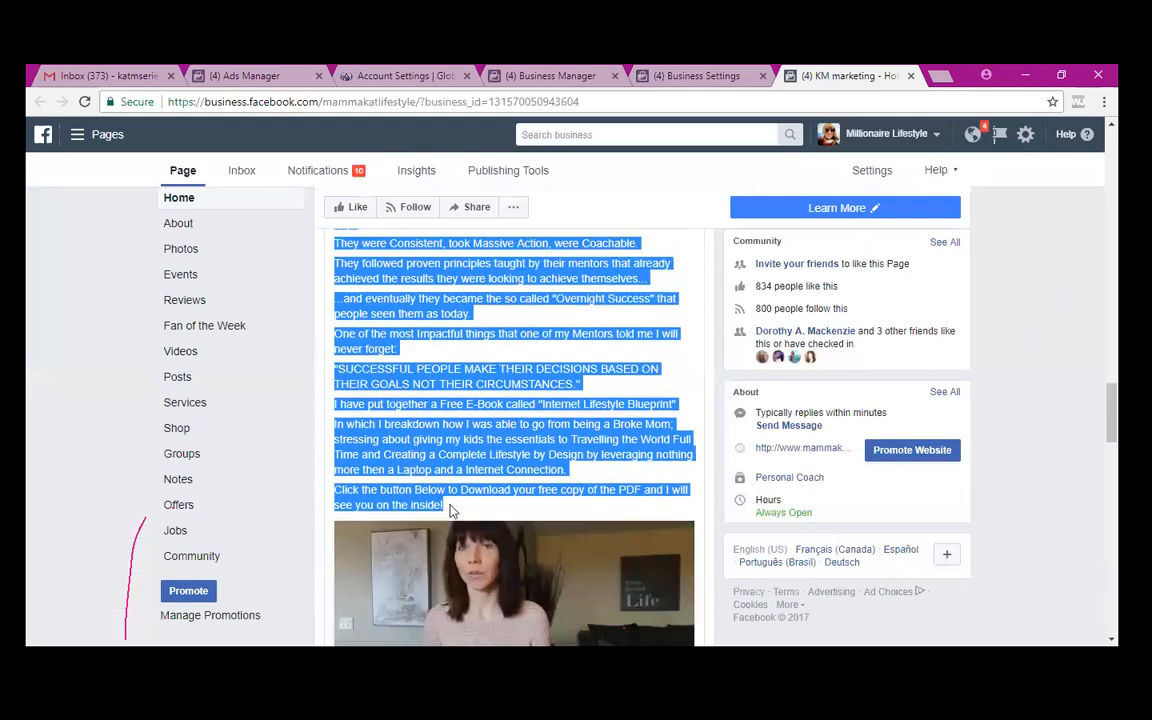
# - Paste the copied post into the ad Text and add a blank line after the first sentence
pyautogui.click(278, 80)
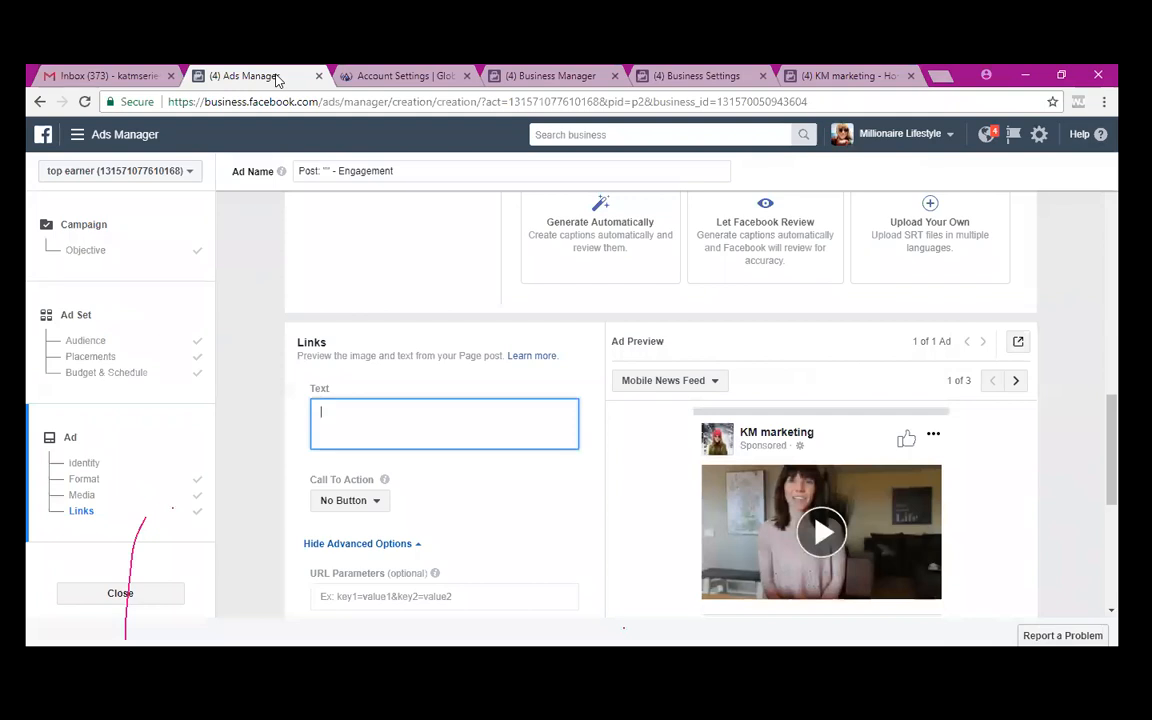
pyautogui.hotkey('ctrl', 'v')
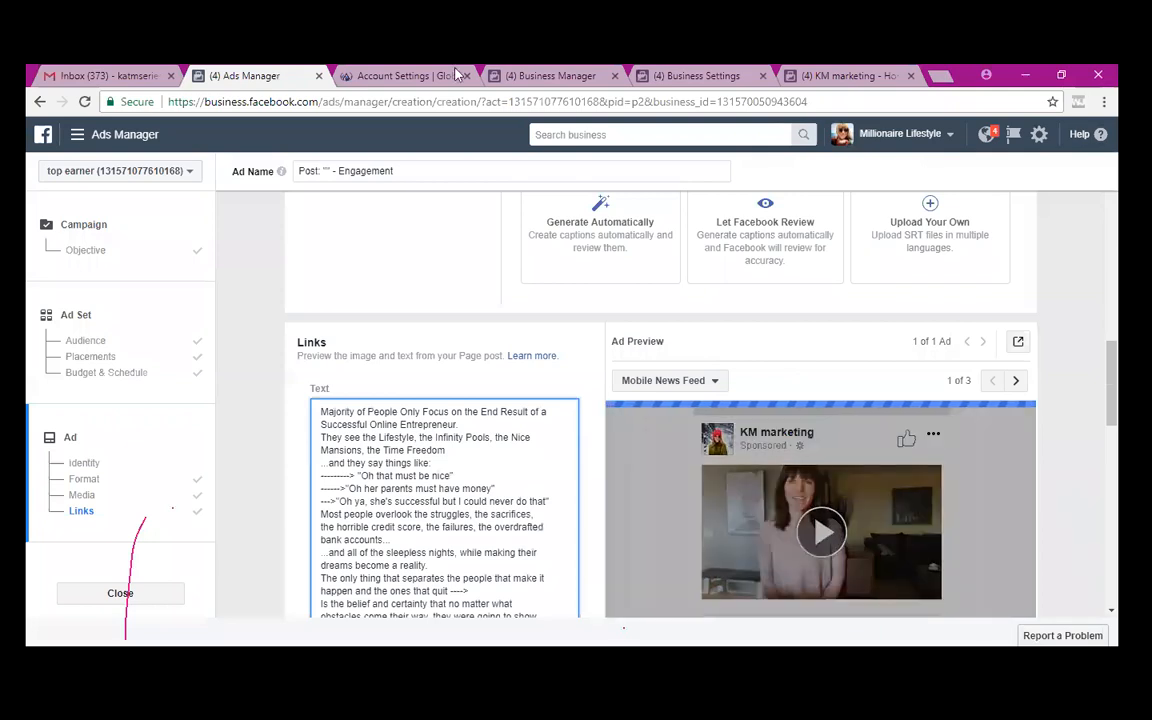
pyautogui.click(470, 424)
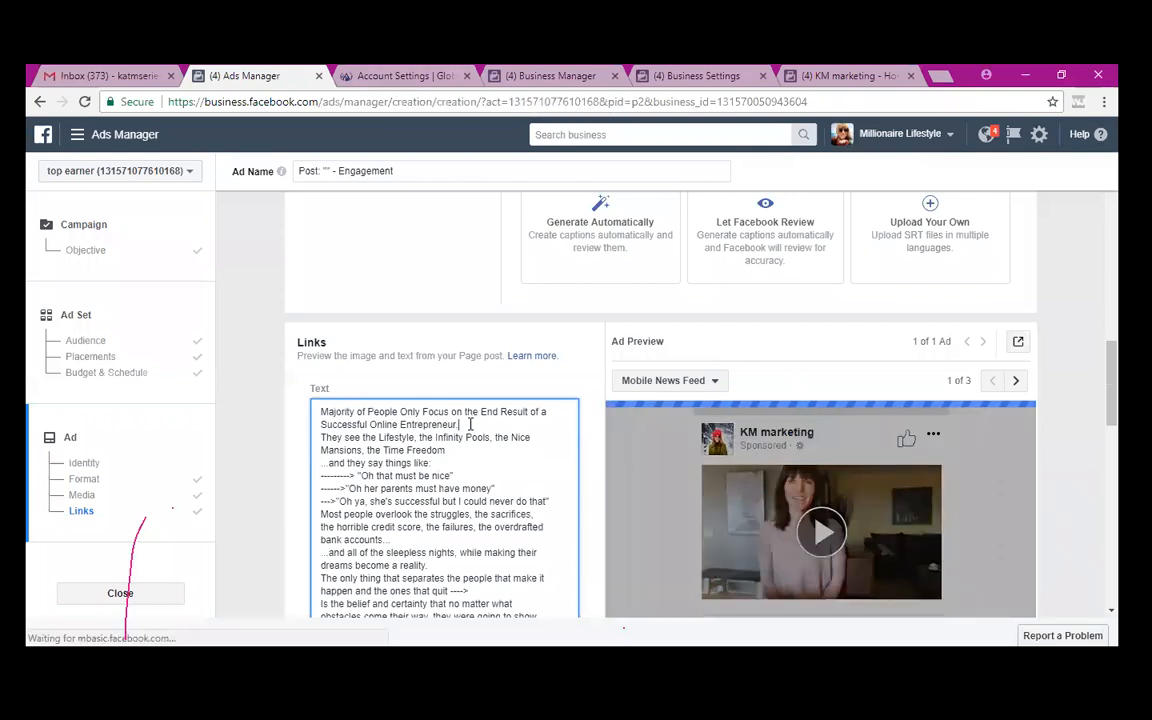
pyautogui.press('Return')
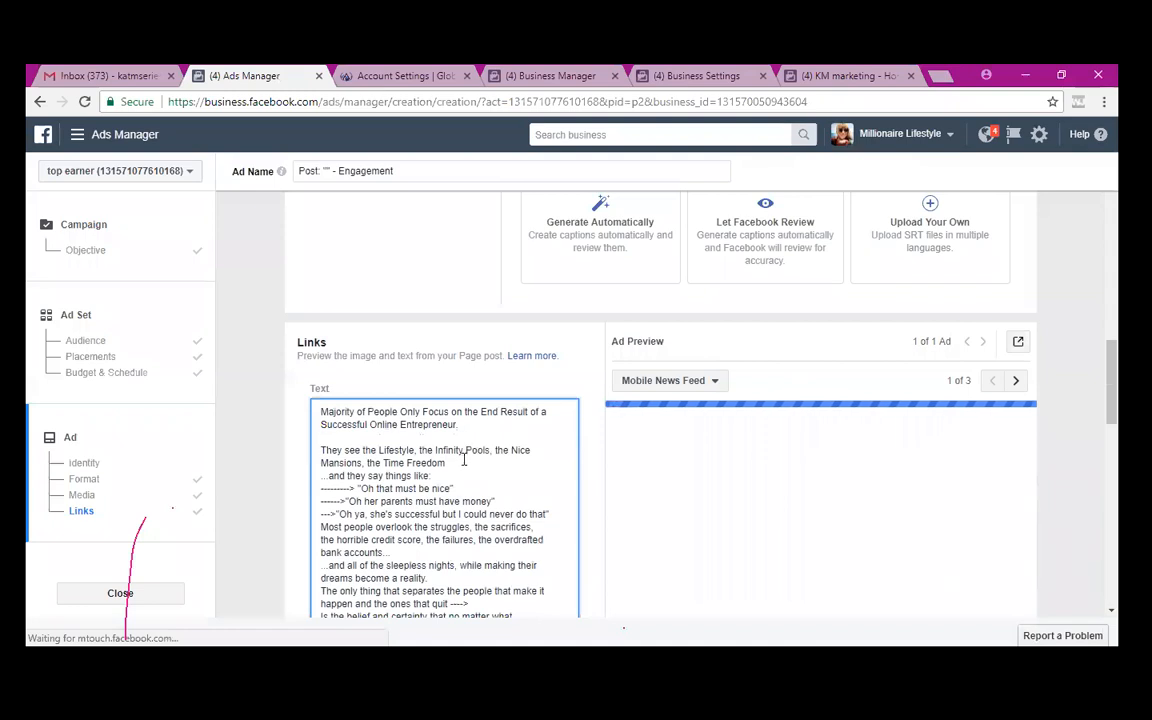
# - Add blank lines after the Time Freedom line, after 'they say things like:', and before the quoted reactions
pyautogui.click(463, 463)
pyautogui.press('Return')
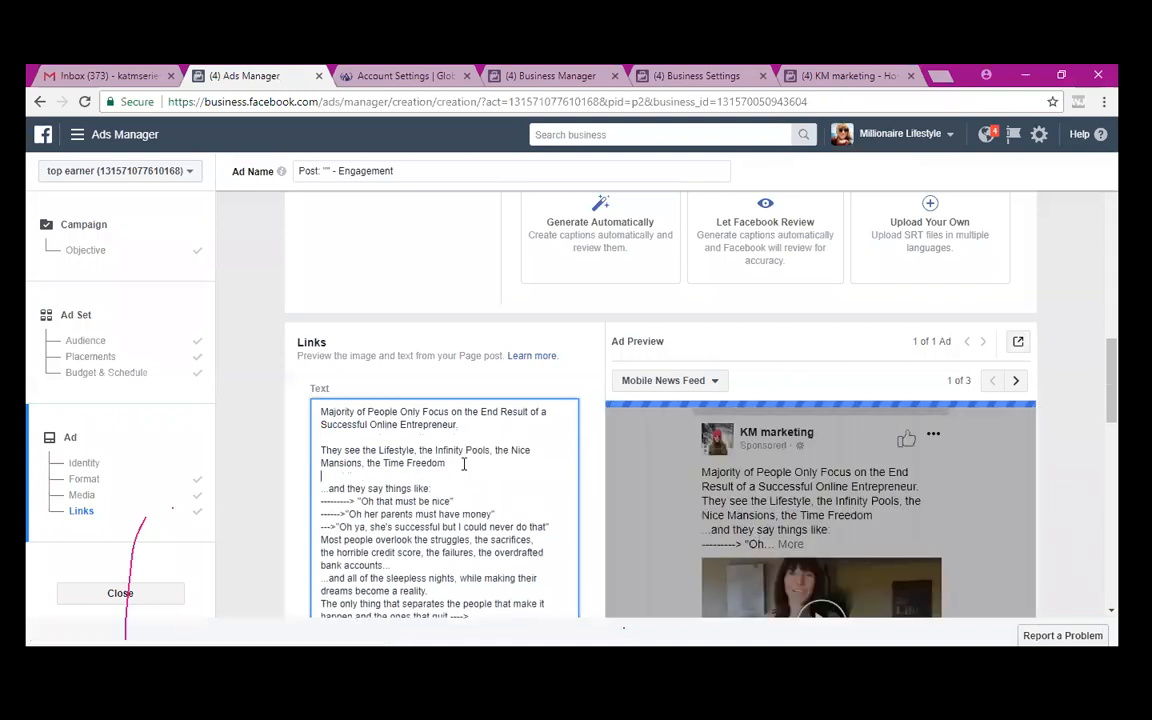
pyautogui.click(435, 487)
pyautogui.press('Return')
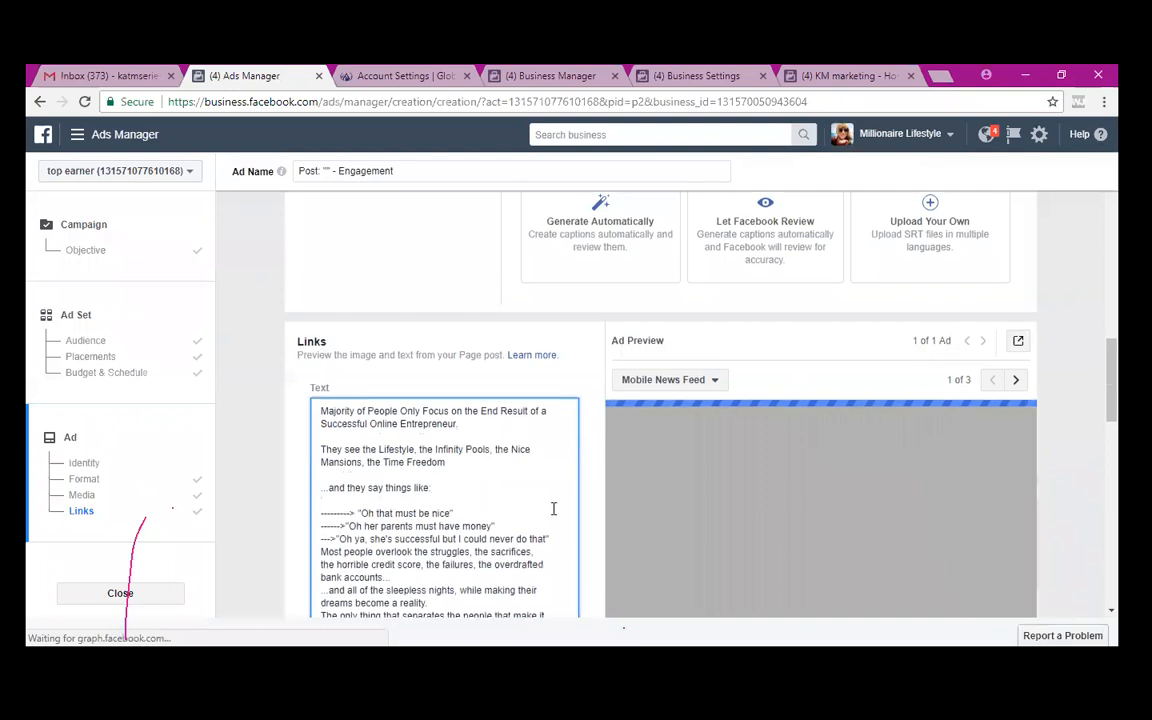
pyautogui.scroll(-1, 548, 470)
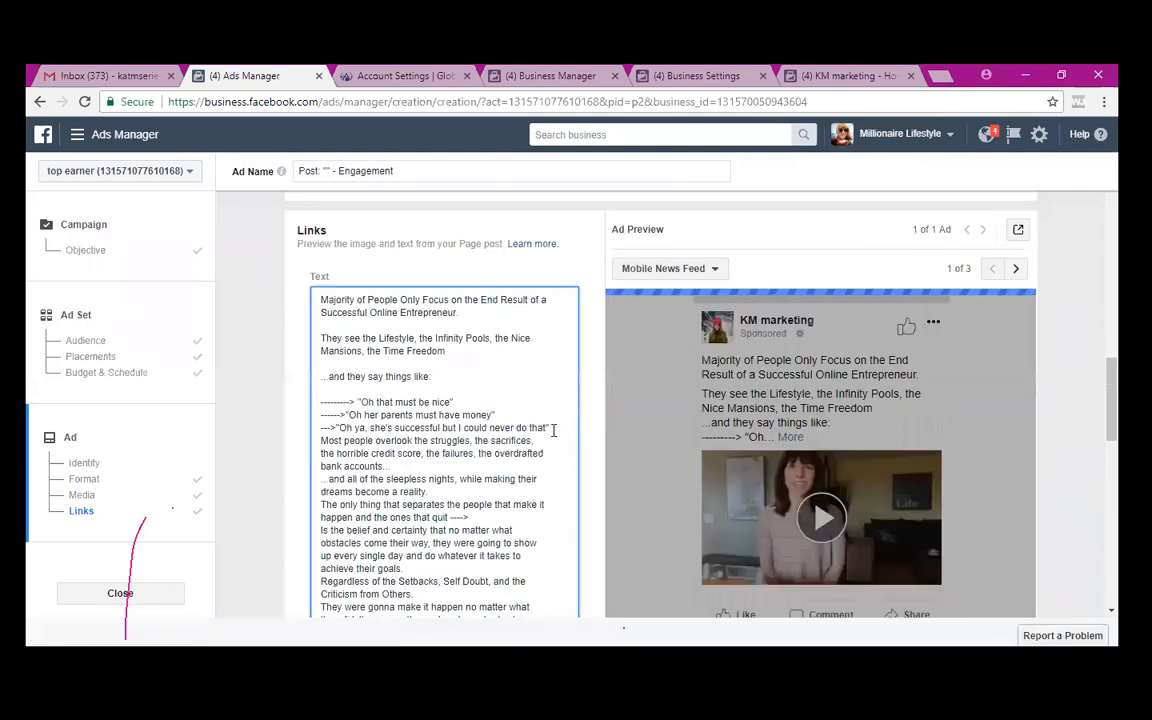
pyautogui.click(554, 430)
pyautogui.press('Return')
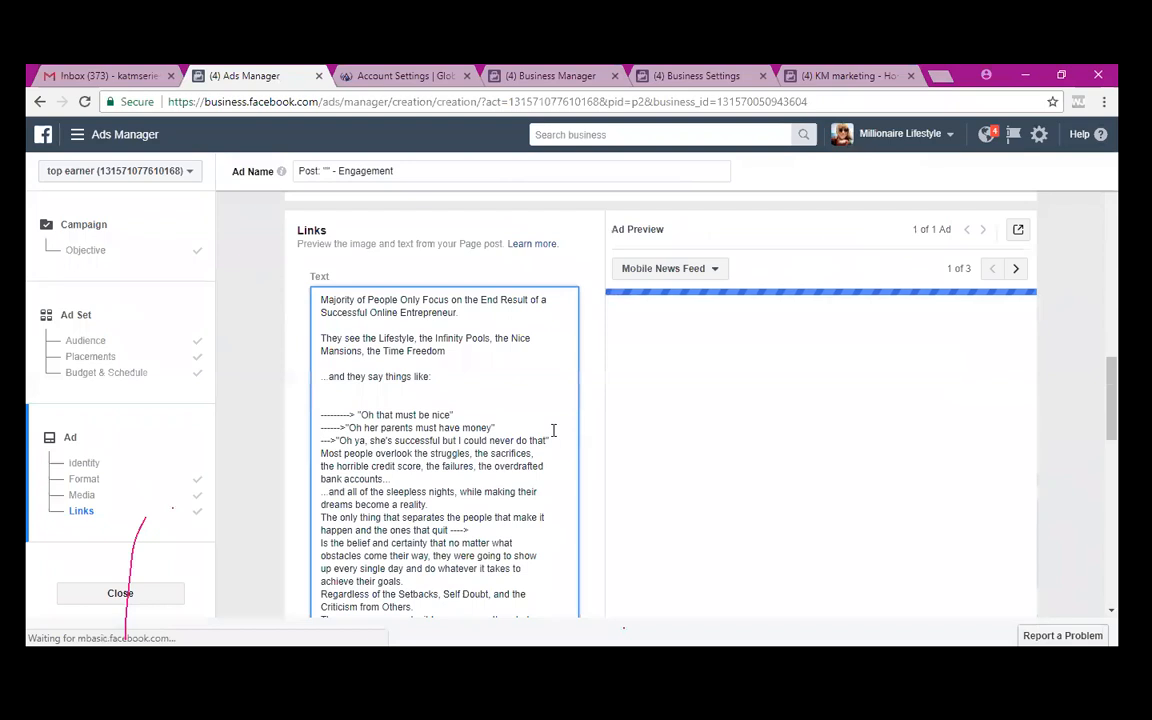
pyautogui.scroll(-5, 553, 430)
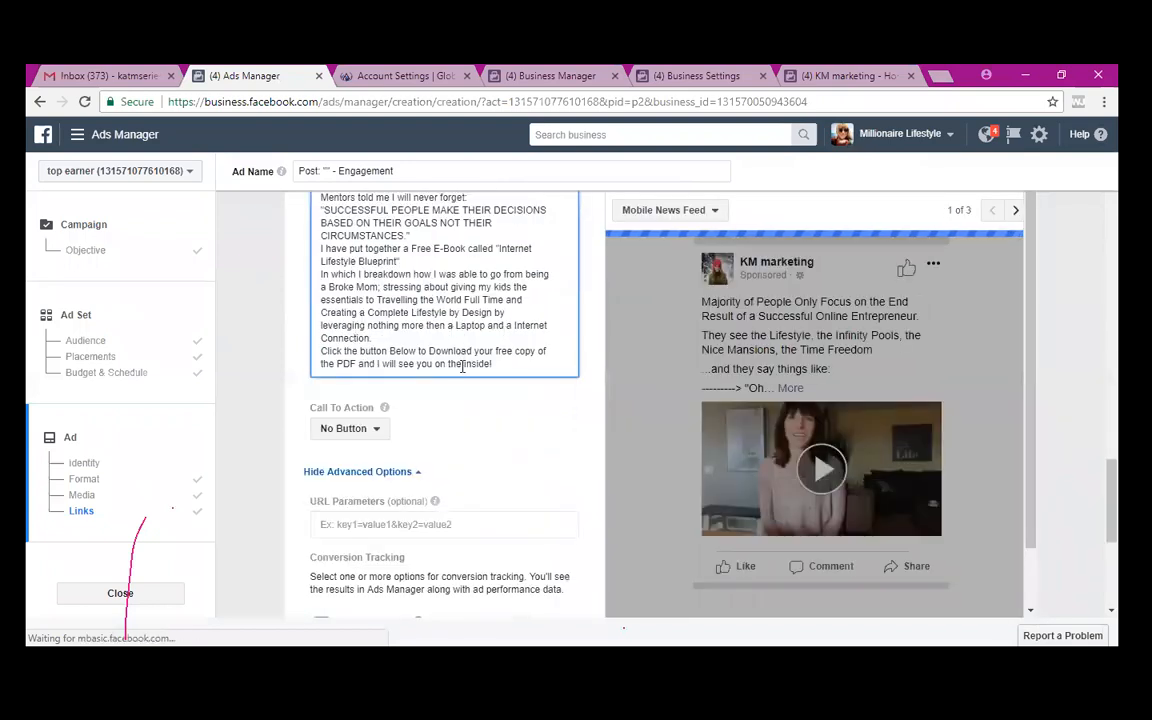
# - Add a new line to the ad text: 'Comment "SEND IT" and i will personally message all the details!'
pyautogui.click(497, 362)
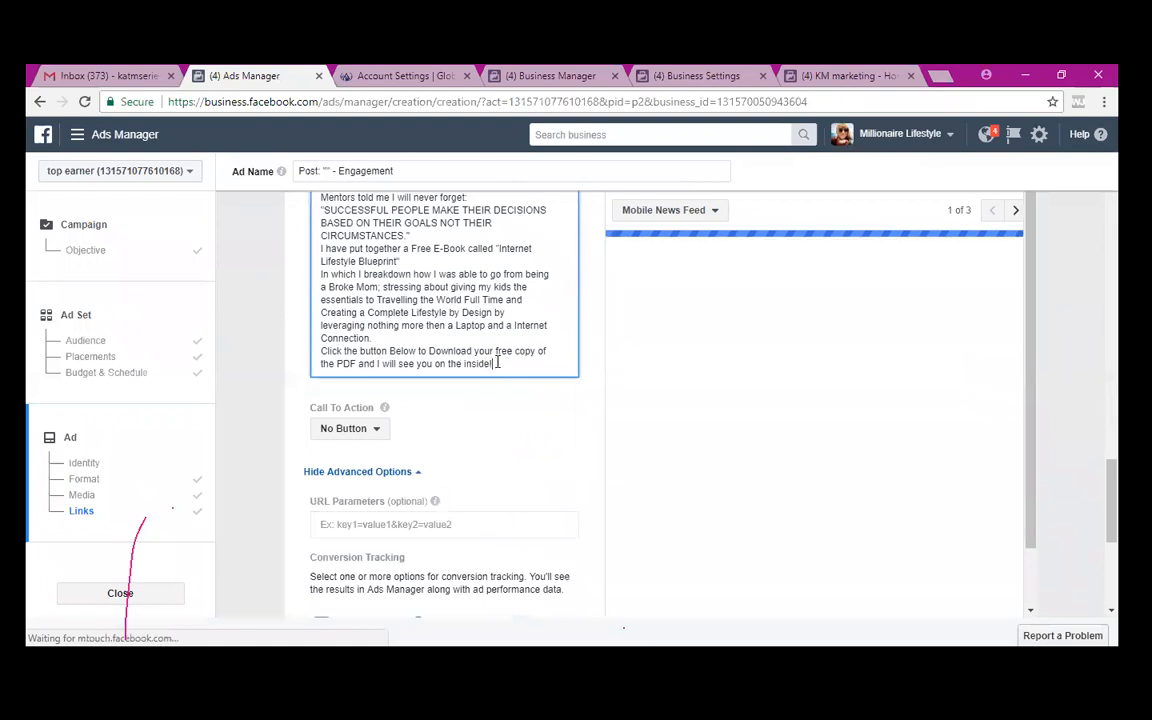
pyautogui.press('Return')
pyautogui.press('Return')
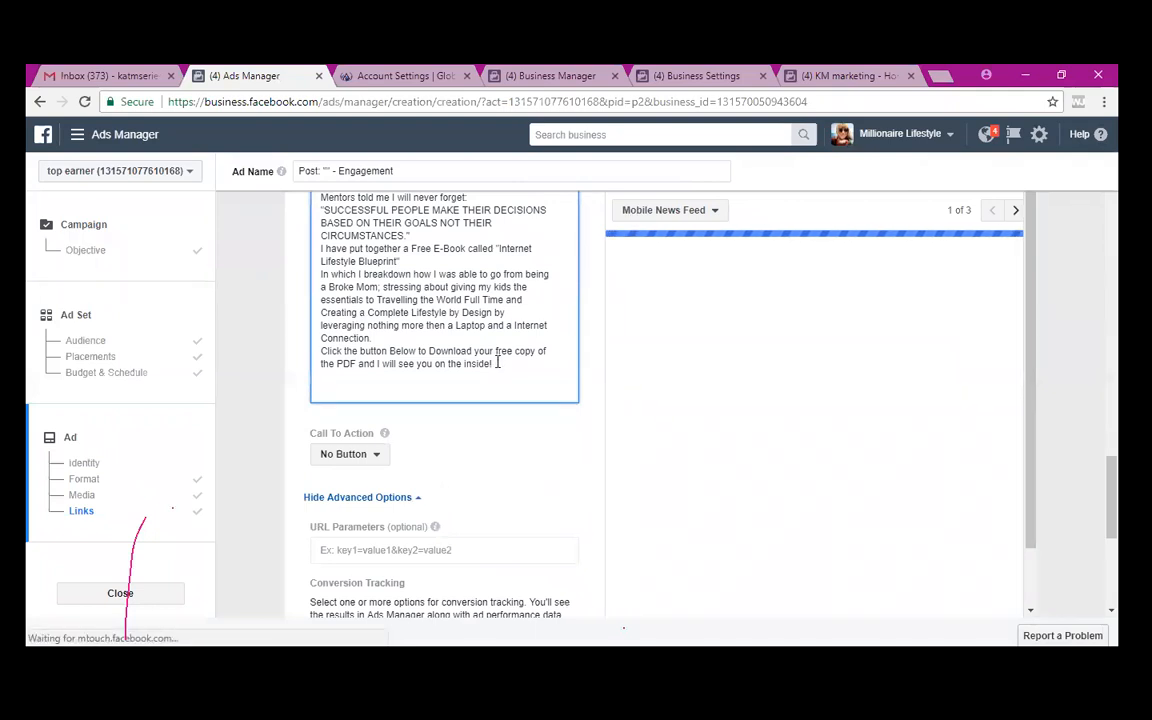
pyautogui.write('Comment')
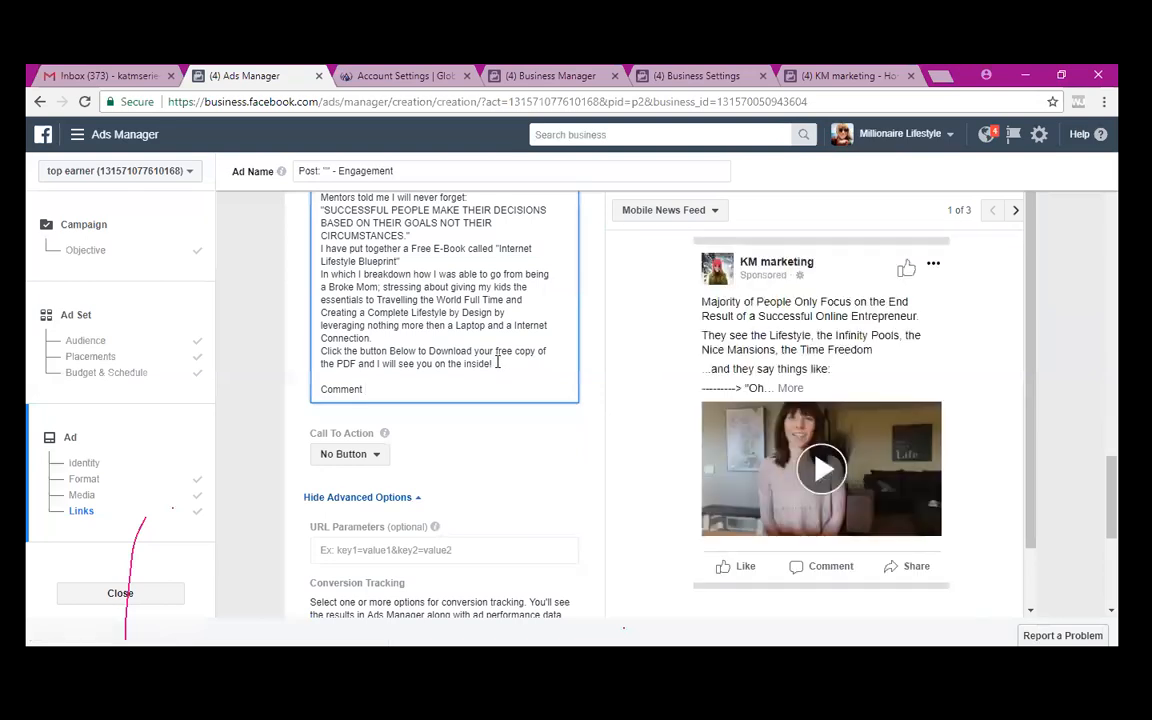
pyautogui.write('SEND')
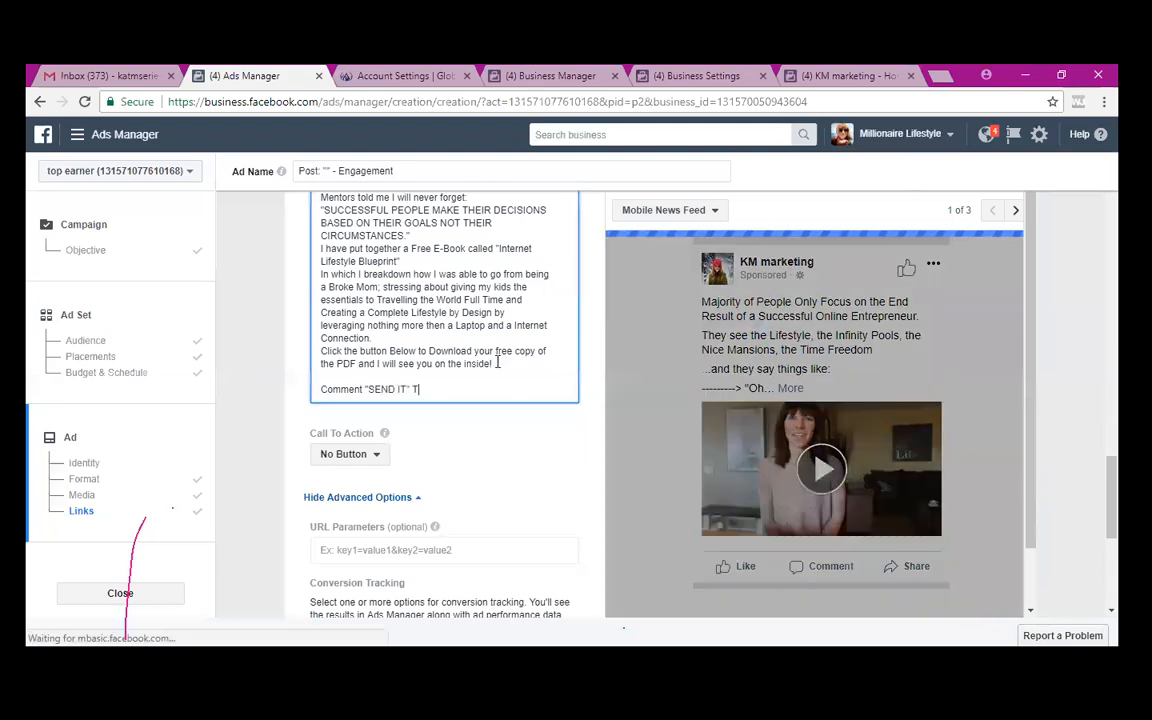
pyautogui.write('IT" and i will ')
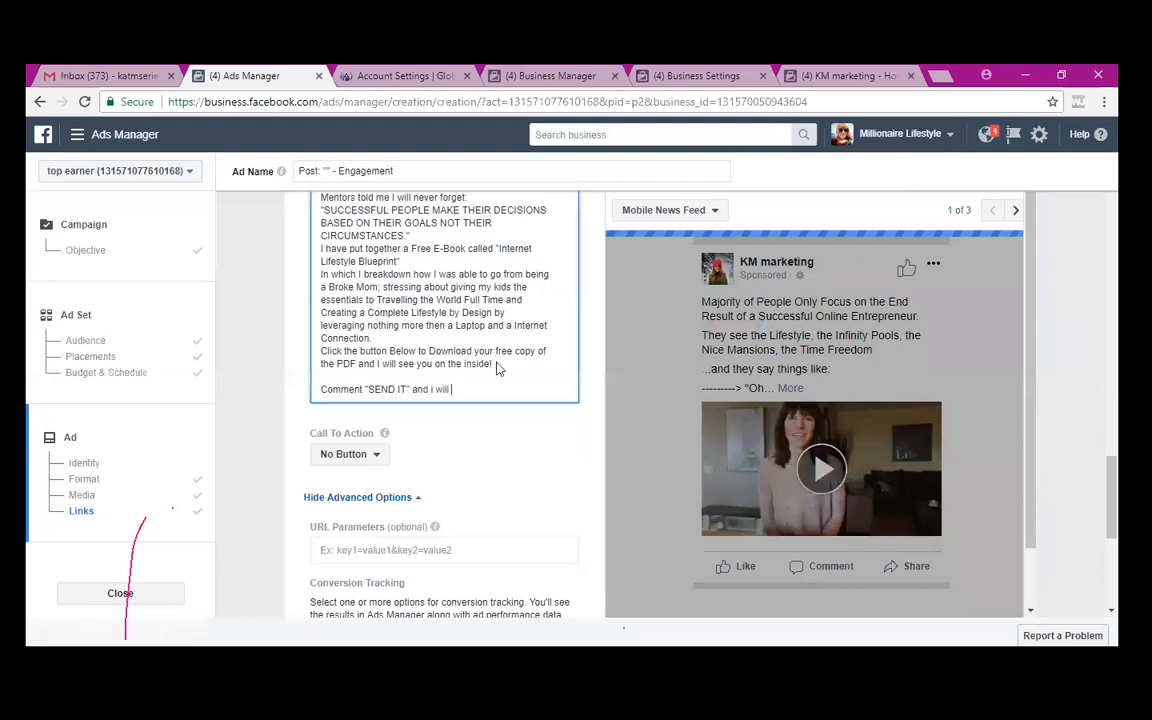
pyautogui.write('personally message you th')
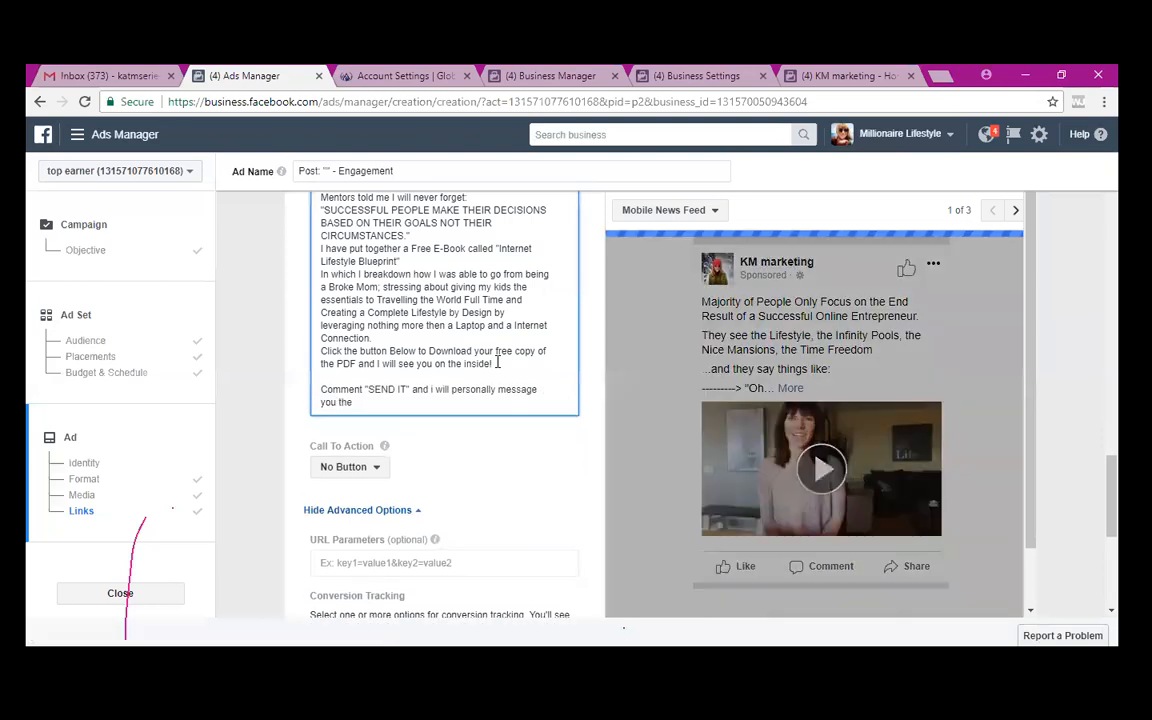
pyautogui.write('e')
pyautogui.press('BackSpace')
pyautogui.press('BackSpace')
pyautogui.press('BackSpace')
pyautogui.press('BackSpace')
pyautogui.press('BackSpace')
pyautogui.press('BackSpace')
pyautogui.press('BackSpace')
pyautogui.write('all')
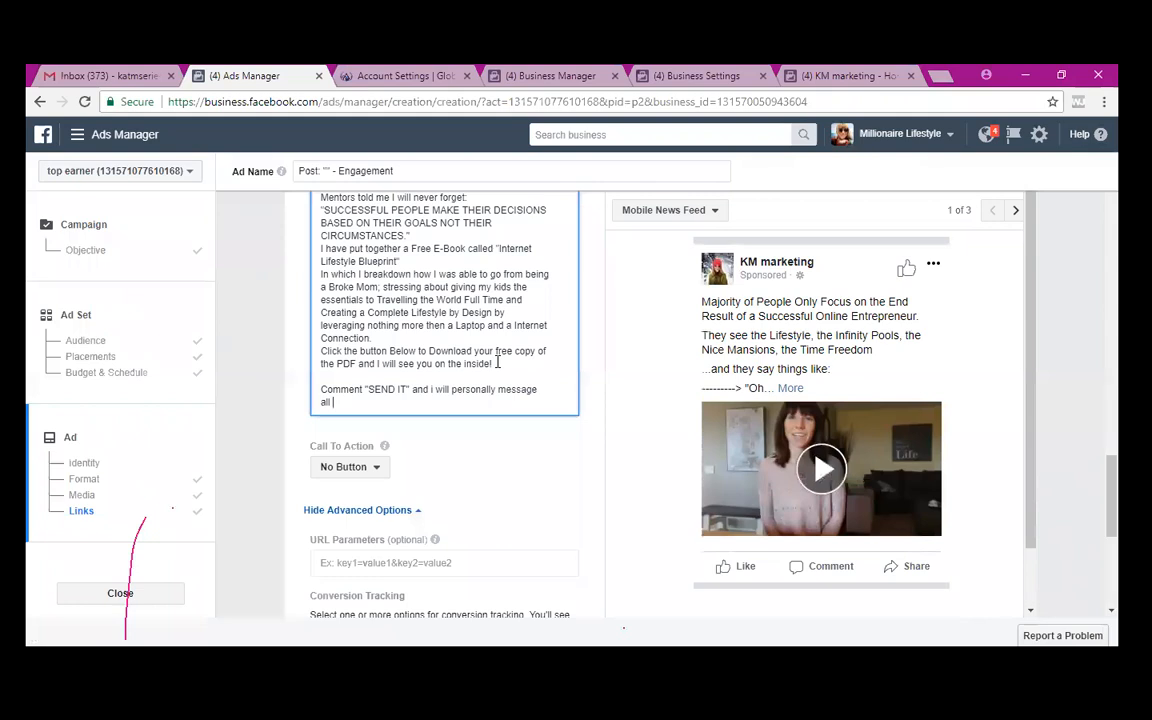
pyautogui.write('the')
pyautogui.write(' dets')
pyautogui.write('ils')
pyautogui.write('!')
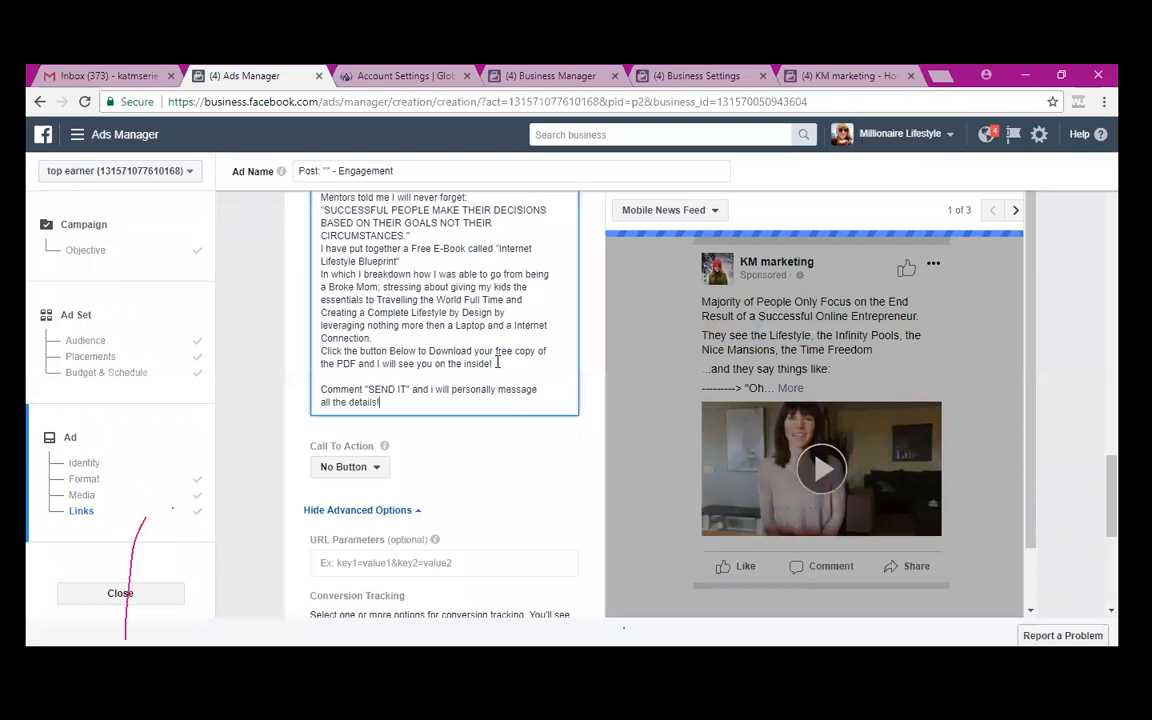
# - Sign off the ad text with 'xoxo' and the author's signature name on the next line
pyautogui.press('Return')
pyautogui.press('Return')
pyautogui.write('xoxo')
pyautogui.press('Return')
pyautogui.write('Mamma Kat')
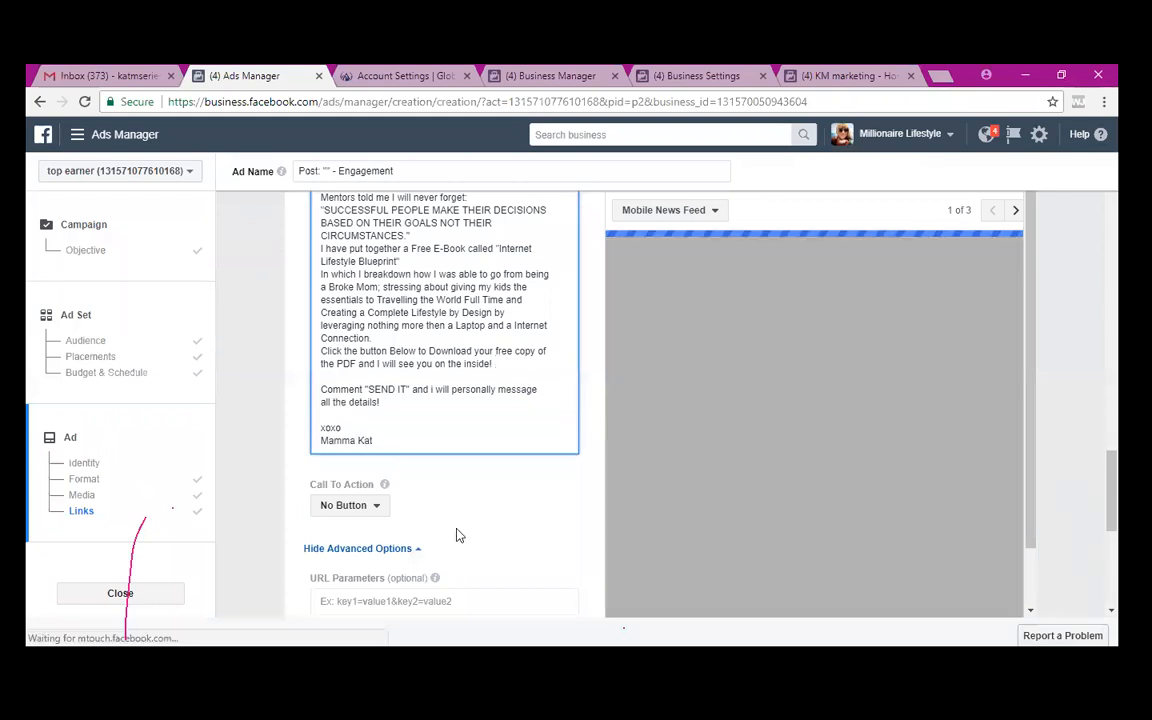
# - Choose Send Message from the Call To Action dropdown so the preview shows that button
pyautogui.scroll(-3, 458, 532)
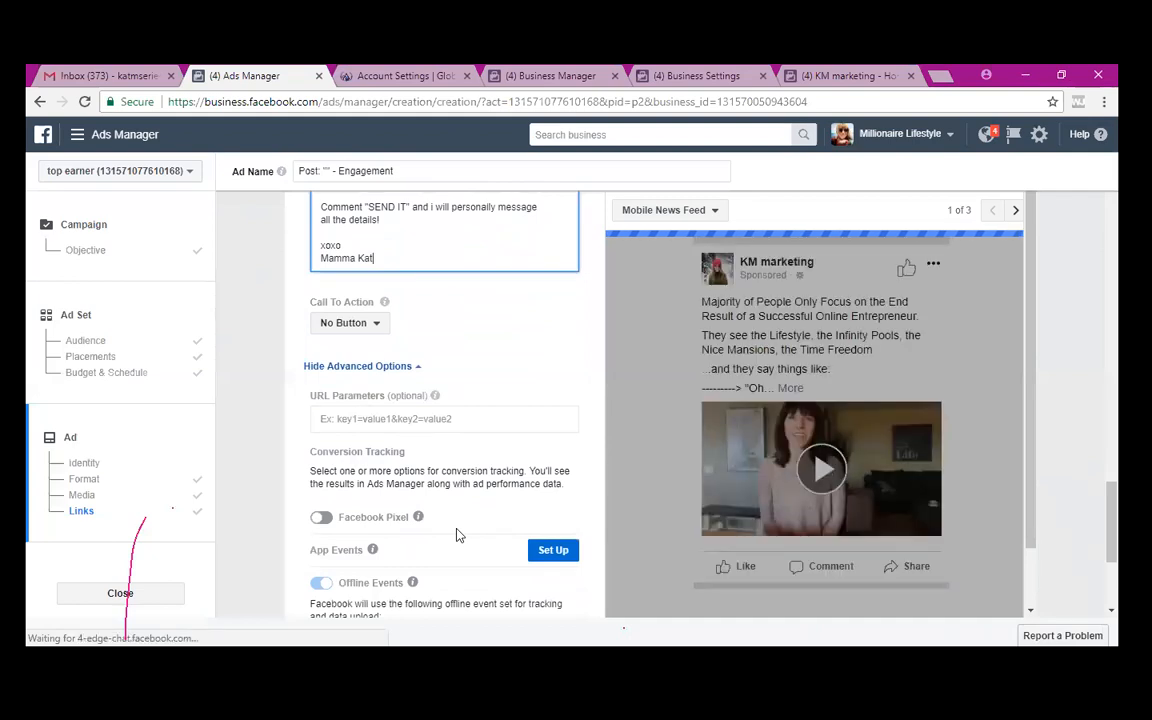
pyautogui.scroll(-1, 362, 329)
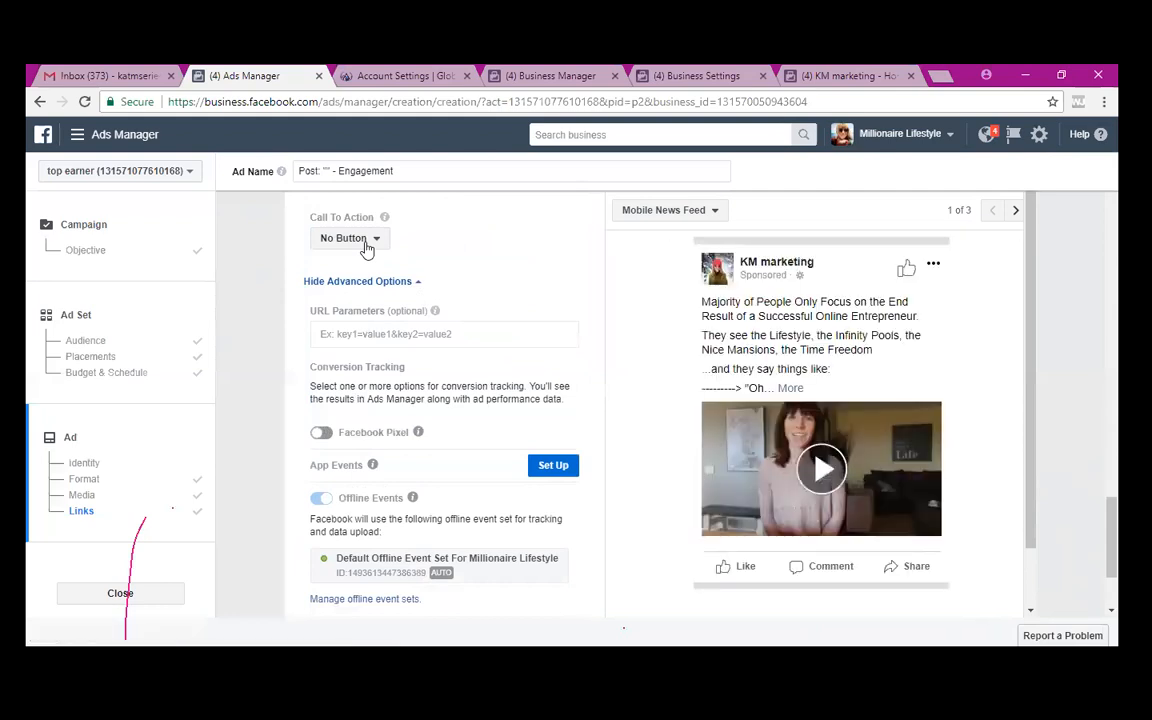
pyautogui.click(366, 243)
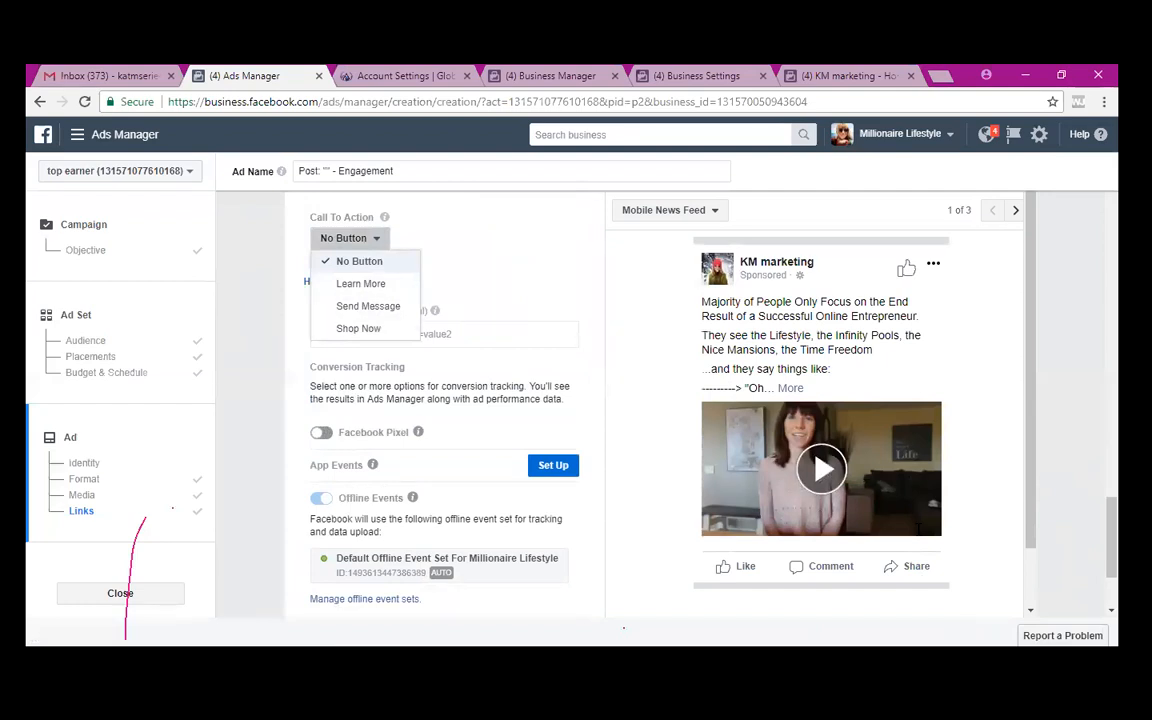
pyautogui.click(368, 307)
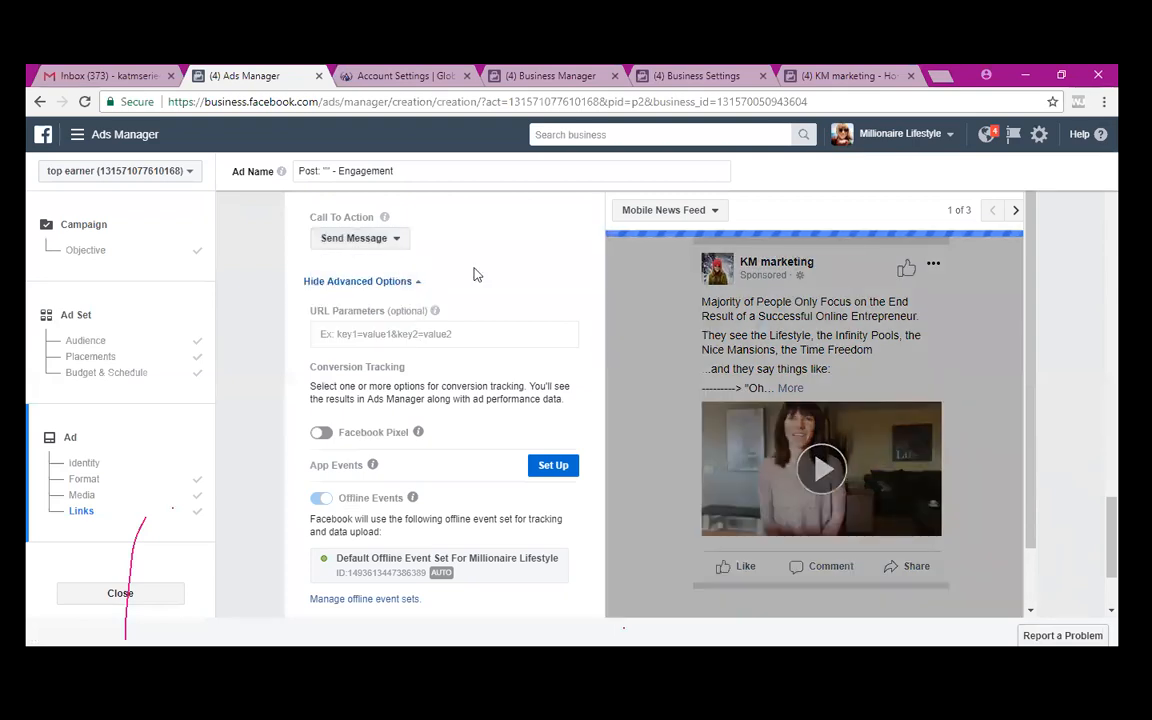
pyautogui.scroll(2, 479, 270)
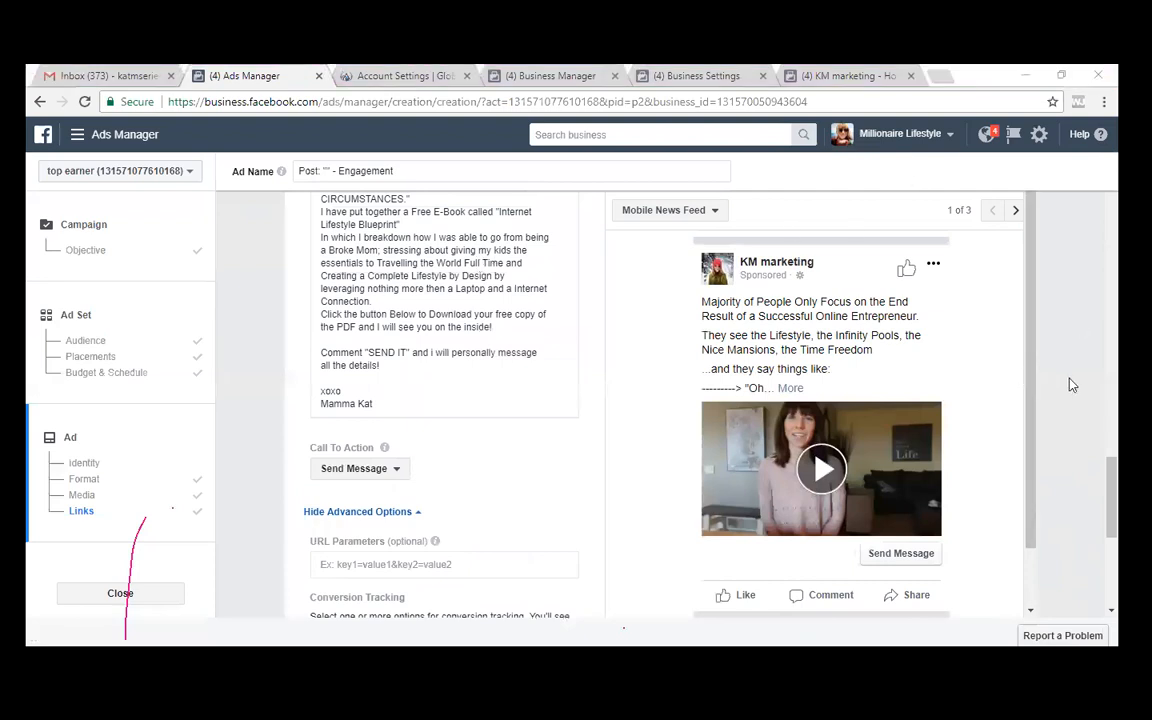
# - Switch on Facebook Pixel tracking using the top earner's Pixel
pyautogui.scroll(-2, 889, 490)
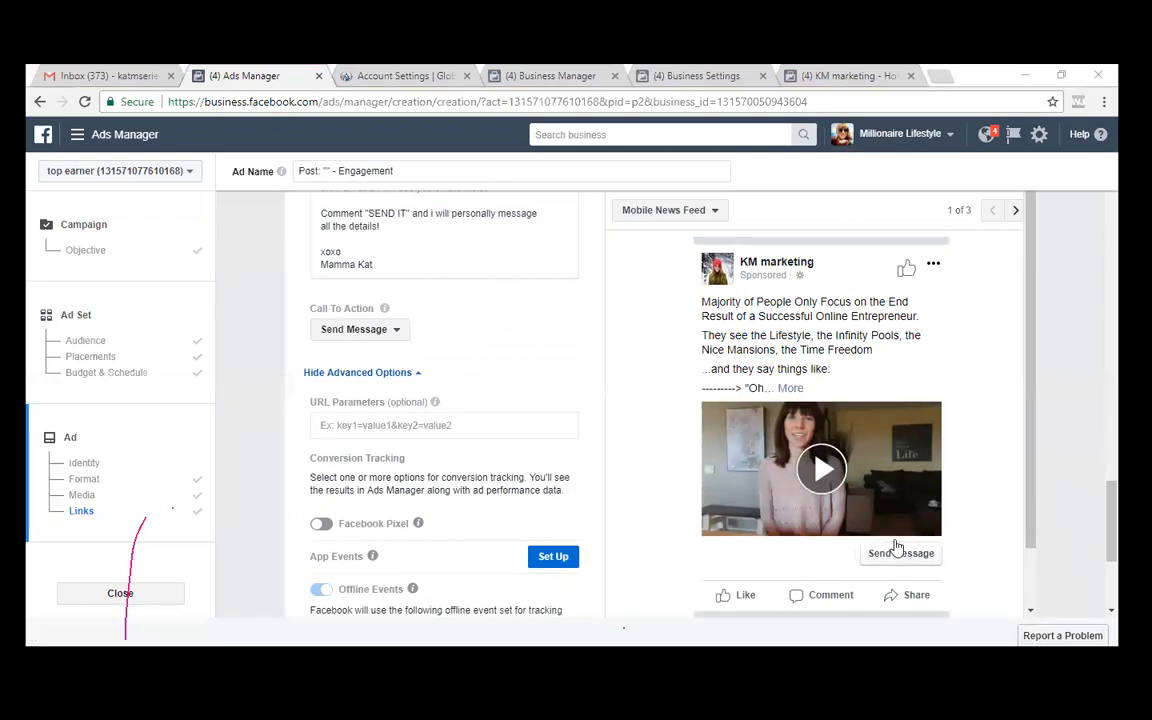
pyautogui.click(320, 524)
pyautogui.scroll(1, 438, 381)
pyautogui.scroll(2, 440, 378)
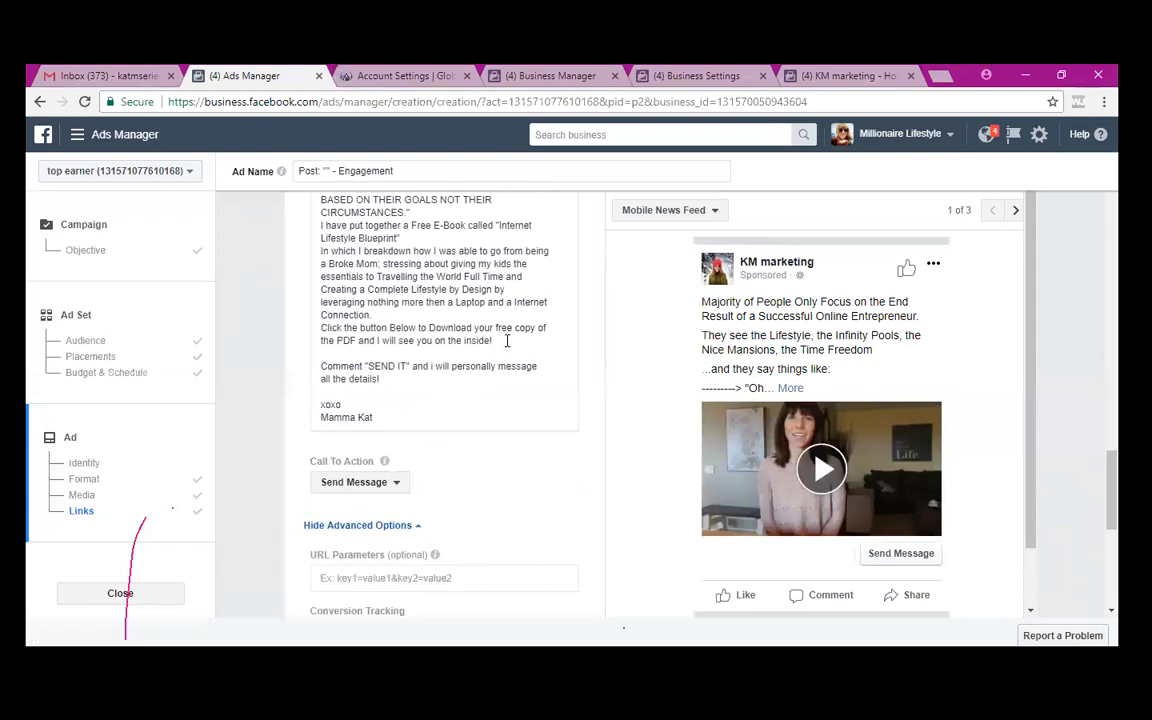
# - Insert a paragraph break before 'Click the button Below' in the ad text
pyautogui.click(422, 313)
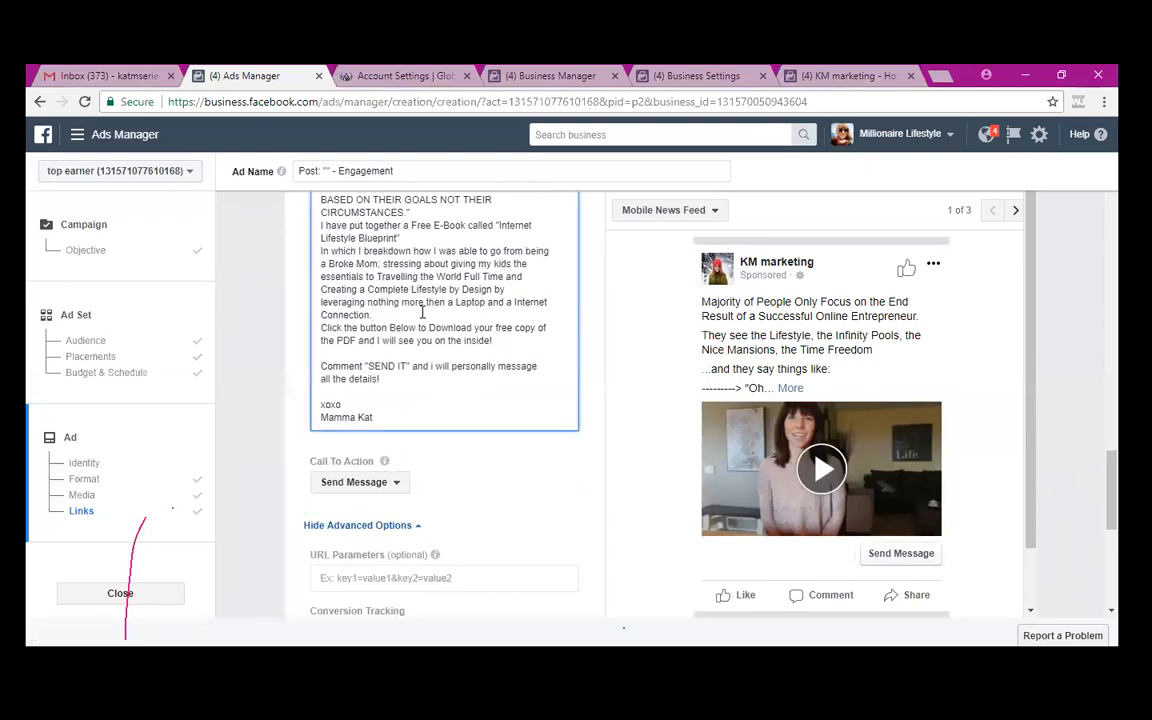
pyautogui.press('Return')
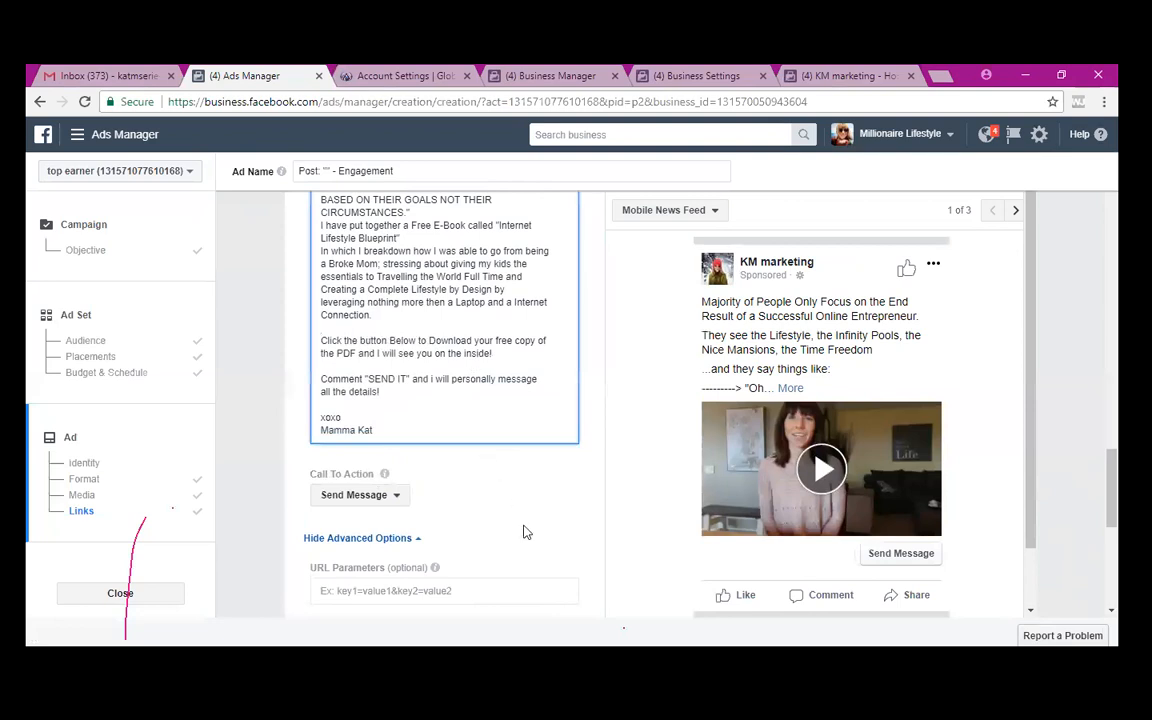
pyautogui.scroll(-1, 524, 528)
pyautogui.scroll(-4, 524, 528)
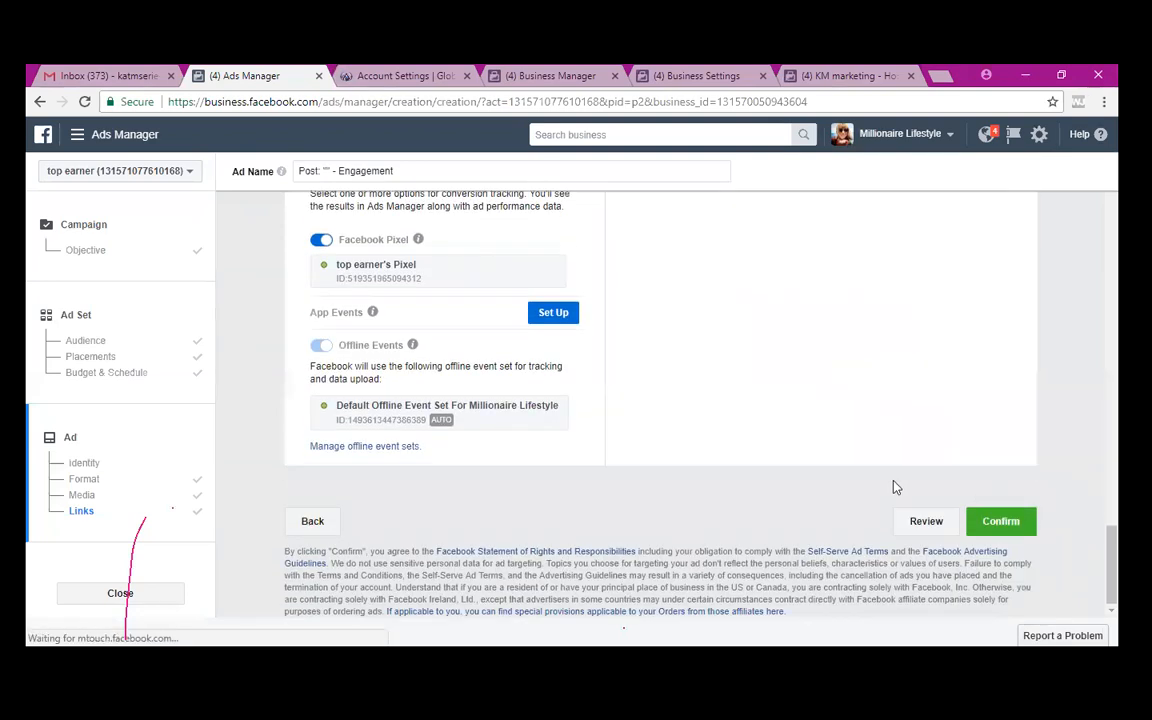
# - Check the campaign, ad set and ad summary in Review Before Confirming, then confirm
pyautogui.click(934, 521)
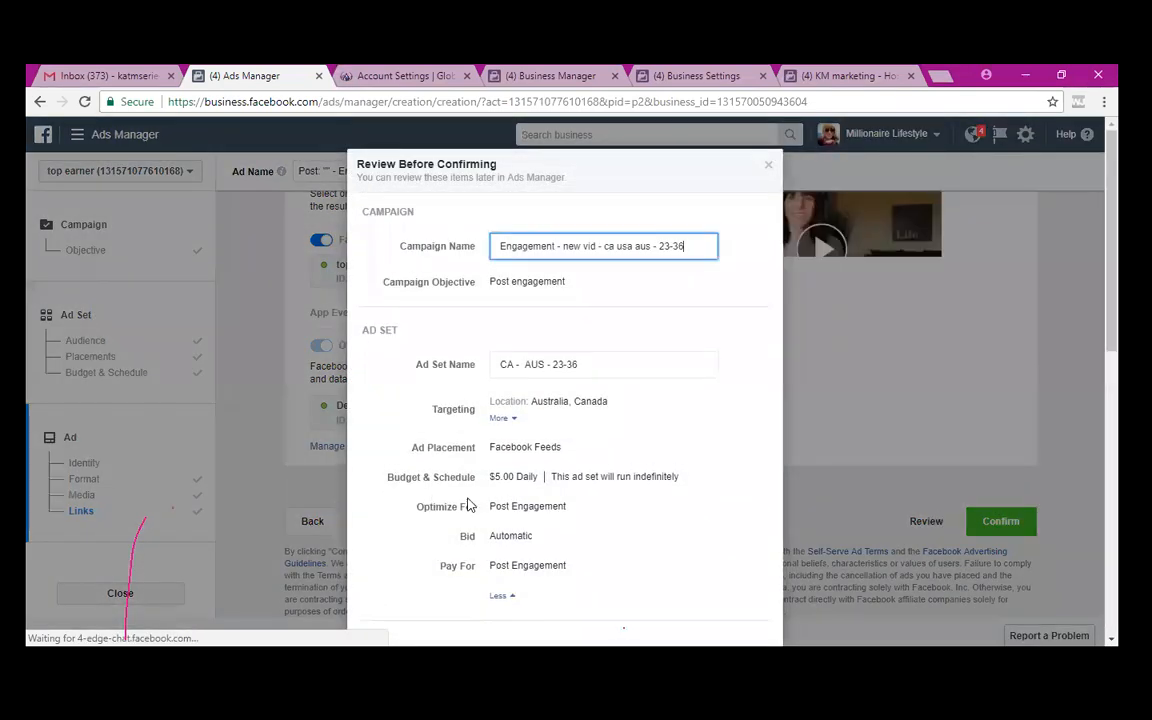
pyautogui.scroll(-4, 468, 497)
pyautogui.scroll(-3, 468, 497)
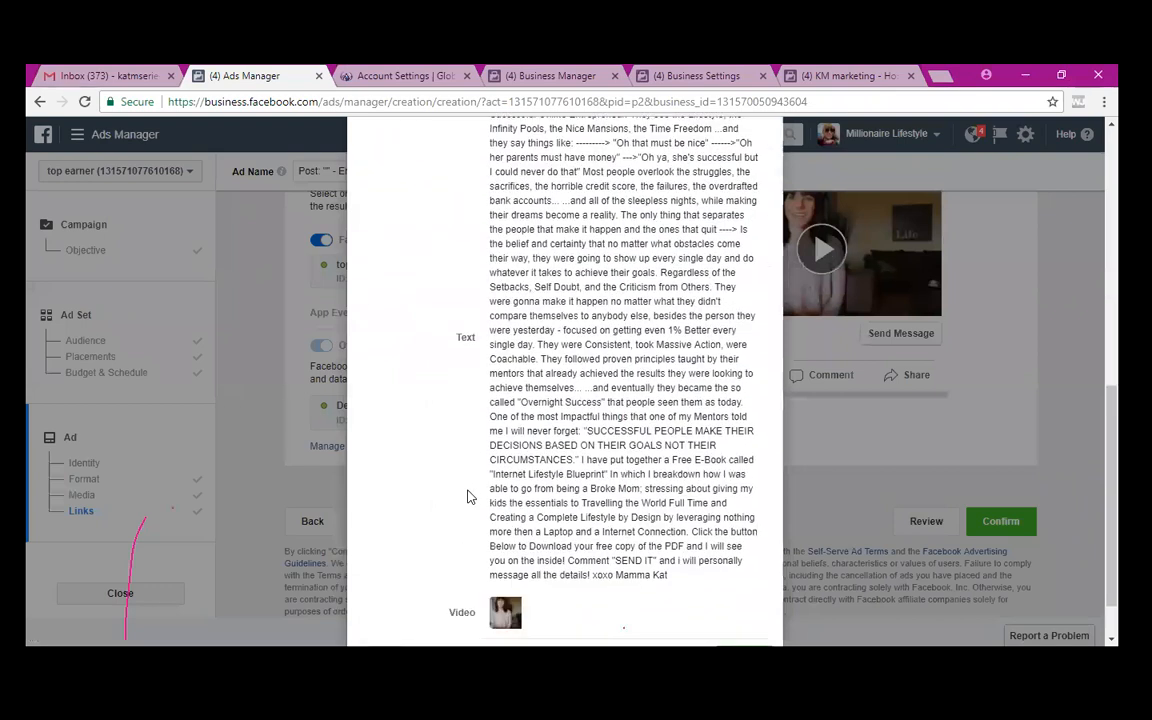
pyautogui.scroll(7, 468, 497)
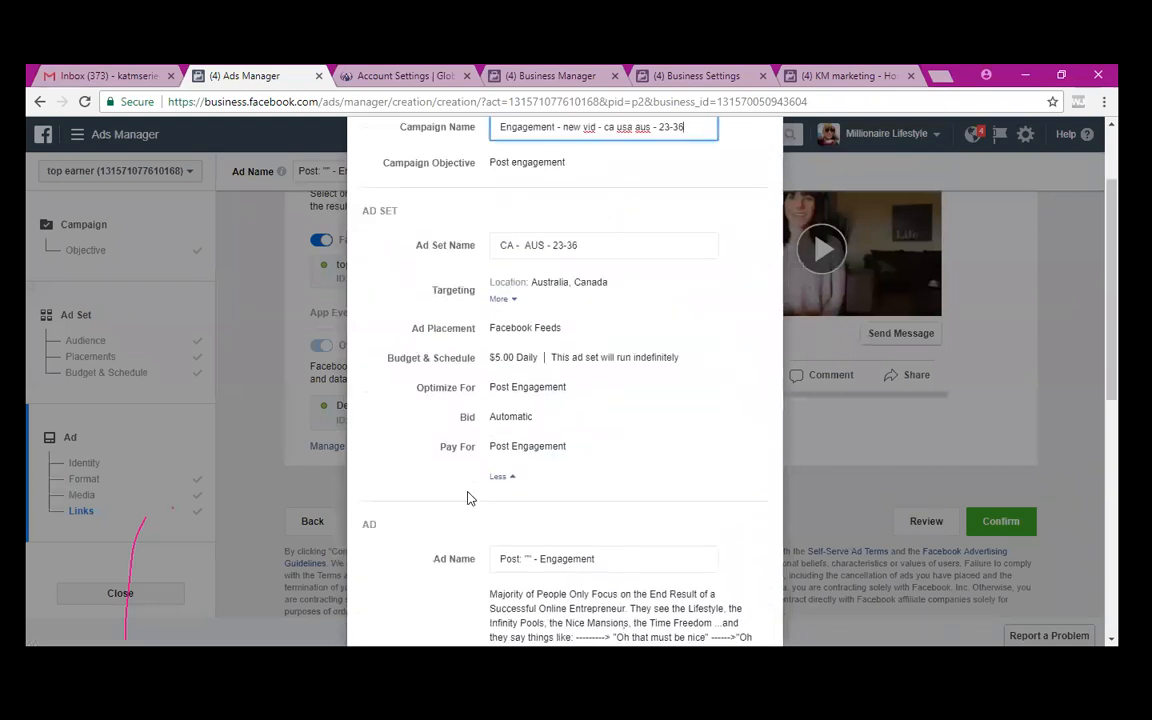
pyautogui.scroll(-2, 468, 497)
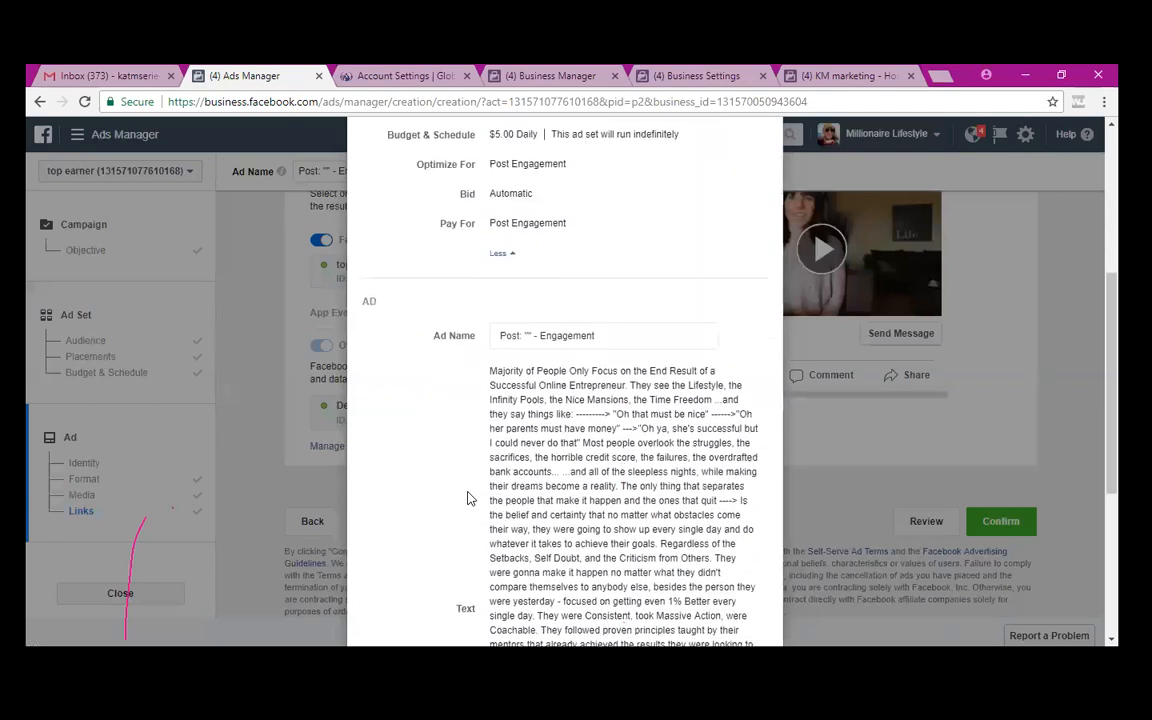
pyautogui.scroll(-3, 468, 497)
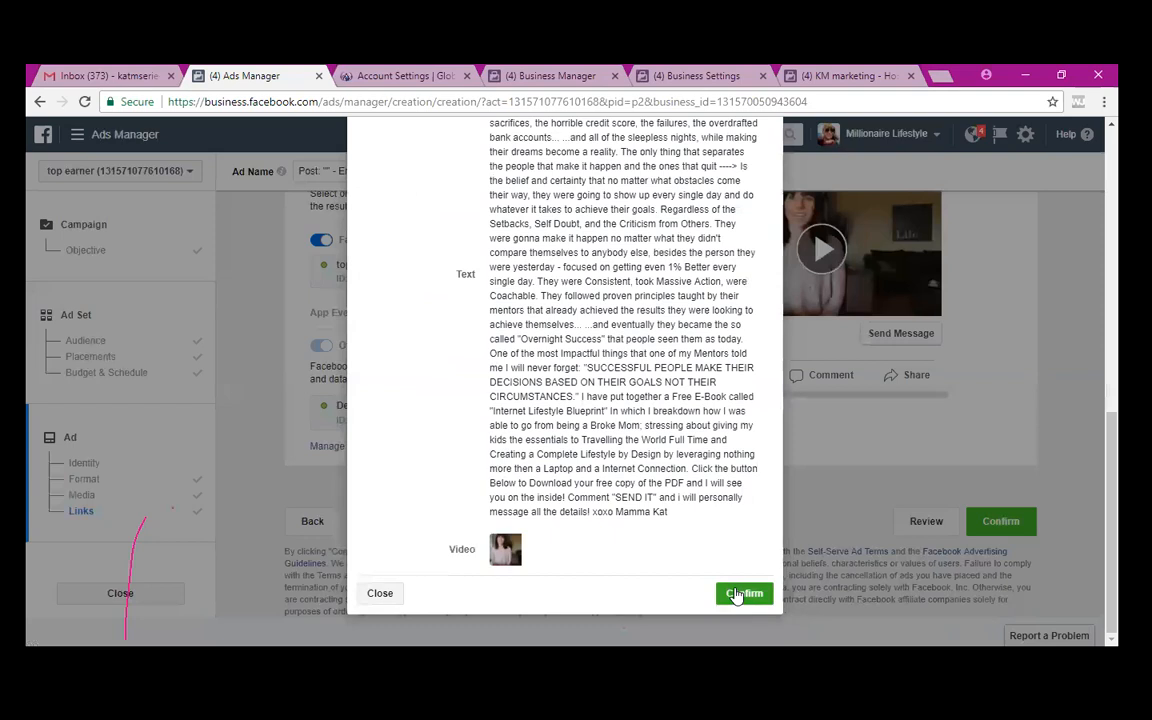
pyautogui.click(740, 594)
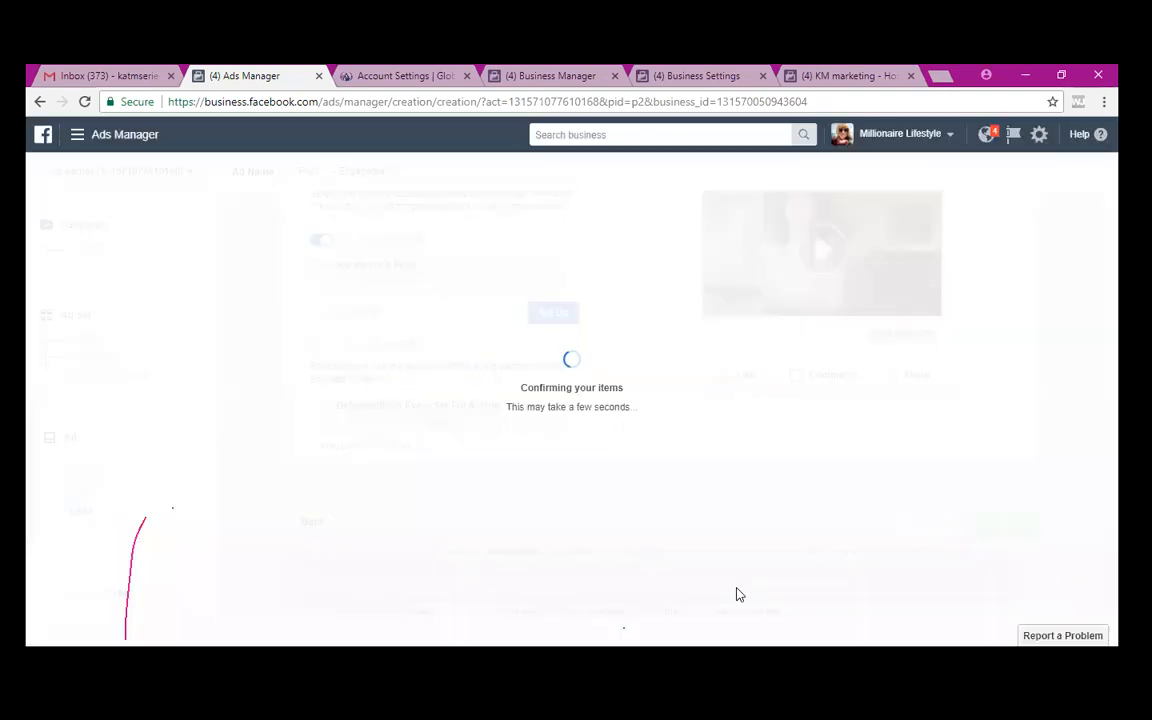
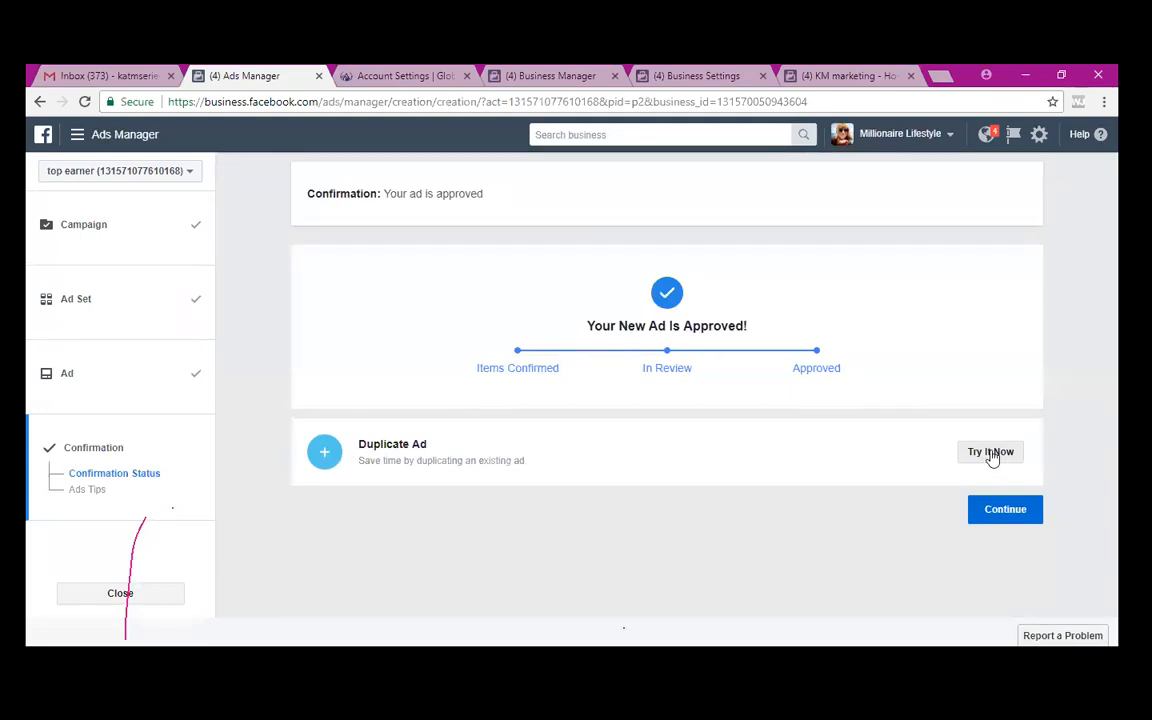
# - Start duplicating the approved ad and review its existing ad set CA - AUS - 23-36 at $5.00/day
pyautogui.click(991, 455)
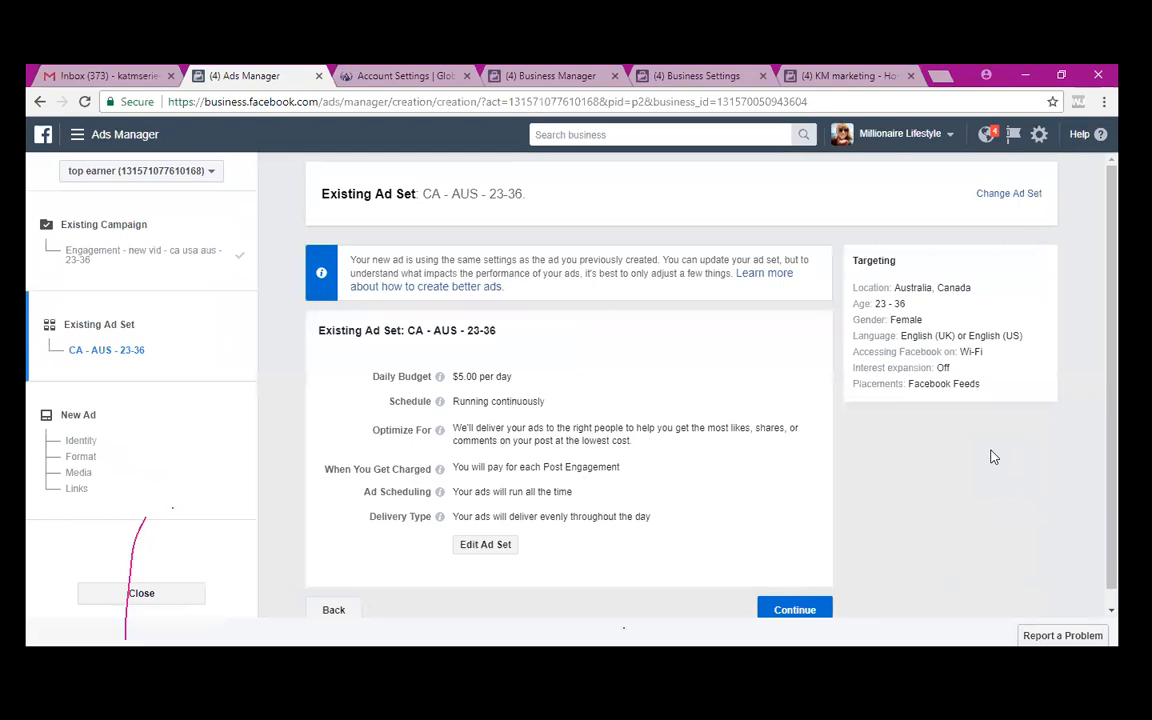
pyautogui.scroll(-1, 993, 457)
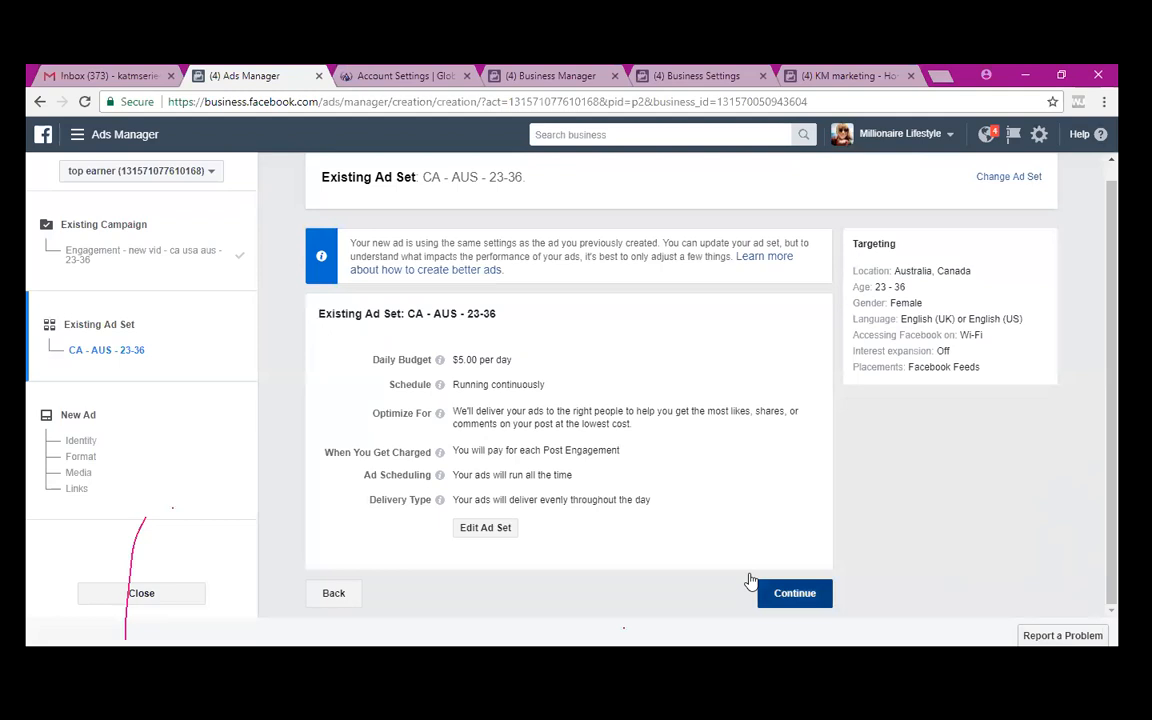
pyautogui.click(752, 583)
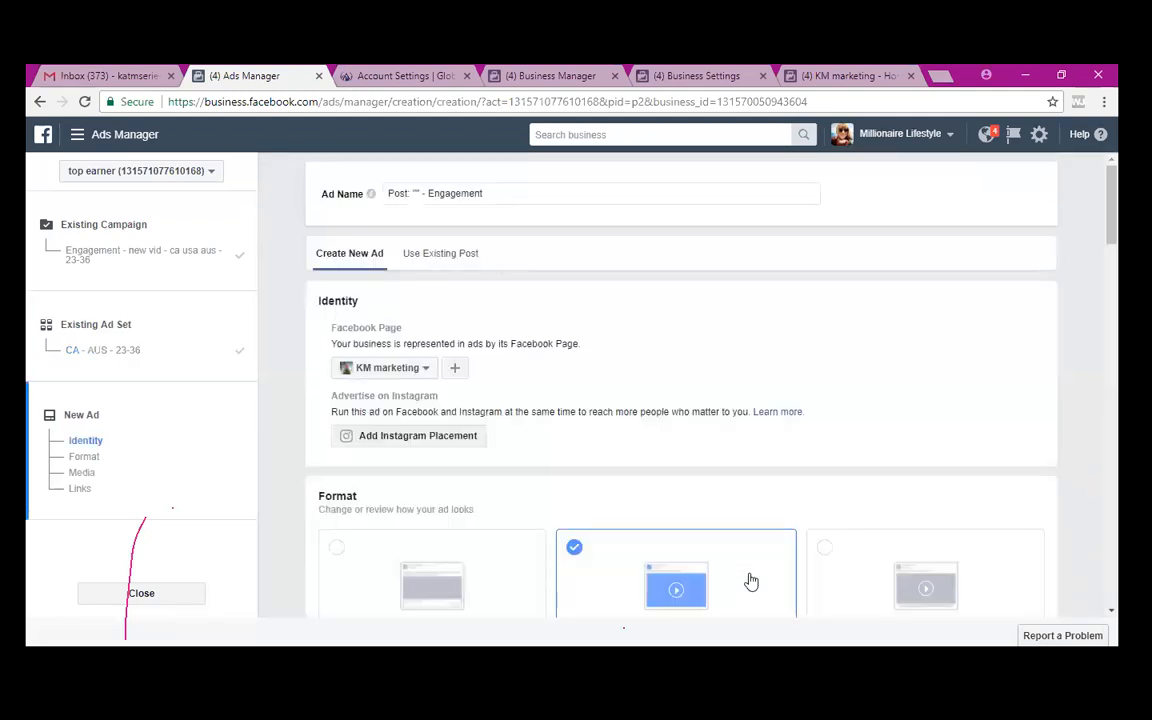
pyautogui.scroll(-2, 560, 437)
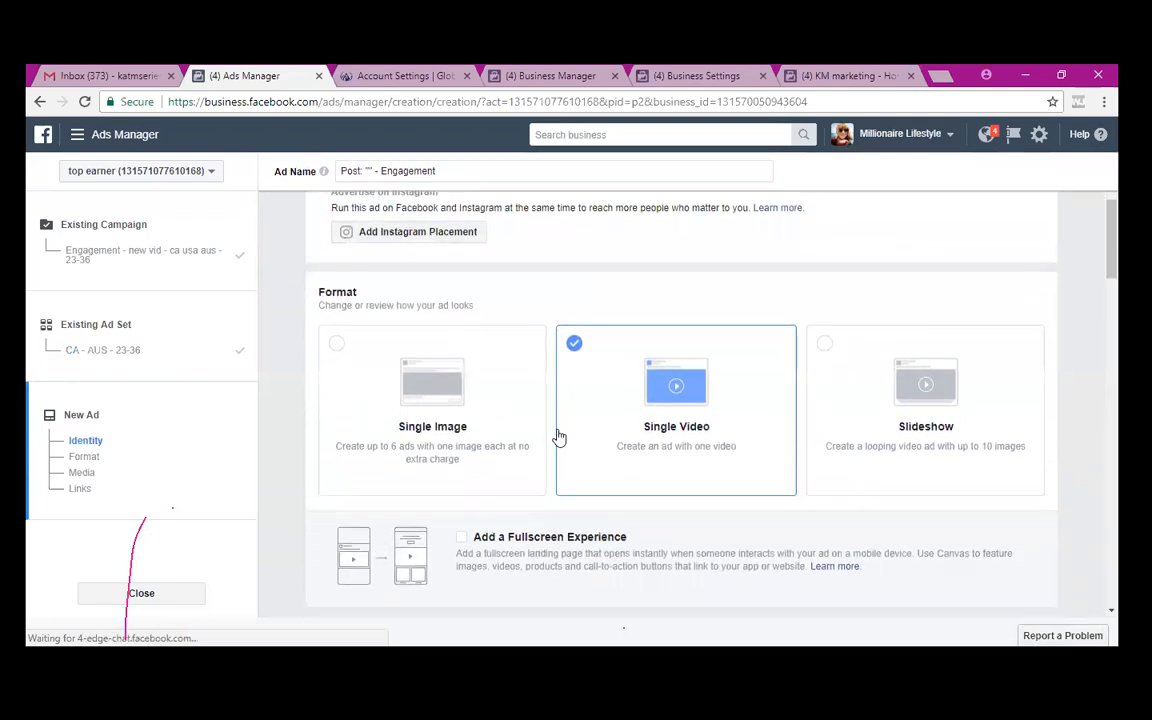
pyautogui.scroll(1, 560, 437)
pyautogui.scroll(1, 560, 437)
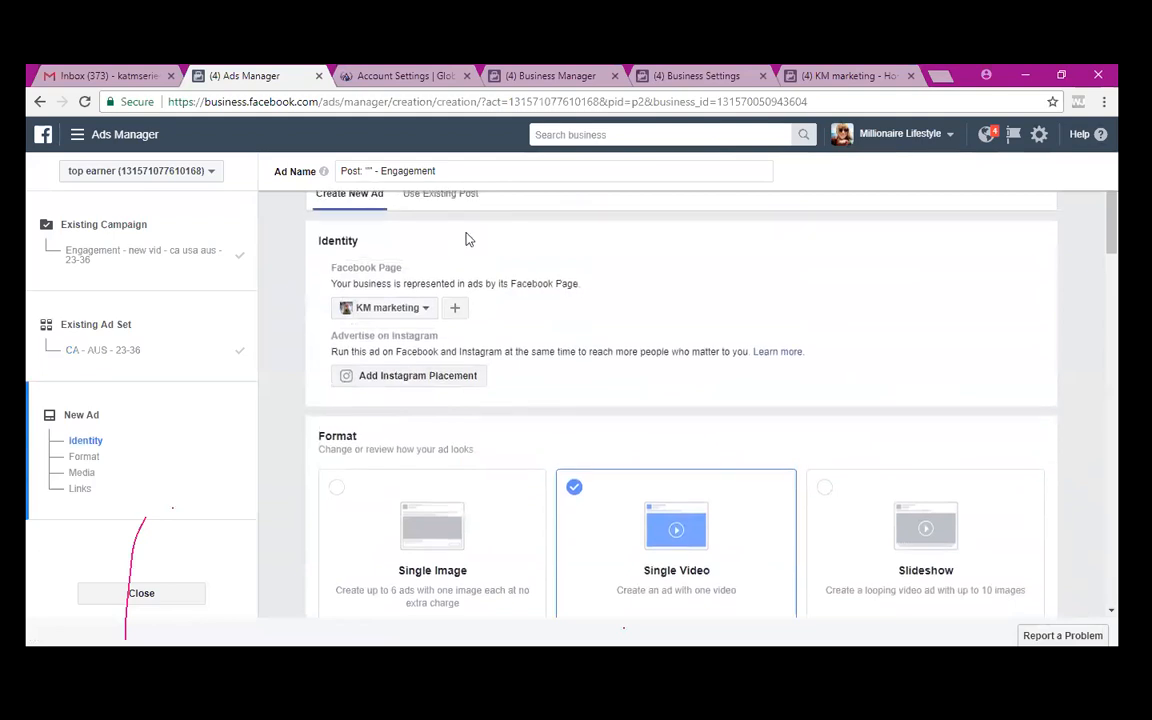
pyautogui.scroll(1, 462, 236)
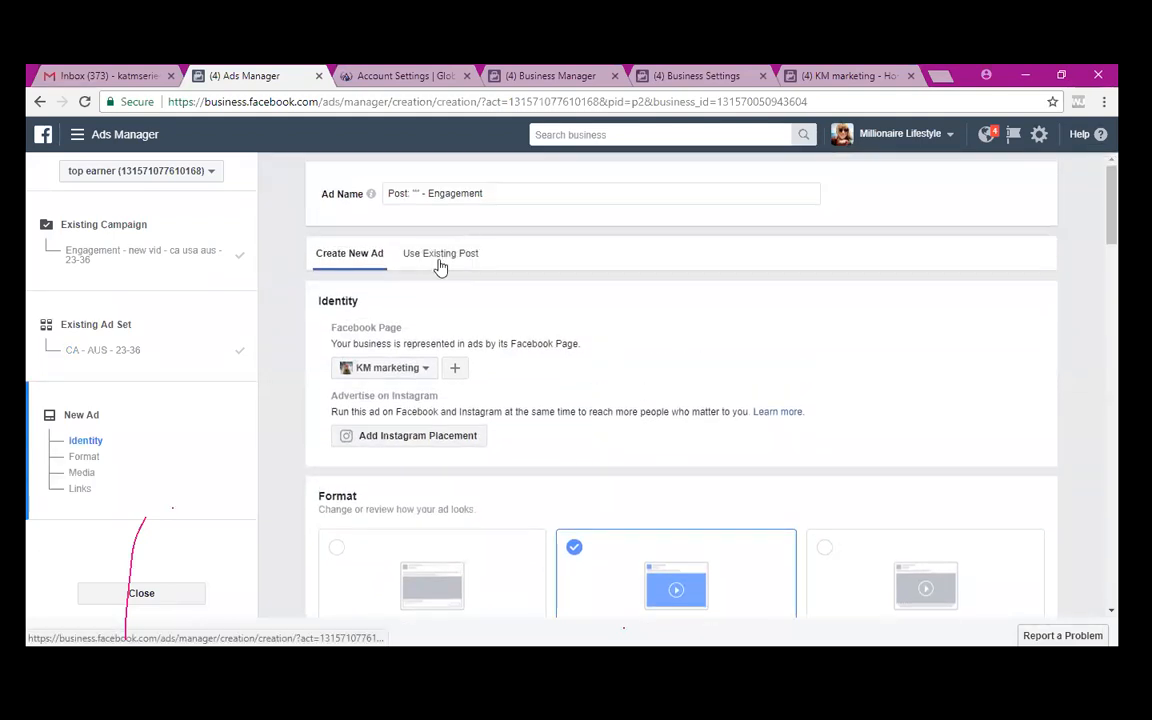
pyautogui.scroll(-1, 557, 370)
pyautogui.scroll(-5, 557, 370)
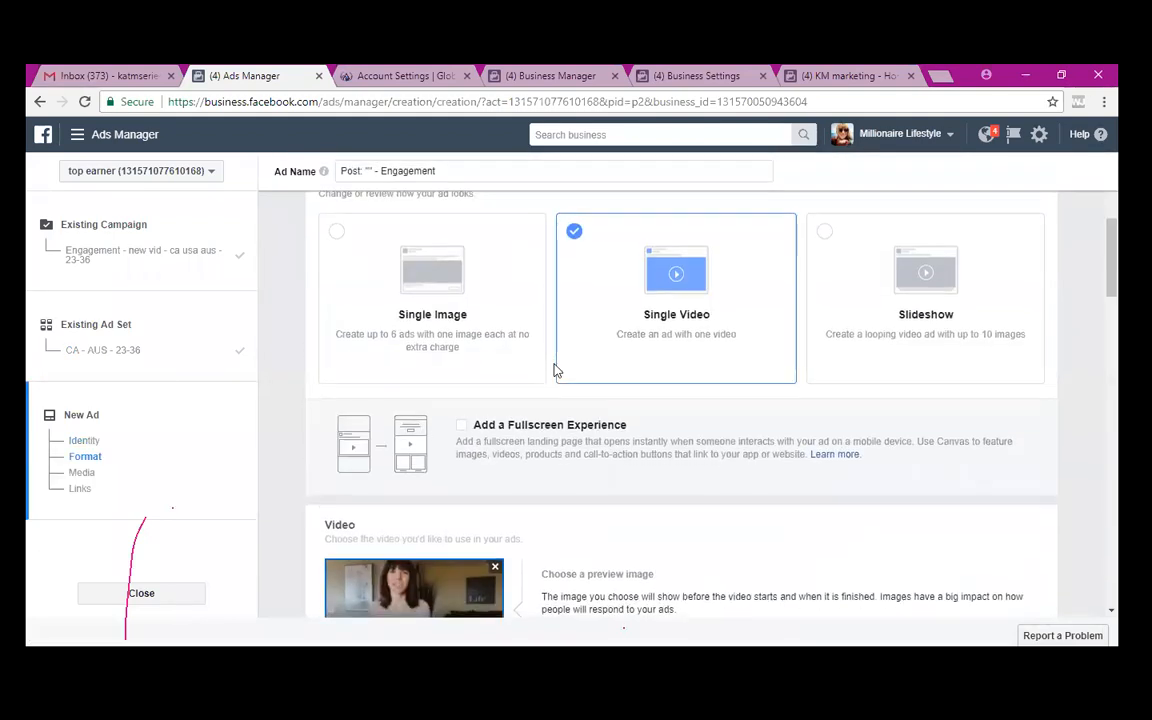
pyautogui.scroll(-2, 557, 370)
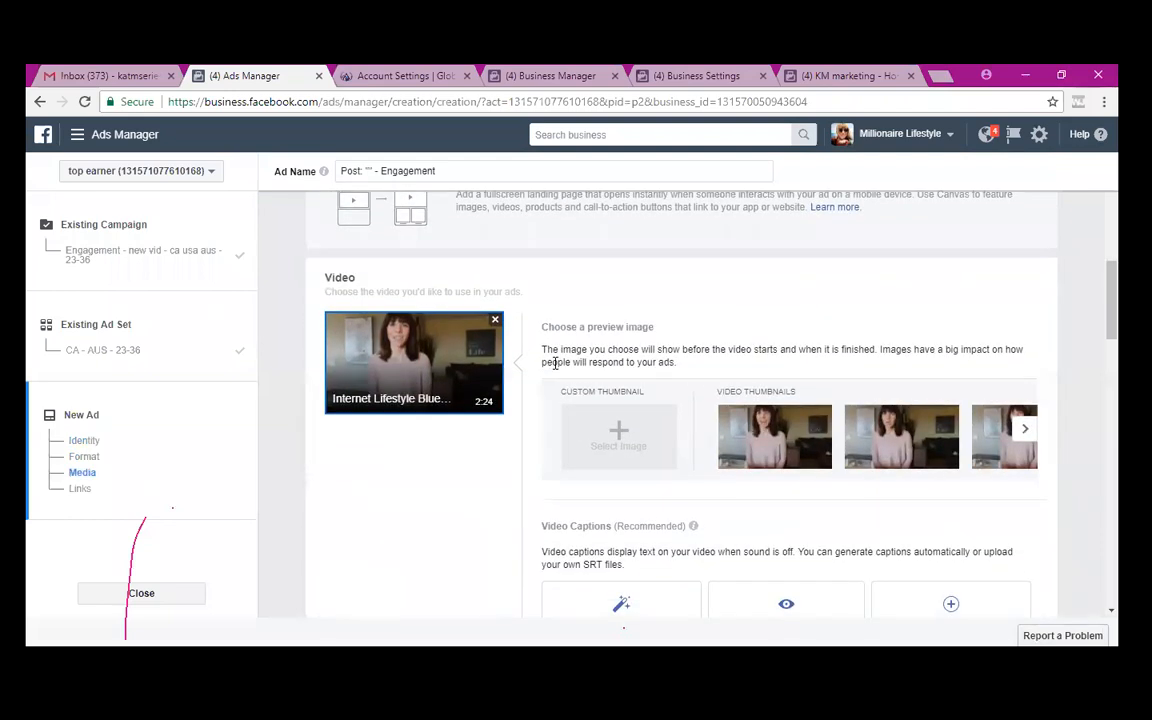
pyautogui.scroll(-5, 557, 370)
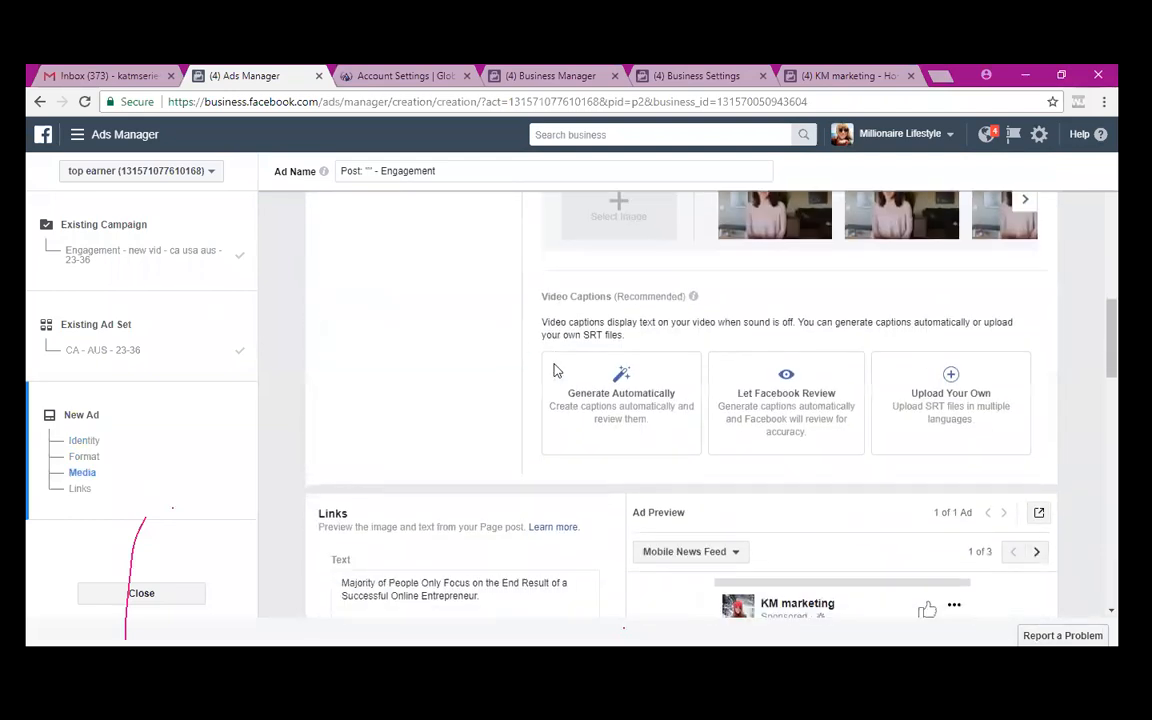
pyautogui.scroll(5, 557, 370)
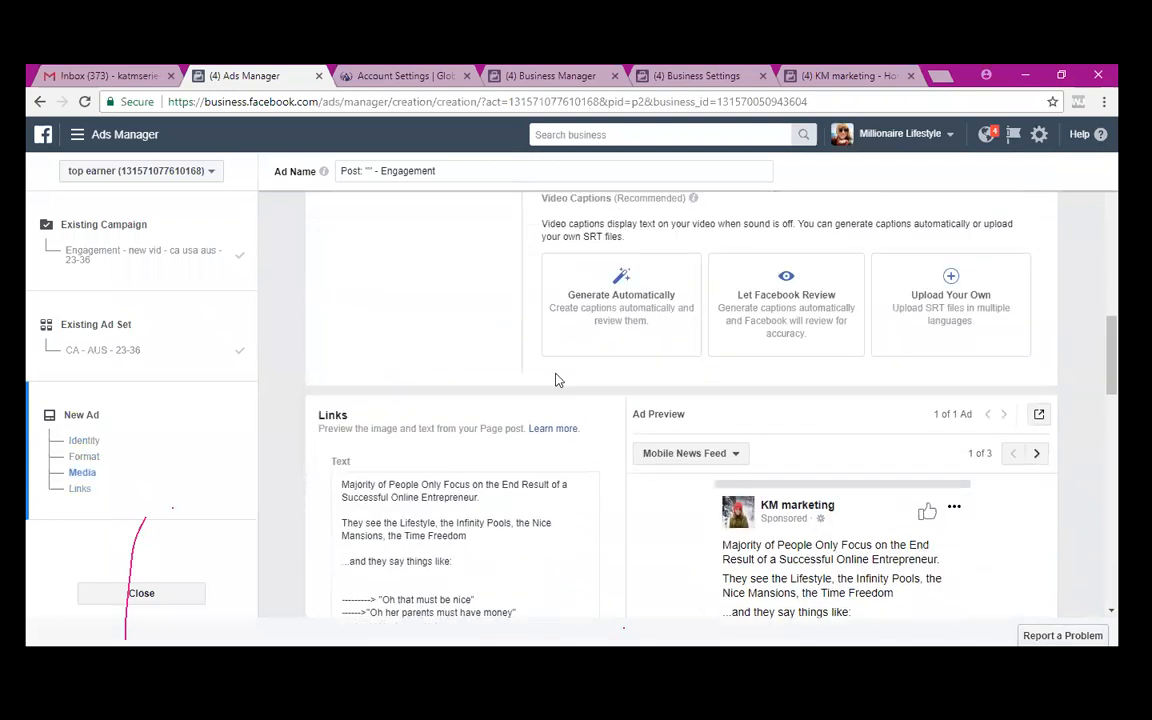
pyautogui.scroll(-10, 557, 372)
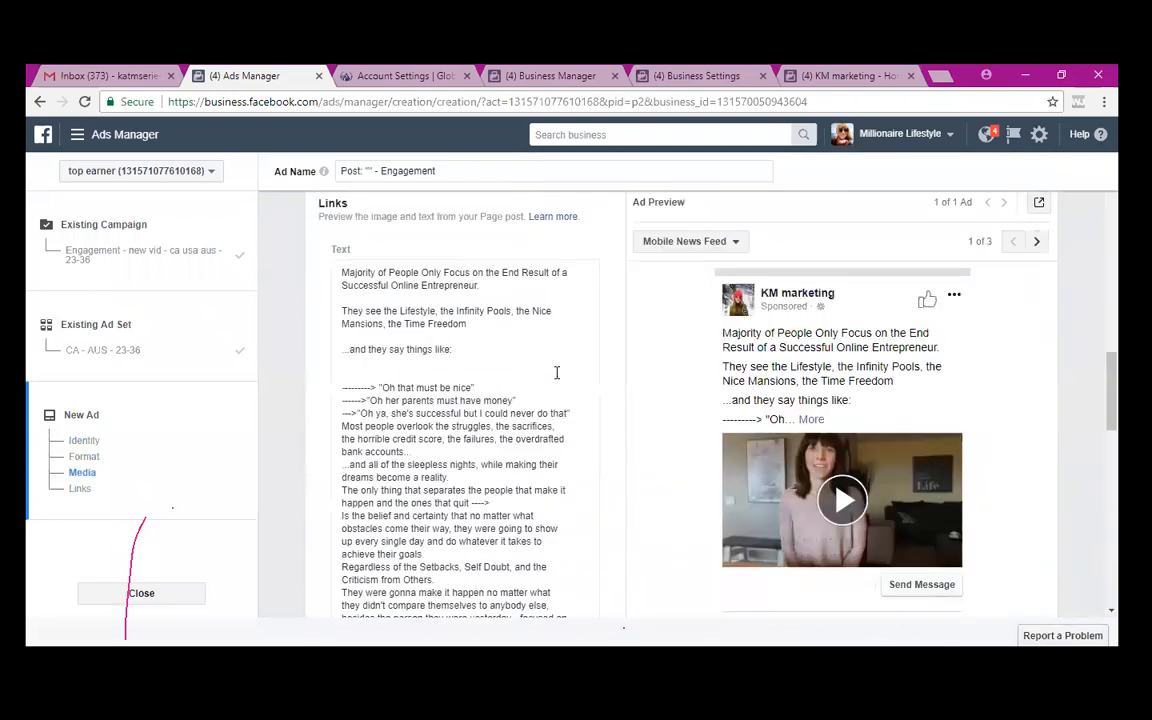
pyautogui.scroll(-10, 557, 372)
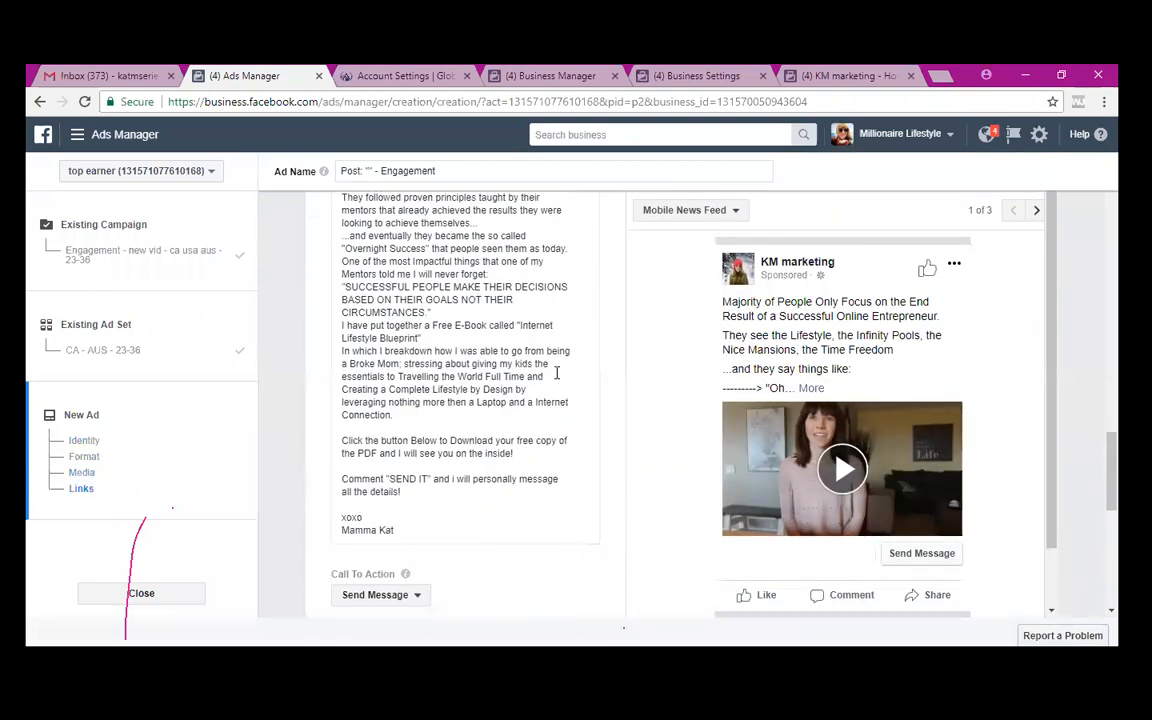
pyautogui.scroll(-2, 557, 372)
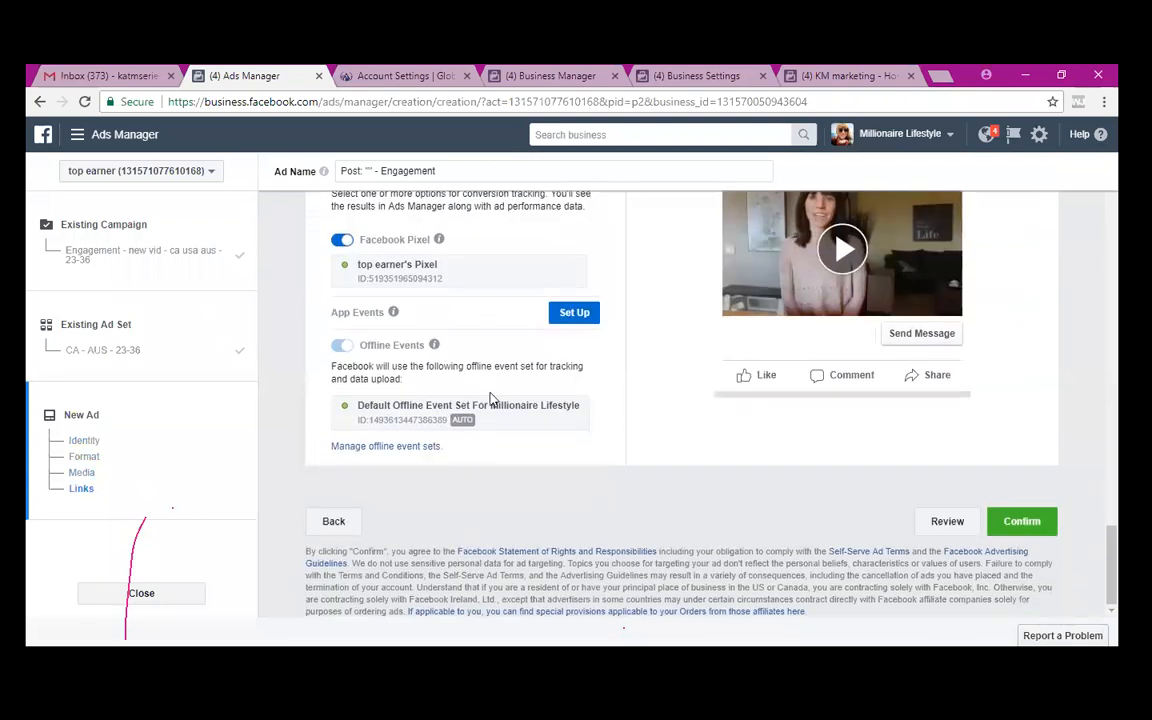
pyautogui.click(334, 519)
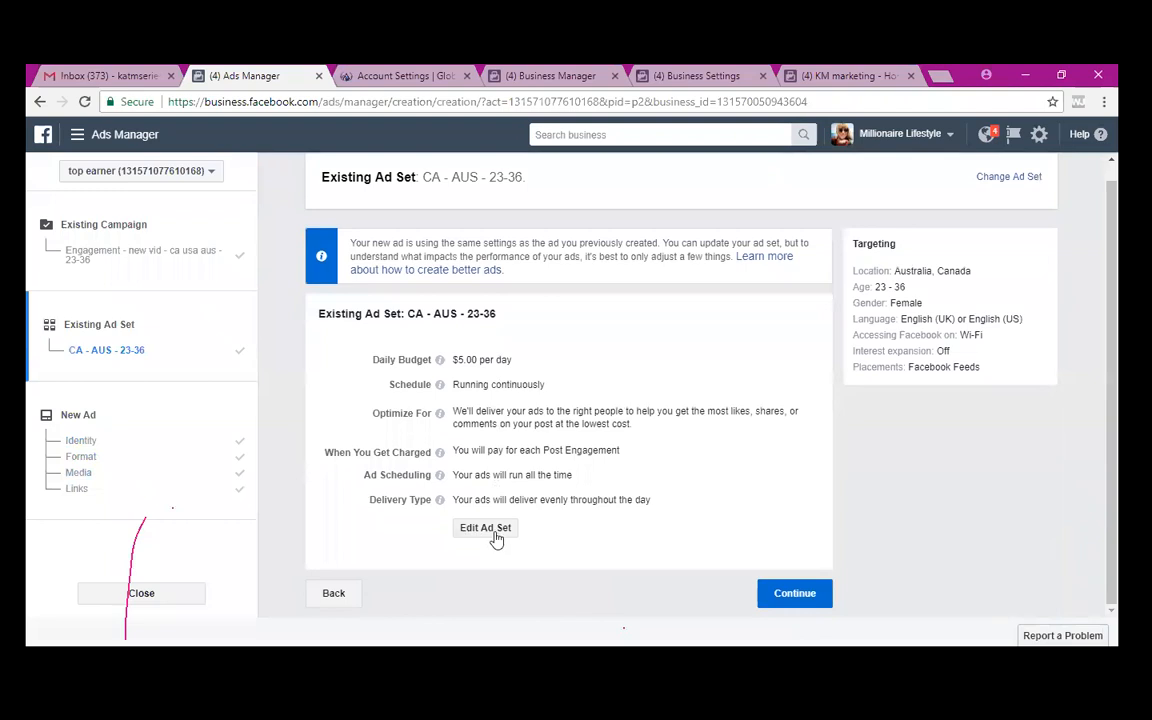
# - Set the ad set's maximum targeting age to 27, women 23–27, and save the ad set
pyautogui.click(490, 530)
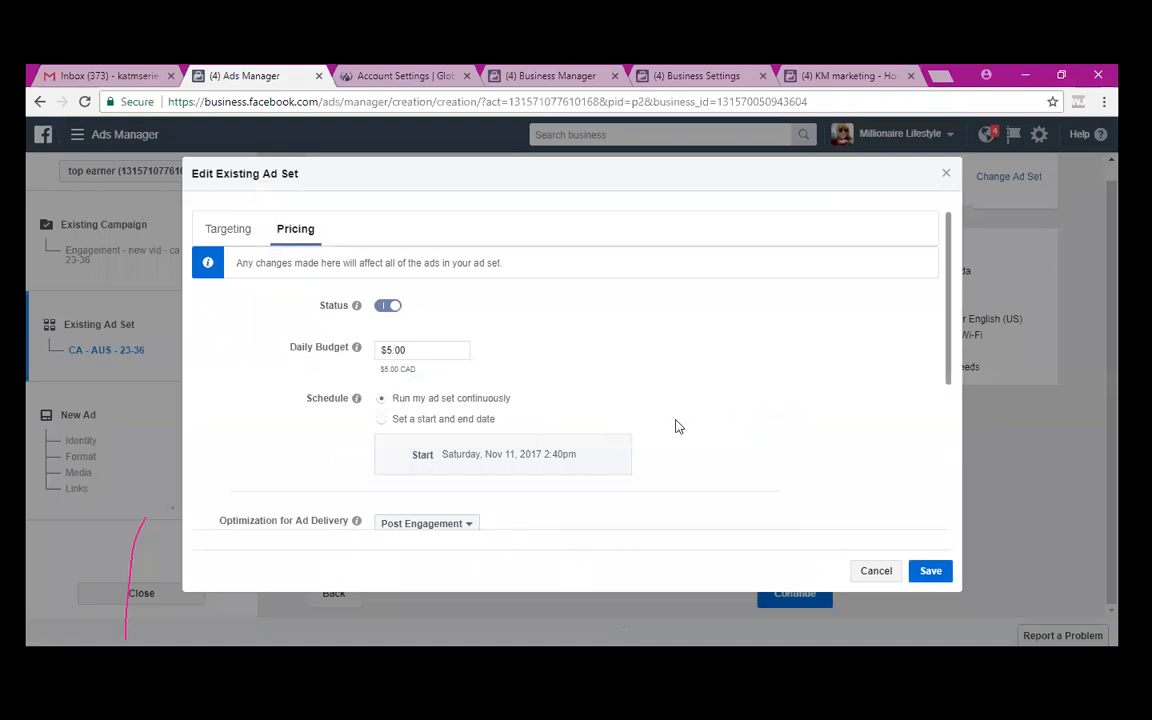
pyautogui.scroll(-3, 675, 427)
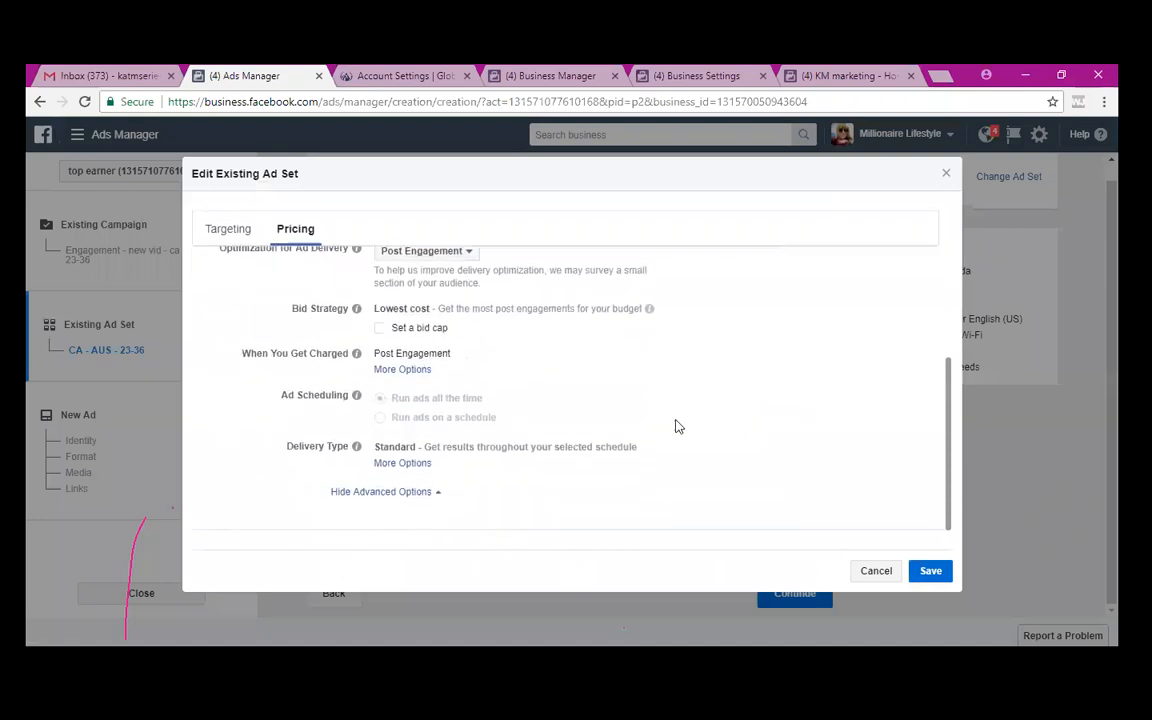
pyautogui.scroll(4, 675, 427)
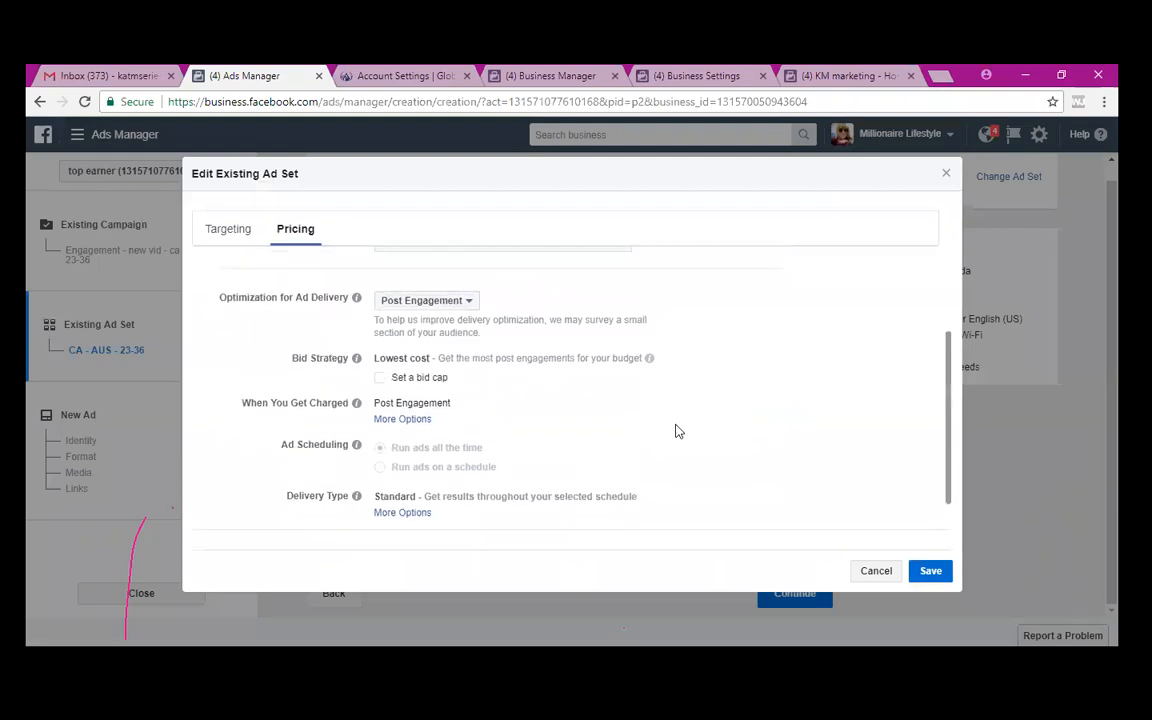
pyautogui.click(241, 231)
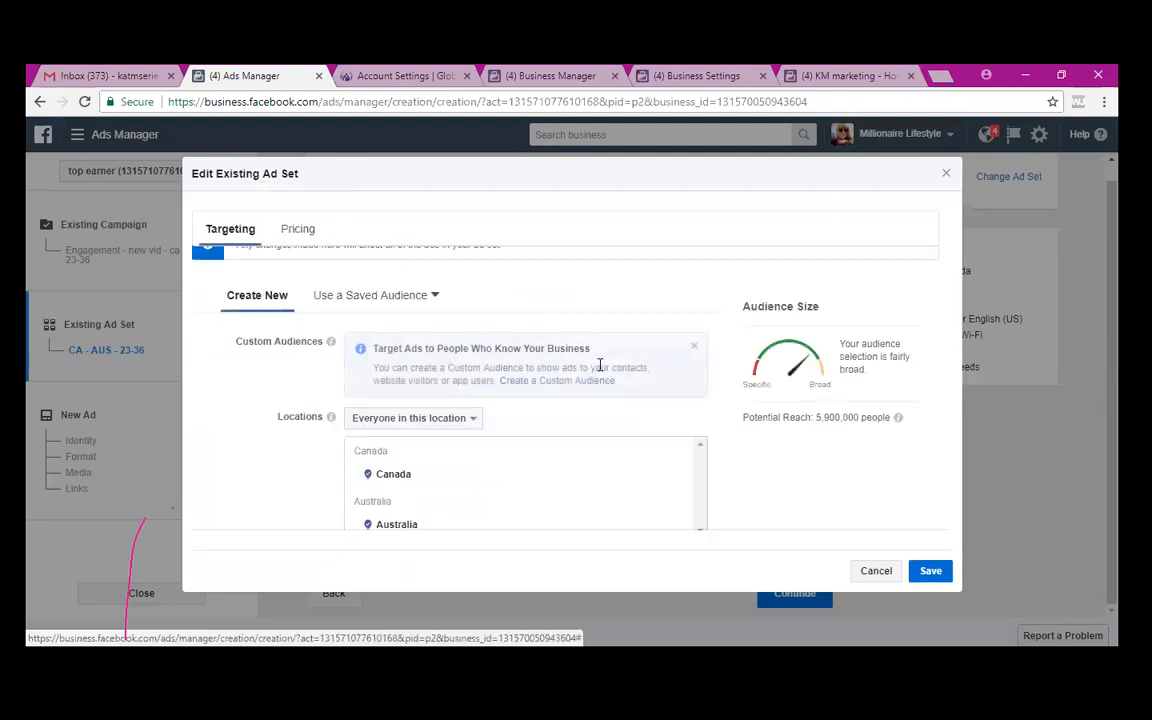
pyautogui.scroll(-3, 600, 372)
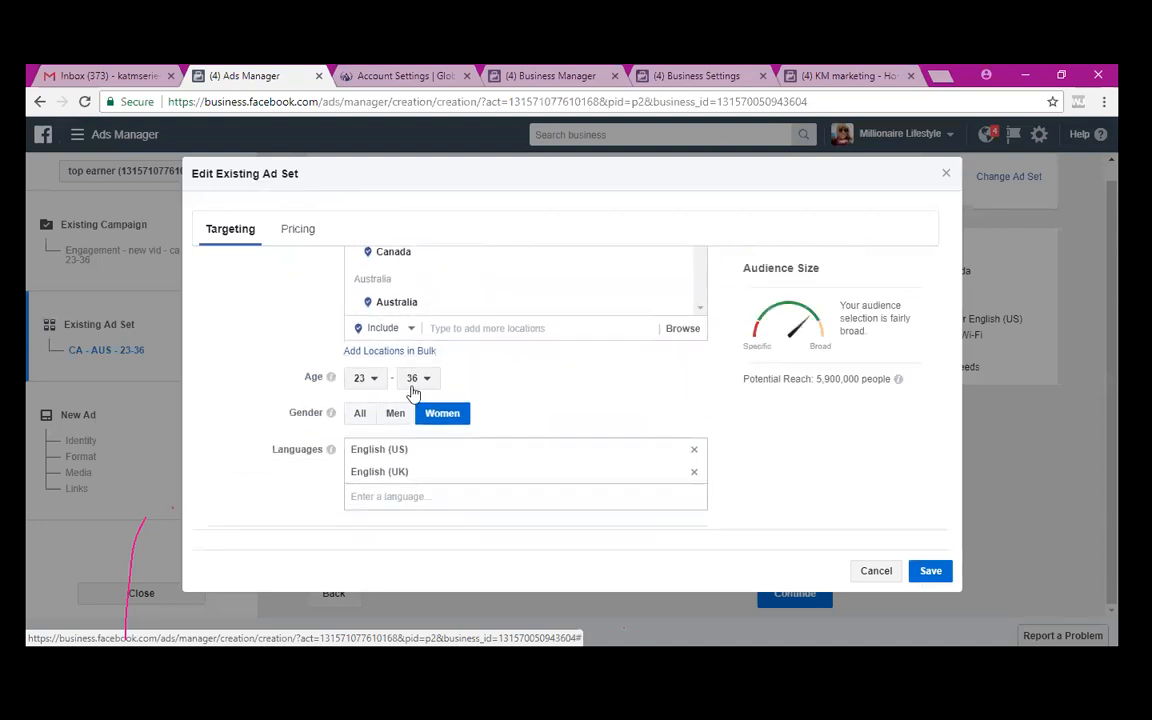
pyautogui.click(416, 383)
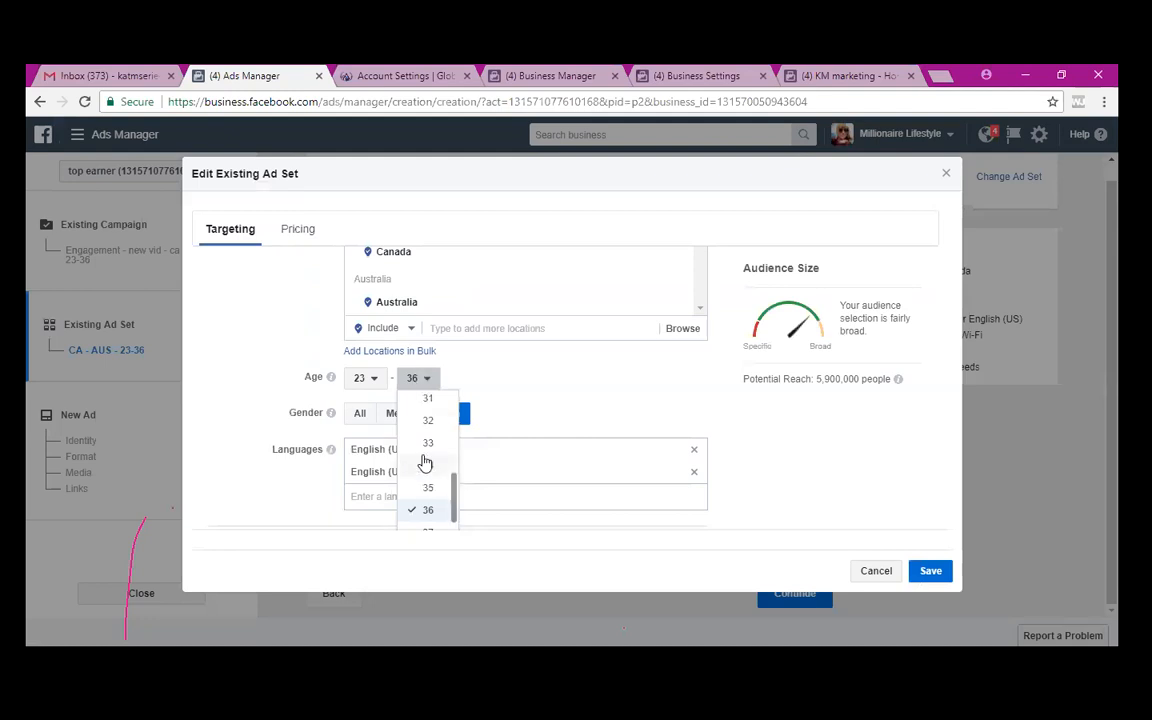
pyautogui.scroll(2, 424, 460)
pyautogui.scroll(1, 424, 457)
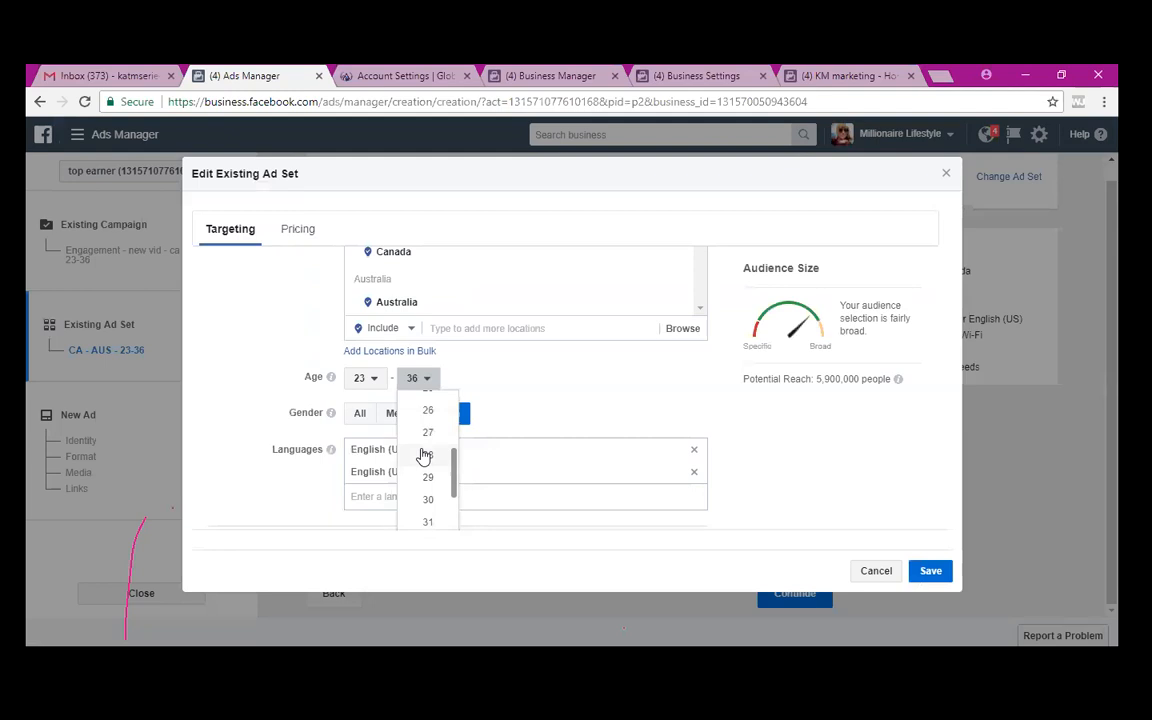
pyautogui.scroll(2, 424, 457)
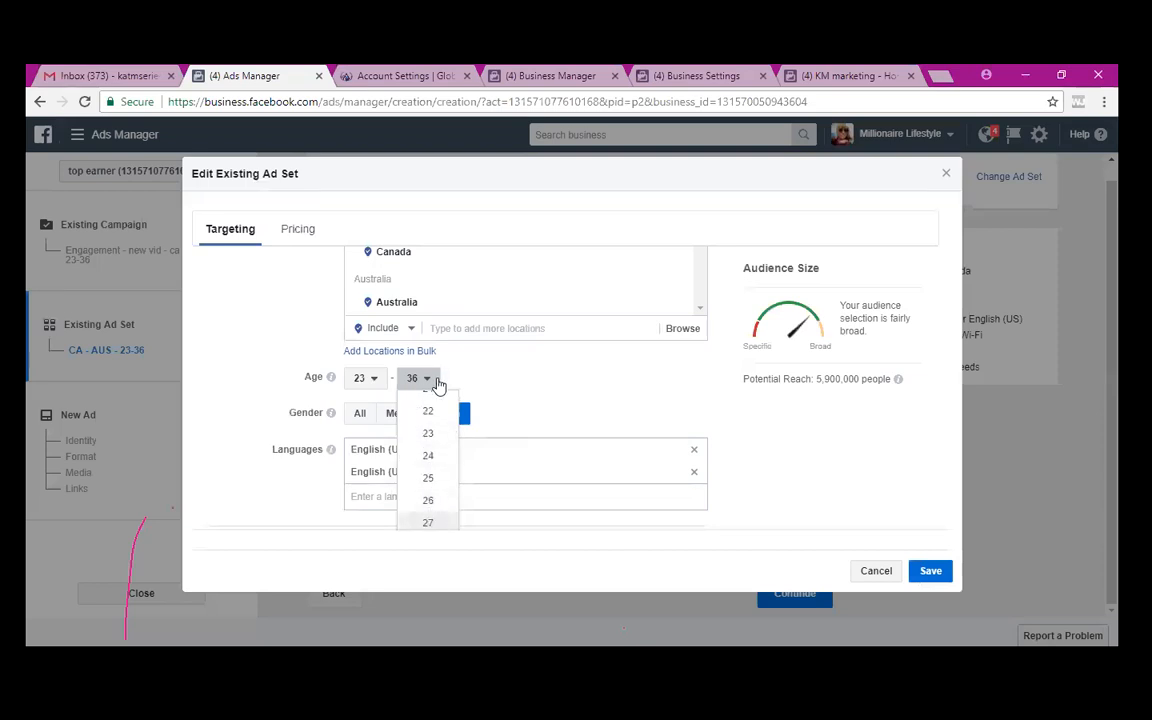
pyautogui.scroll(-3, 602, 406)
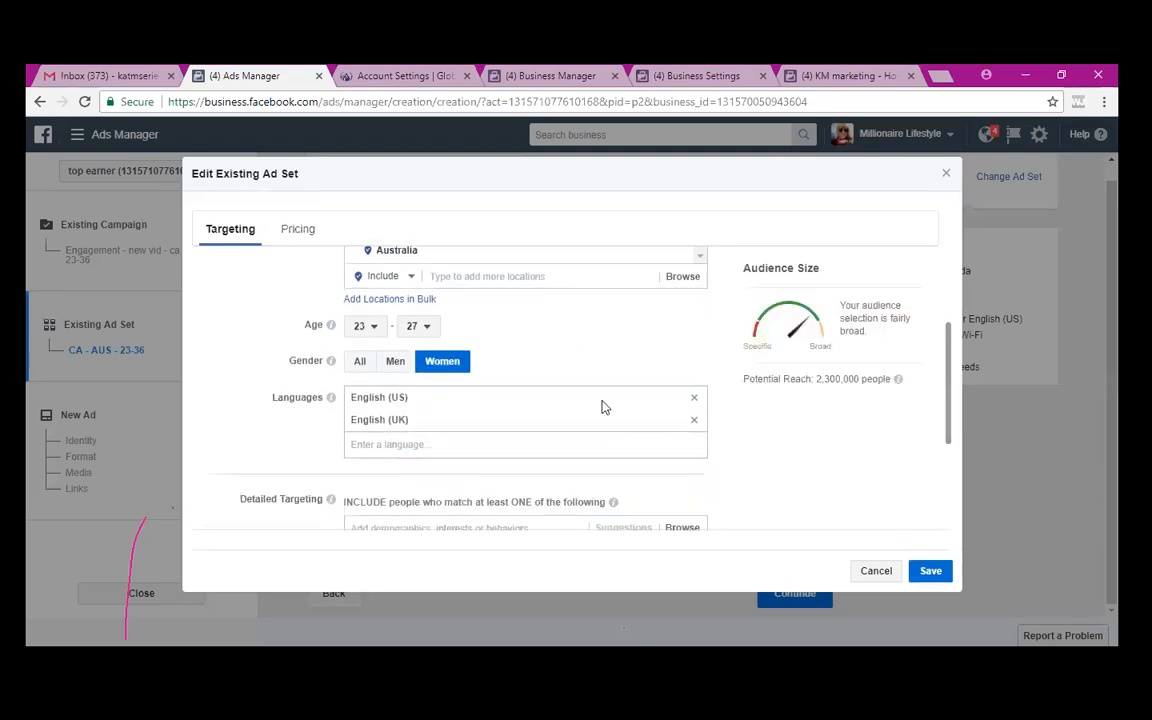
pyautogui.scroll(-1, 603, 407)
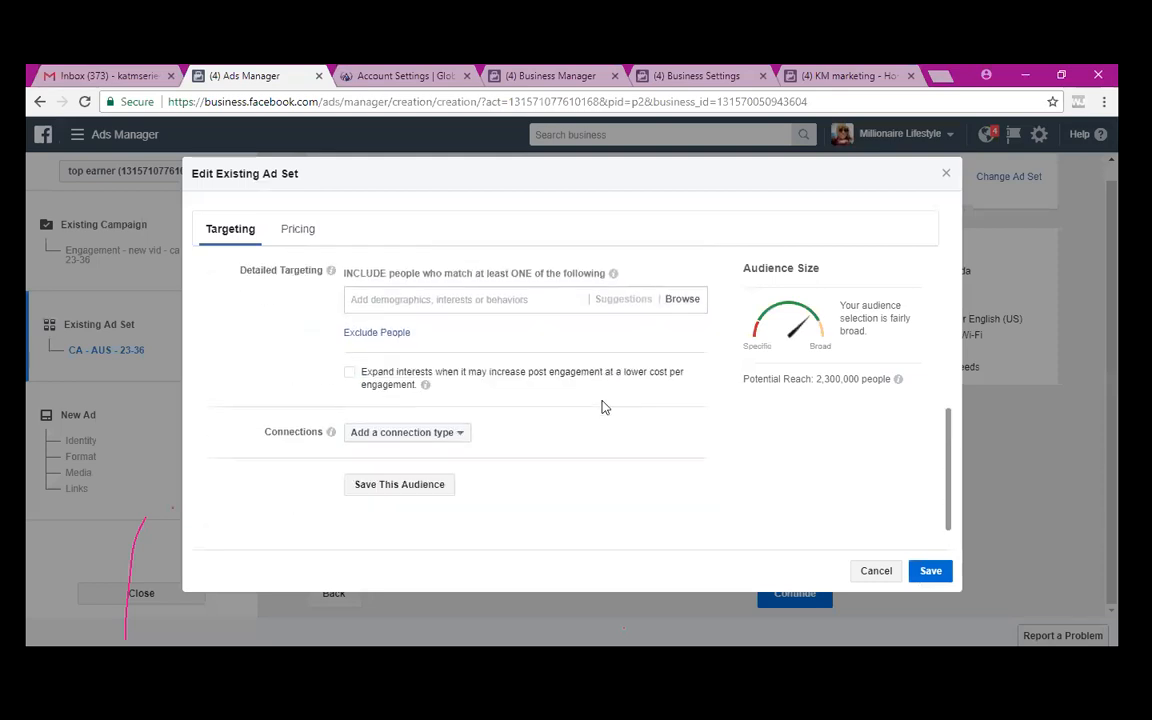
pyautogui.click(934, 572)
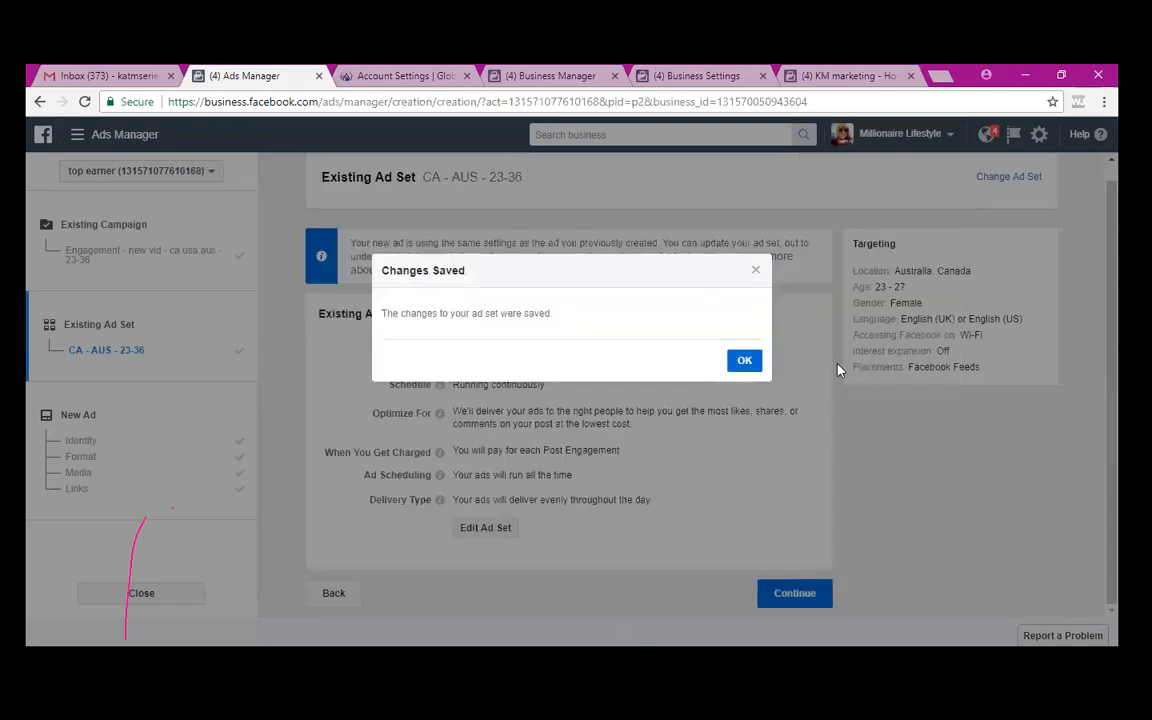
# - In Change Ad Set, edit the ad set name from 'CA - AUS - 23-36' toward 'CA - AUS - 23-27'
pyautogui.click(753, 364)
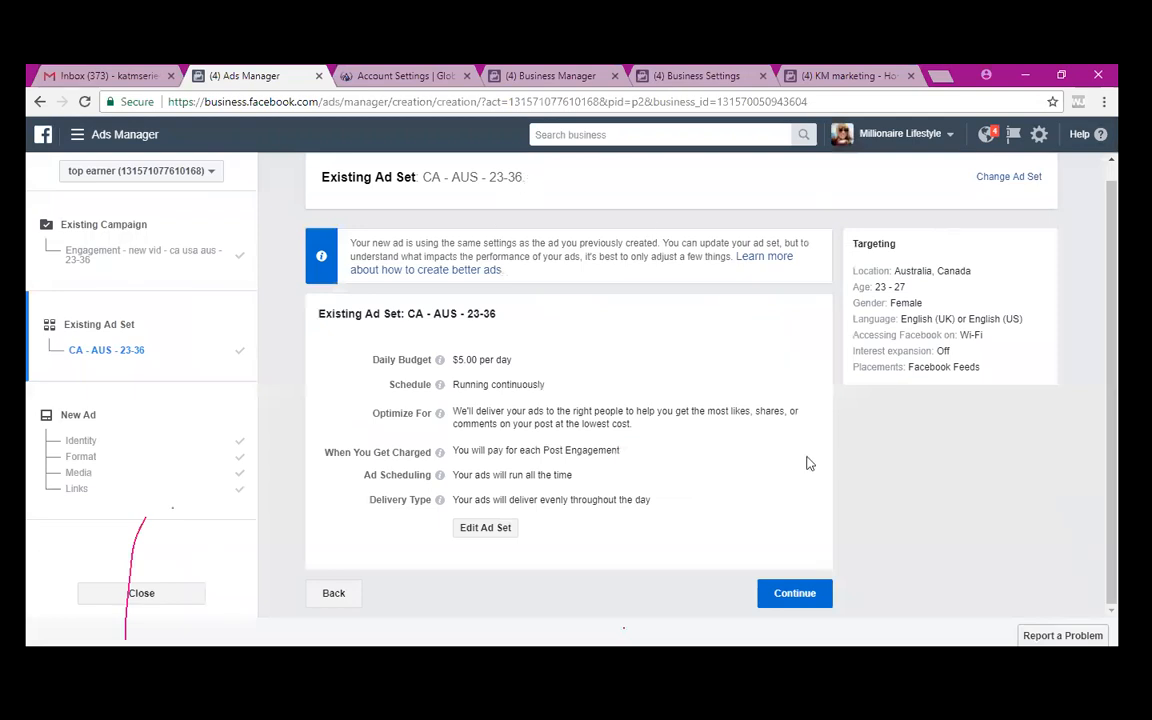
pyautogui.click(1002, 180)
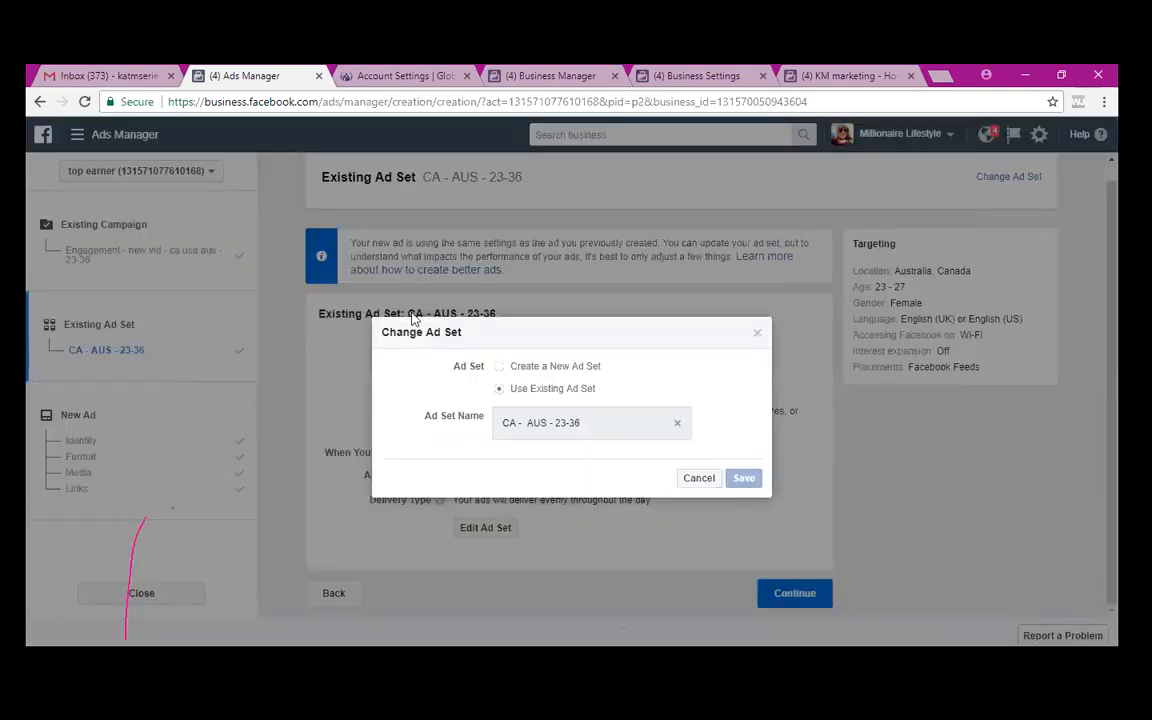
pyautogui.click(595, 421)
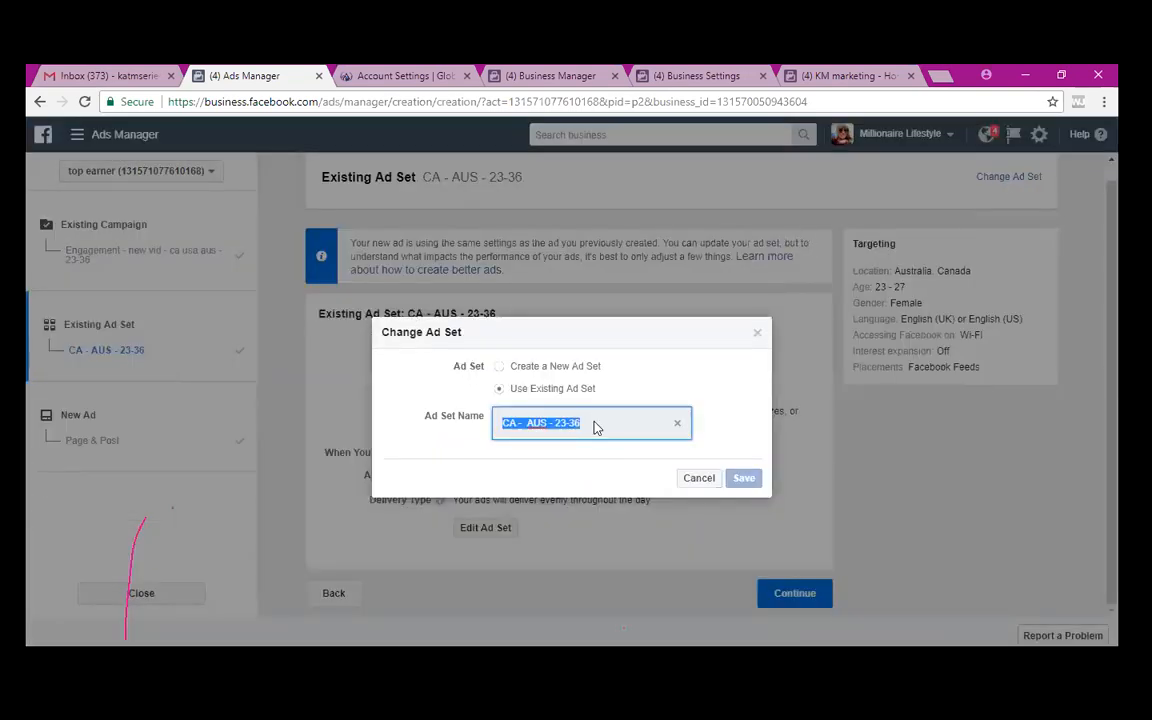
pyautogui.click(595, 427)
pyautogui.press('BackSpace')
pyautogui.press('BackSpace')
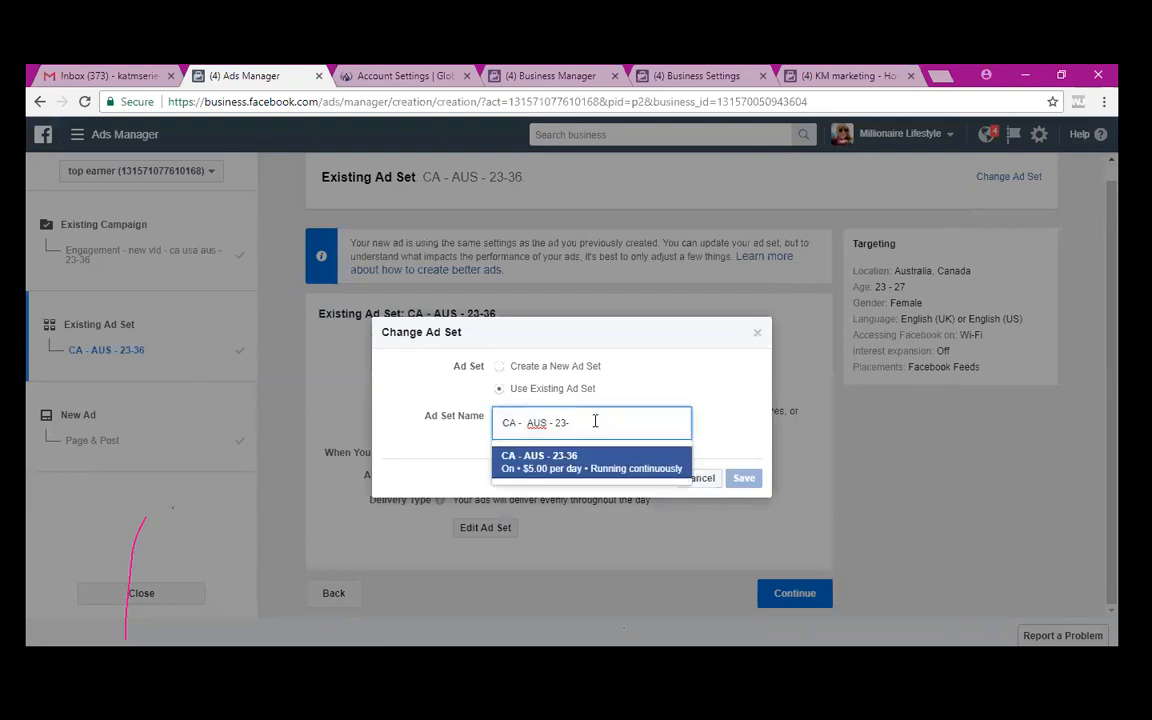
pyautogui.write('2')
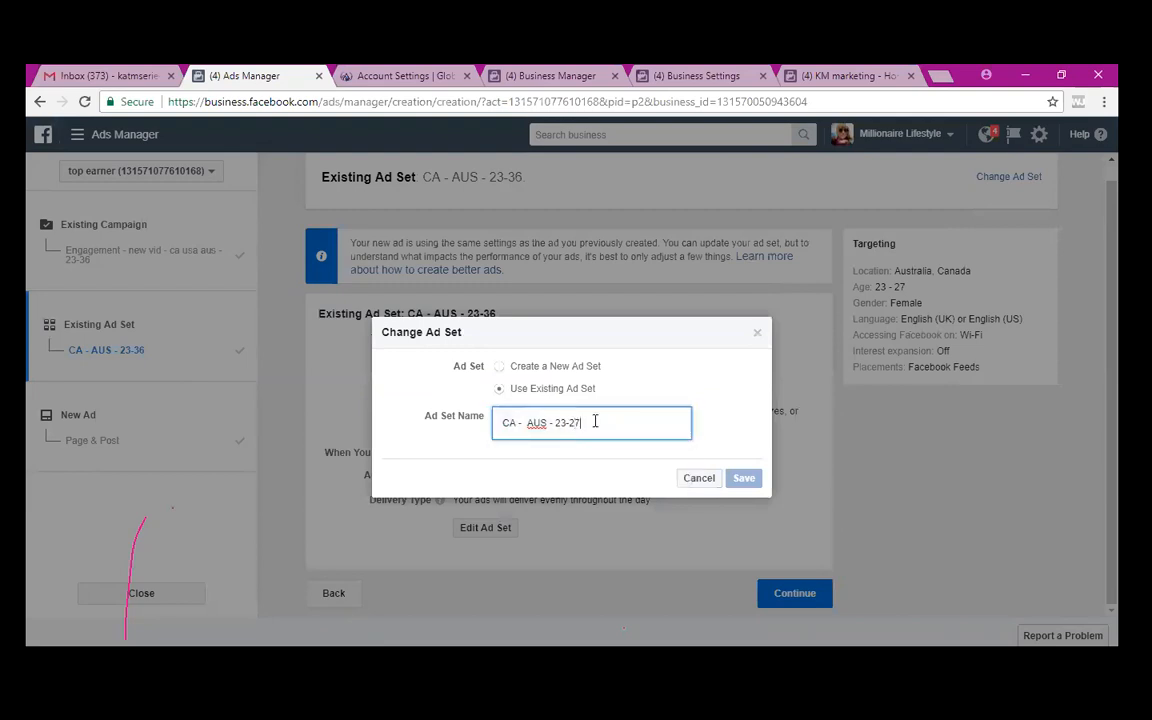
pyautogui.write('7')
# - Cancel the ad set dialogs and leave the unfinished ad without saving changes
pyautogui.click(701, 479)
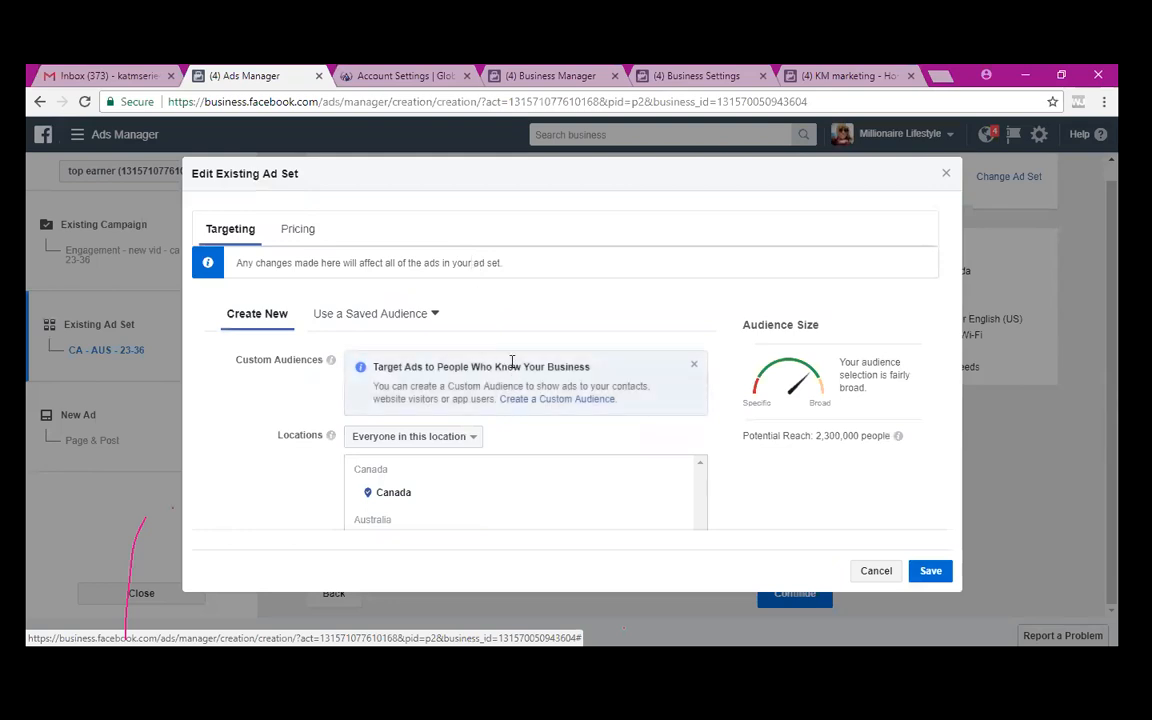
pyautogui.scroll(-4, 512, 365)
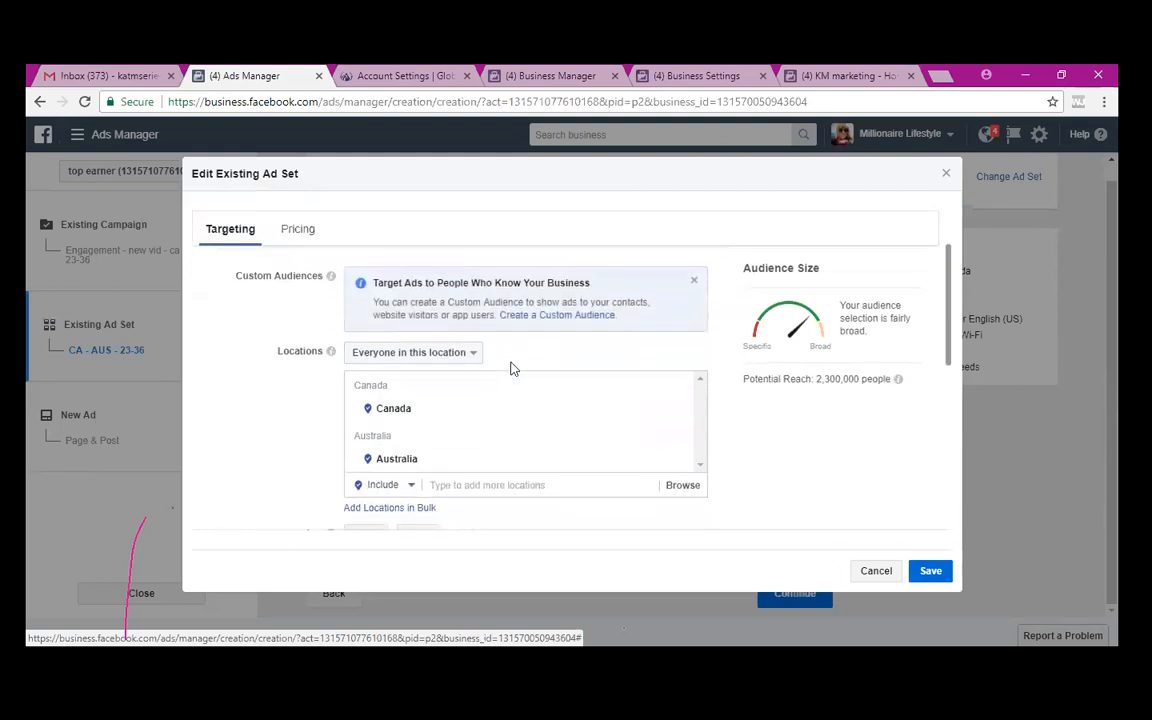
pyautogui.scroll(4, 512, 370)
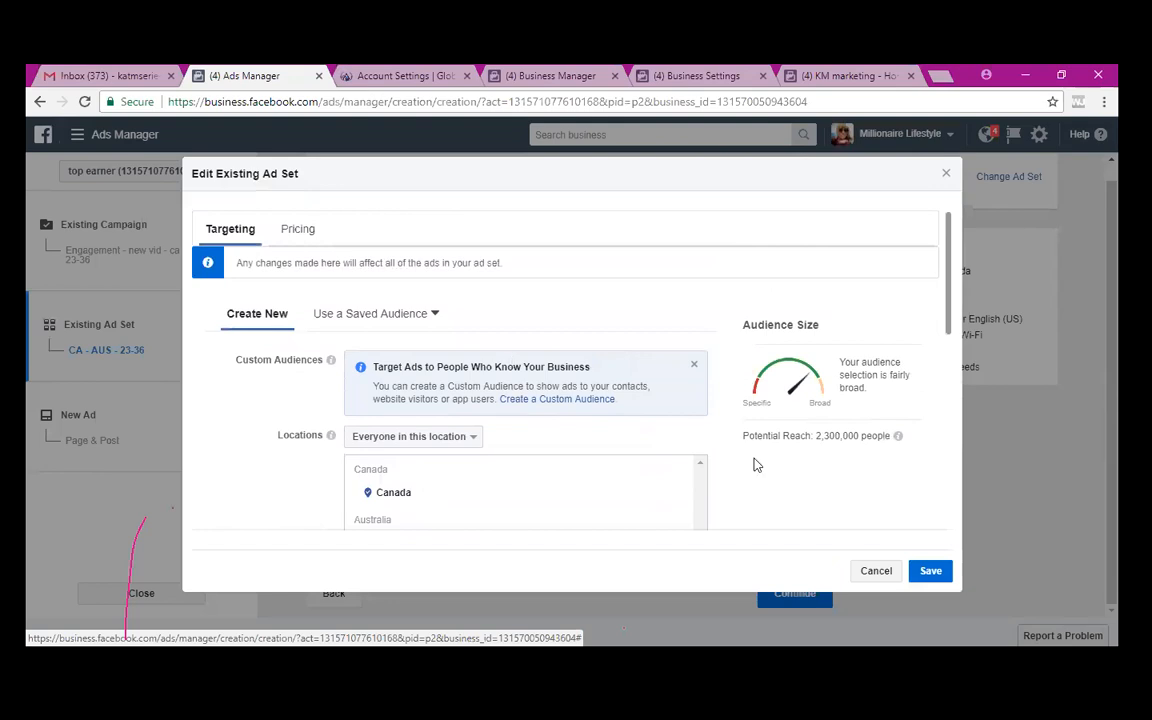
pyautogui.click(872, 574)
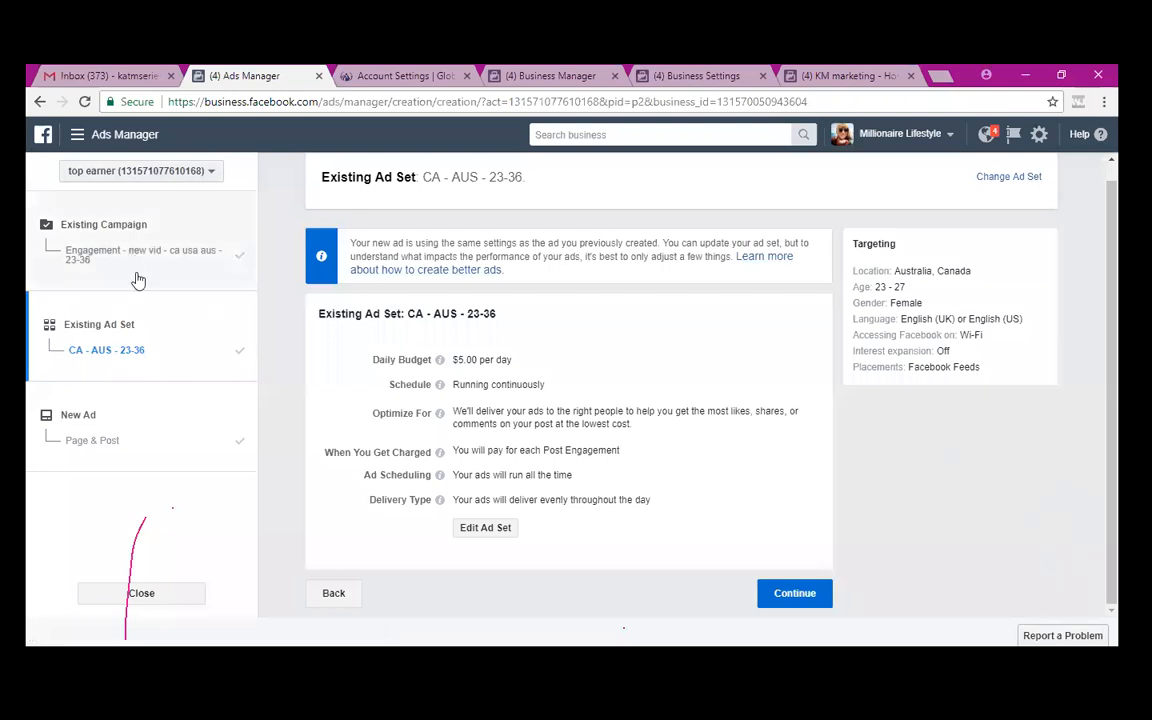
pyautogui.click(143, 593)
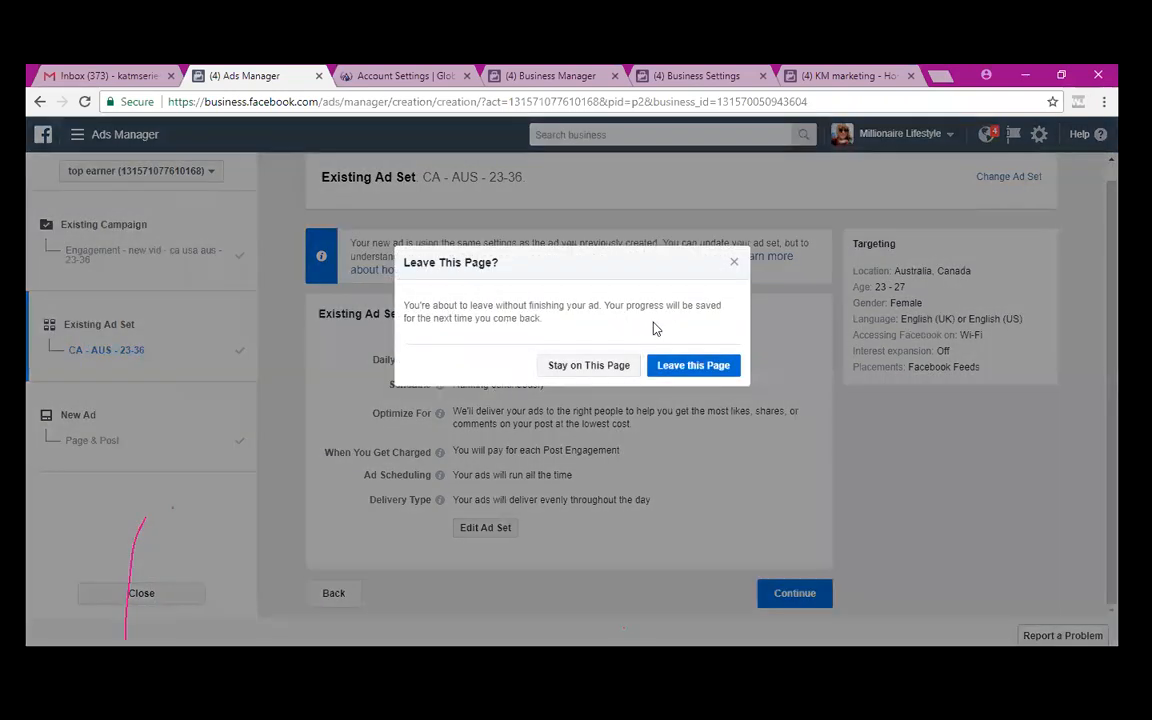
pyautogui.click(680, 372)
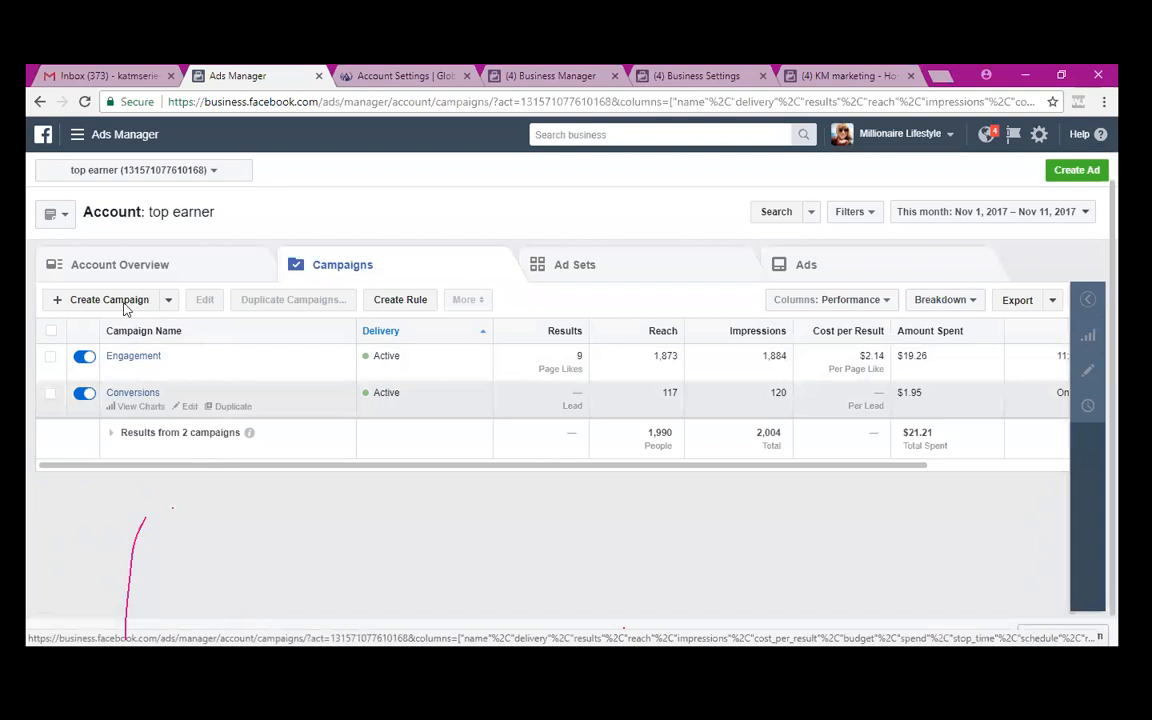
# - Reload the Campaigns list and select the new 'Engagement - new vid - ca usa aus - 23-36' campaign
pyautogui.click(86, 102)
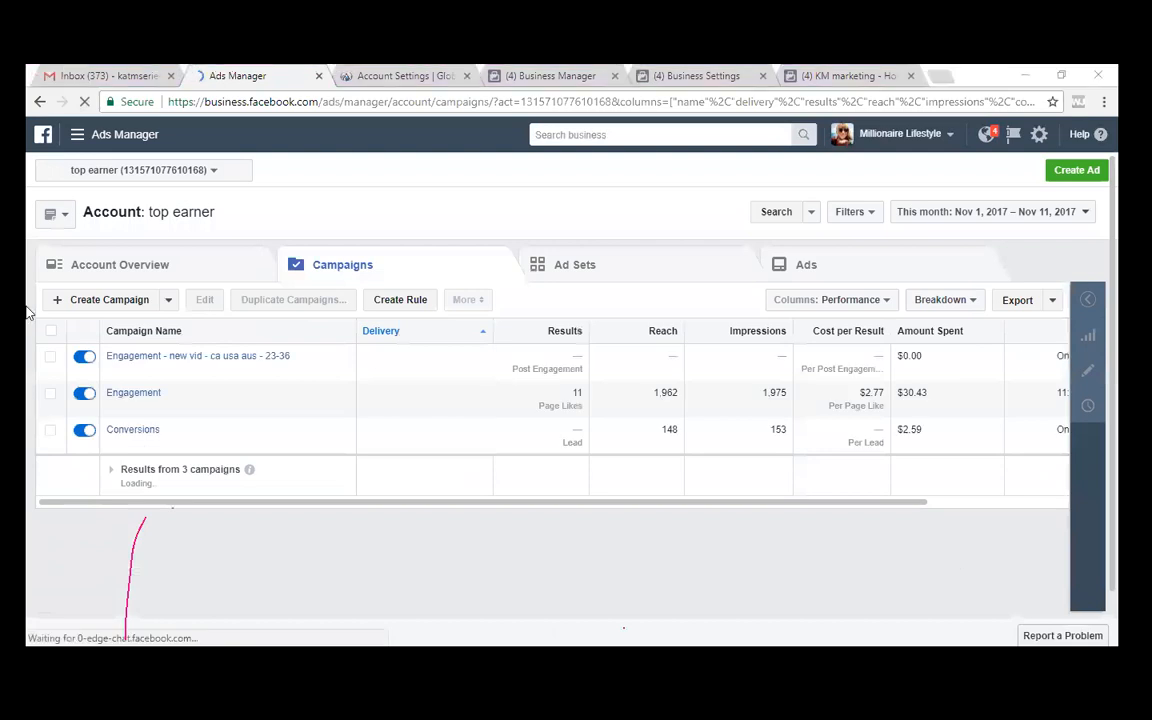
pyautogui.click(51, 356)
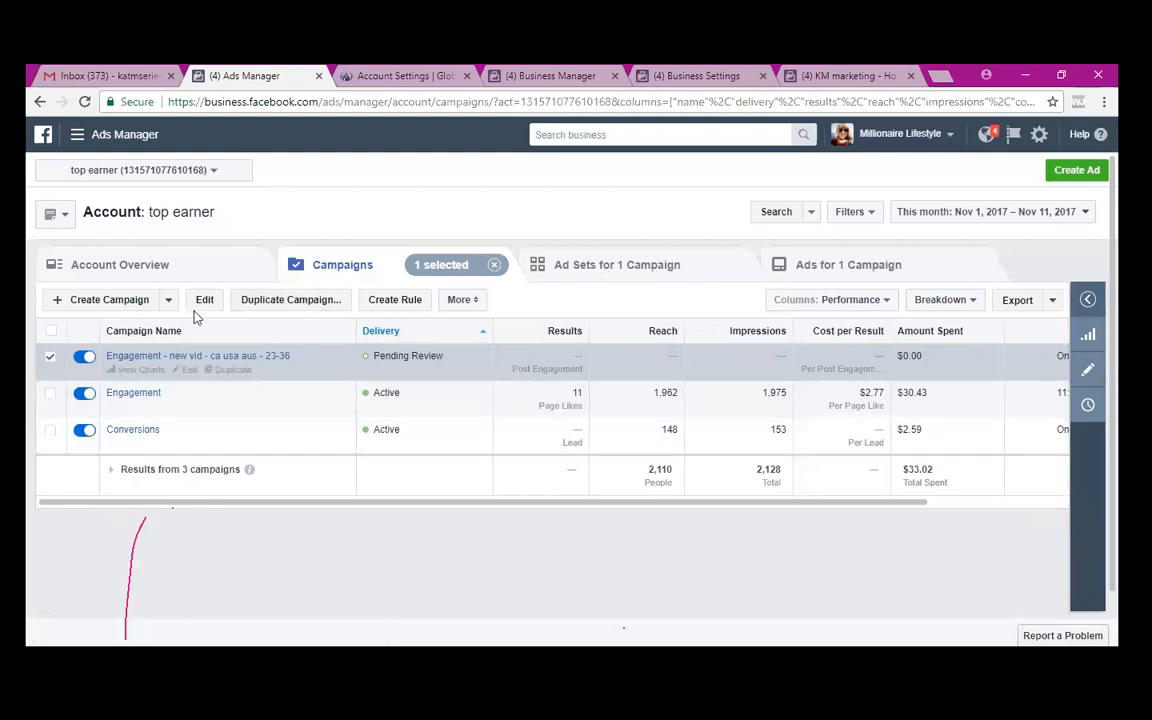
# - Duplicate the Engagement campaign and edit its copied ad set 'CA - AUS - 23-36 - Copy'
pyautogui.click(294, 301)
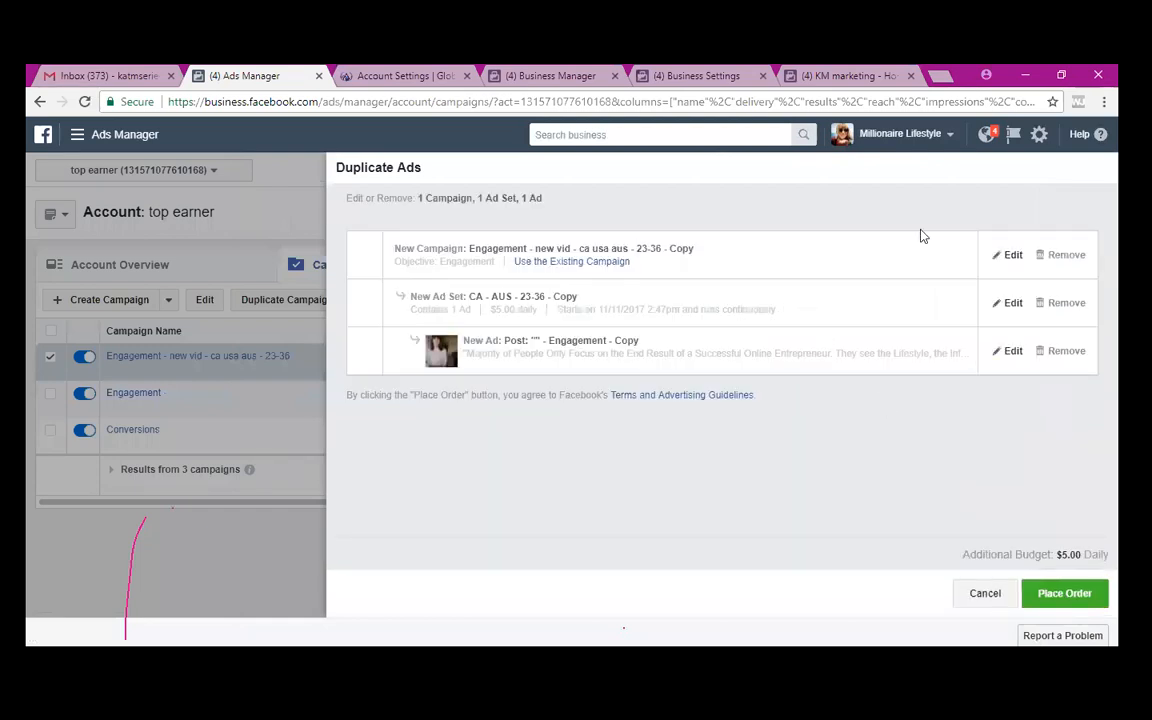
pyautogui.click(511, 313)
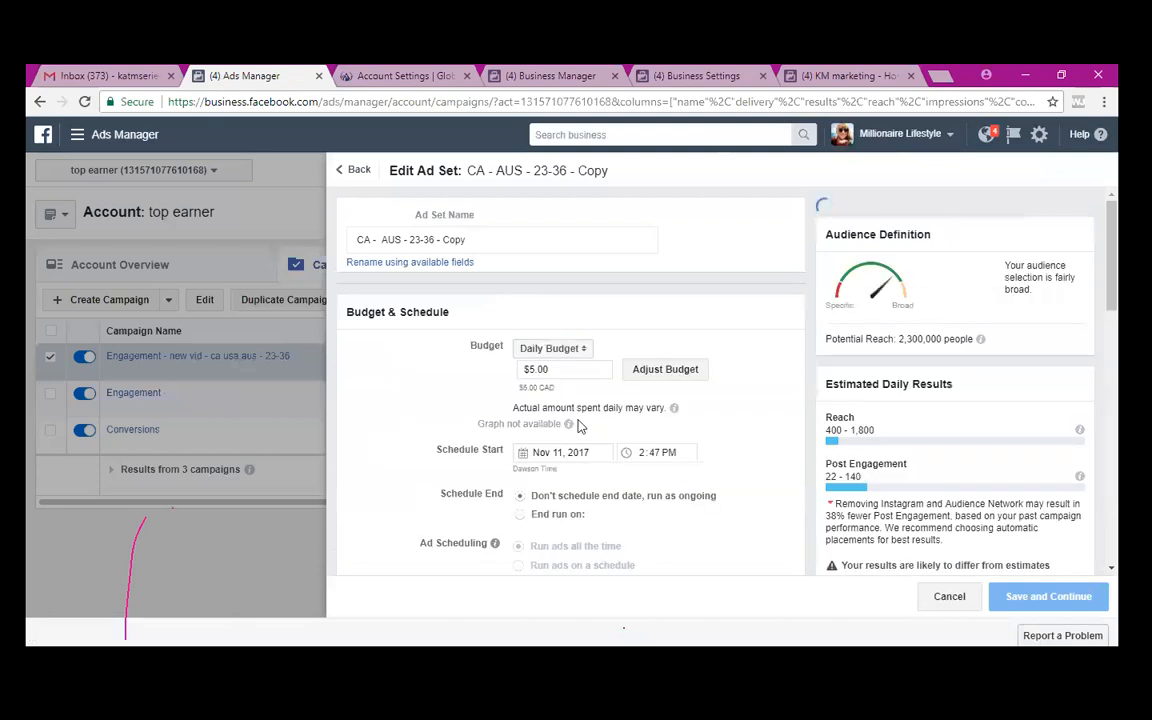
# - Rename the copied ad set to 'CA - AUS - 23-27' and save it
pyautogui.click(470, 240)
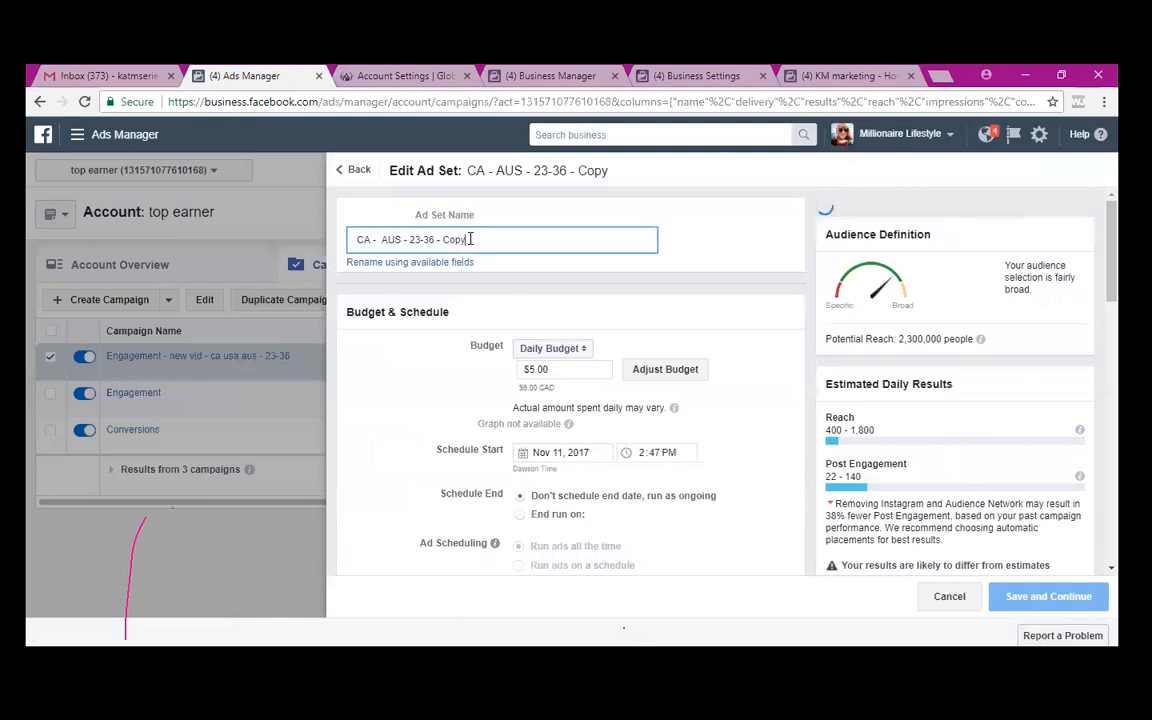
pyautogui.press('BackSpace')
pyautogui.press('BackSpace')
pyautogui.press('BackSpace')
pyautogui.press('BackSpace')
pyautogui.press('BackSpace')
pyautogui.press('BackSpace')
pyautogui.press('BackSpace')
pyautogui.press('BackSpace')
pyautogui.press('BackSpace')
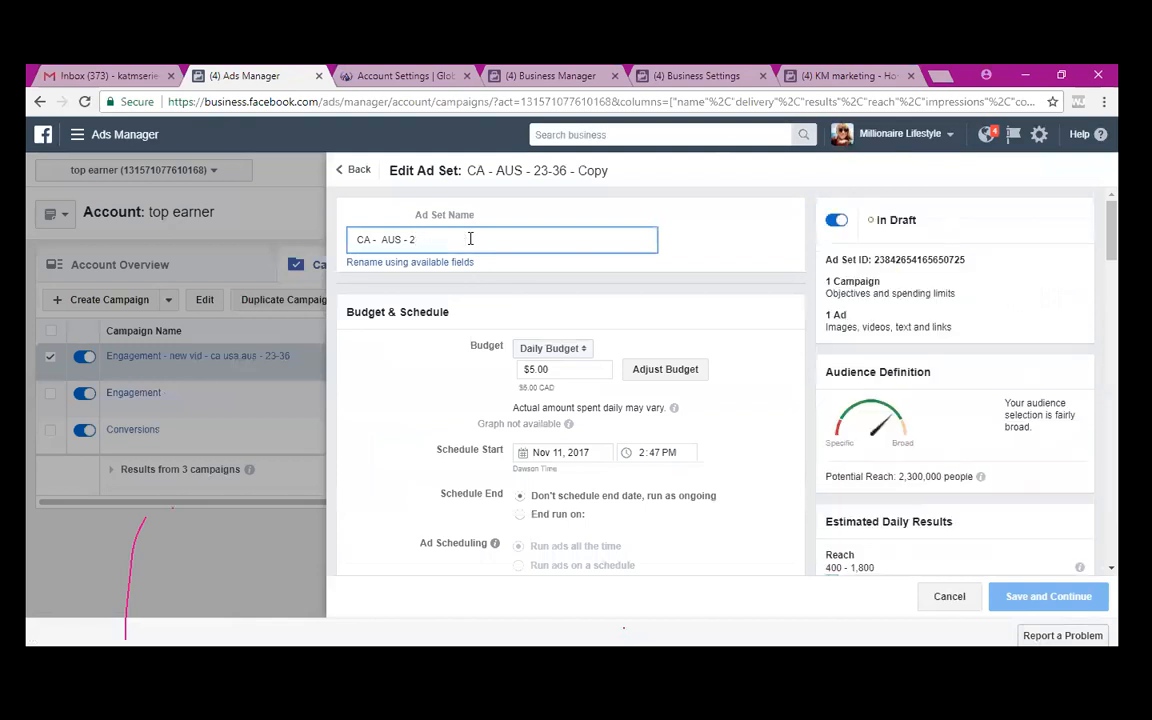
pyautogui.write('3-27')
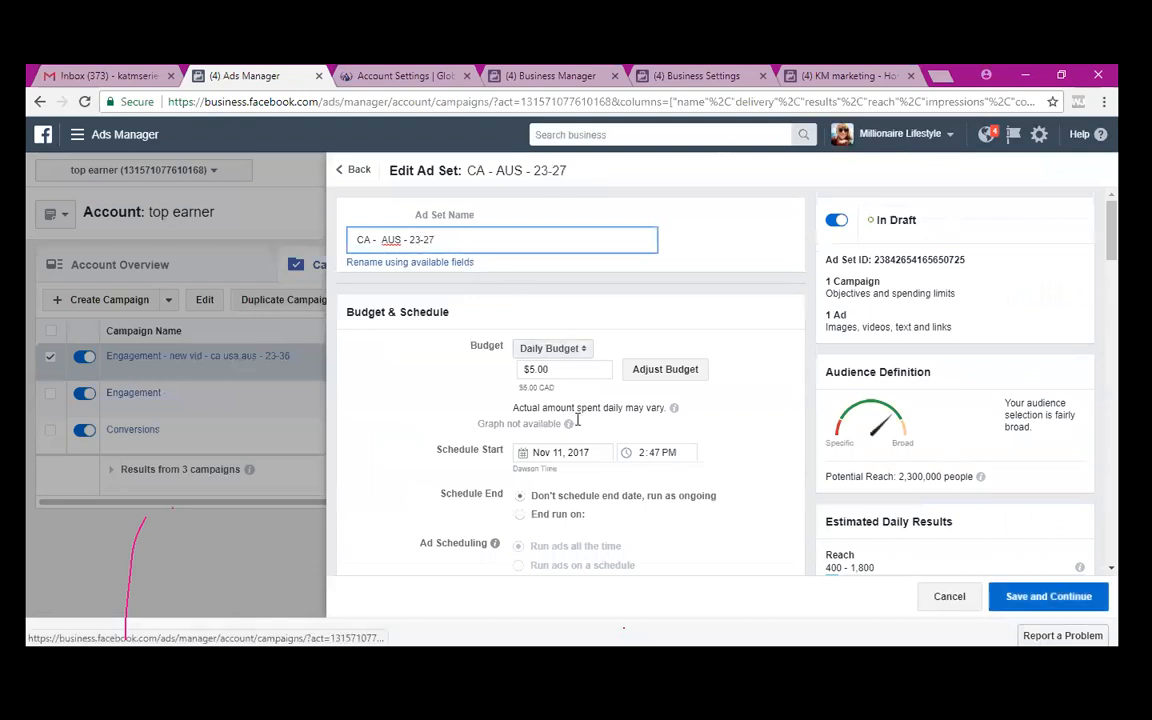
pyautogui.scroll(-7, 601, 484)
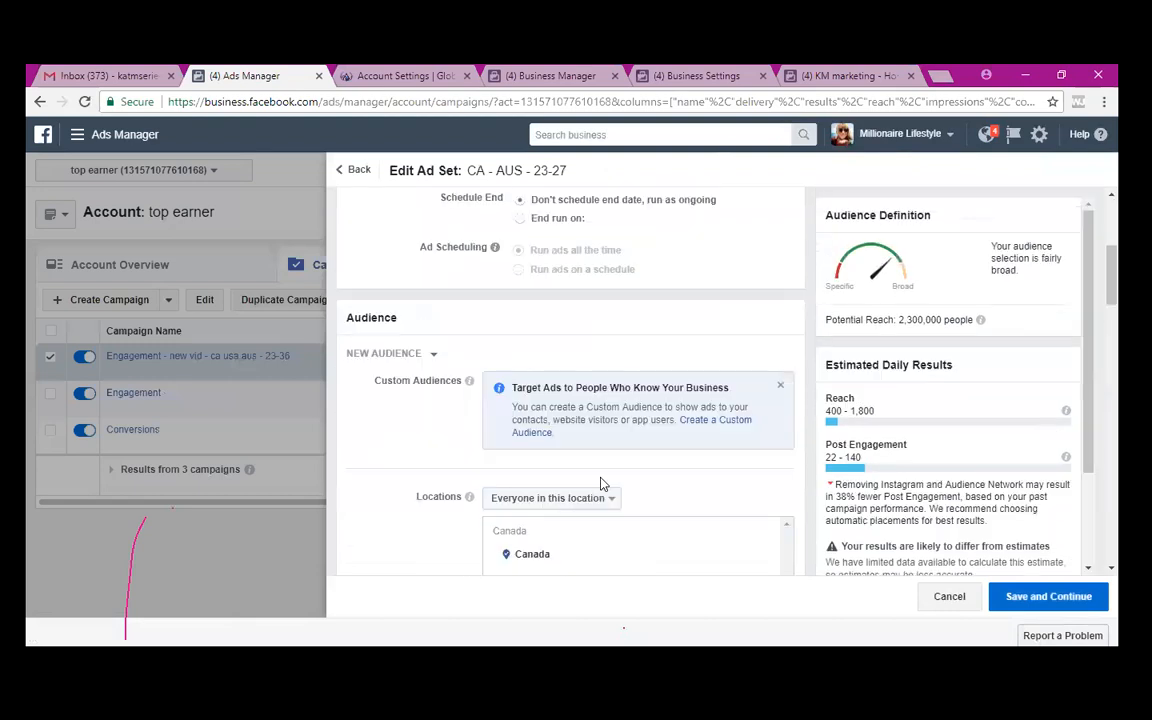
pyautogui.scroll(-1, 601, 484)
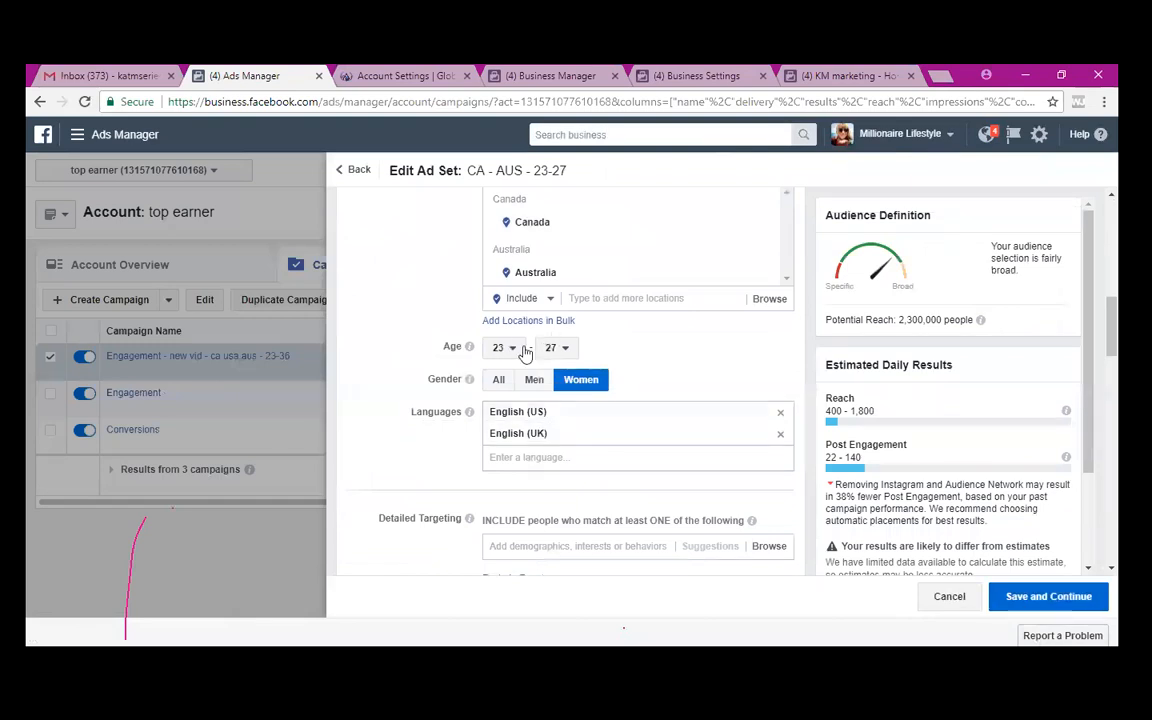
pyautogui.click(1038, 600)
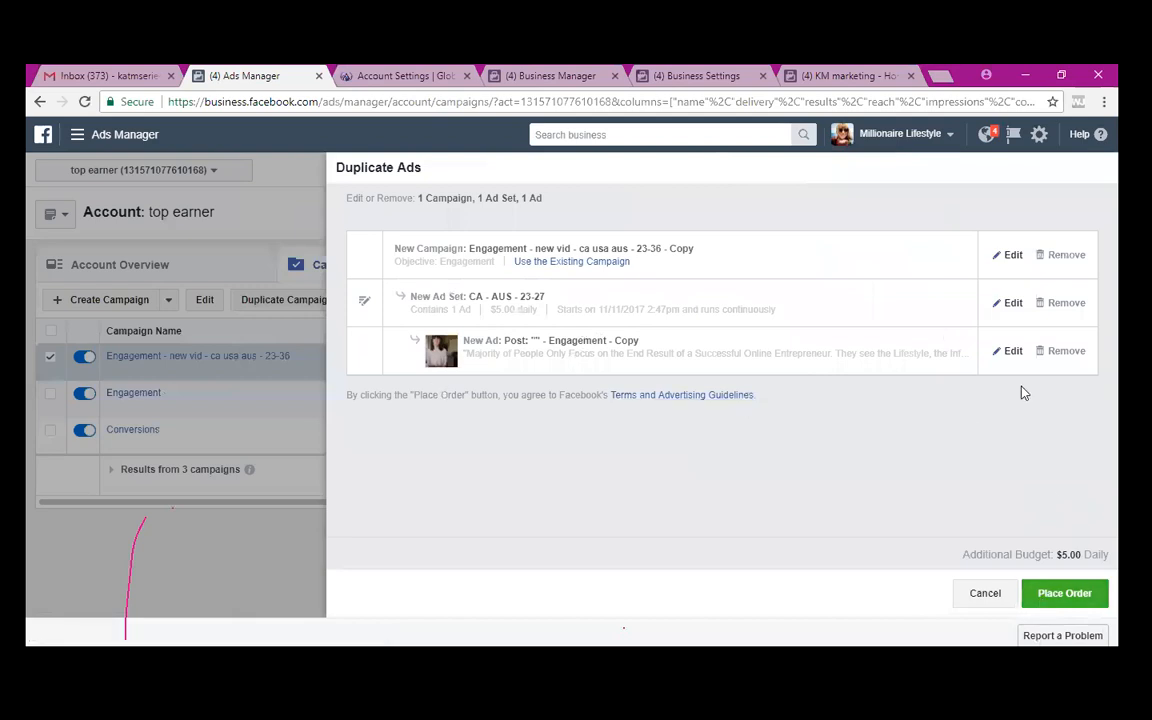
# - Place the order for the duplicated campaign 'Engagement - new vid - ca usa aus - 23-36 - Copy'
pyautogui.rightClick(1075, 597)
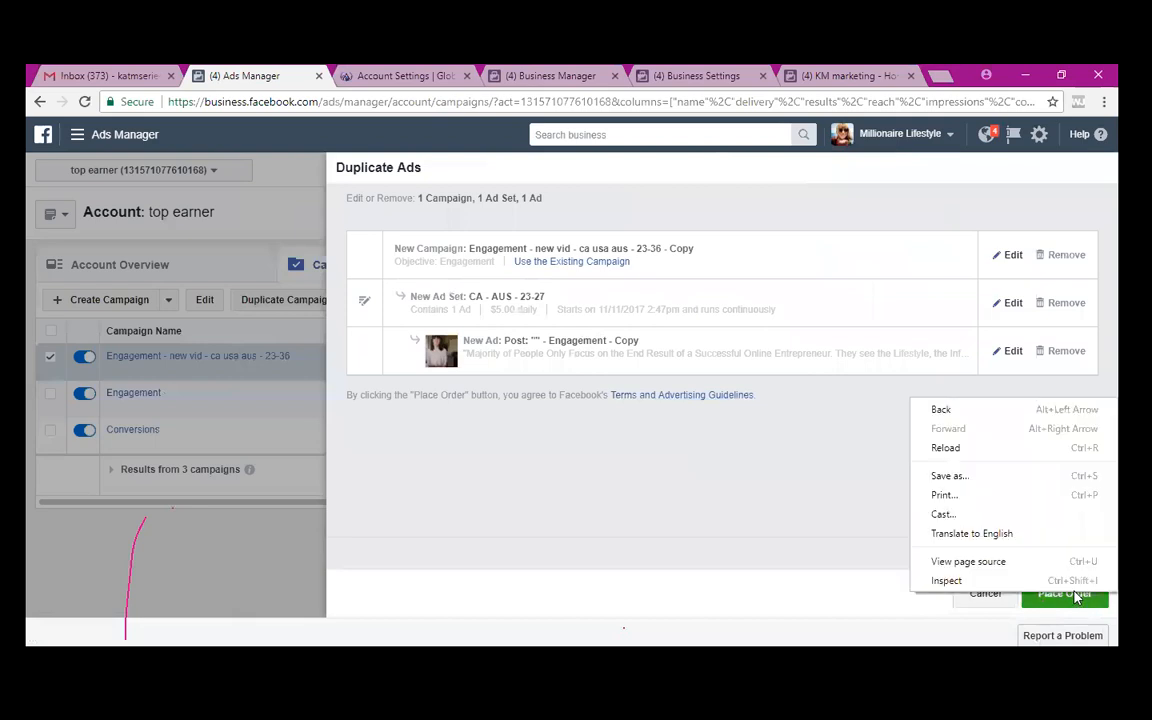
pyautogui.rightClick(797, 472)
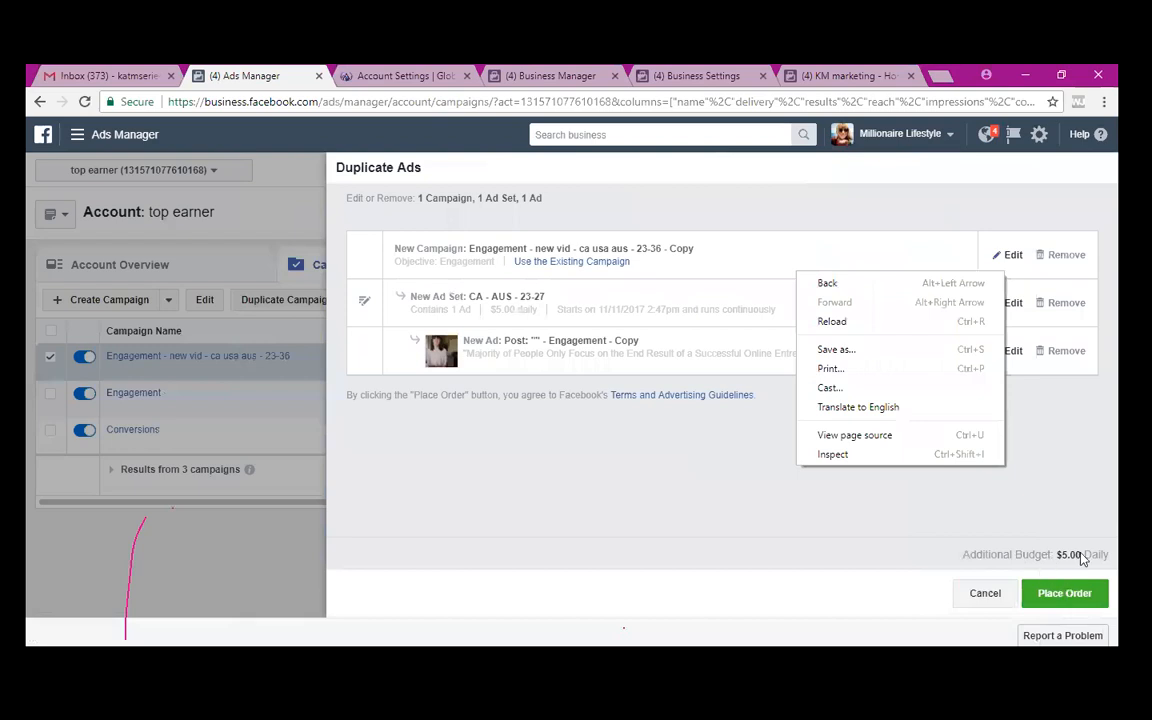
pyautogui.rightClick(810, 505)
pyautogui.click(812, 540)
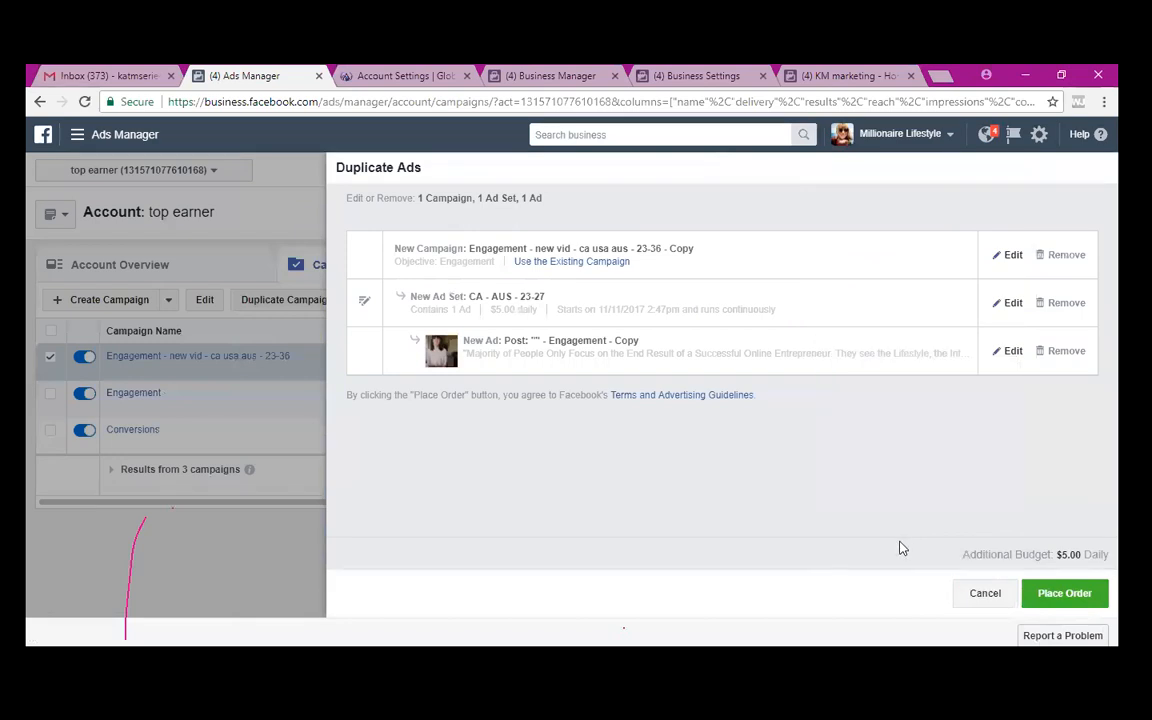
pyautogui.click(1051, 594)
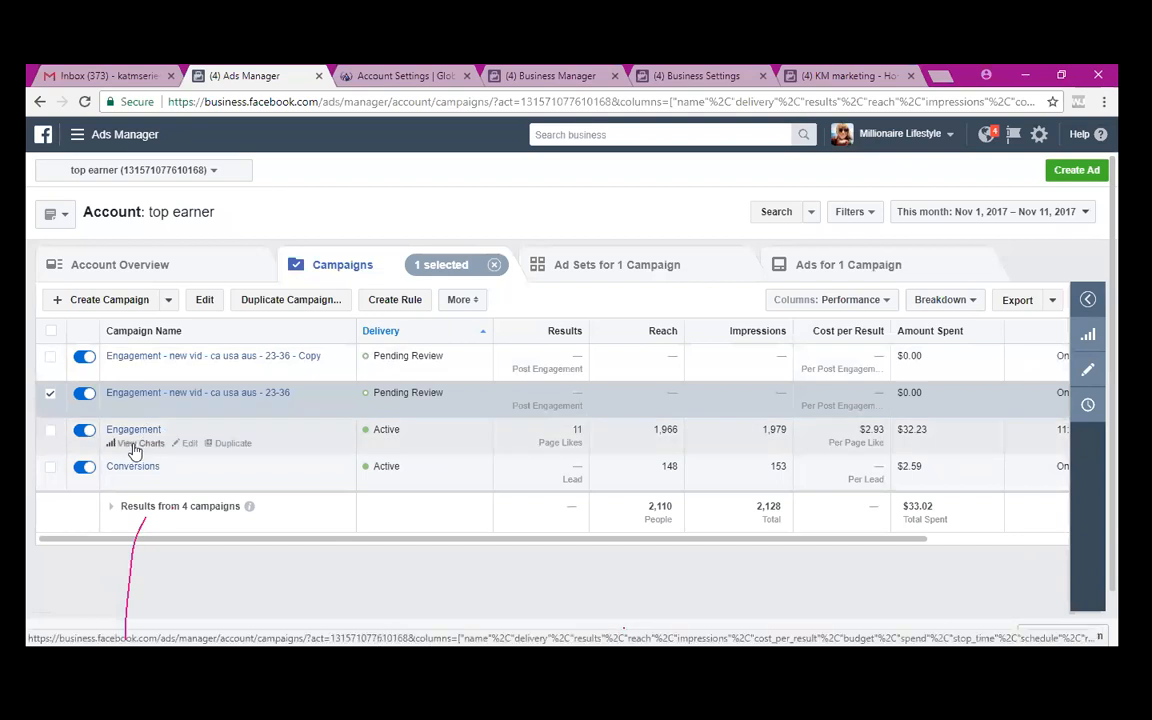
# - Open the Engagement campaign's result charts to view age and gender demographics
pyautogui.click(134, 446)
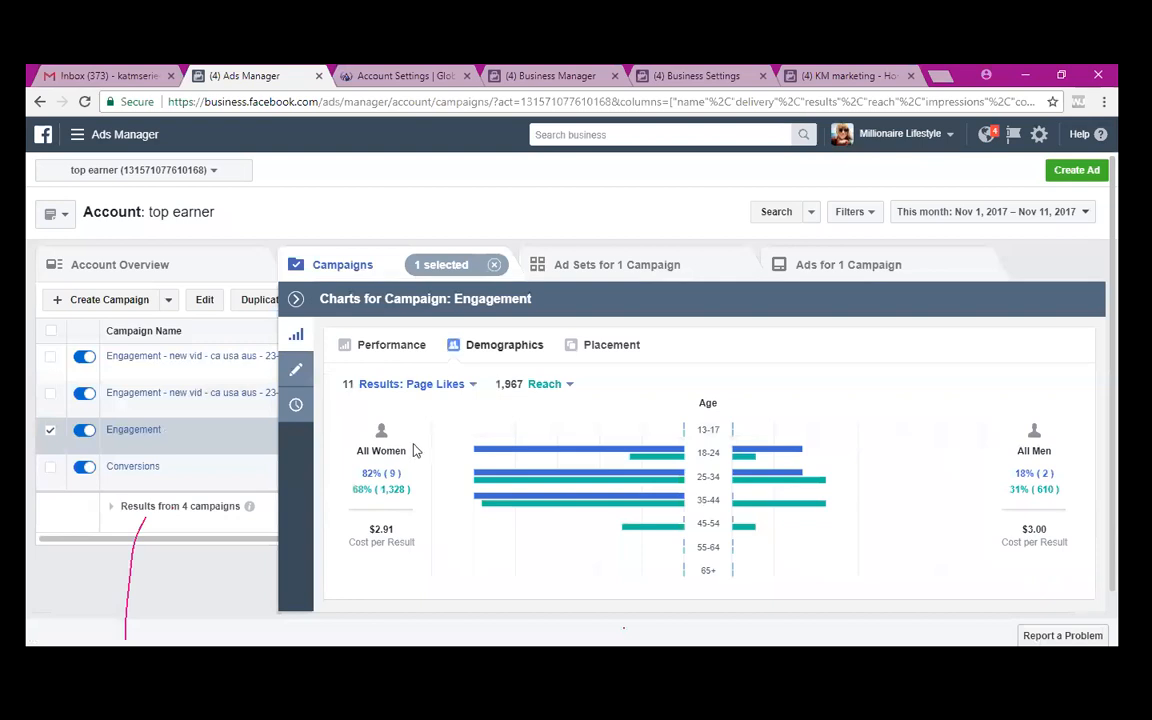
pyautogui.moveTo(458, 478)
pyautogui.click(295, 300)
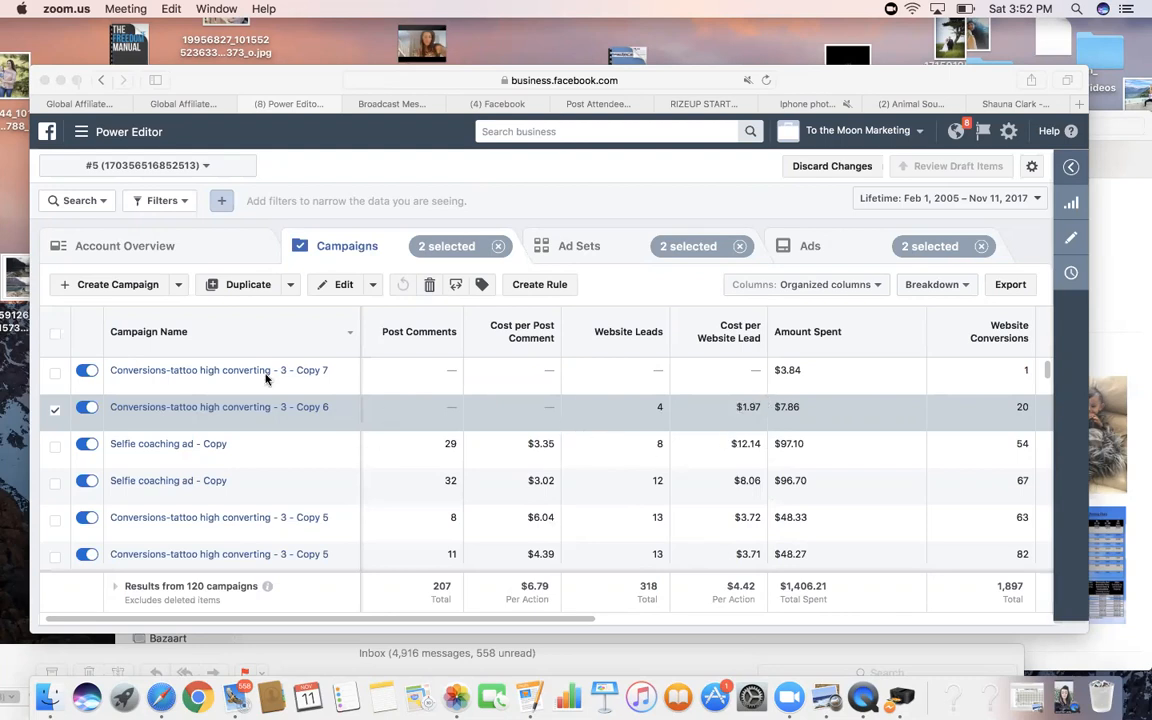
pyautogui.click(123, 136)
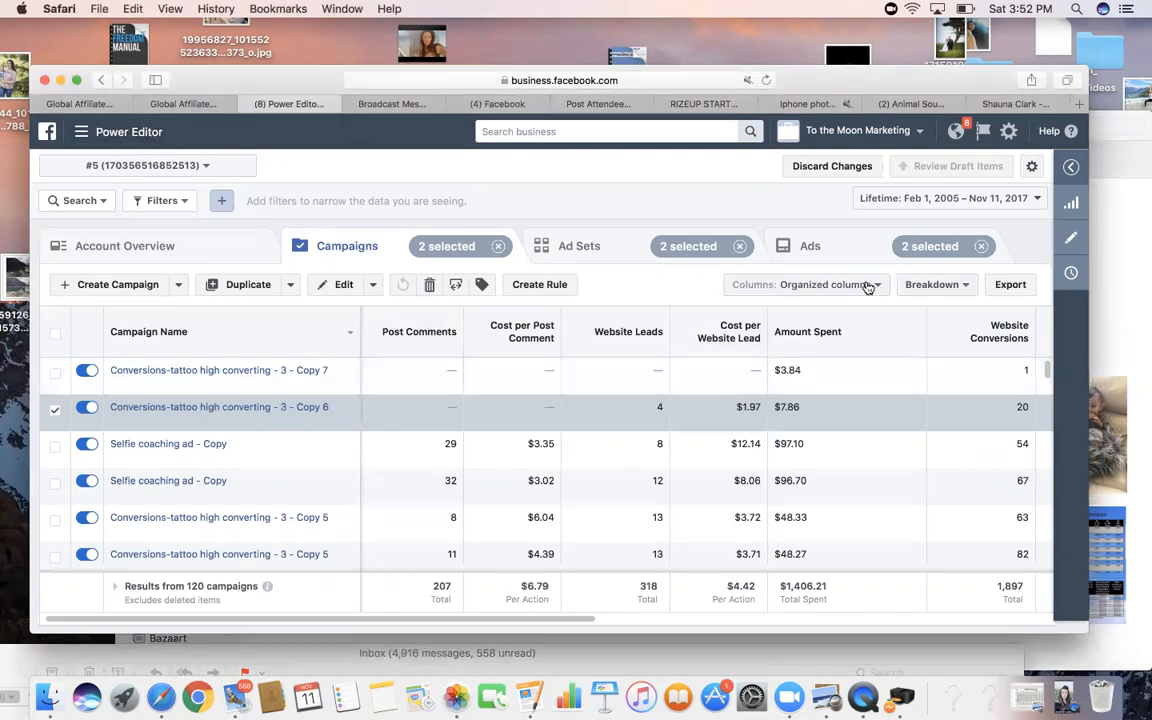
# - Duplicate the Copy 6 campaign three times and confirm all nine draft items for approval
pyautogui.moveTo(643, 366)
pyautogui.click(241, 420)
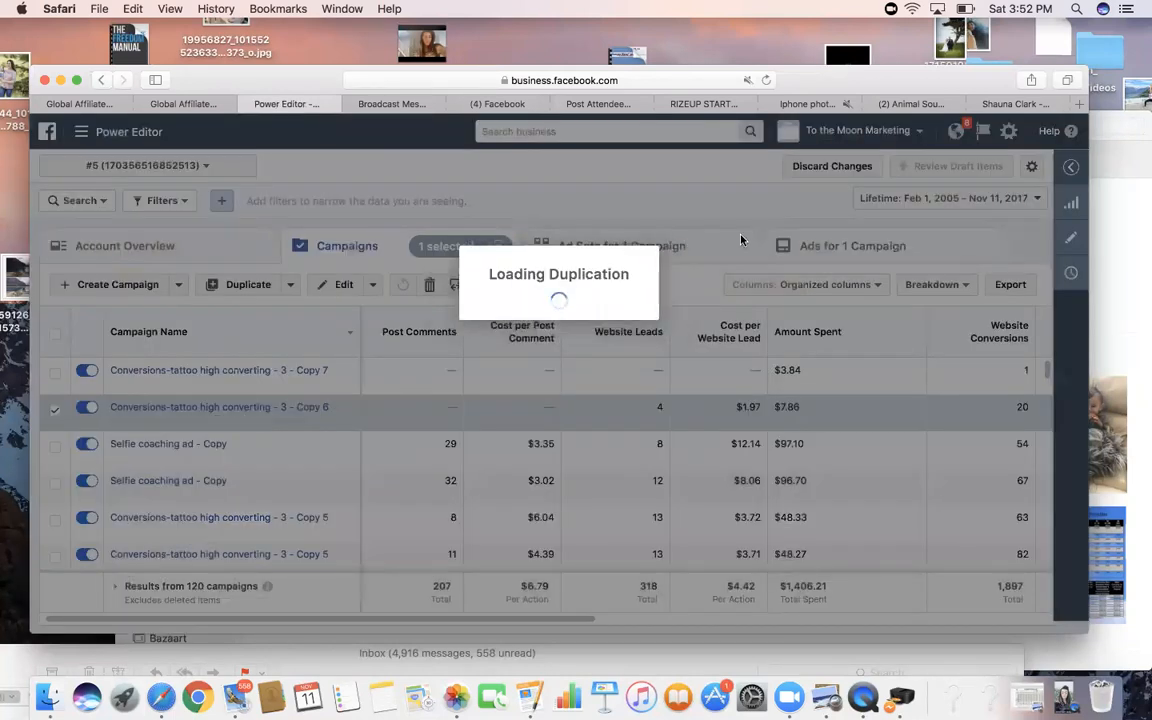
pyautogui.click(545, 312)
pyautogui.click(545, 312)
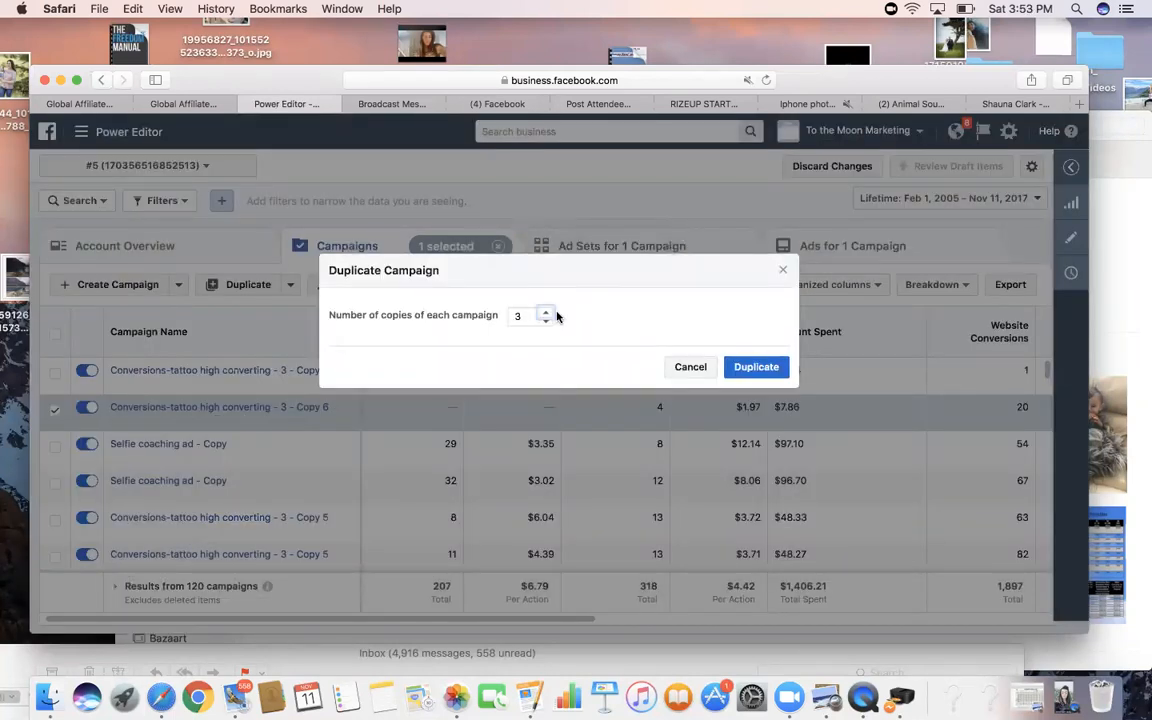
pyautogui.click(772, 369)
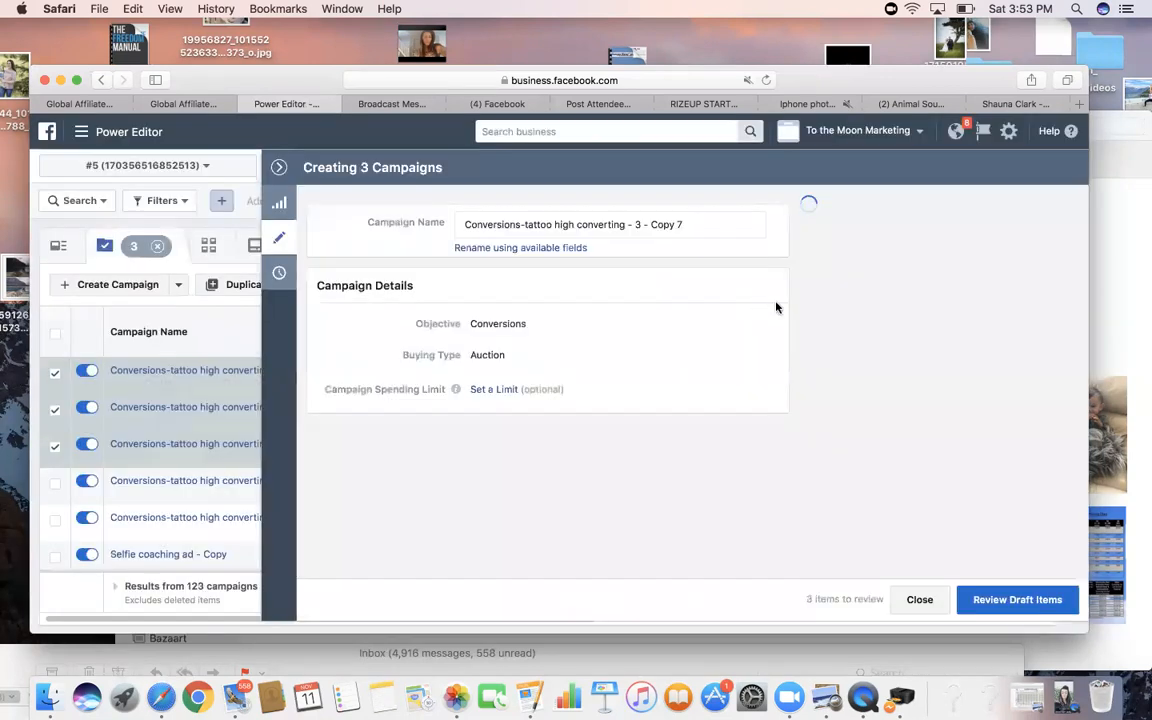
pyautogui.click(1010, 599)
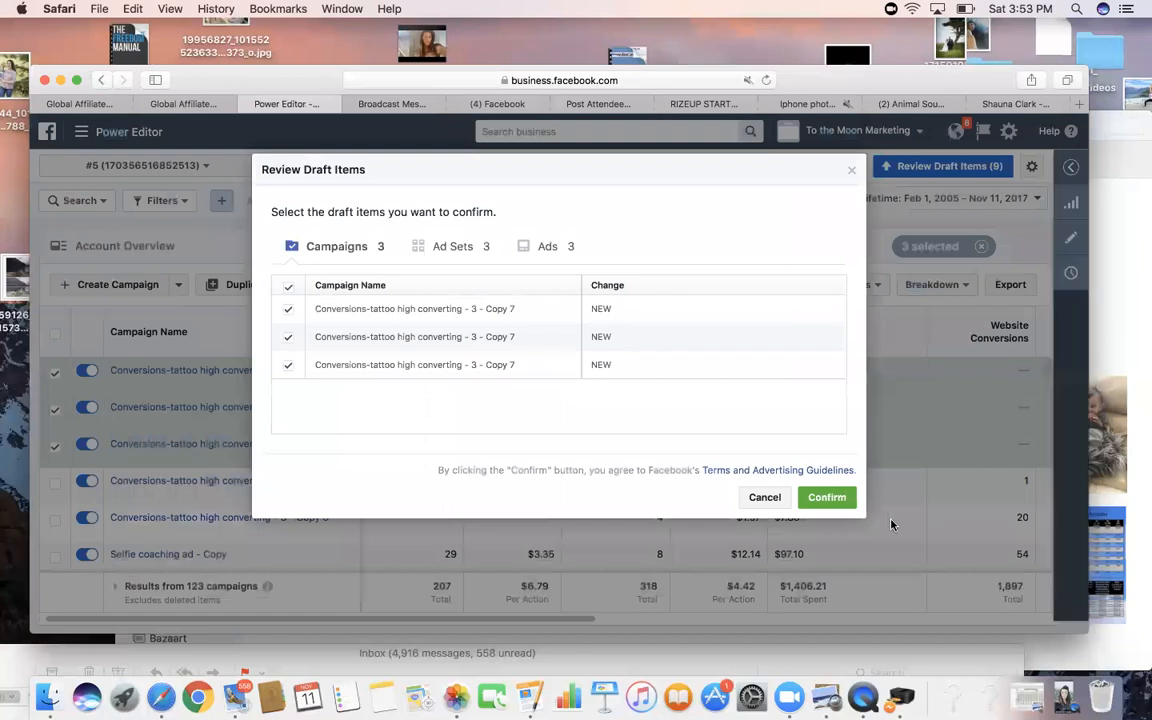
pyautogui.click(846, 500)
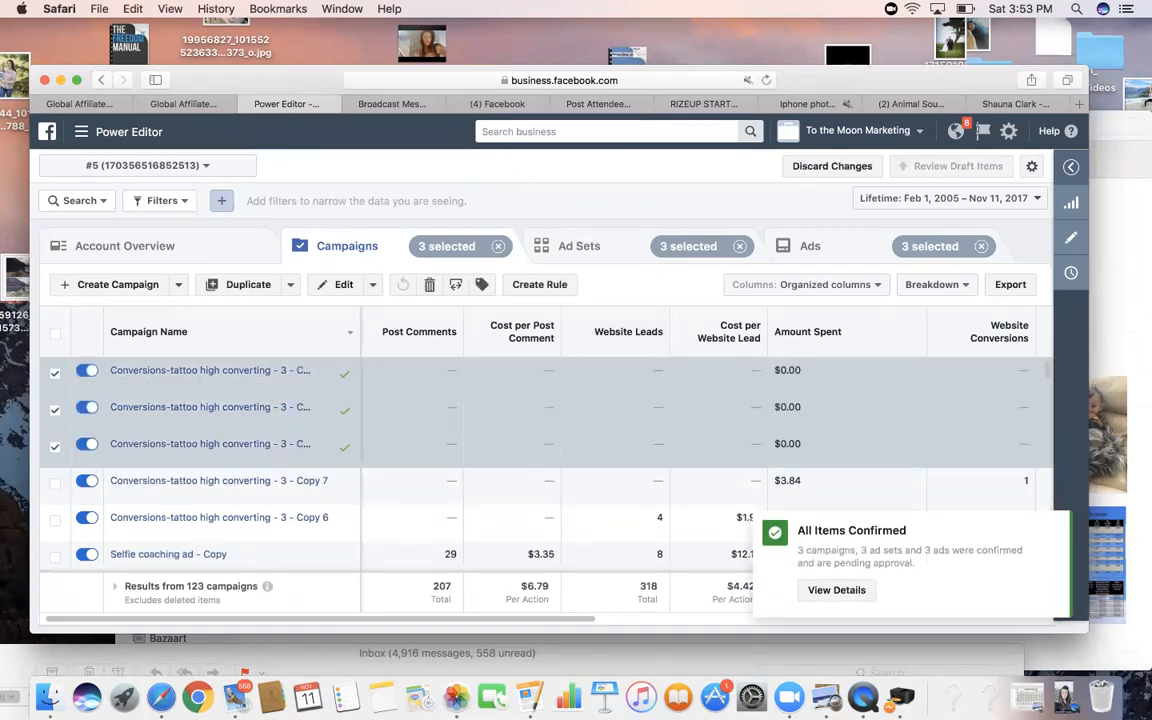
# - Open and close the Power Editor tools menu, then switch to the Ads Manager Campaigns window
pyautogui.click(139, 136)
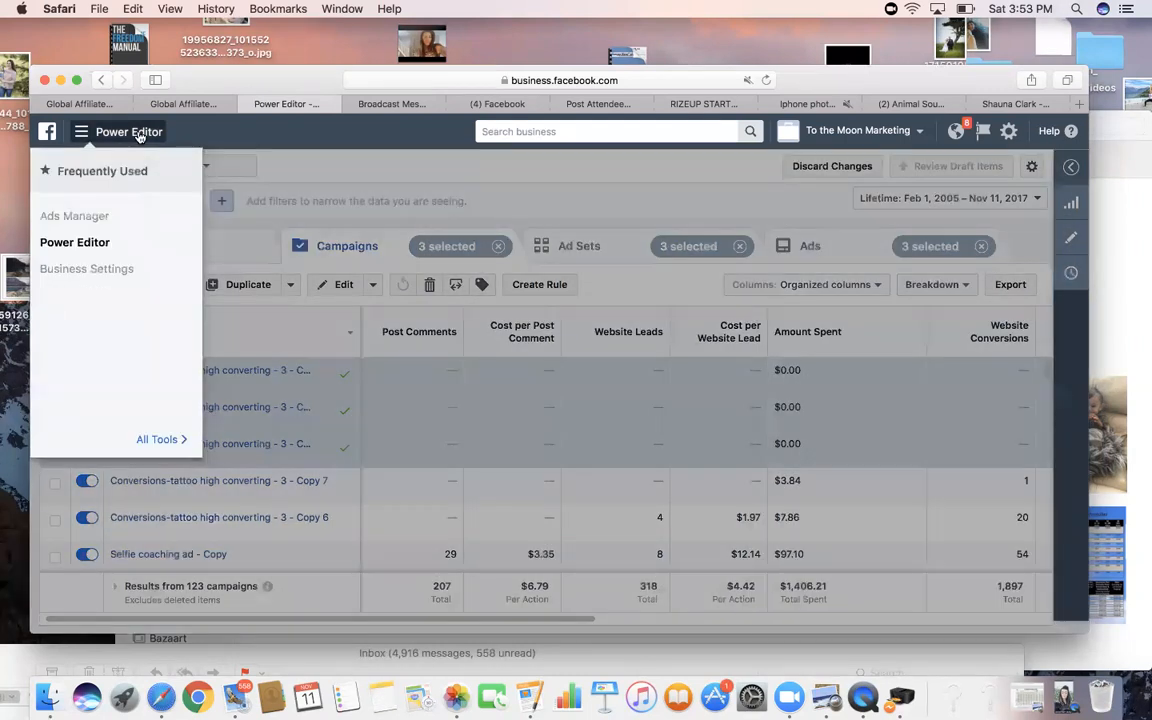
pyautogui.click(139, 136)
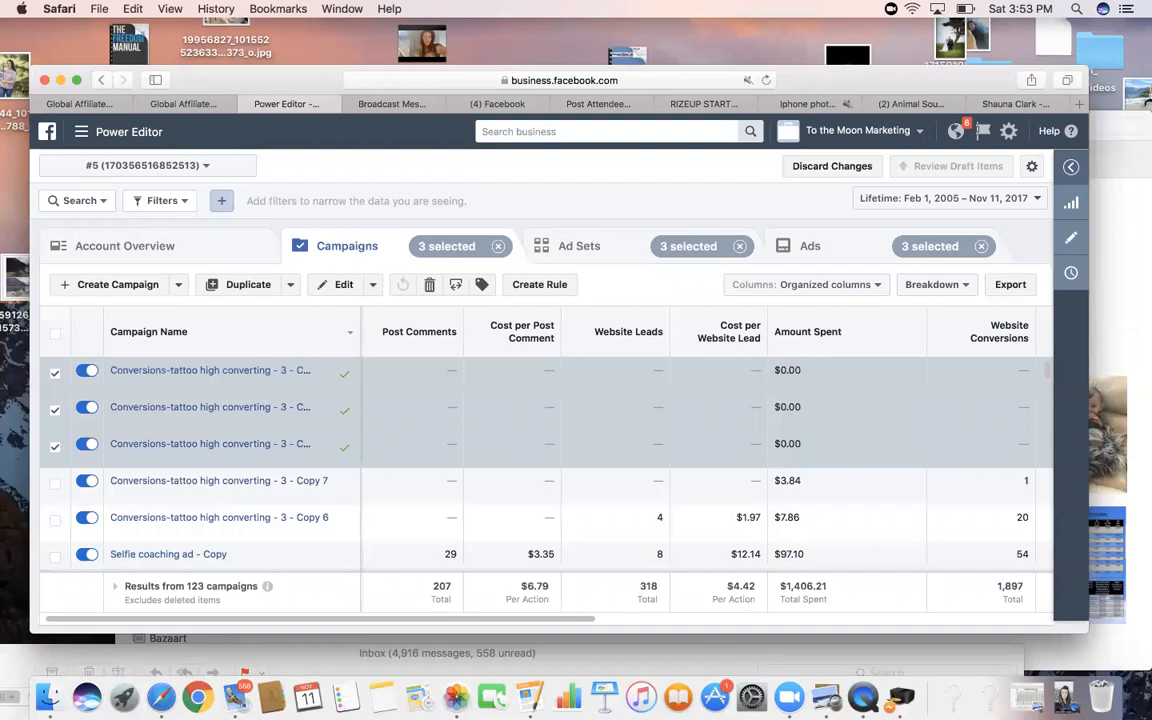
pyautogui.click(797, 651)
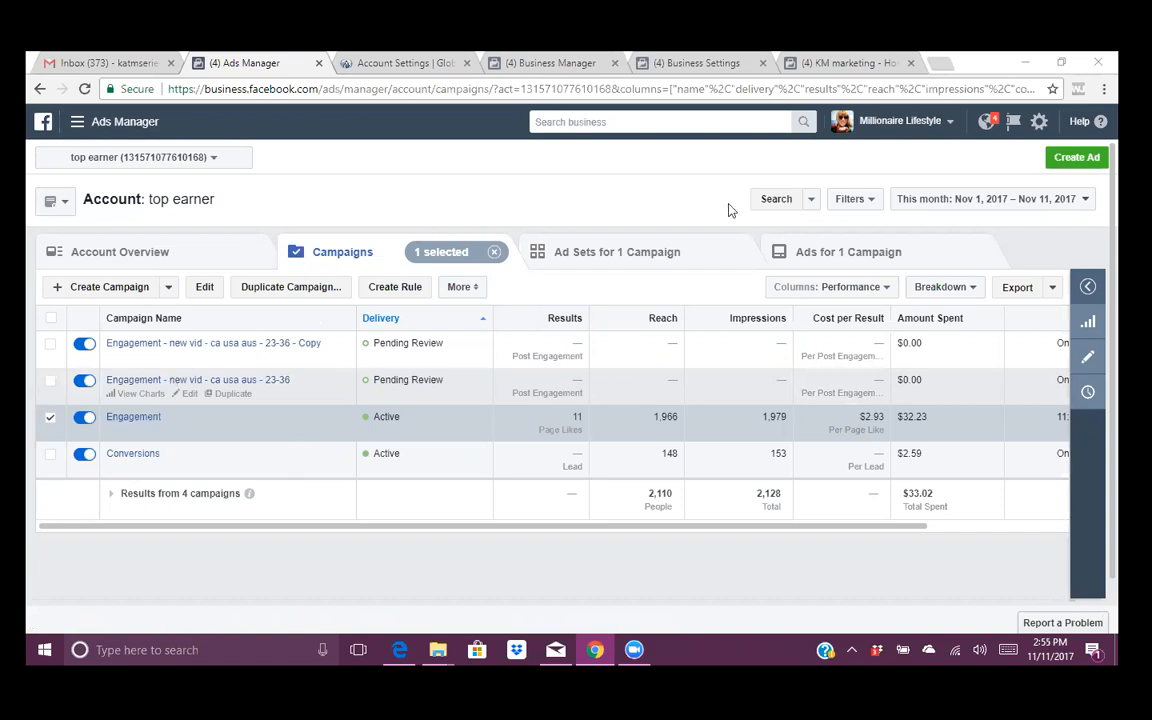
# - In Customize Columns, add the Post Comments and Cost per Post Comment columns
pyautogui.click(850, 289)
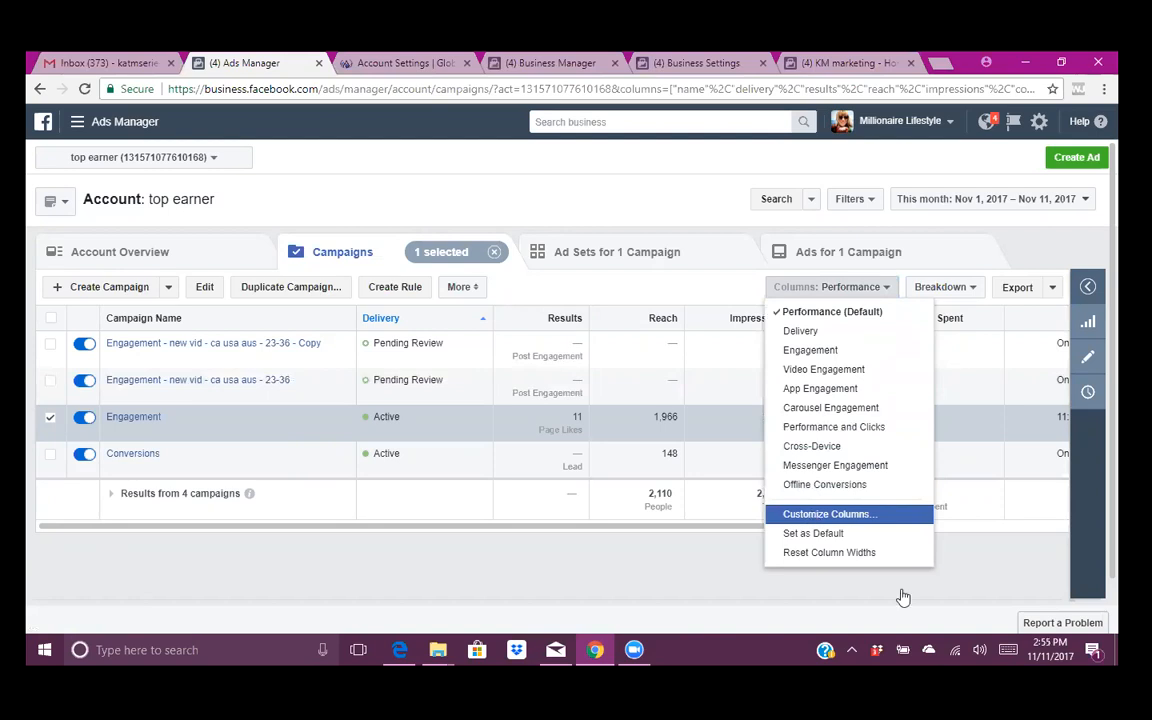
pyautogui.click(862, 514)
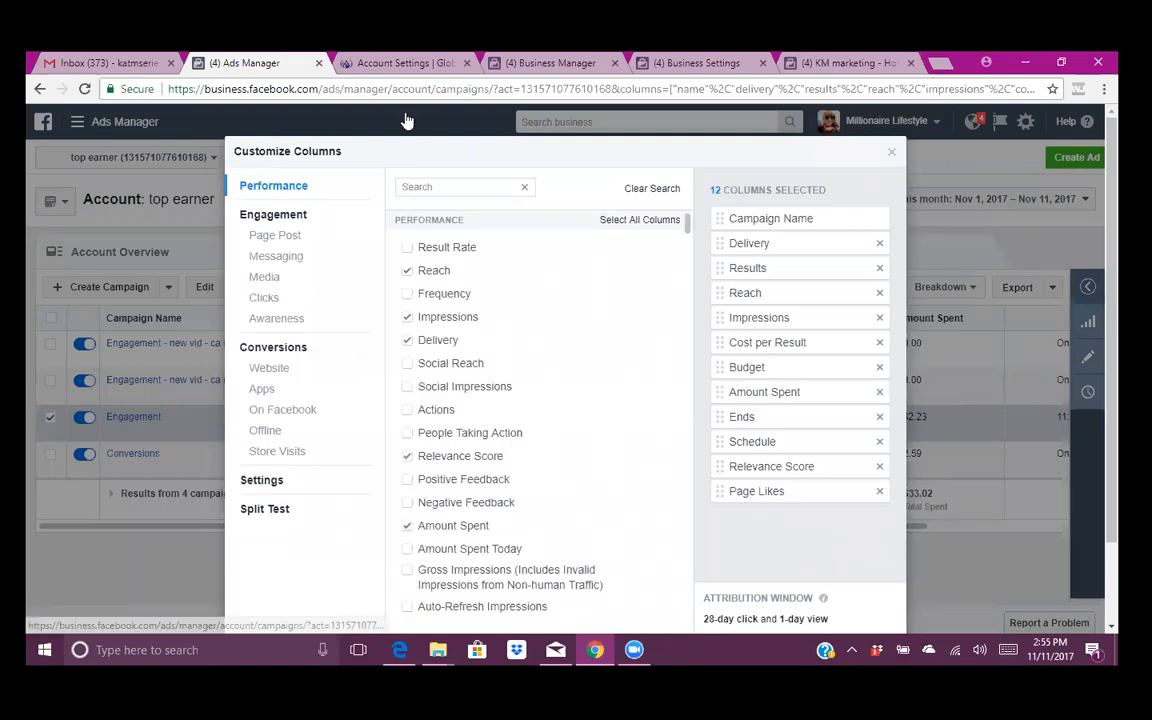
pyautogui.click(441, 187)
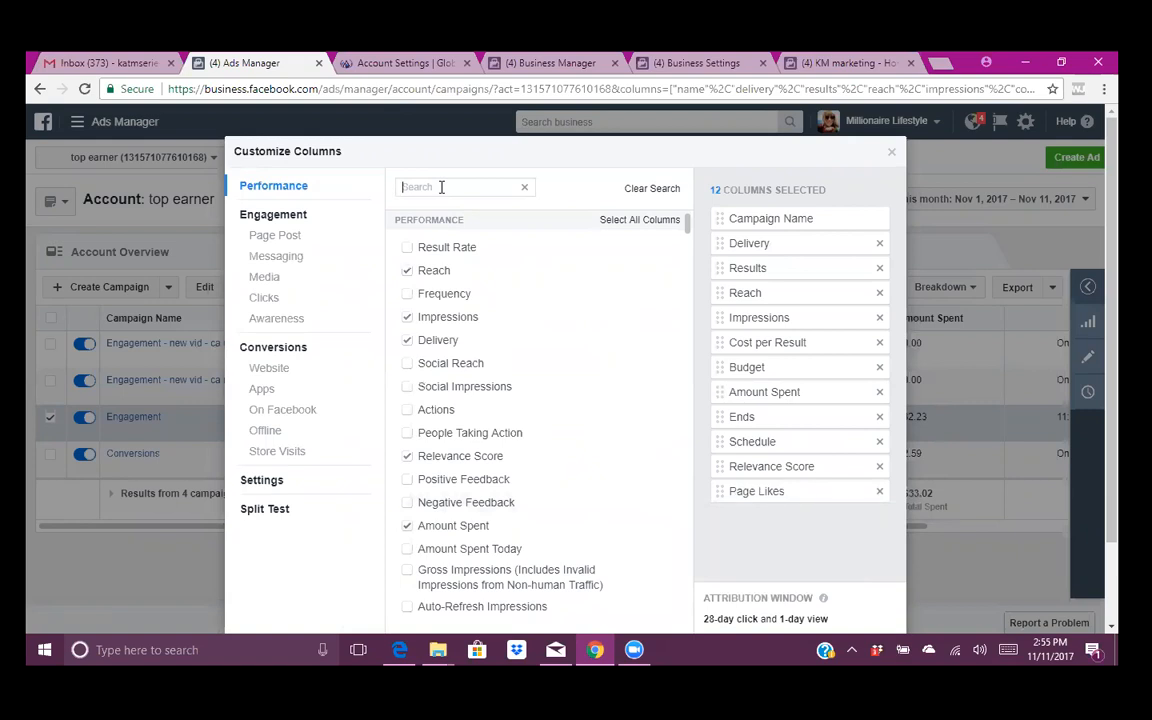
pyautogui.write('comment')
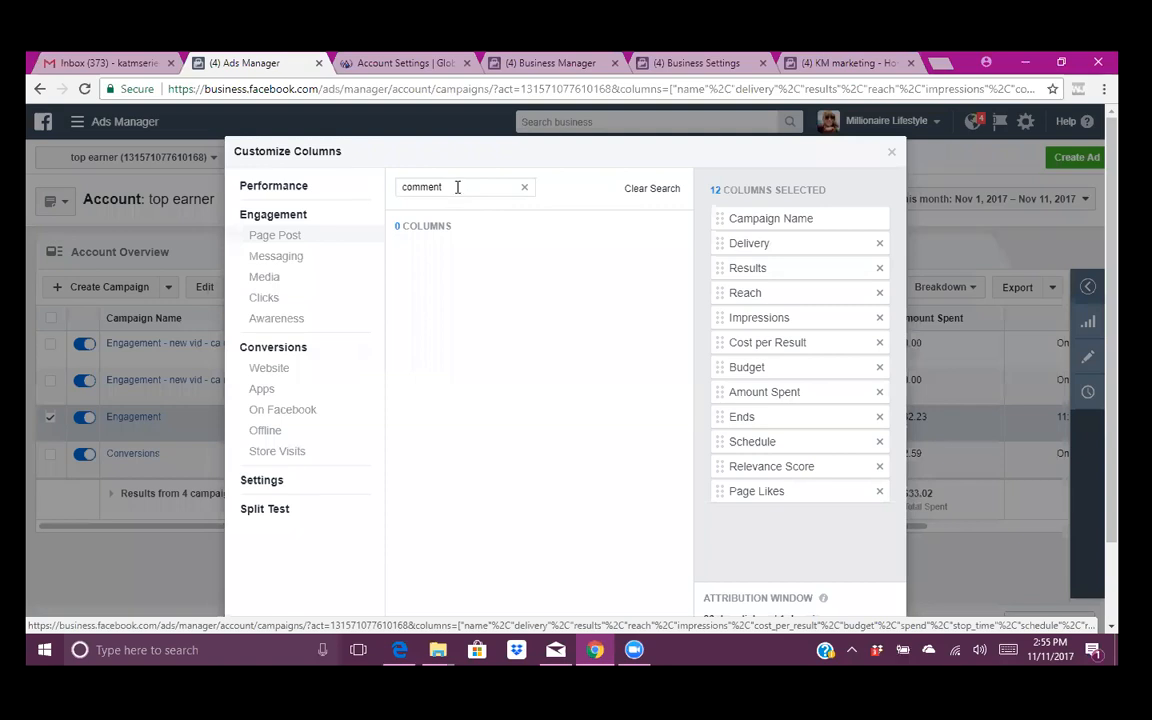
pyautogui.press('BackSpace')
pyautogui.press('BackSpace')
pyautogui.press('BackSpace')
pyautogui.press('BackSpace')
pyautogui.press('BackSpace')
pyautogui.press('BackSpace')
pyautogui.press('BackSpace')
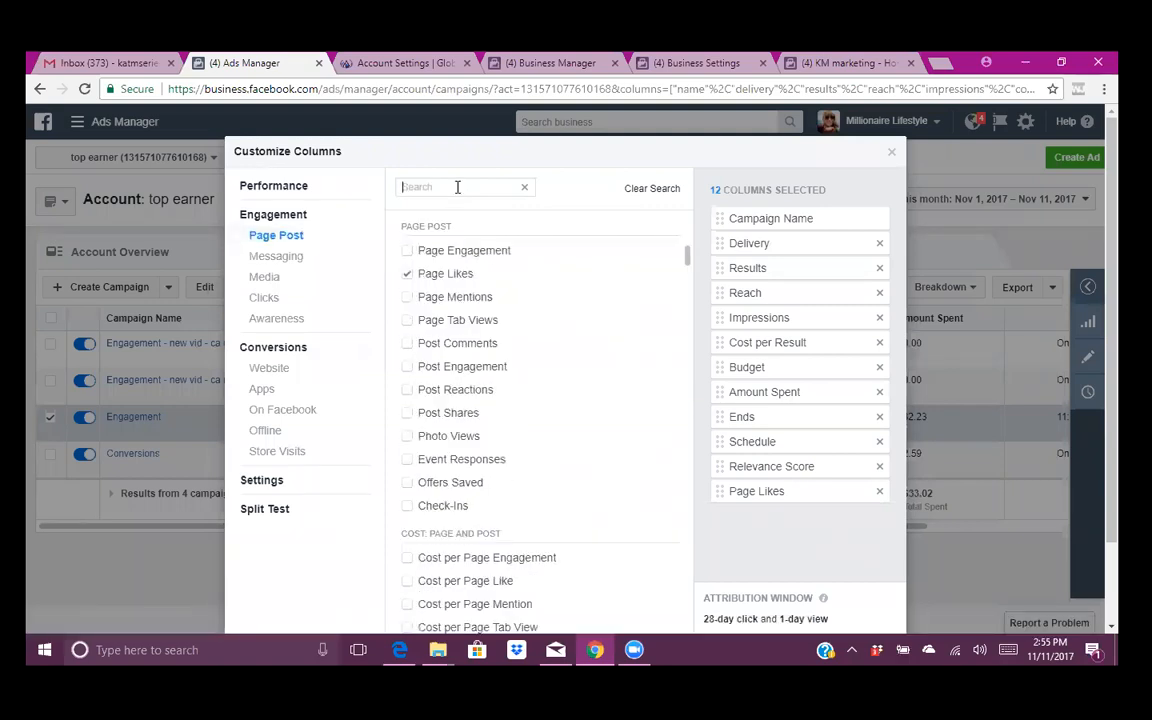
pyautogui.click(407, 344)
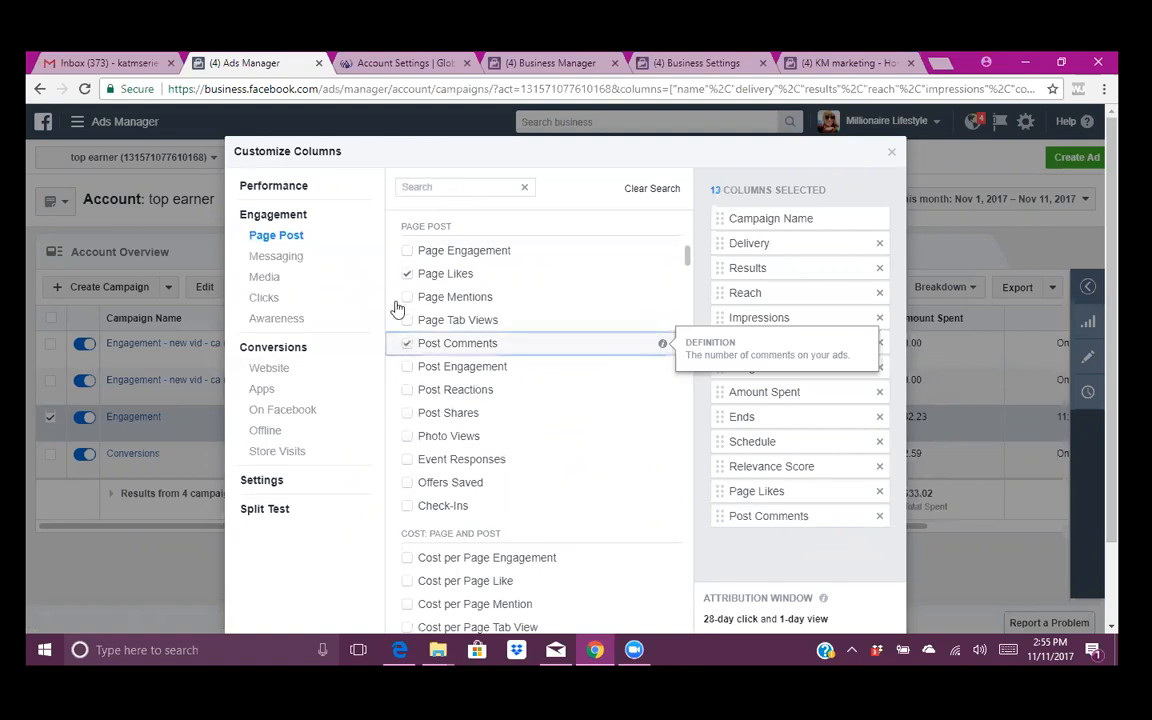
pyautogui.scroll(-2, 408, 557)
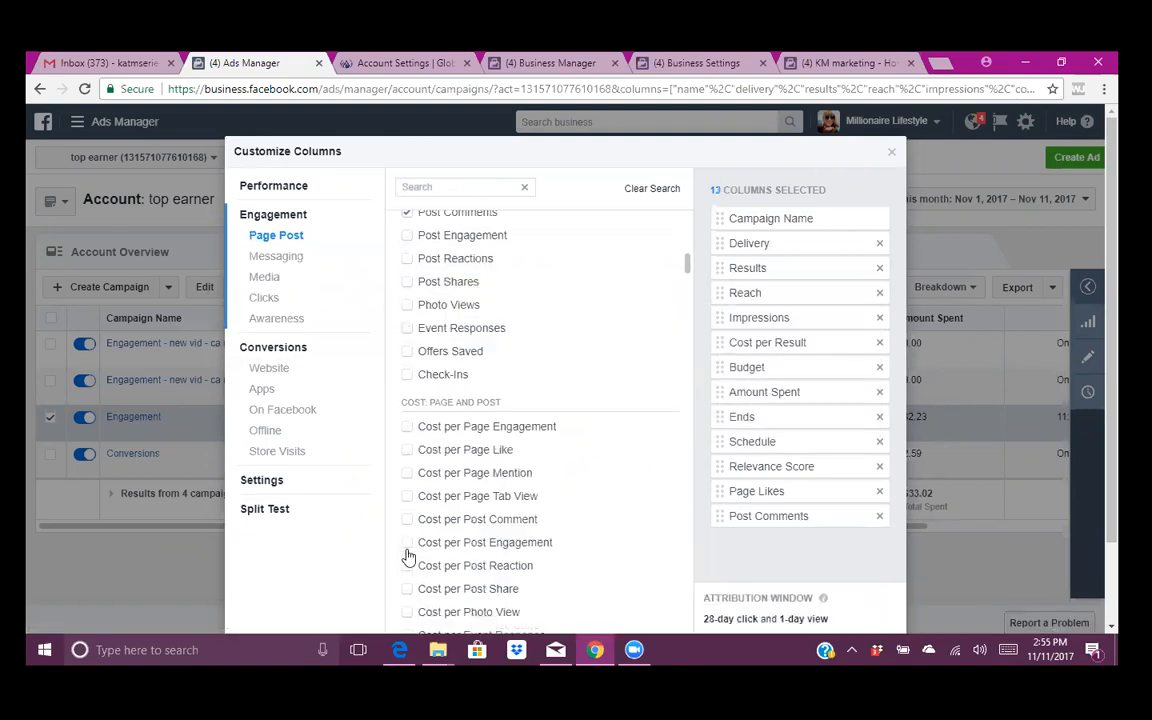
pyautogui.click(407, 520)
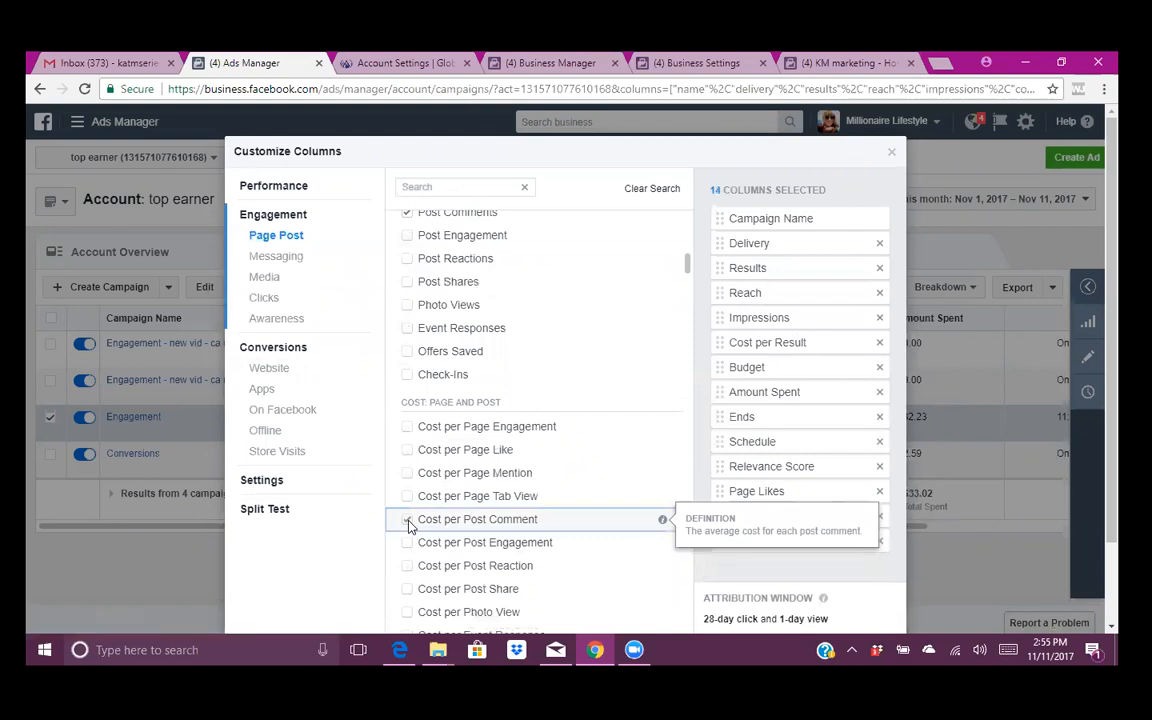
pyautogui.scroll(-1, 488, 484)
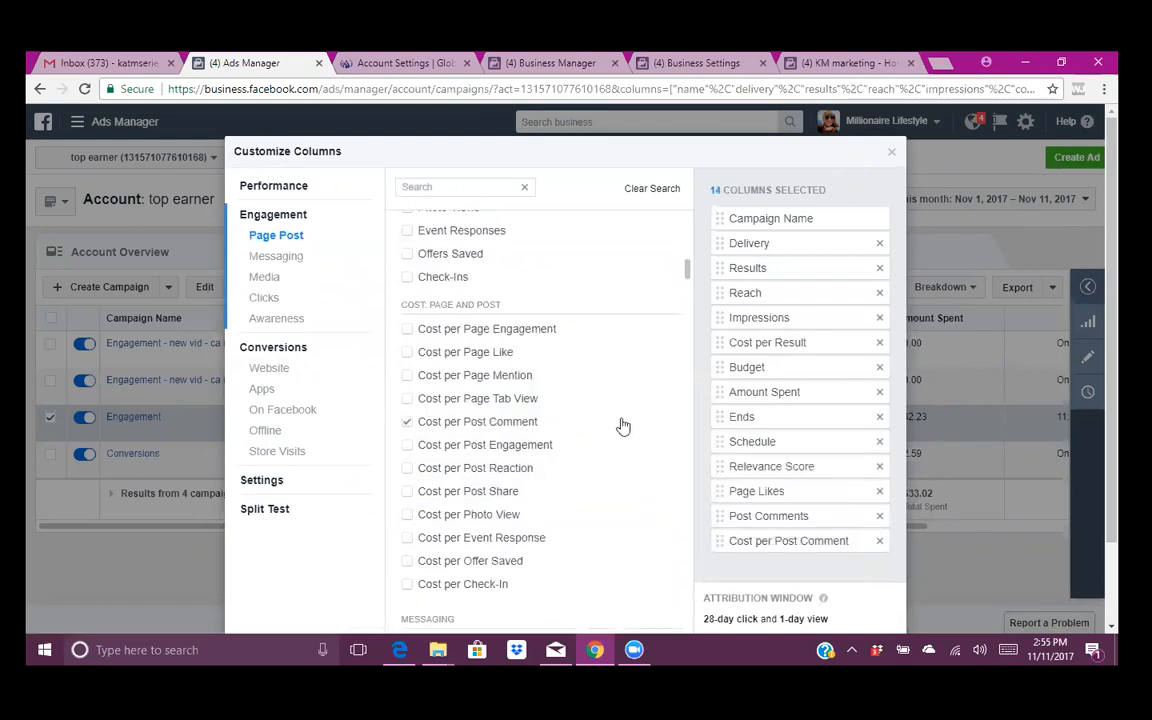
pyautogui.scroll(2, 401, 434)
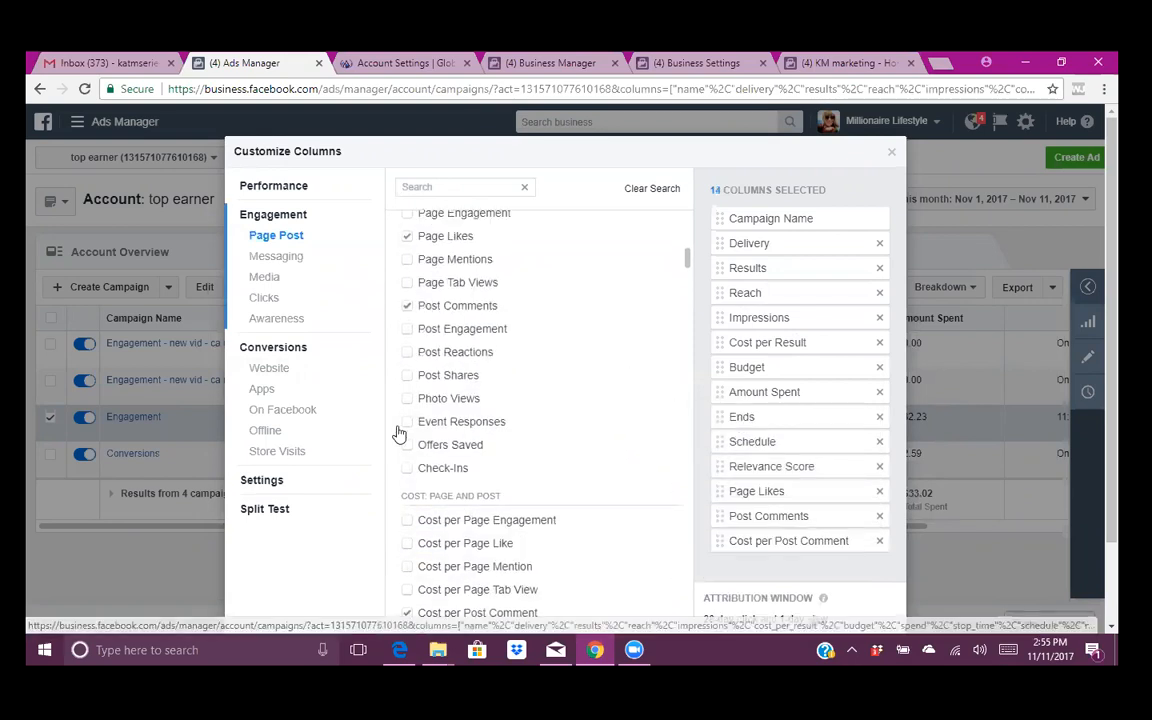
# - Add Website Leads and Cost per Website Lead, save as preset 'lead cost', and apply
pyautogui.click(268, 370)
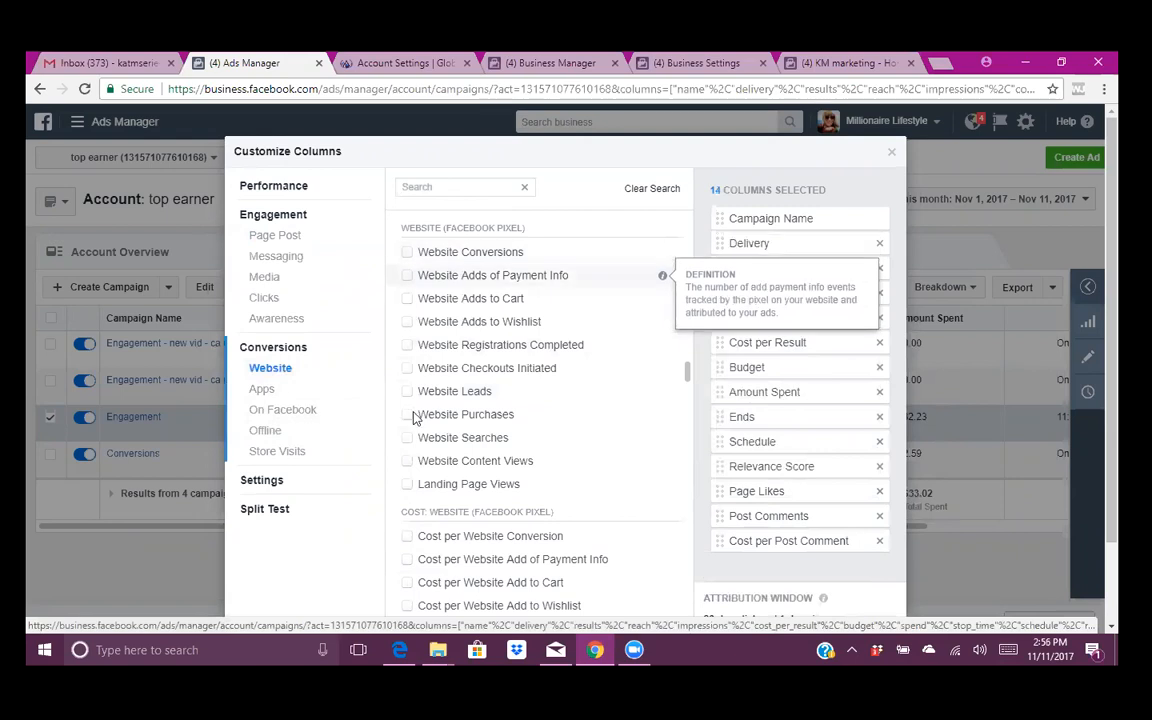
pyautogui.click(407, 391)
pyautogui.scroll(-2, 450, 430)
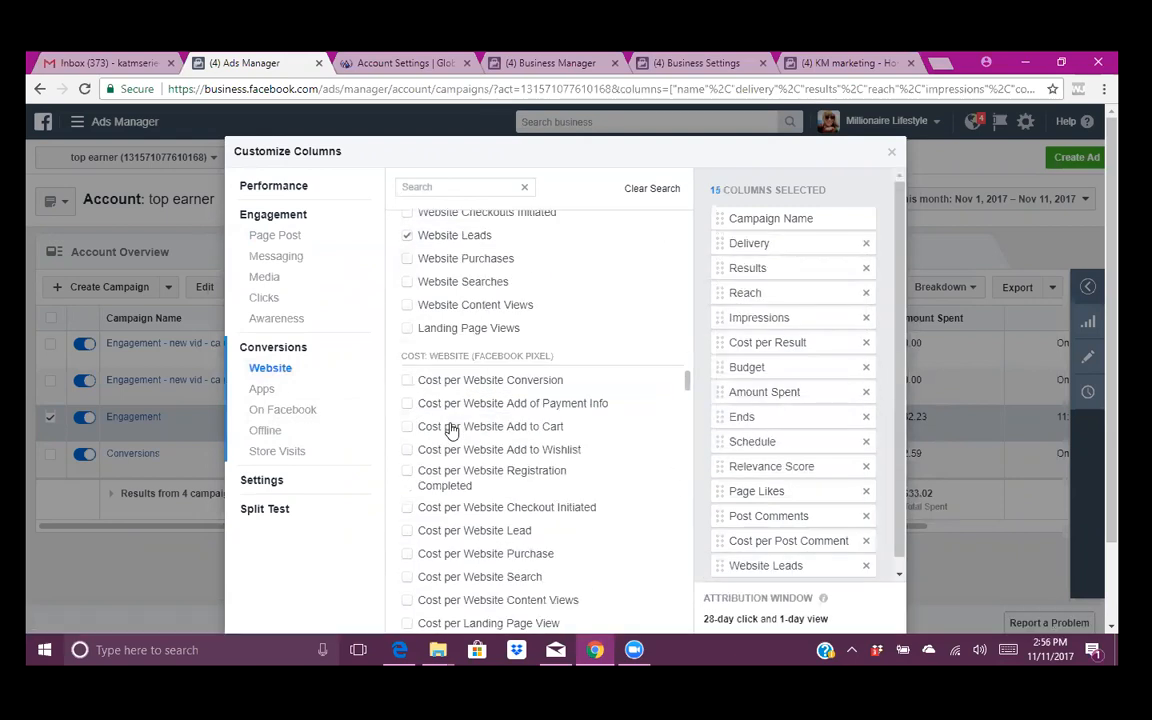
pyautogui.scroll(-1, 450, 430)
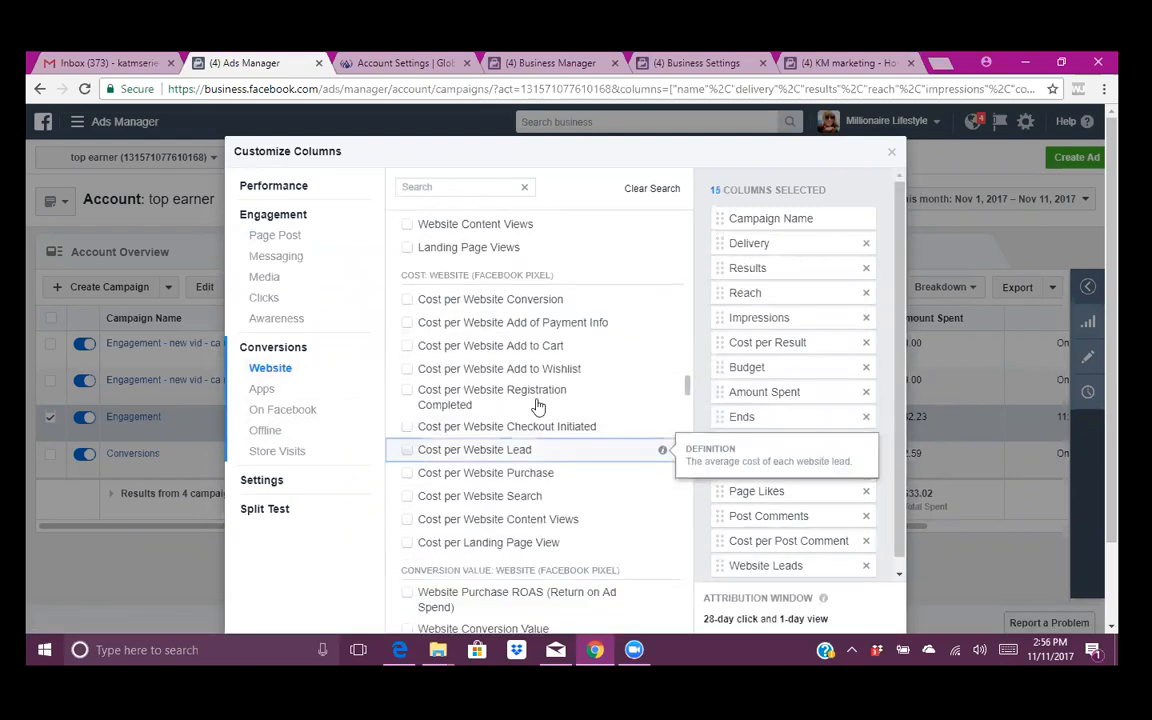
pyautogui.click(480, 449)
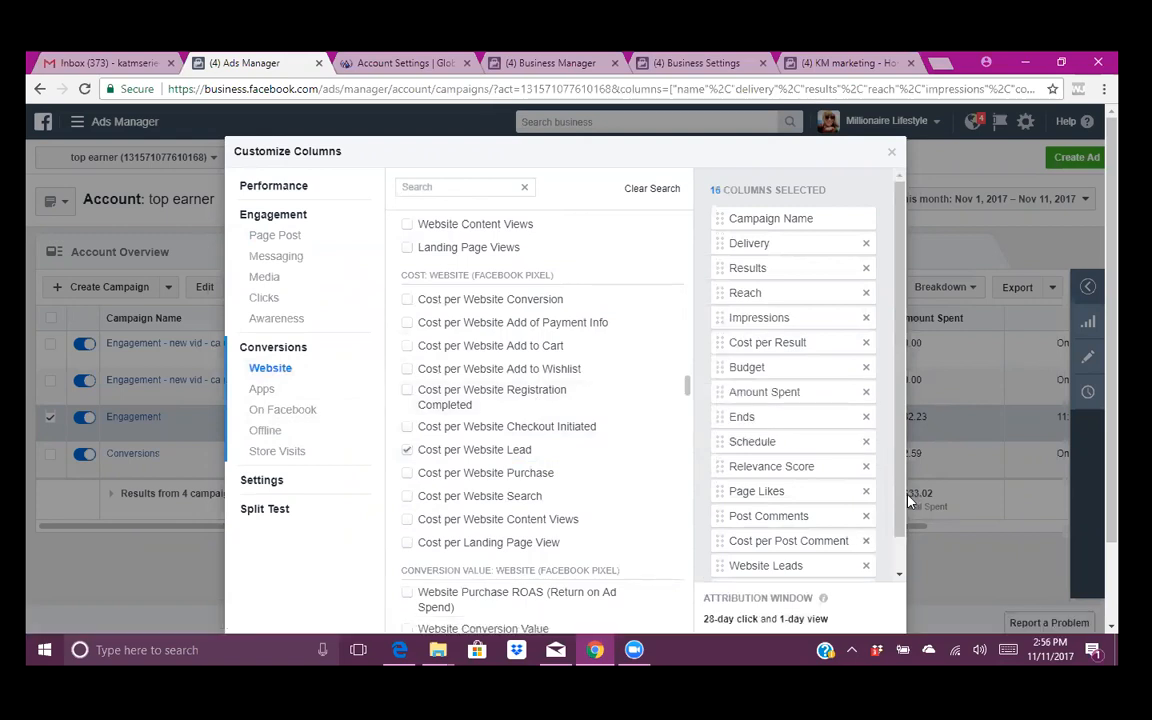
pyautogui.scroll(-1, 905, 553)
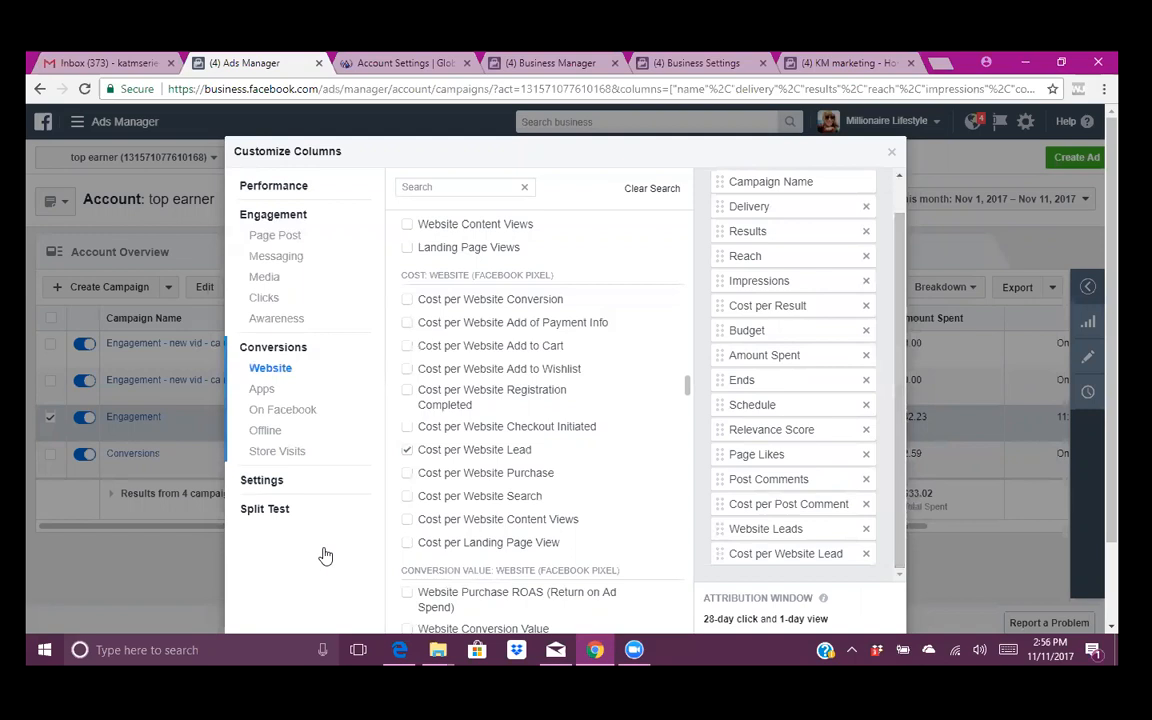
pyautogui.scroll(-1, 321, 553)
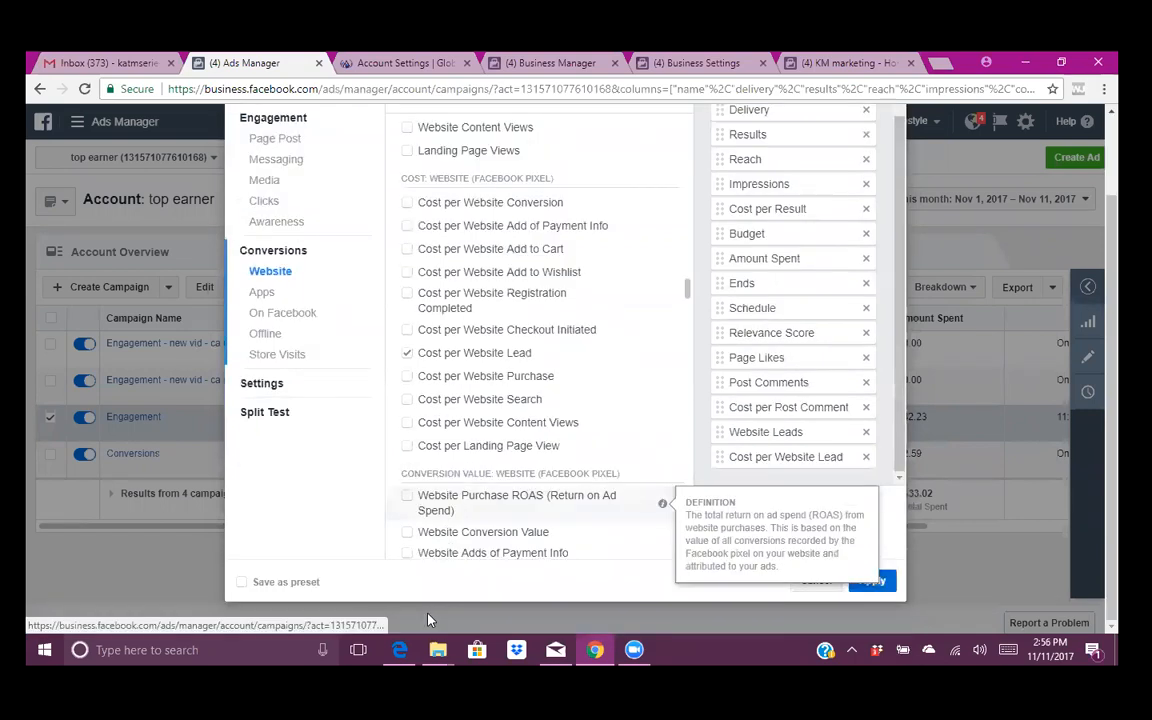
pyautogui.click(242, 581)
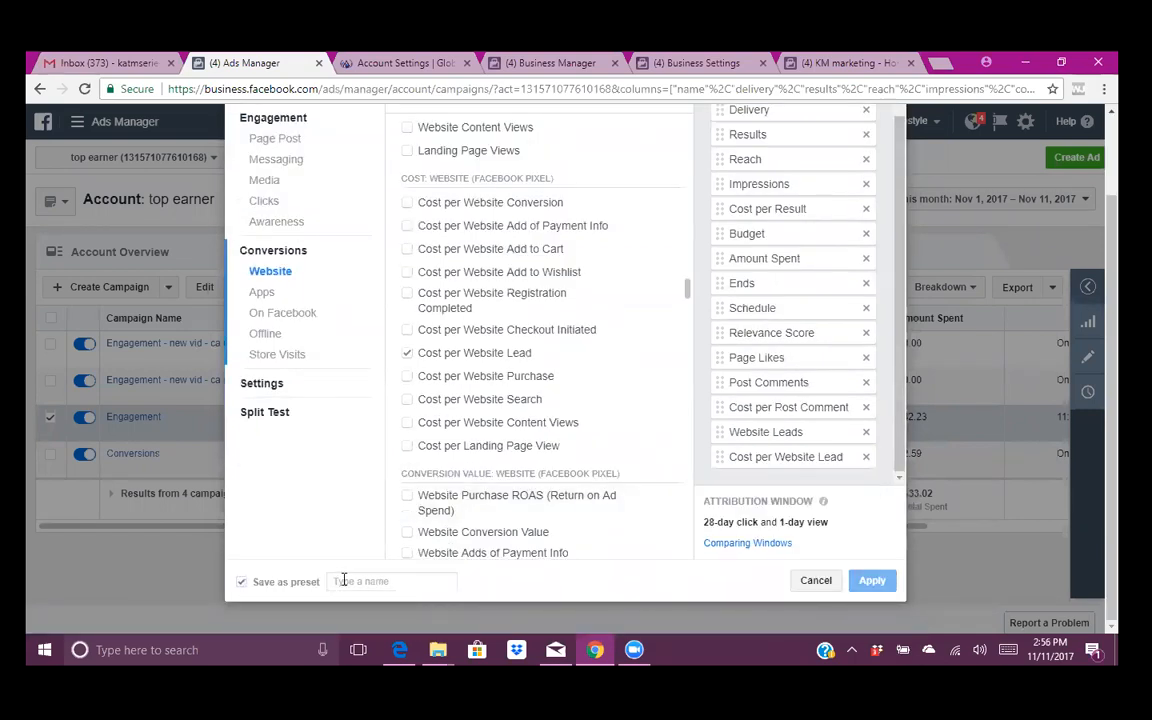
pyautogui.write('lead cost')
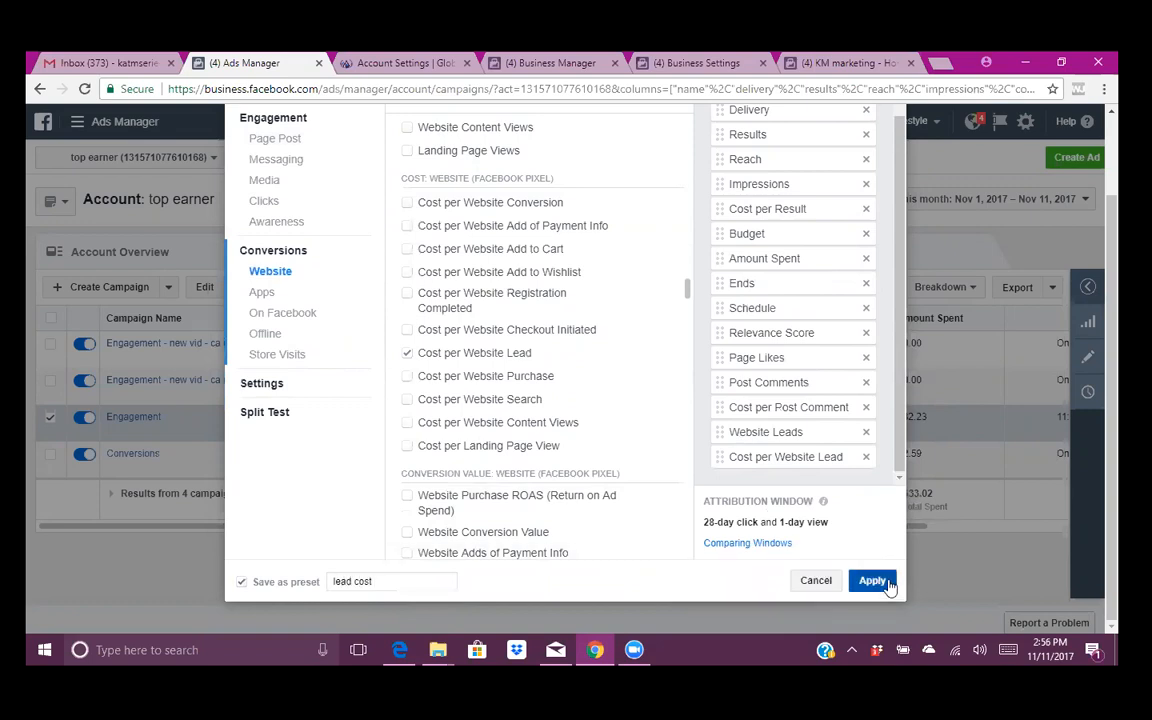
pyautogui.press('Return')
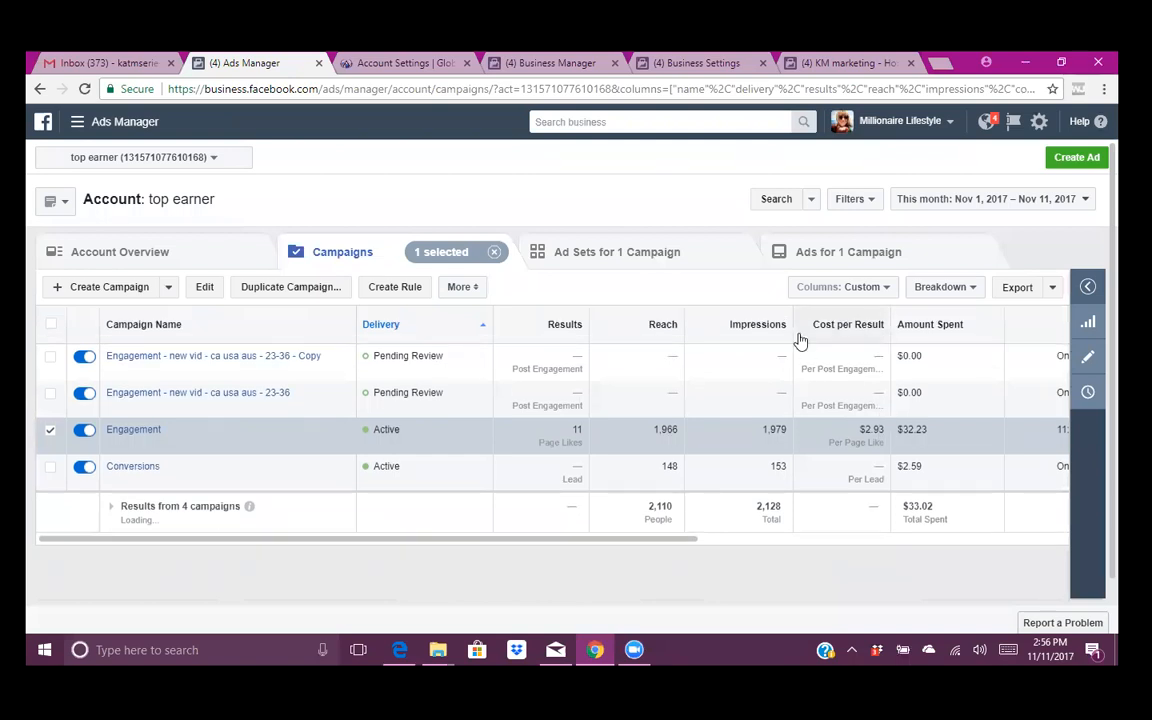
# - Scroll the table to the new columns (4 post comments at $8.06), then start a new campaign
pyautogui.moveTo(800, 341)
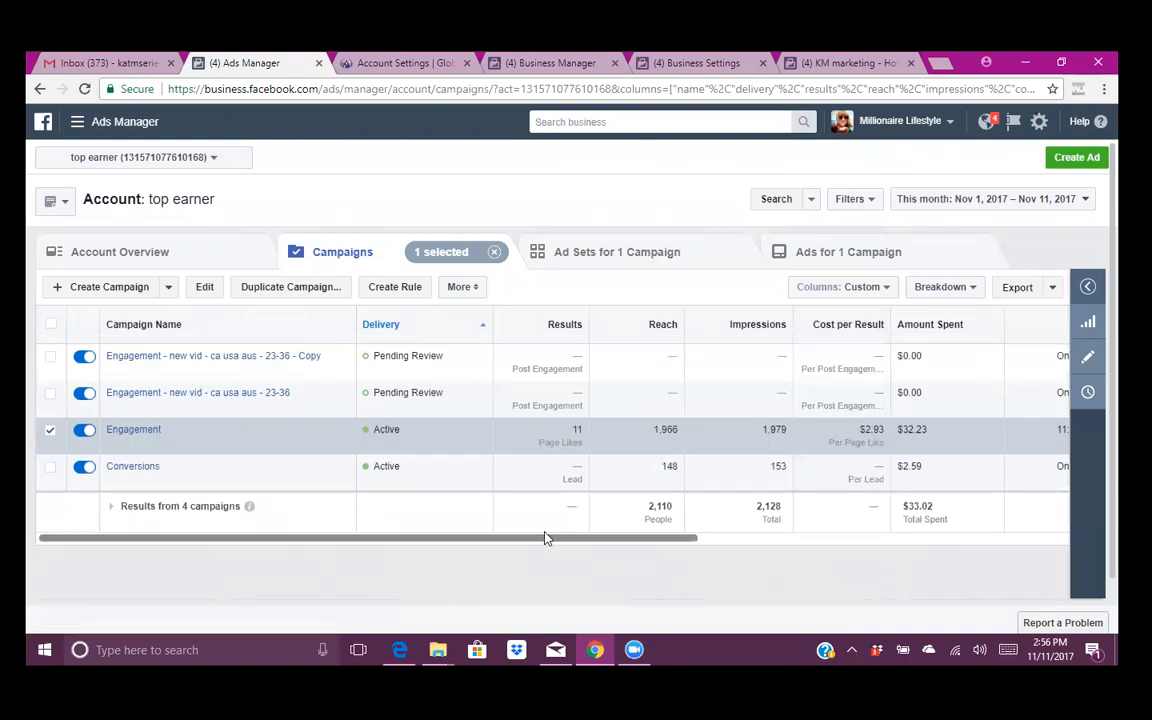
pyautogui.moveTo(546, 546); pyautogui.dragTo(978, 538)
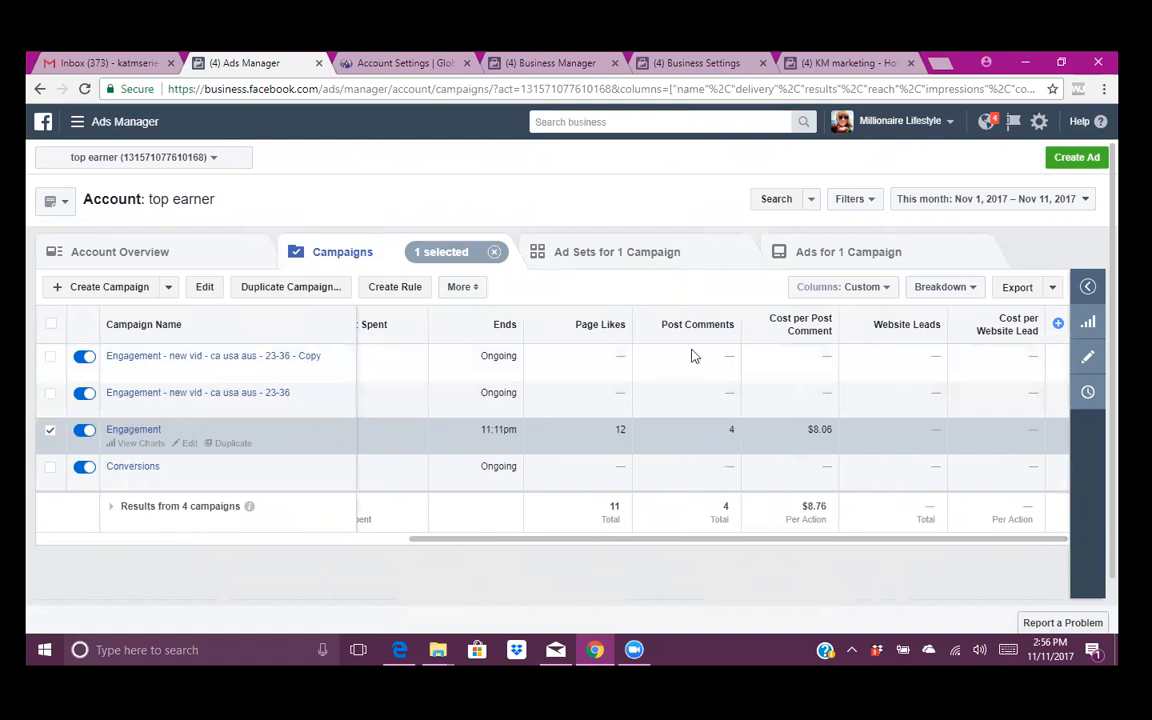
pyautogui.moveTo(703, 336)
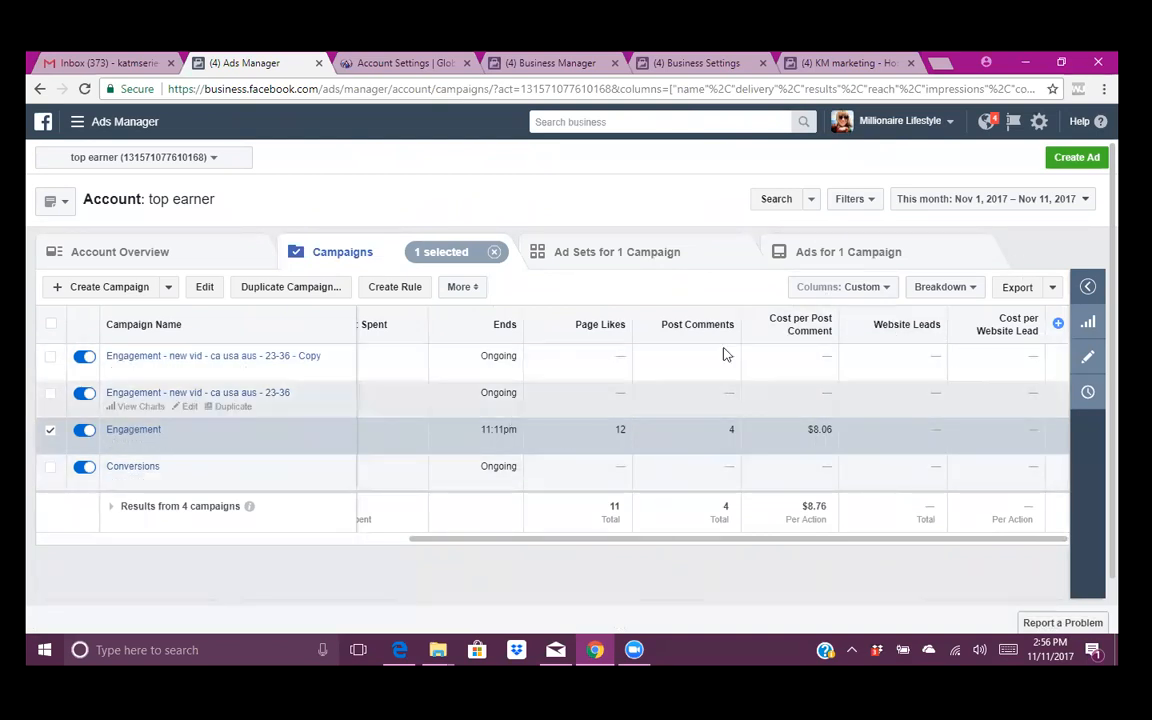
pyautogui.click(884, 290)
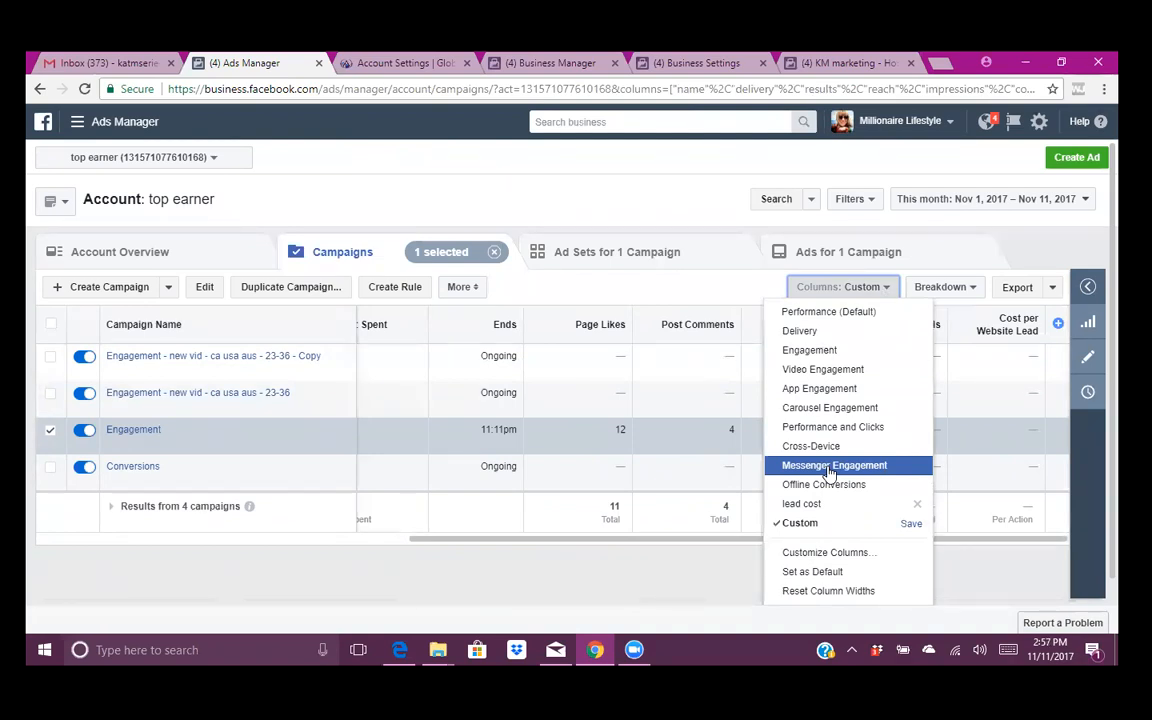
pyautogui.click(109, 287)
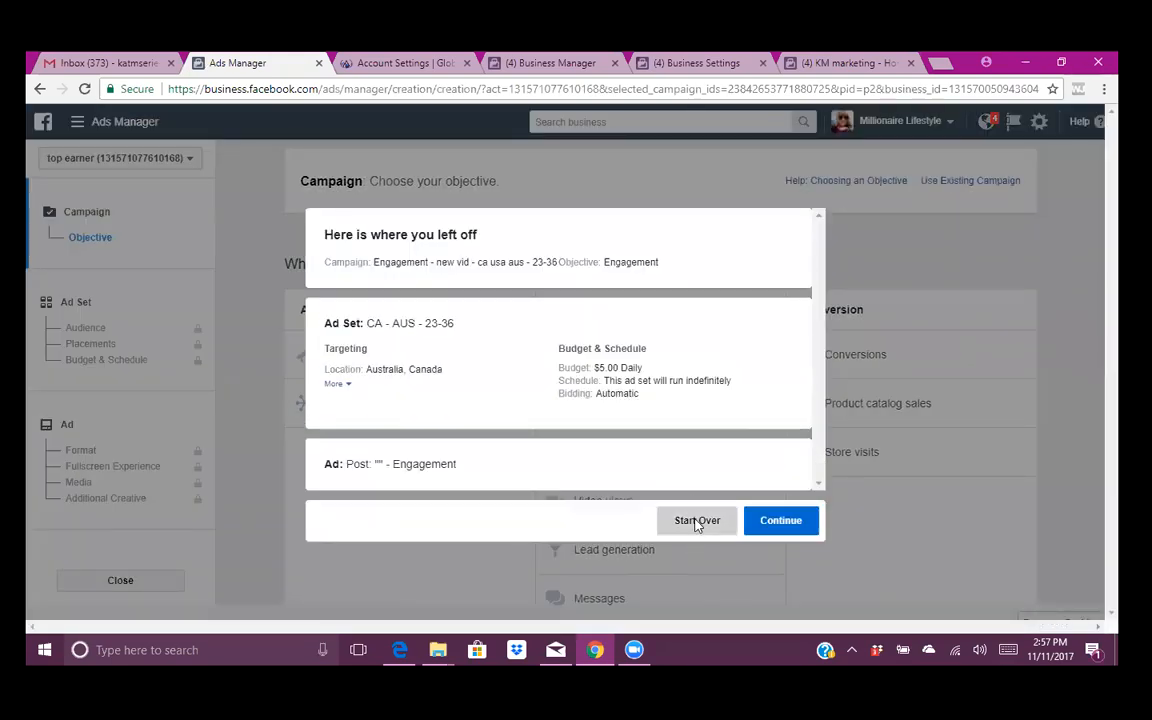
# - Discard the old draft, keep the Engagement campaign named 'Engagement - ca 23-28', and continue to the ad set
pyautogui.click(700, 521)
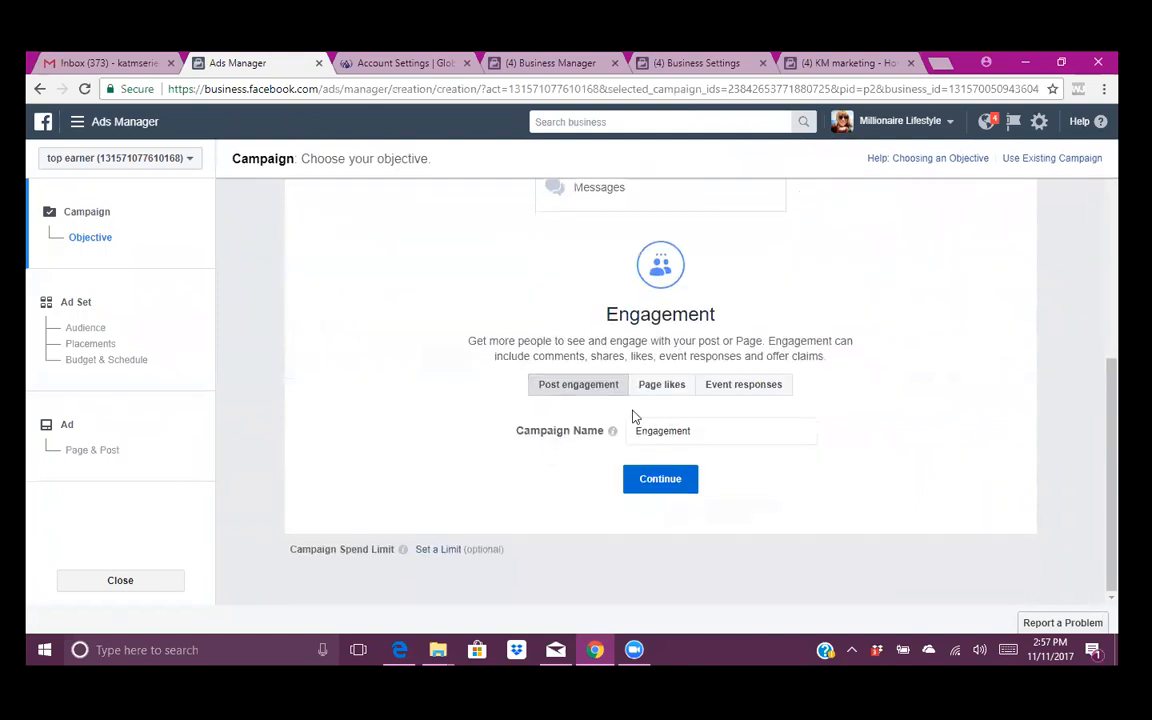
pyautogui.click(726, 432)
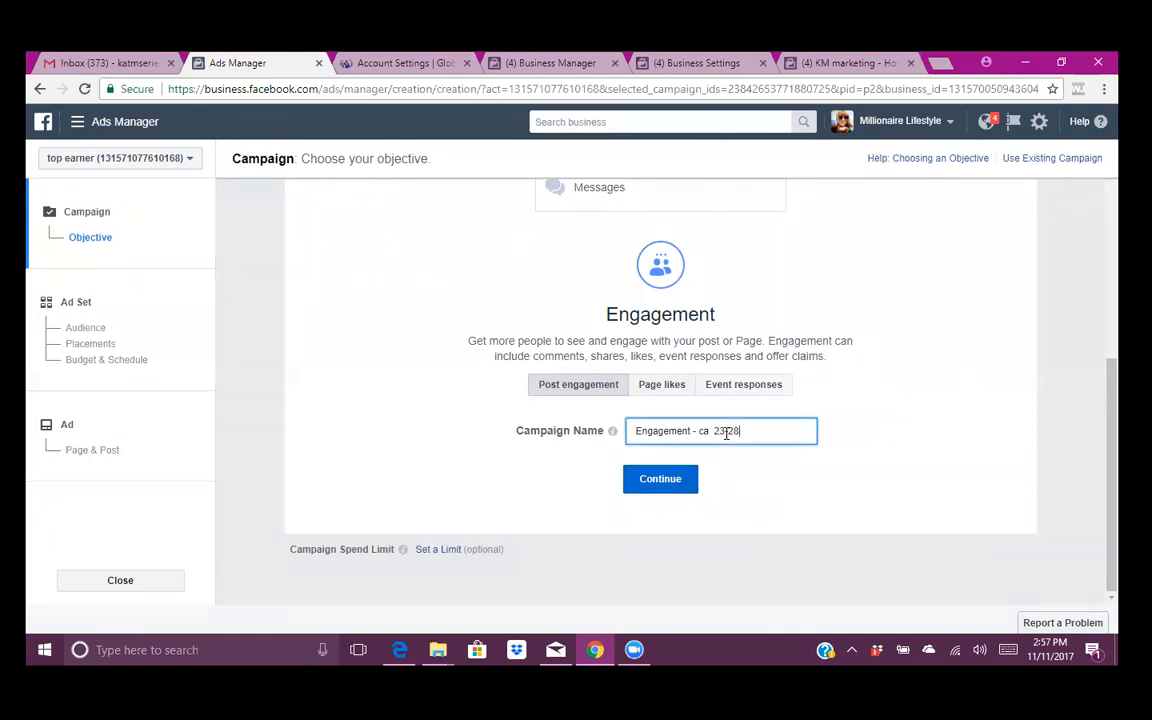
pyautogui.click(676, 478)
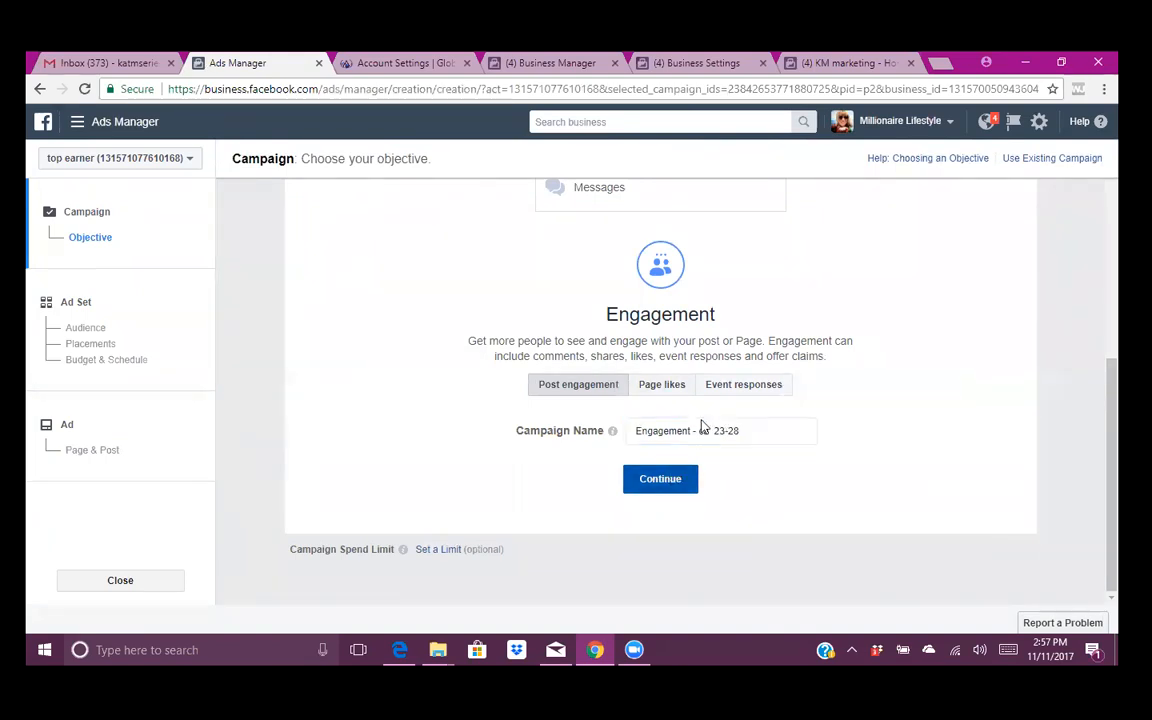
# - Rename the ad set to 'CA - W - 23-28' and set the age range to 23–28
pyautogui.click(451, 214)
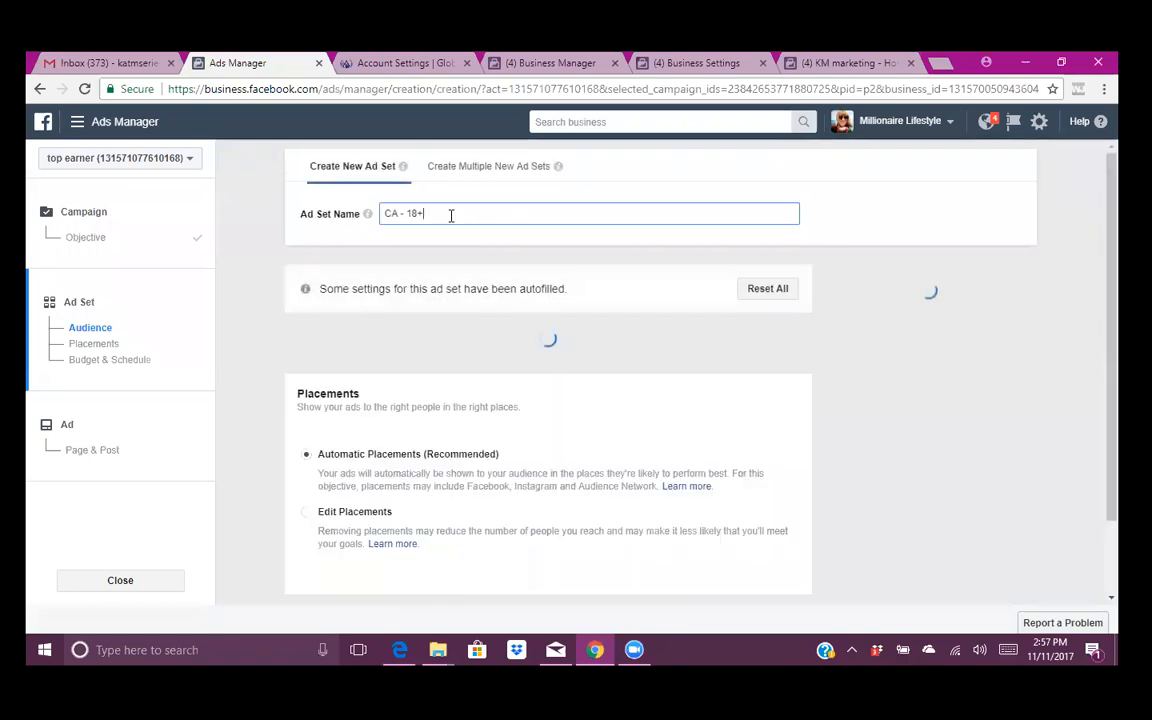
pyautogui.press('BackSpace')
pyautogui.press('BackSpace')
pyautogui.press('BackSpace')
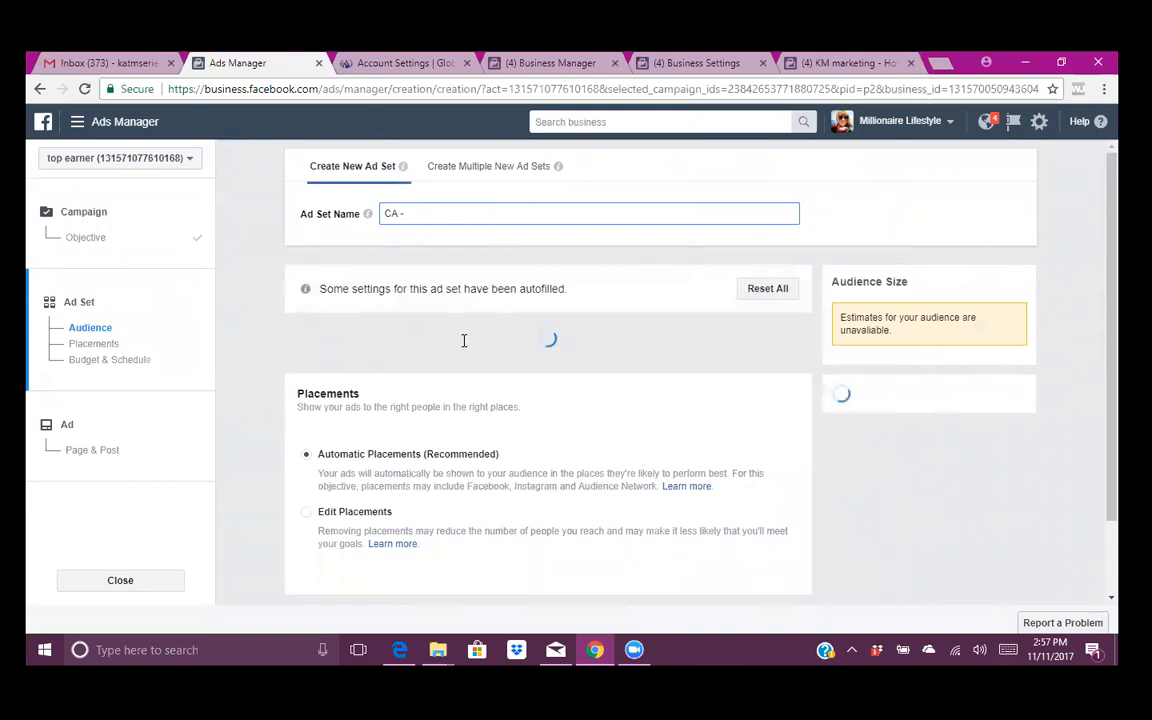
pyautogui.write('23-28')
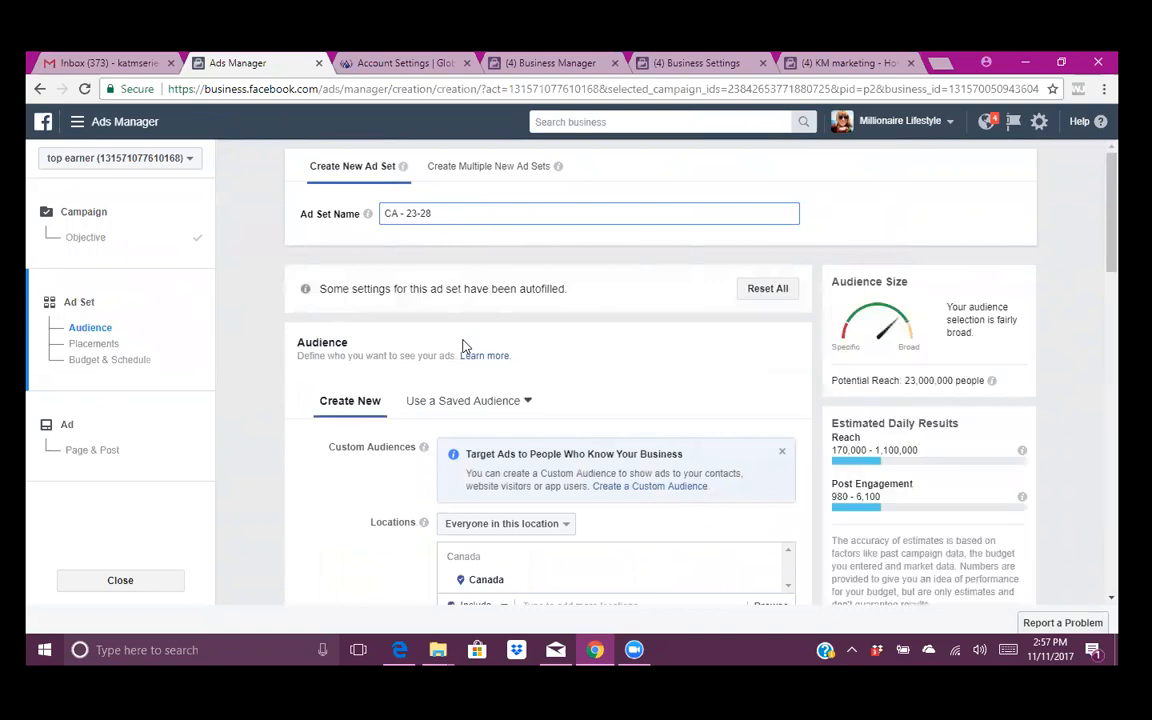
pyautogui.scroll(-3, 464, 346)
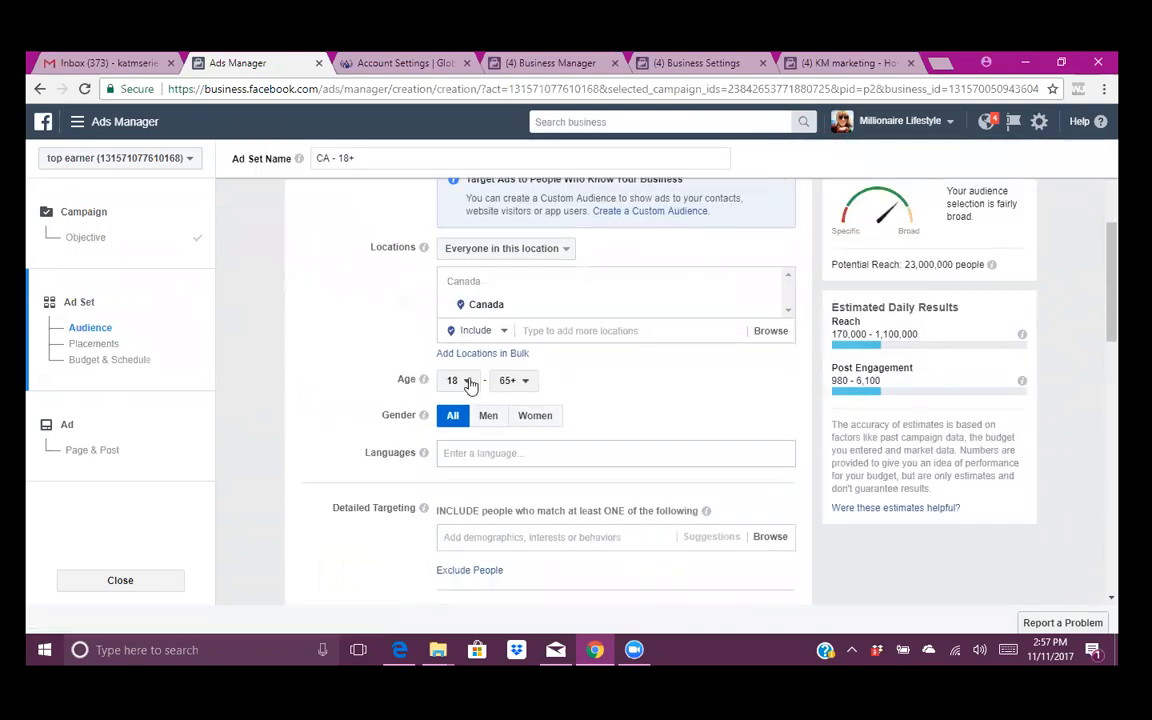
pyautogui.click(467, 383)
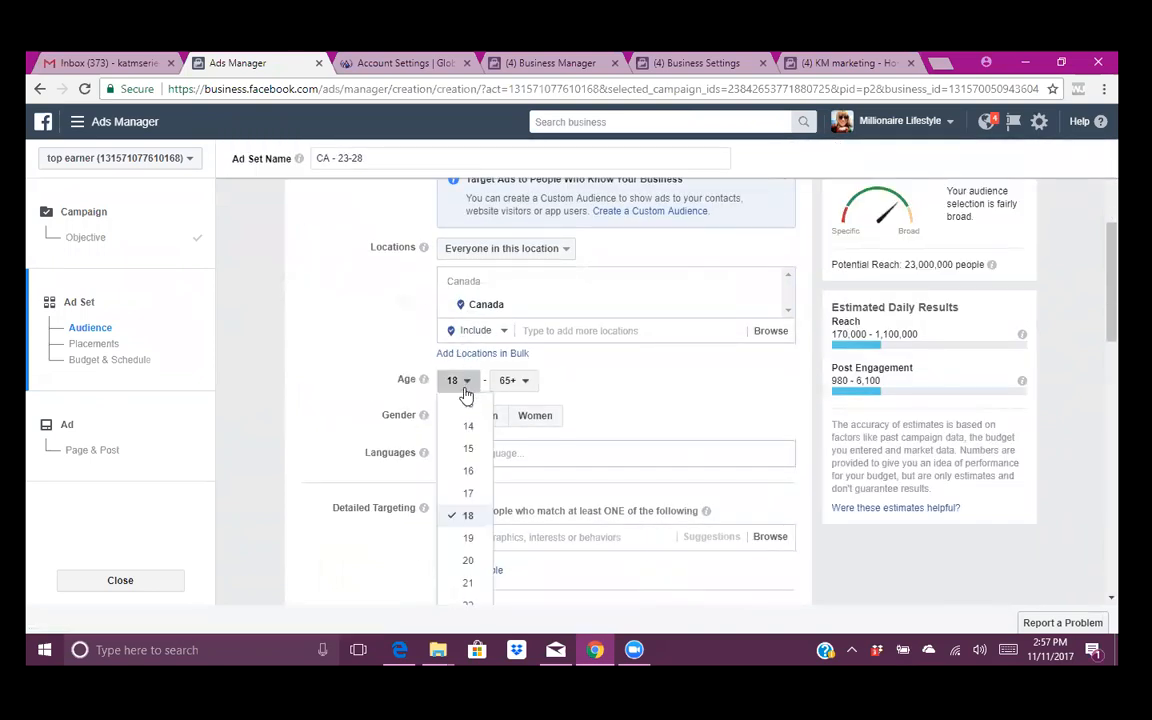
pyautogui.scroll(-2, 465, 485)
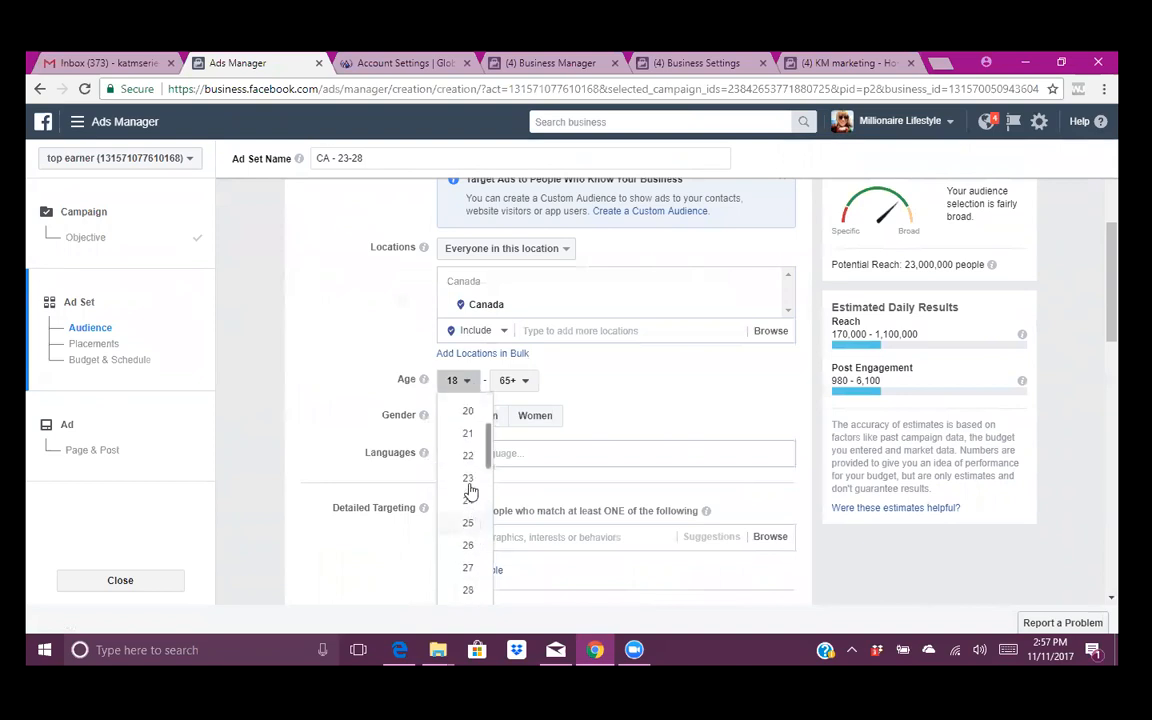
pyautogui.click(469, 482)
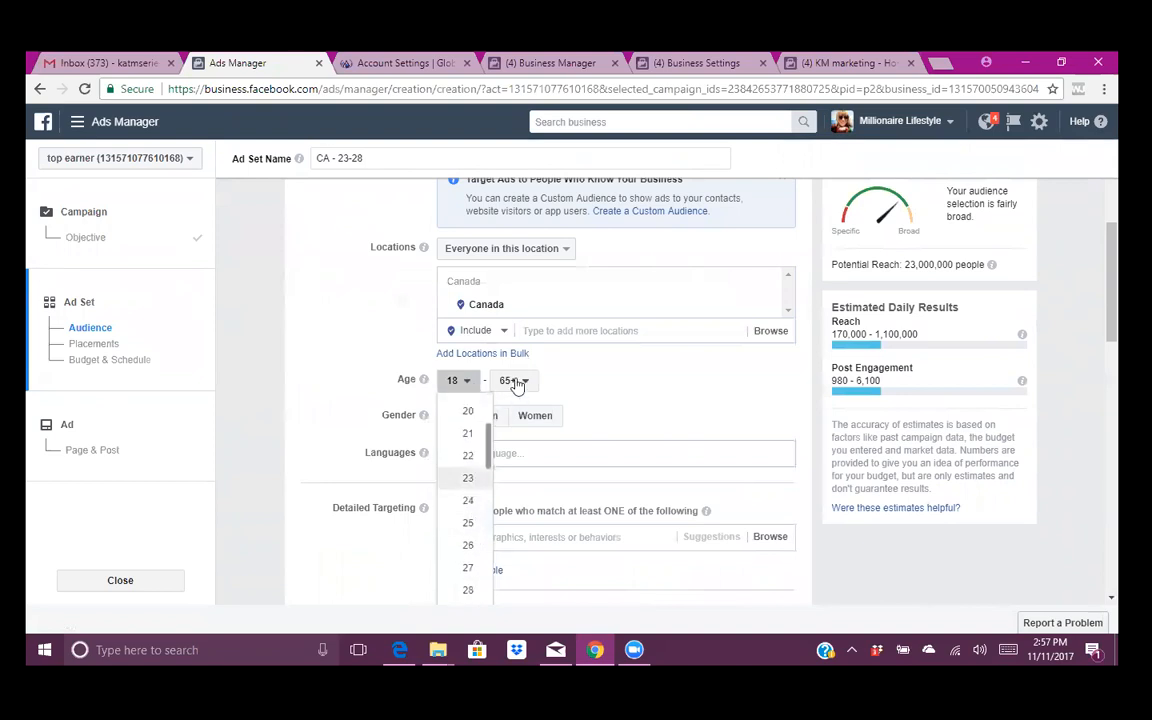
pyautogui.click(514, 382)
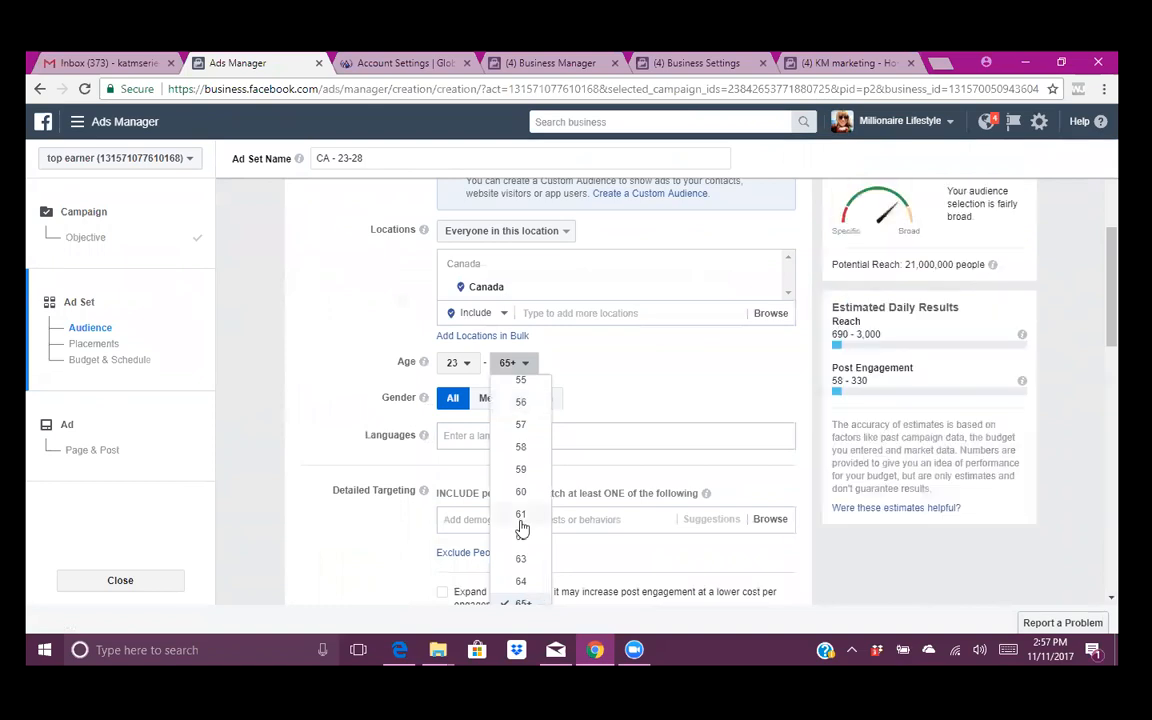
pyautogui.scroll(4, 521, 530)
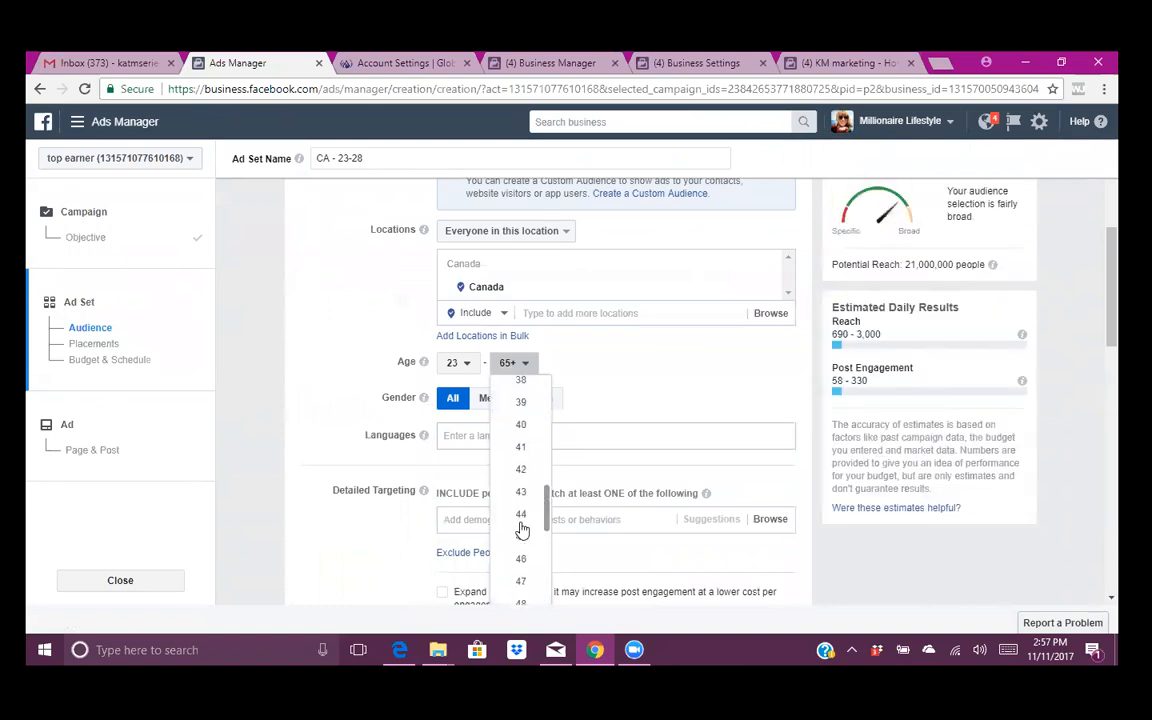
pyautogui.scroll(3, 521, 530)
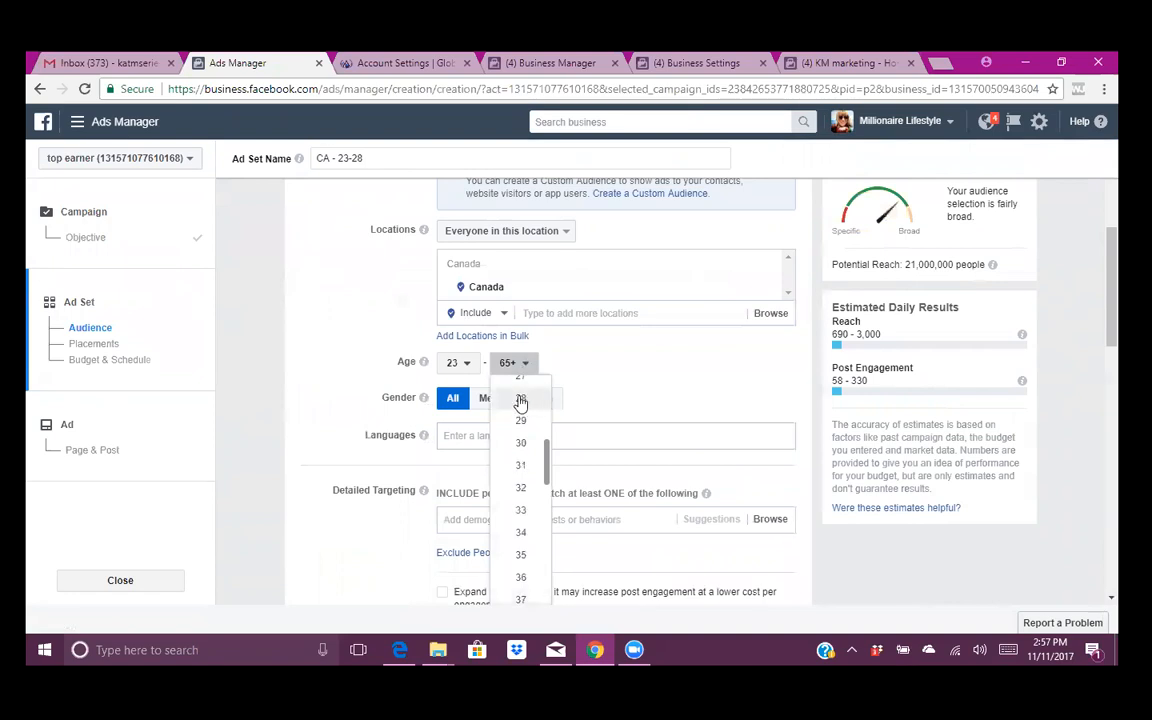
pyautogui.click(520, 400)
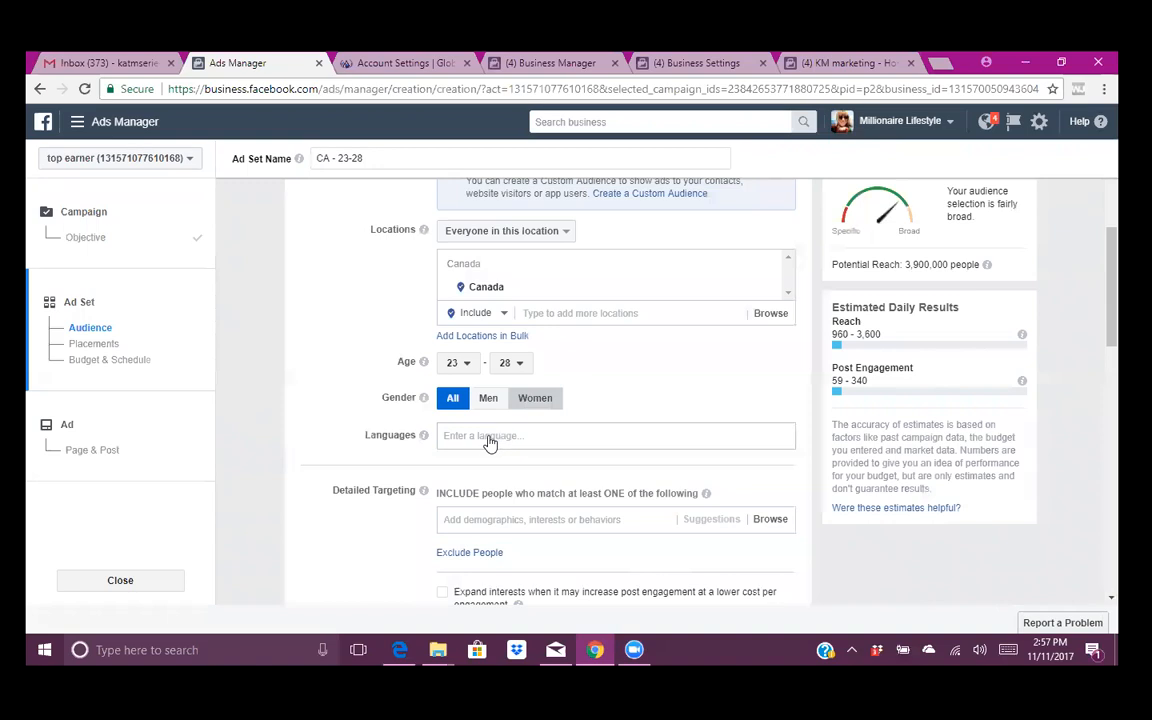
# - Target women only, with English (All) as the audience language
pyautogui.click(513, 438)
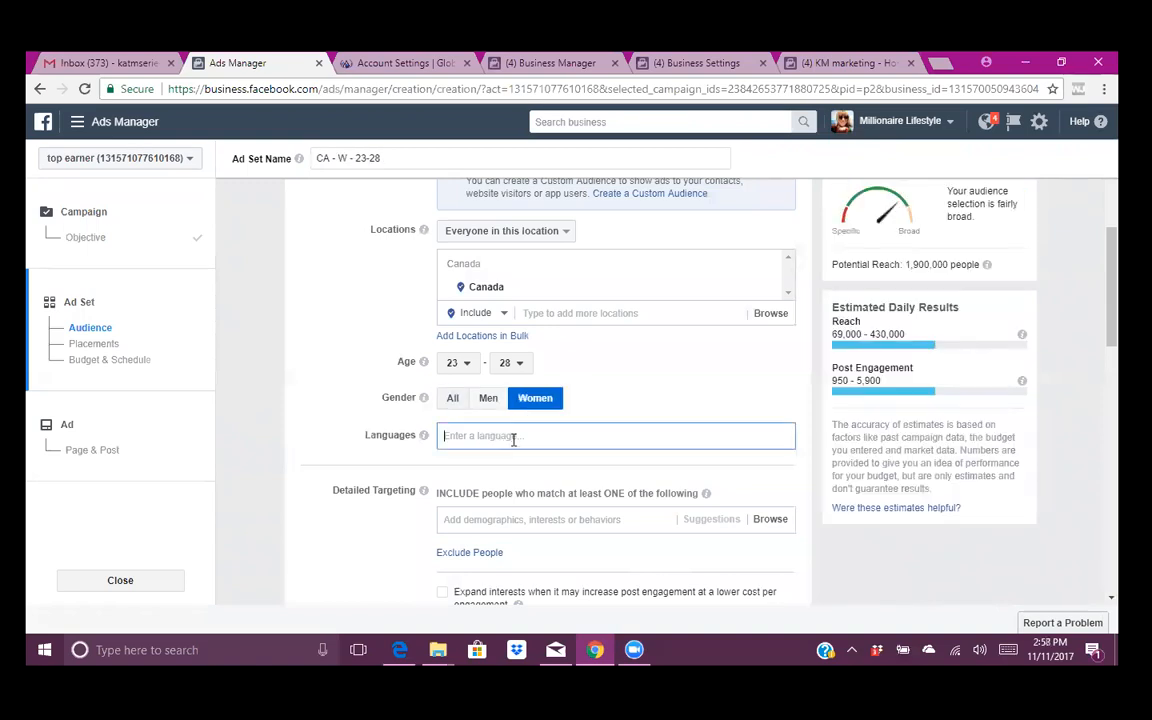
pyautogui.write('english')
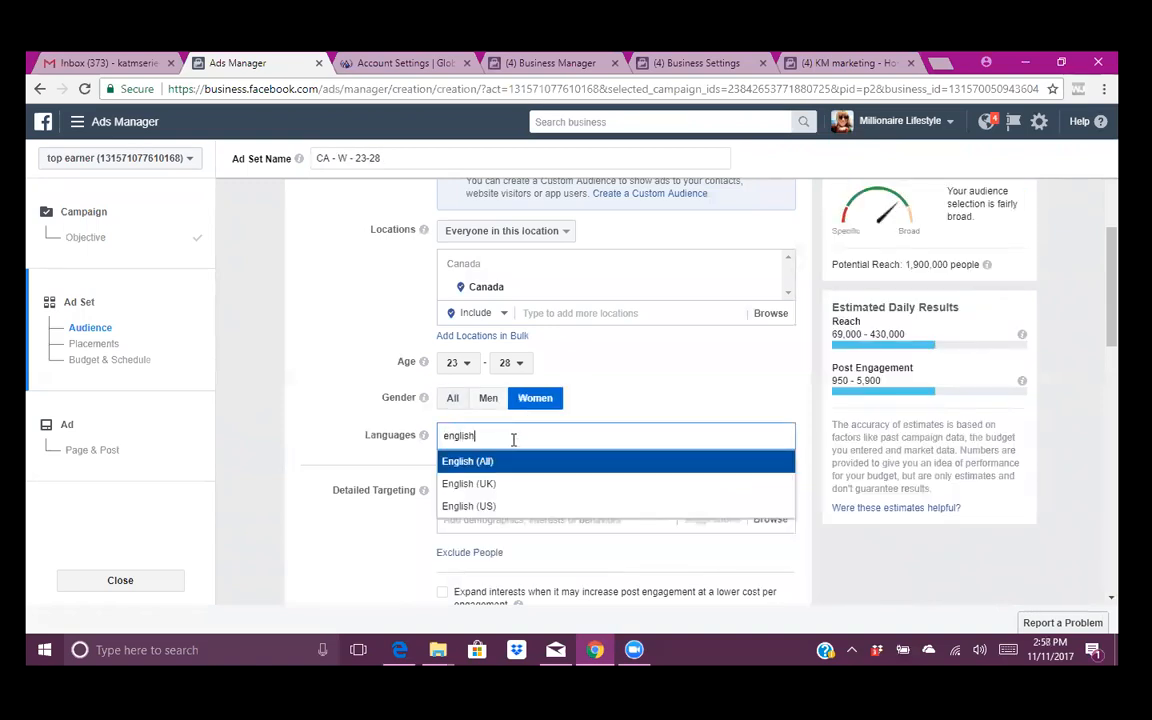
pyautogui.click(495, 462)
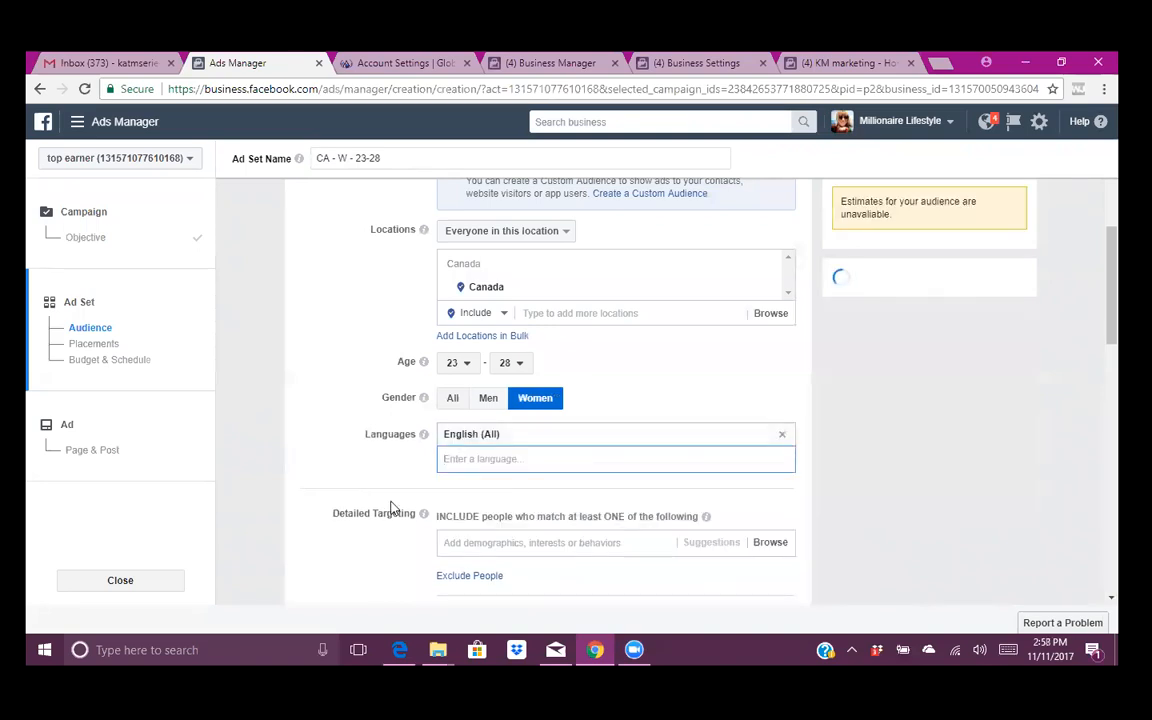
pyautogui.scroll(-2, 391, 507)
pyautogui.scroll(-3, 391, 507)
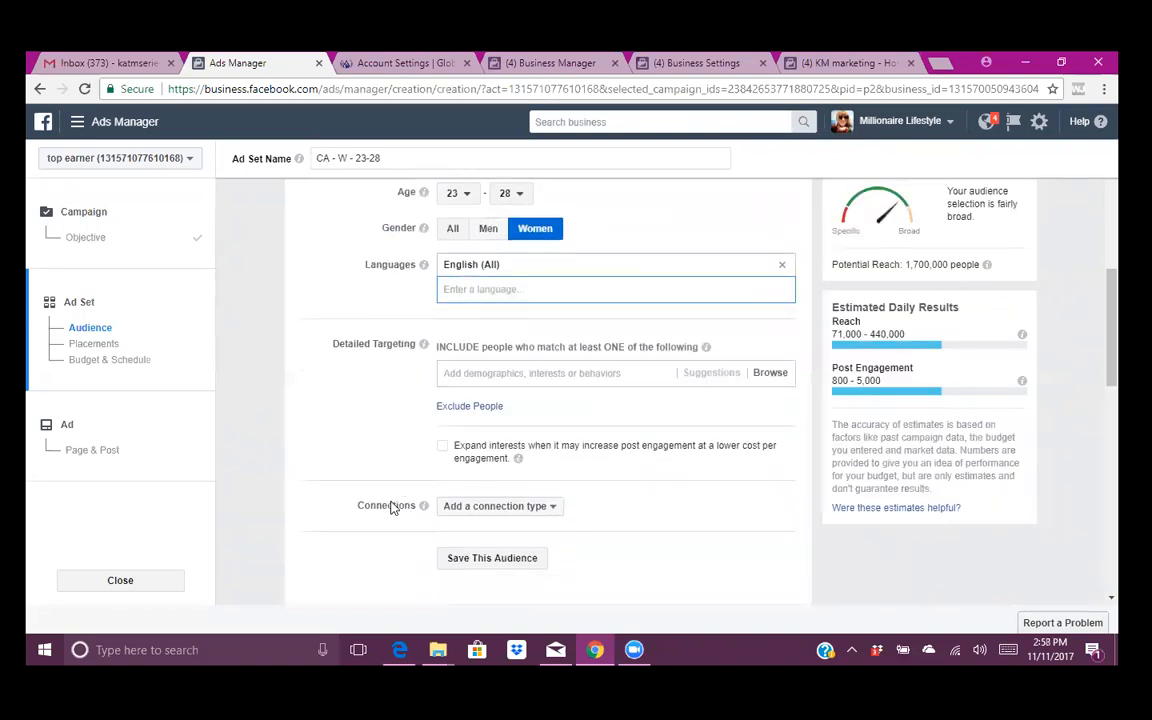
pyautogui.scroll(-1, 391, 507)
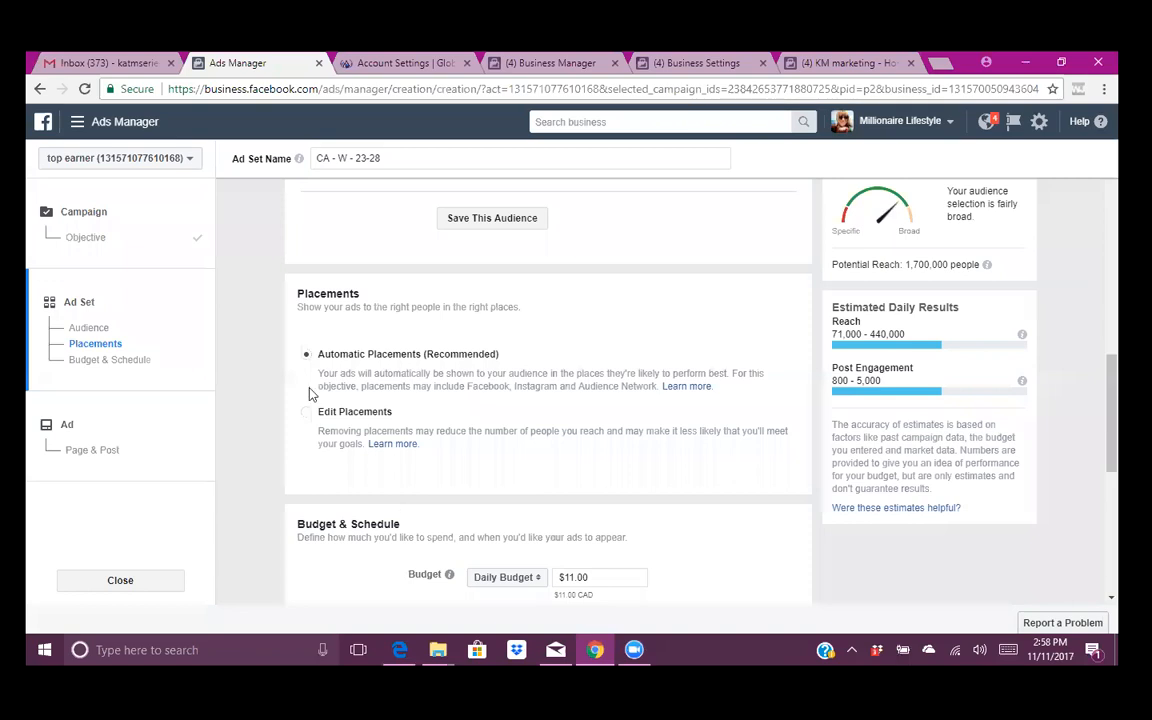
# - Edit placements manually, keeping Facebook Feeds and removing Instant Articles and In-Stream Videos
pyautogui.click(307, 346)
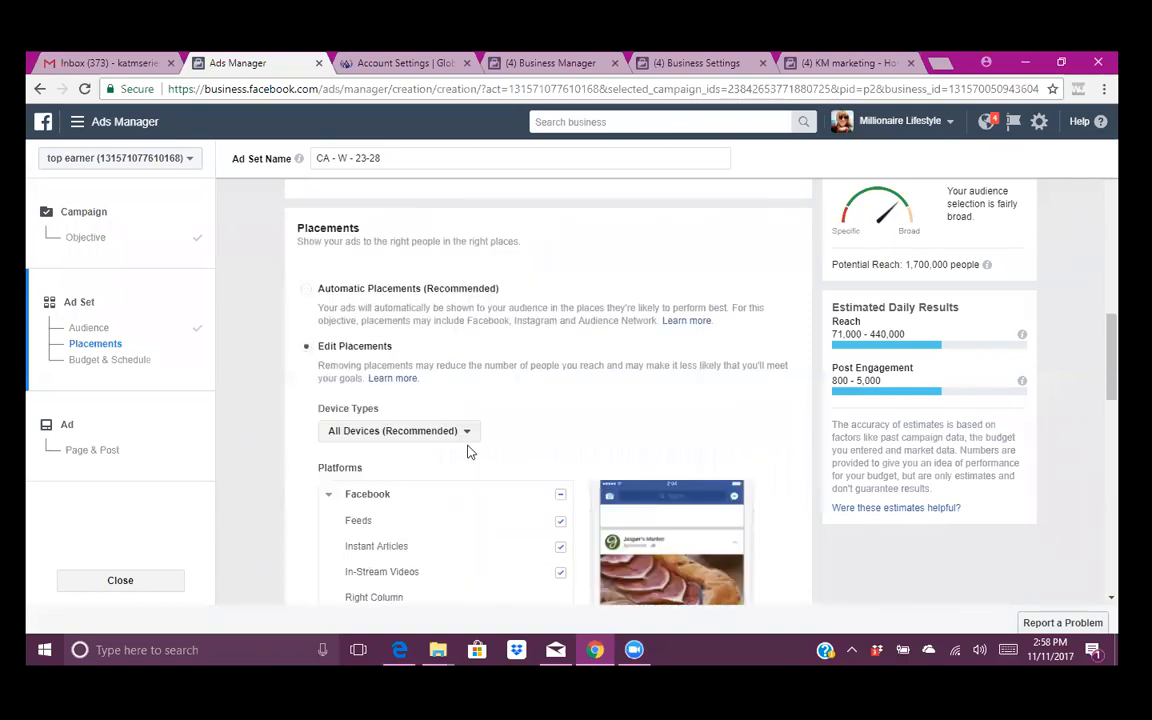
pyautogui.scroll(-2, 466, 450)
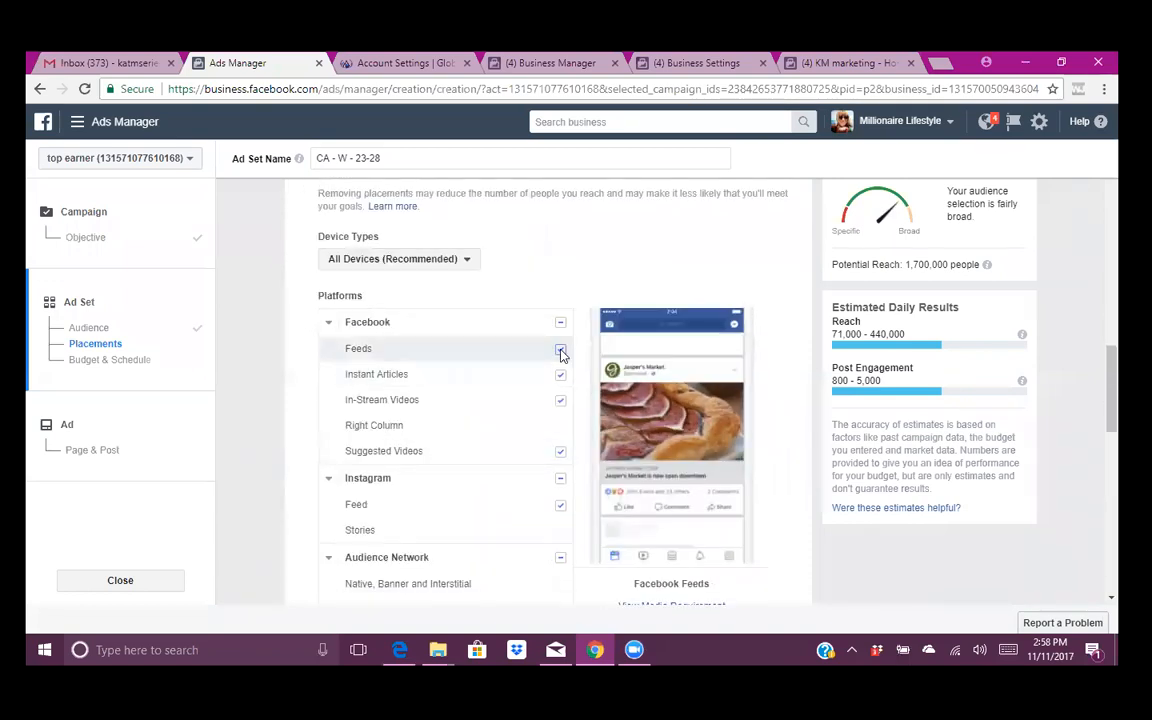
pyautogui.click(561, 352)
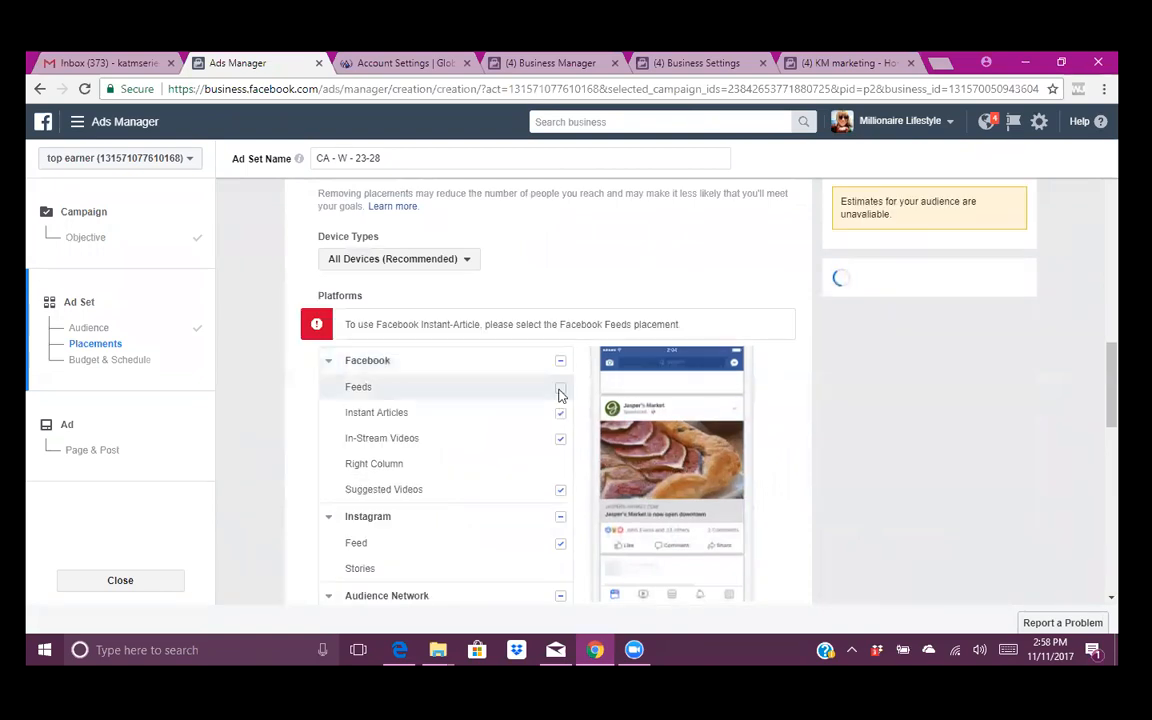
pyautogui.click(560, 385)
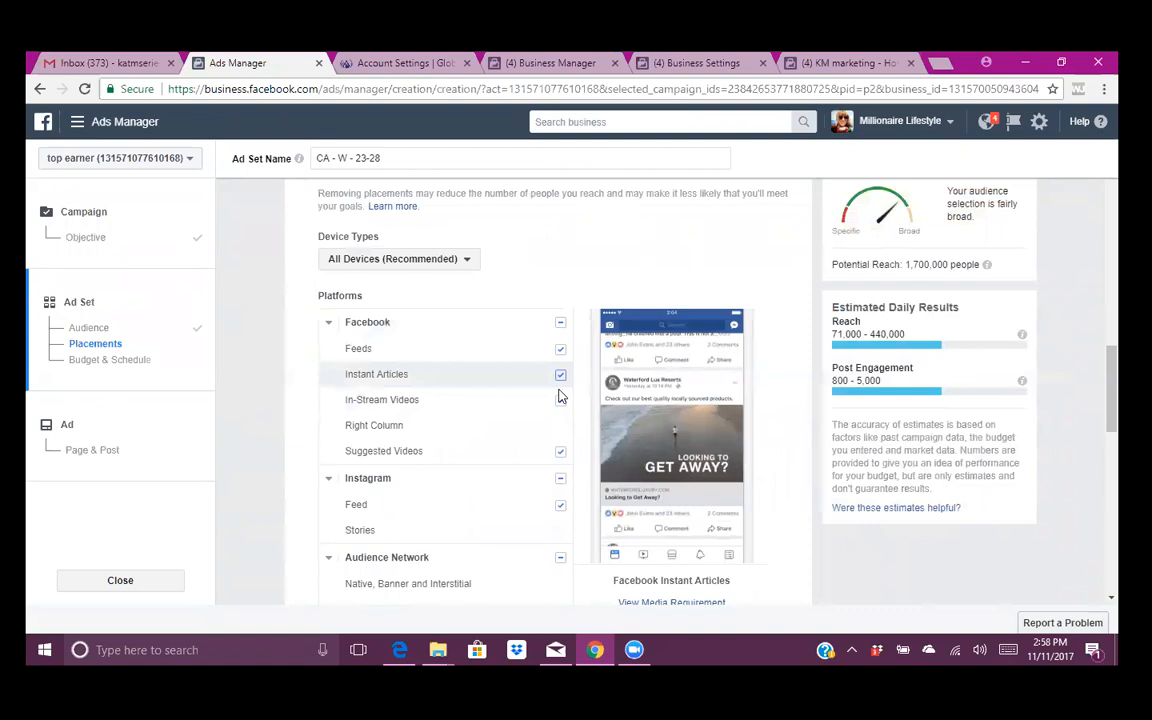
pyautogui.click(561, 375)
pyautogui.click(561, 401)
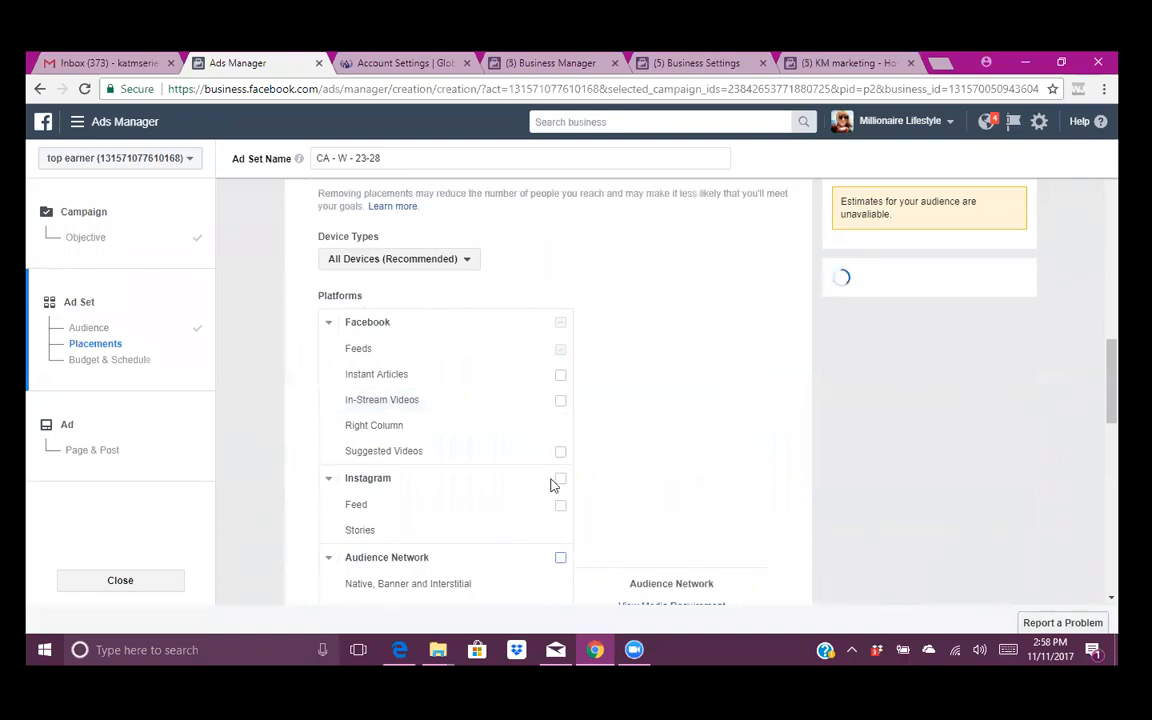
pyautogui.scroll(-2, 553, 485)
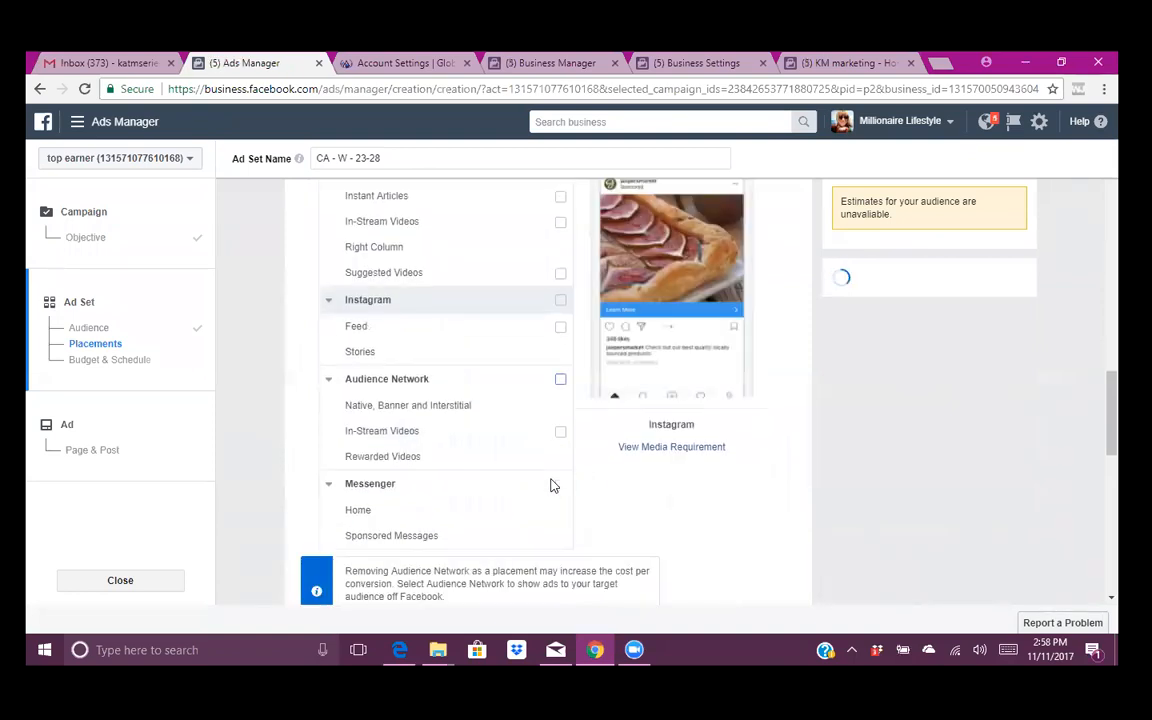
pyautogui.scroll(-4, 553, 485)
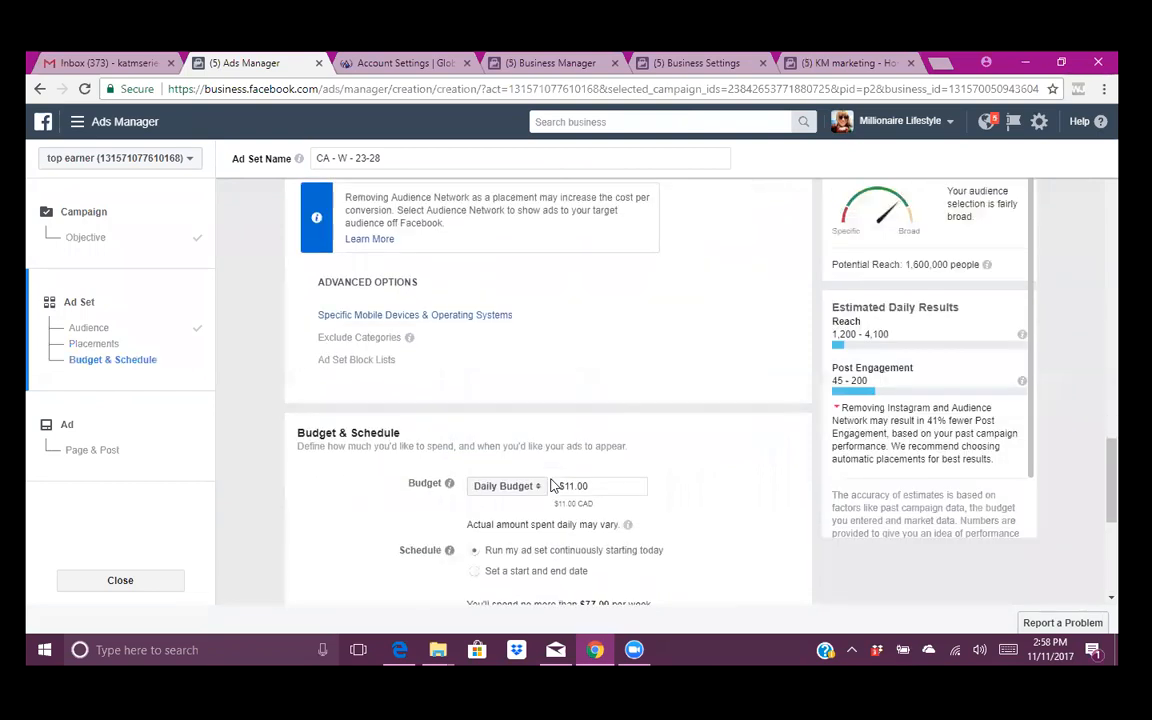
# - Change the daily budget from 11 to $5.00, check the charge options, and continue to the ad
pyautogui.click(478, 343)
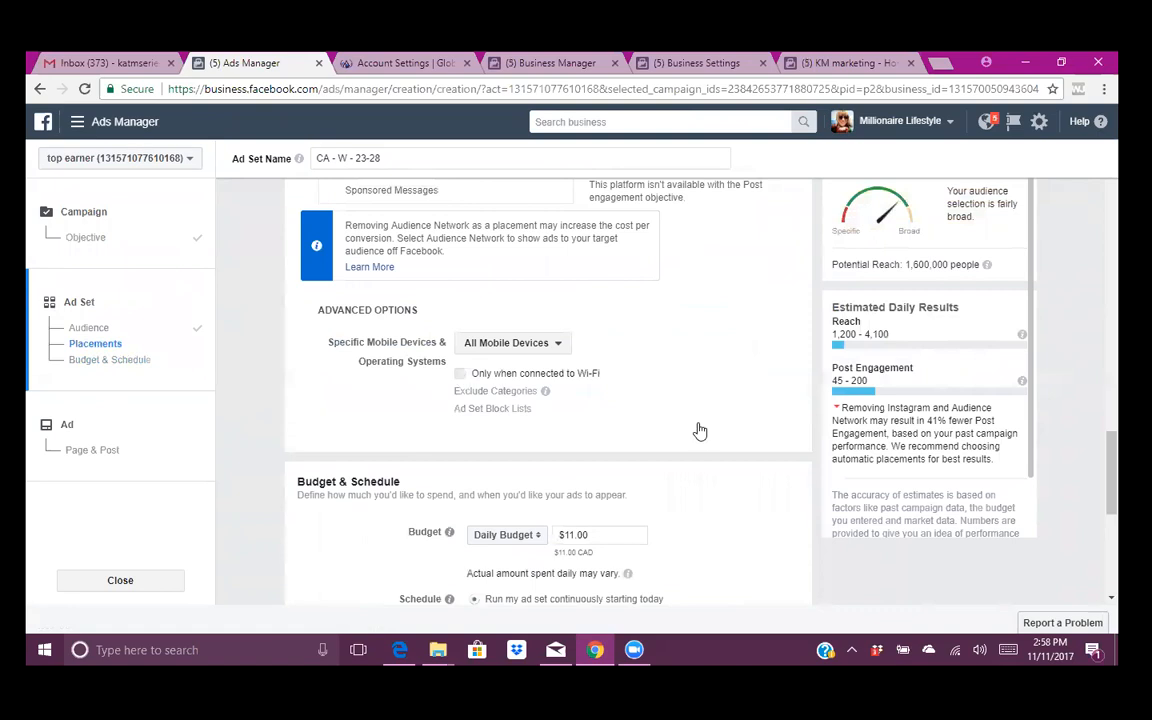
pyautogui.scroll(-2, 640, 393)
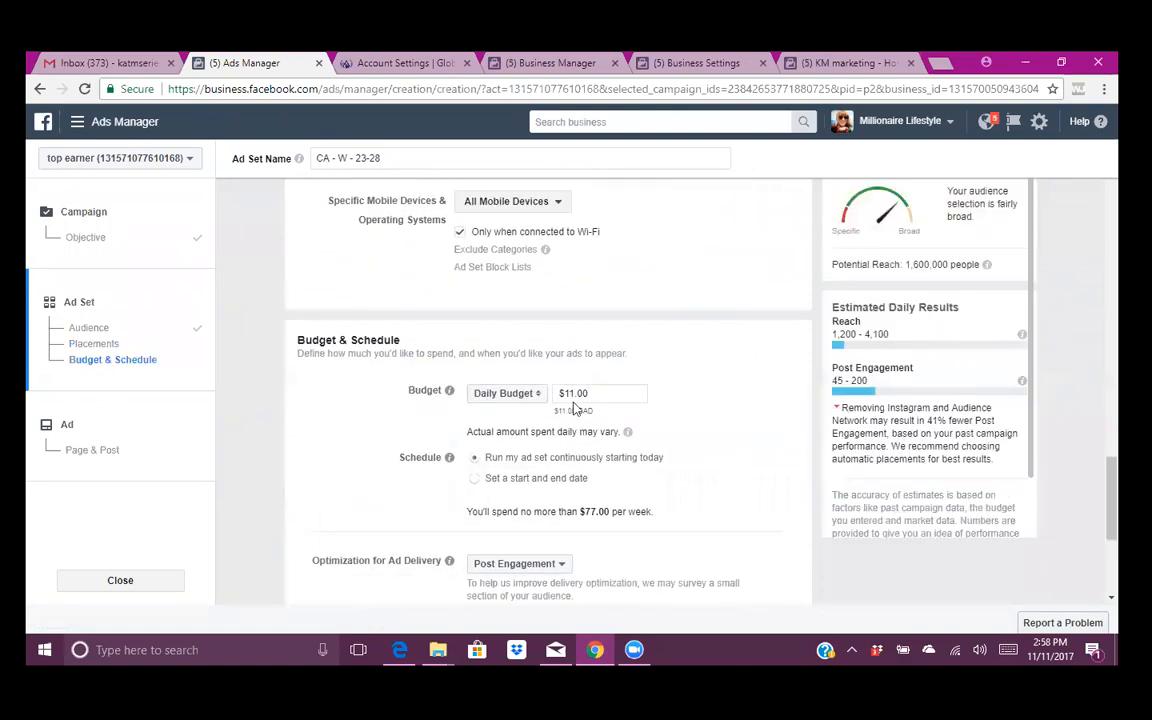
pyautogui.click(574, 396)
pyautogui.press('BackSpace')
pyautogui.press('BackSpace')
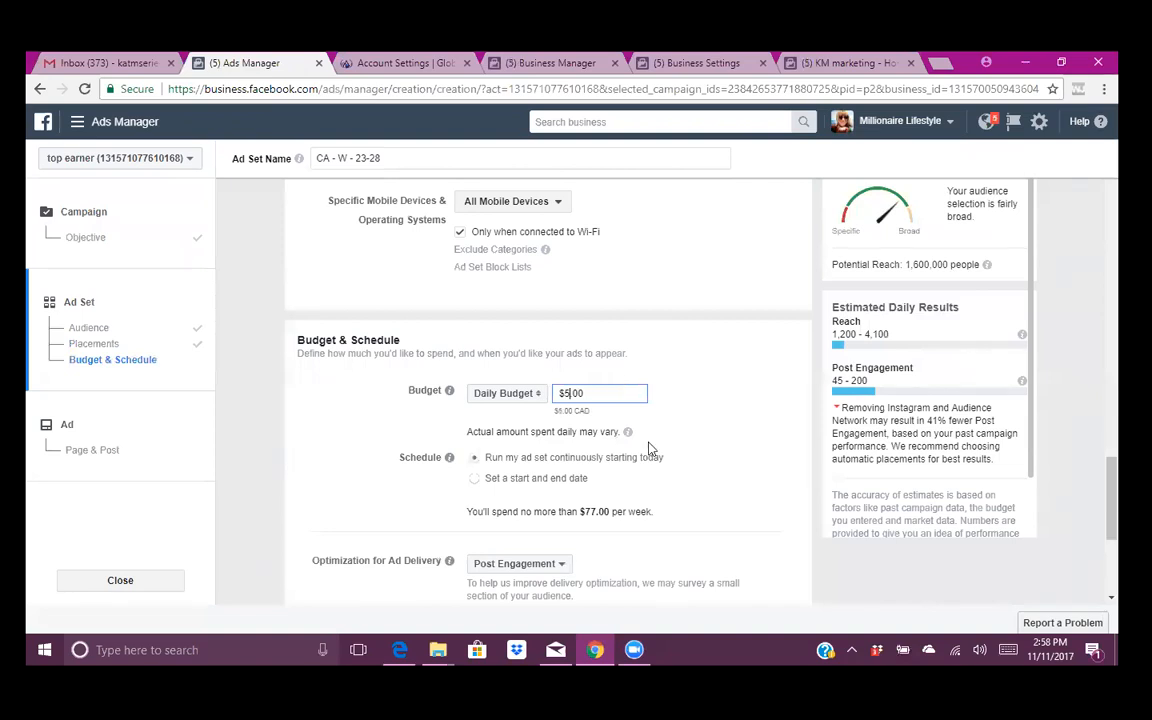
pyautogui.scroll(-3, 648, 452)
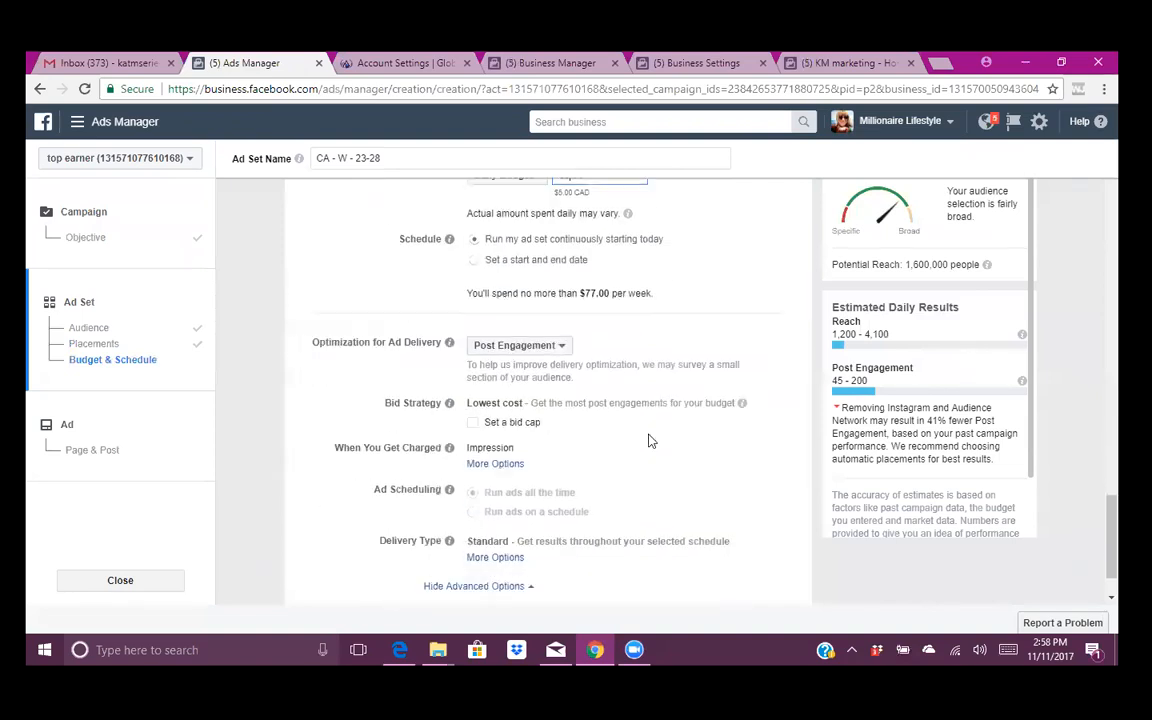
pyautogui.click(482, 464)
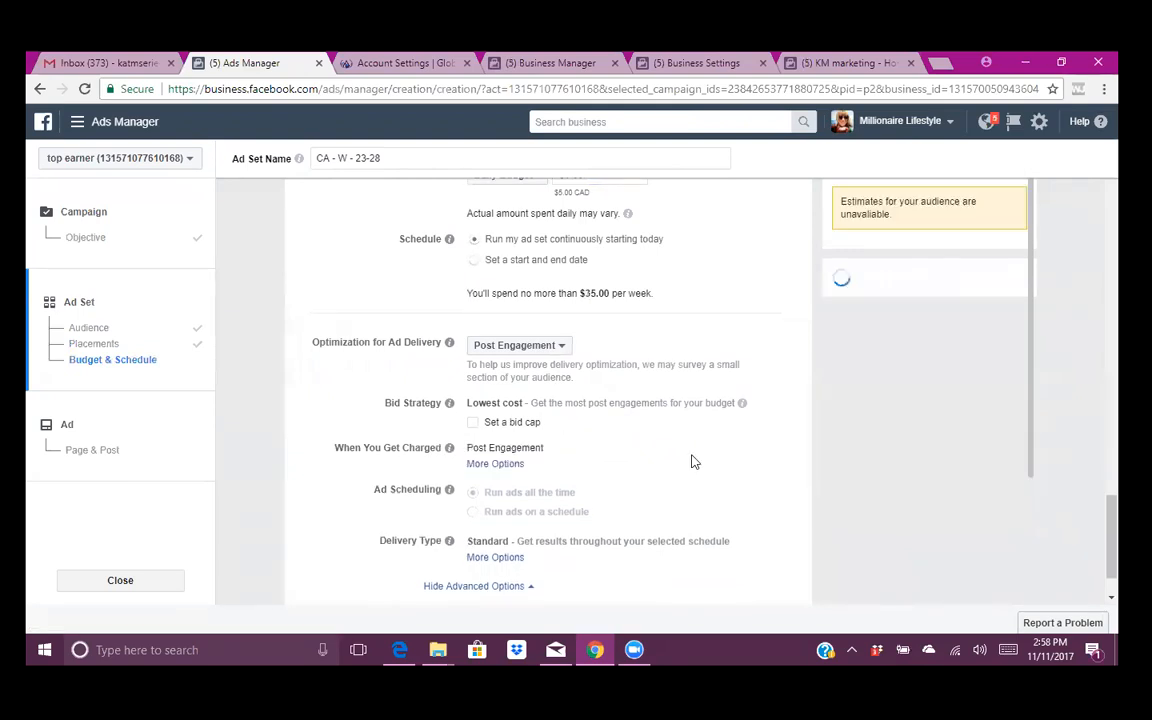
pyautogui.scroll(-1, 693, 461)
pyautogui.click(772, 580)
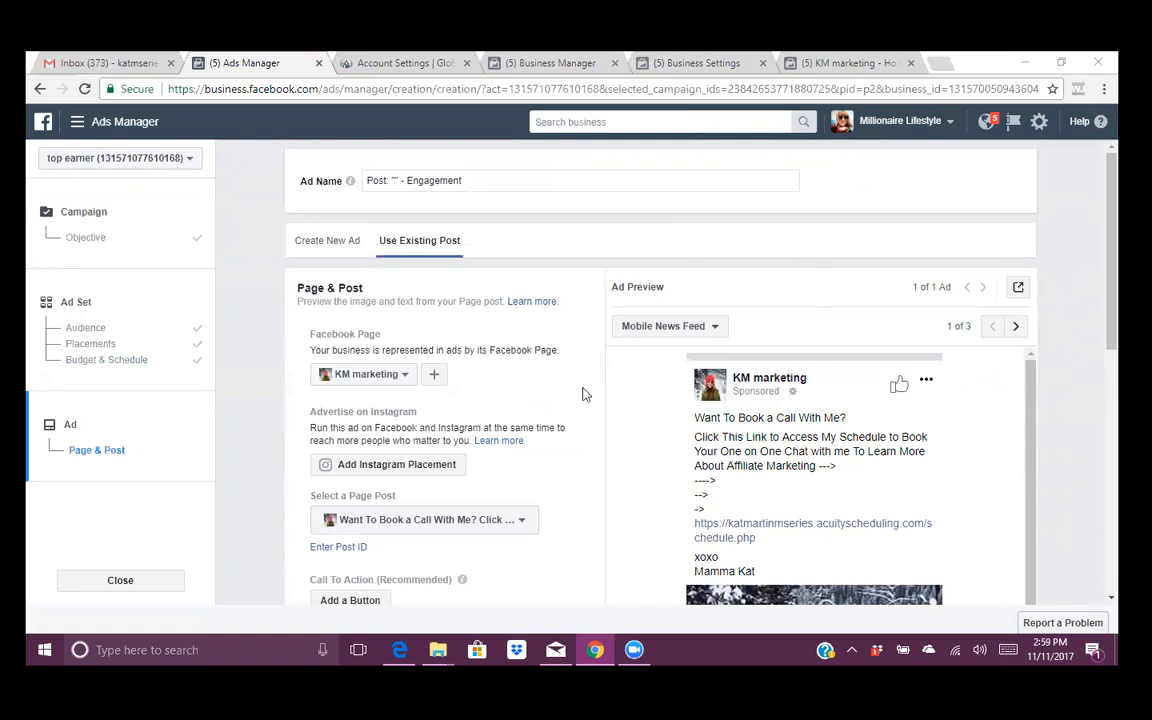
# - Browse the existing page posts and preview one as possible ad content
pyautogui.scroll(-2, 585, 396)
pyautogui.scroll(-1, 580, 392)
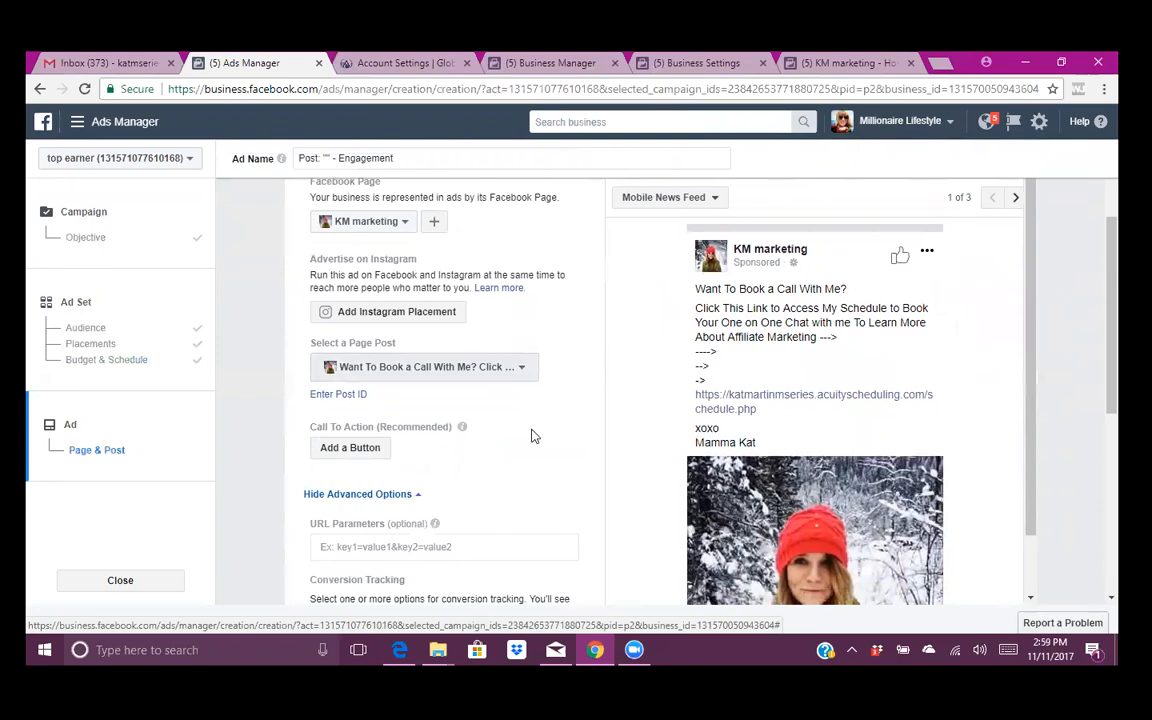
pyautogui.click(470, 368)
pyautogui.scroll(-2, 533, 437)
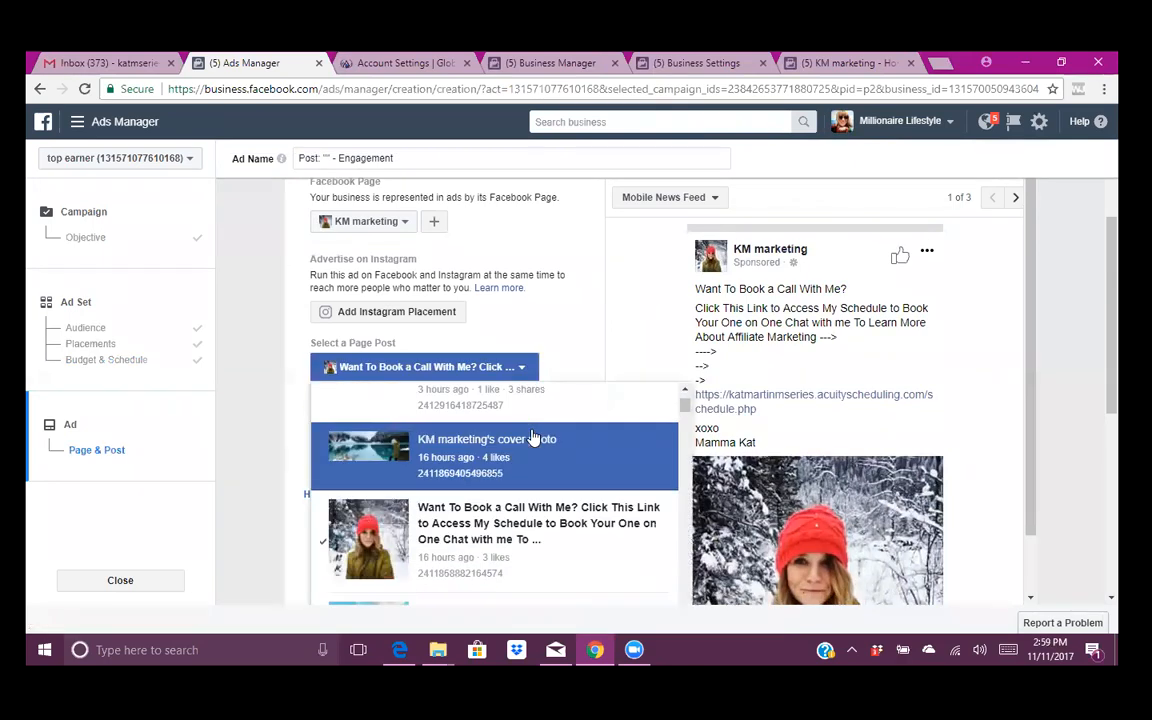
pyautogui.scroll(2, 533, 437)
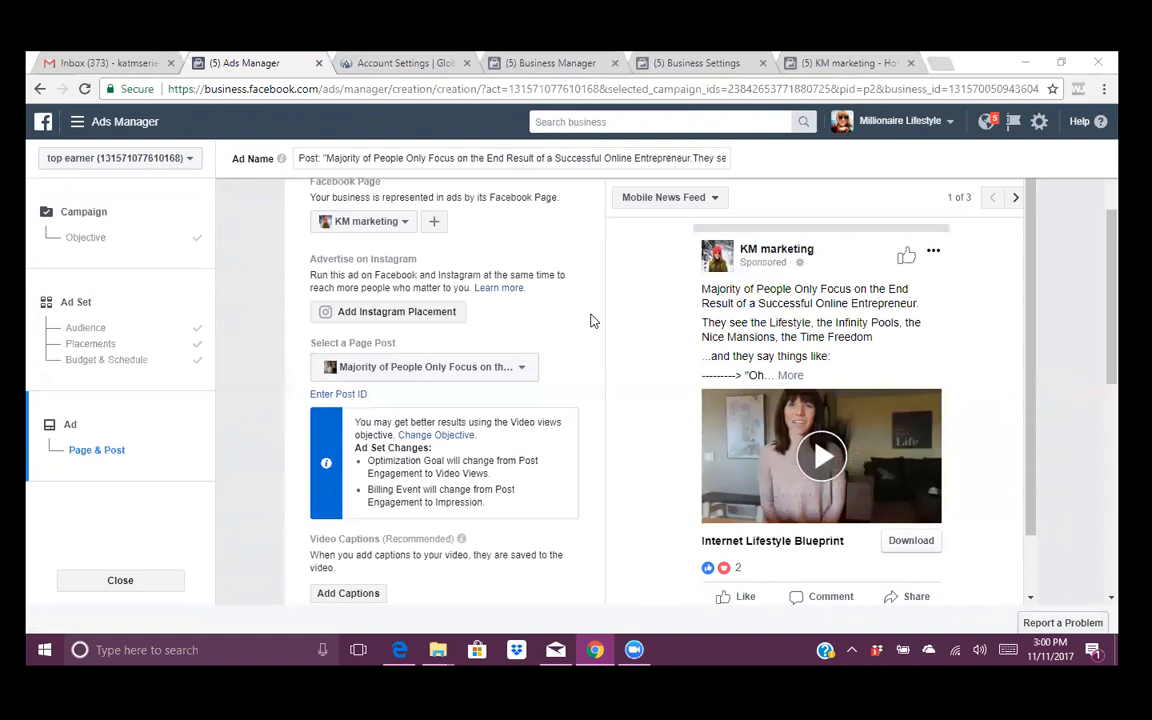
pyautogui.scroll(-3, 590, 320)
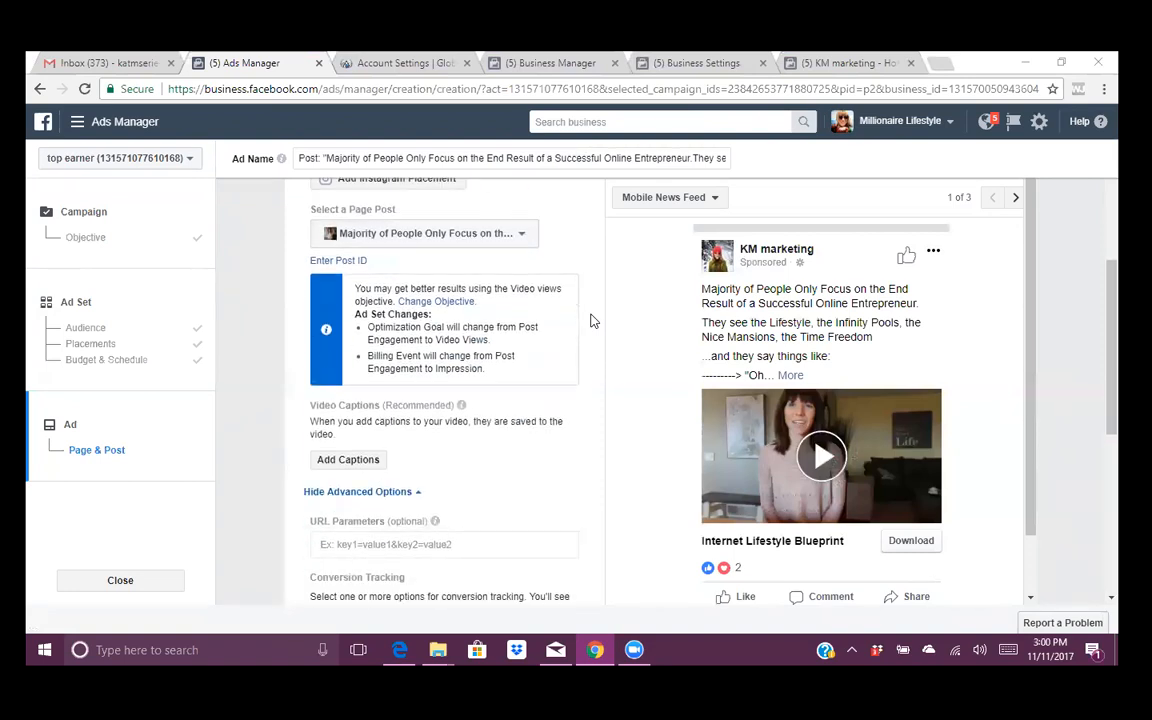
pyautogui.scroll(-3, 590, 320)
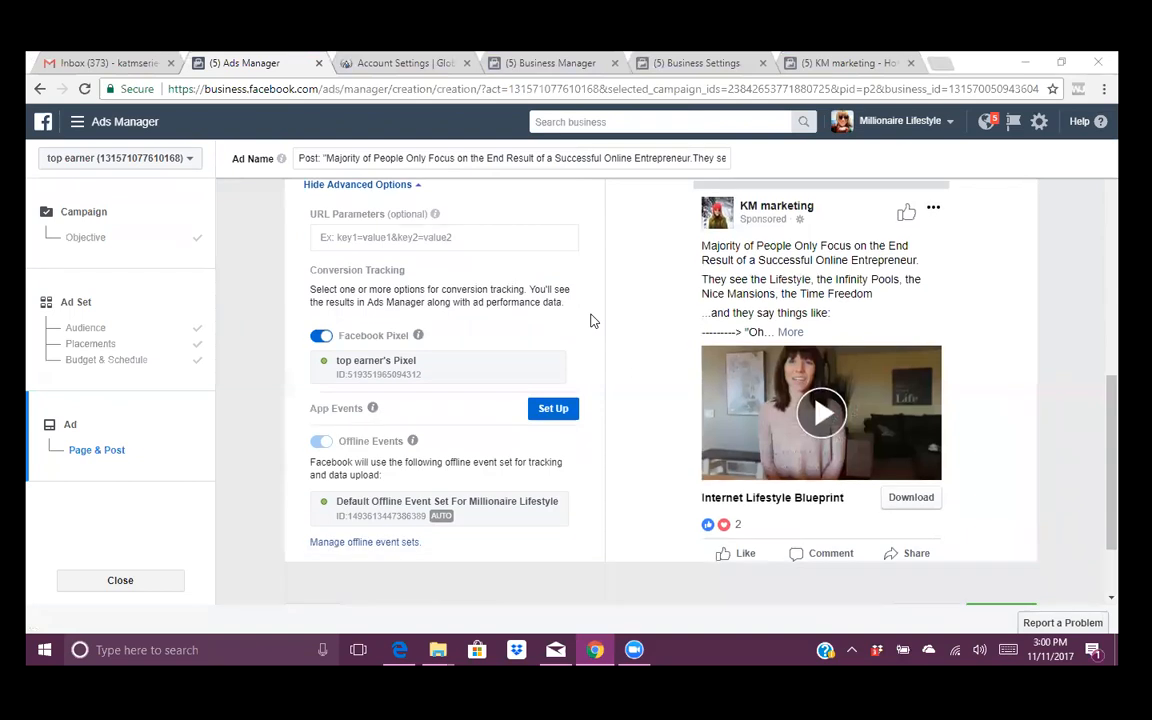
pyautogui.scroll(10, 600, 390)
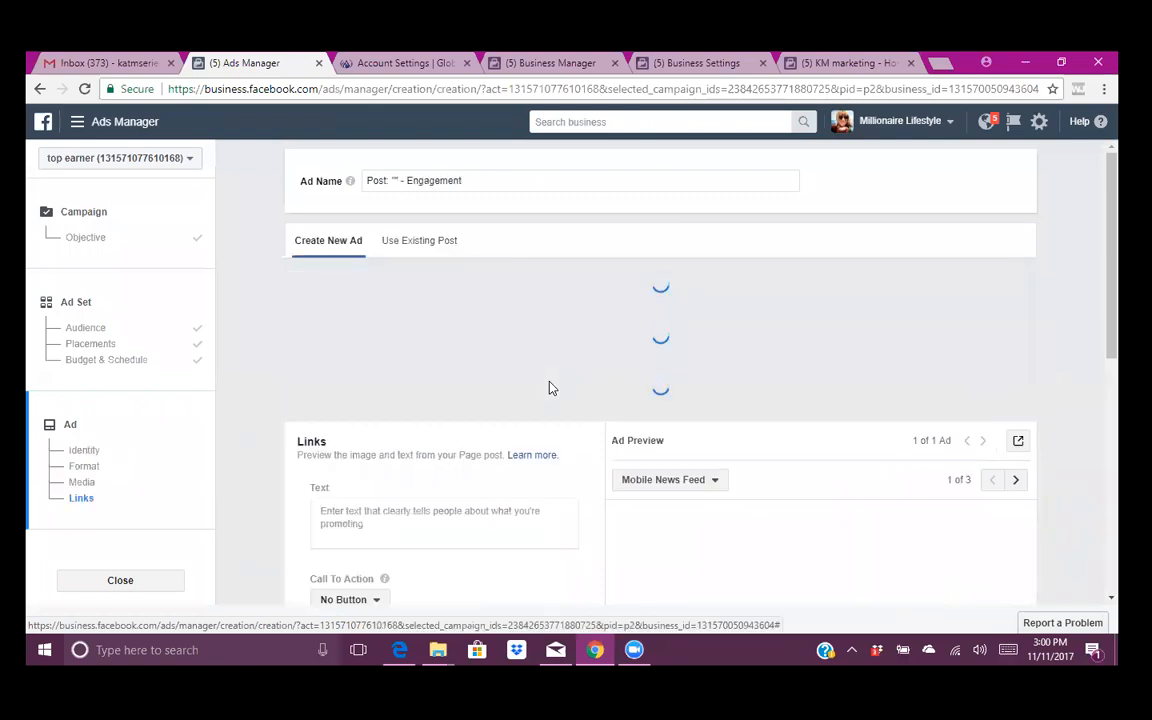
# - Choose the Single Video format and pick the 2:24 library video of the woman speaking
pyautogui.scroll(-2, 550, 387)
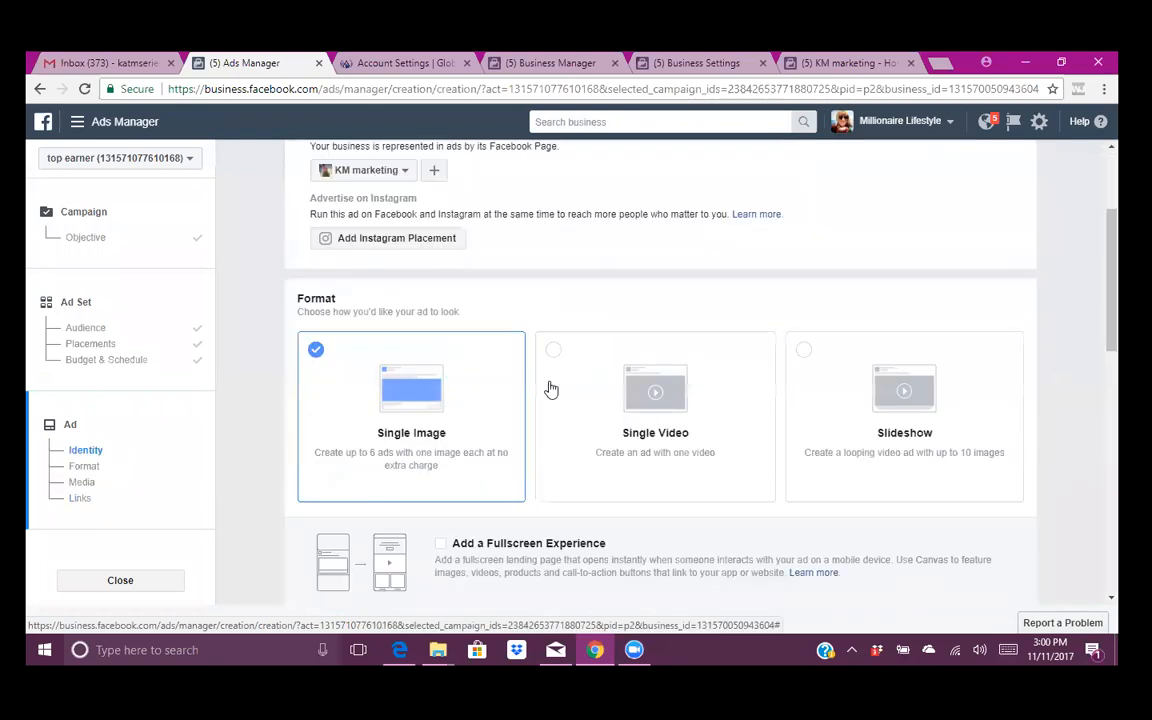
pyautogui.scroll(-3, 580, 360)
pyautogui.scroll(1, 673, 288)
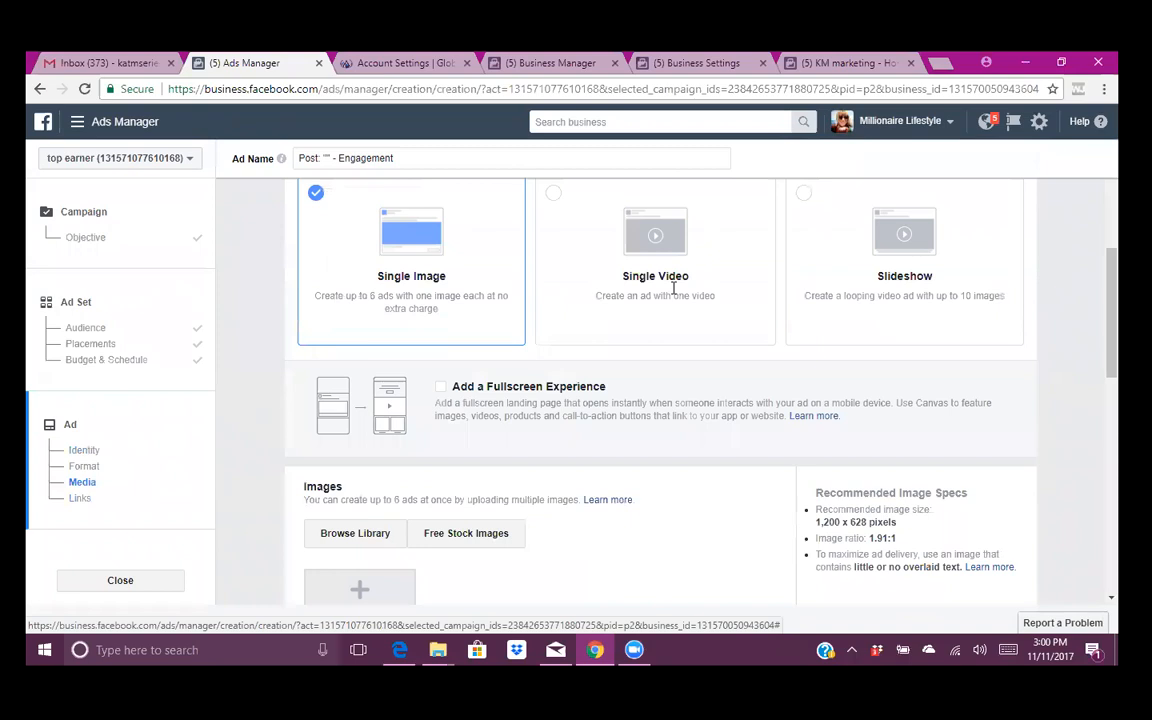
pyautogui.click(630, 252)
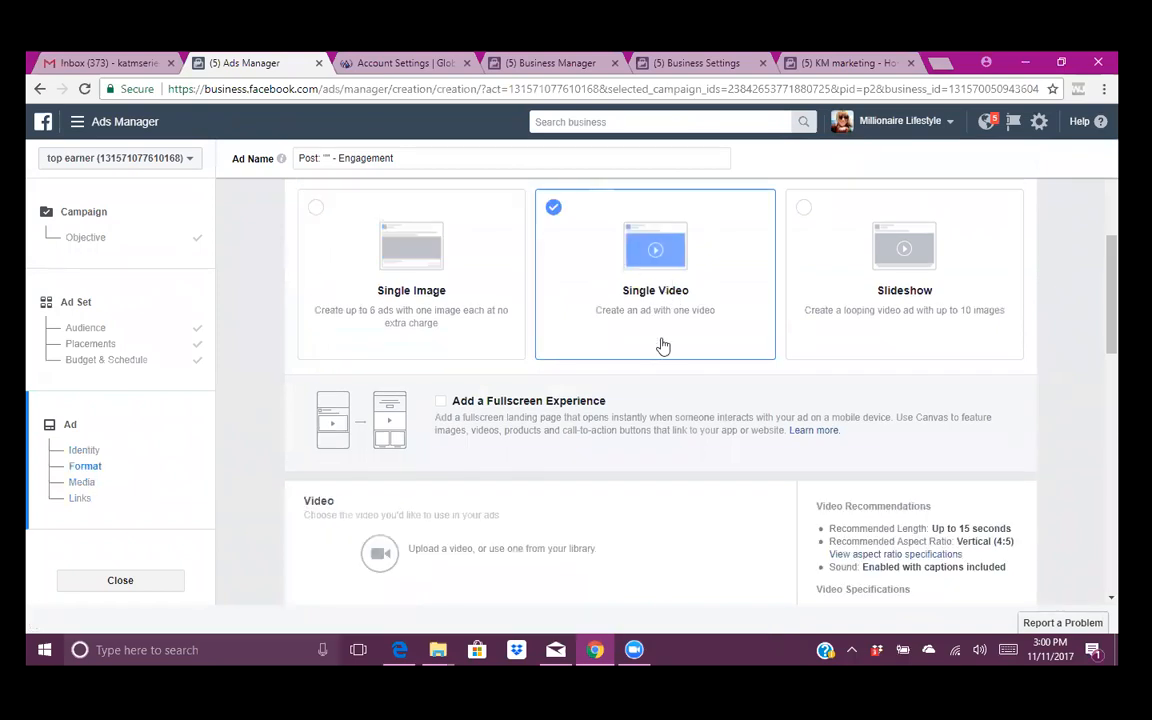
pyautogui.scroll(-2, 673, 493)
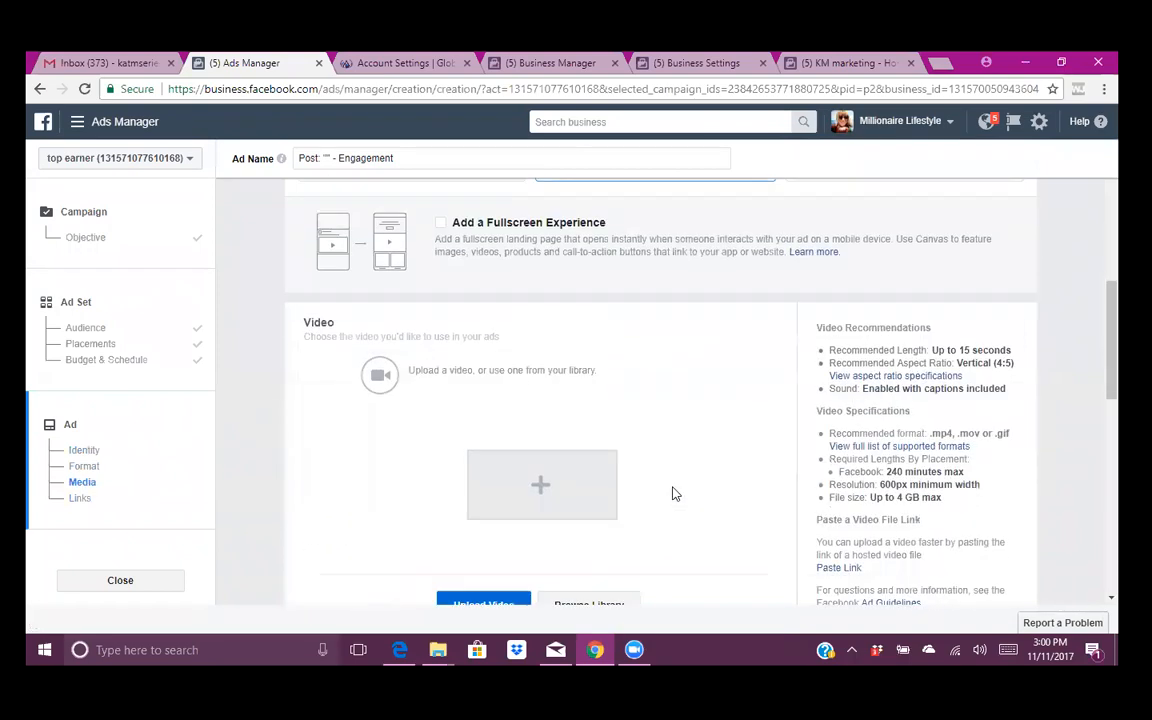
pyautogui.scroll(-1, 673, 493)
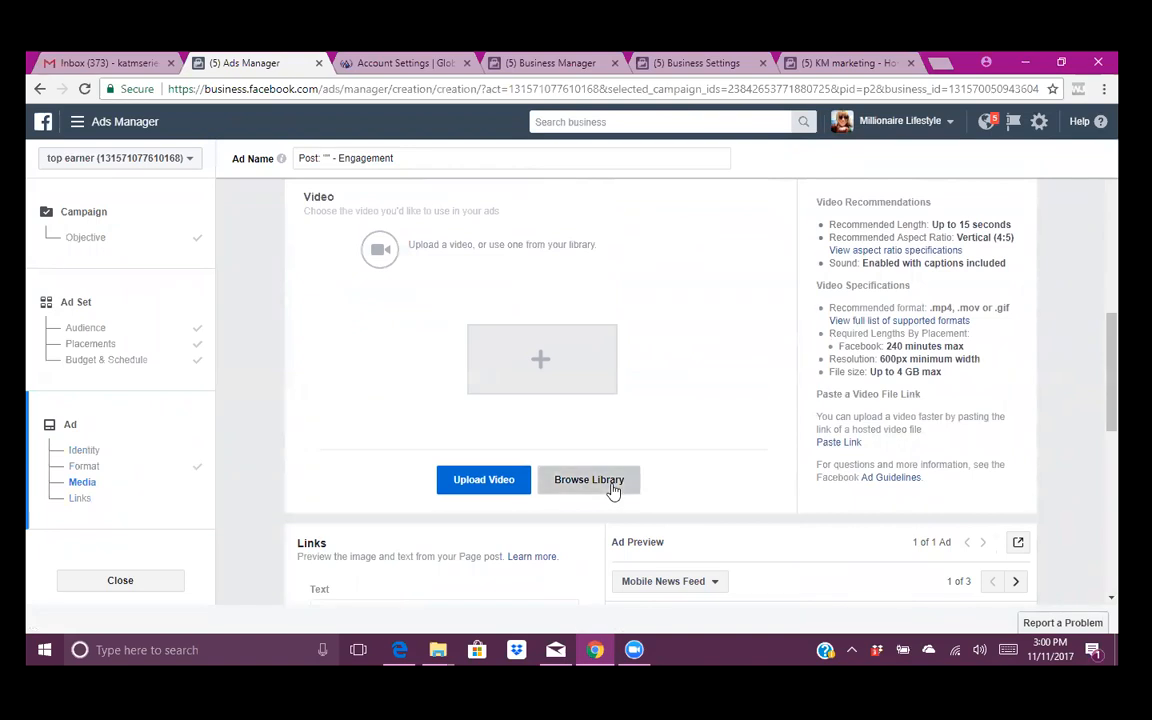
pyautogui.click(590, 480)
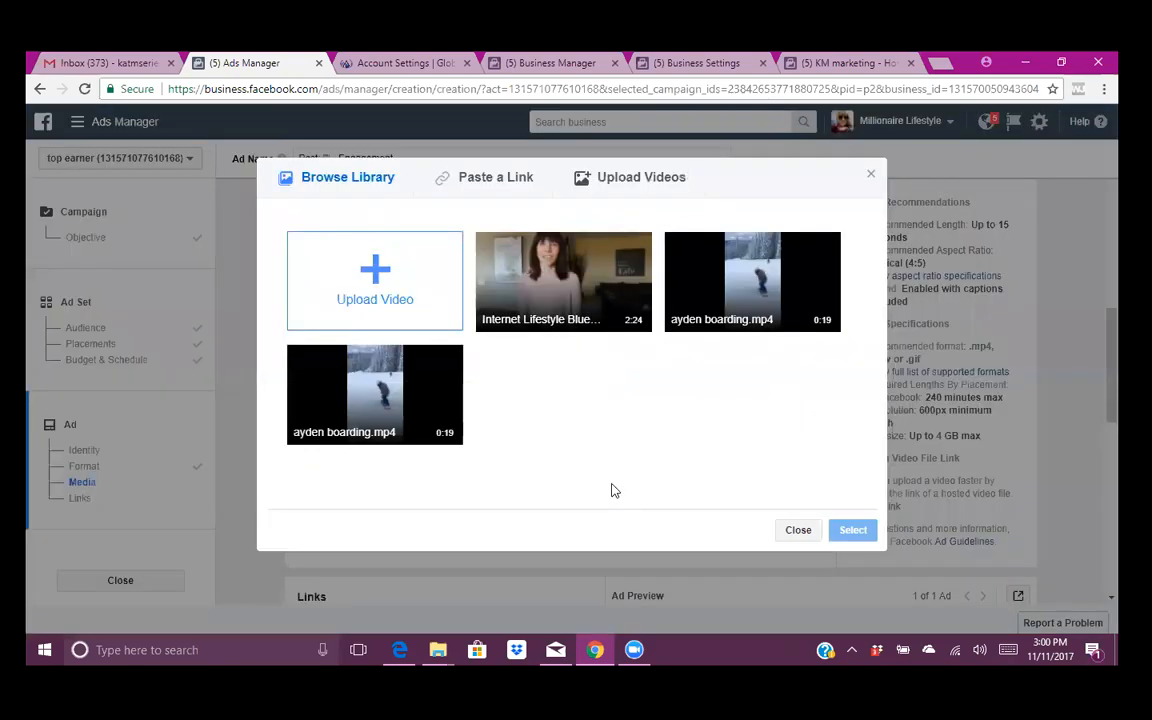
pyautogui.click(583, 297)
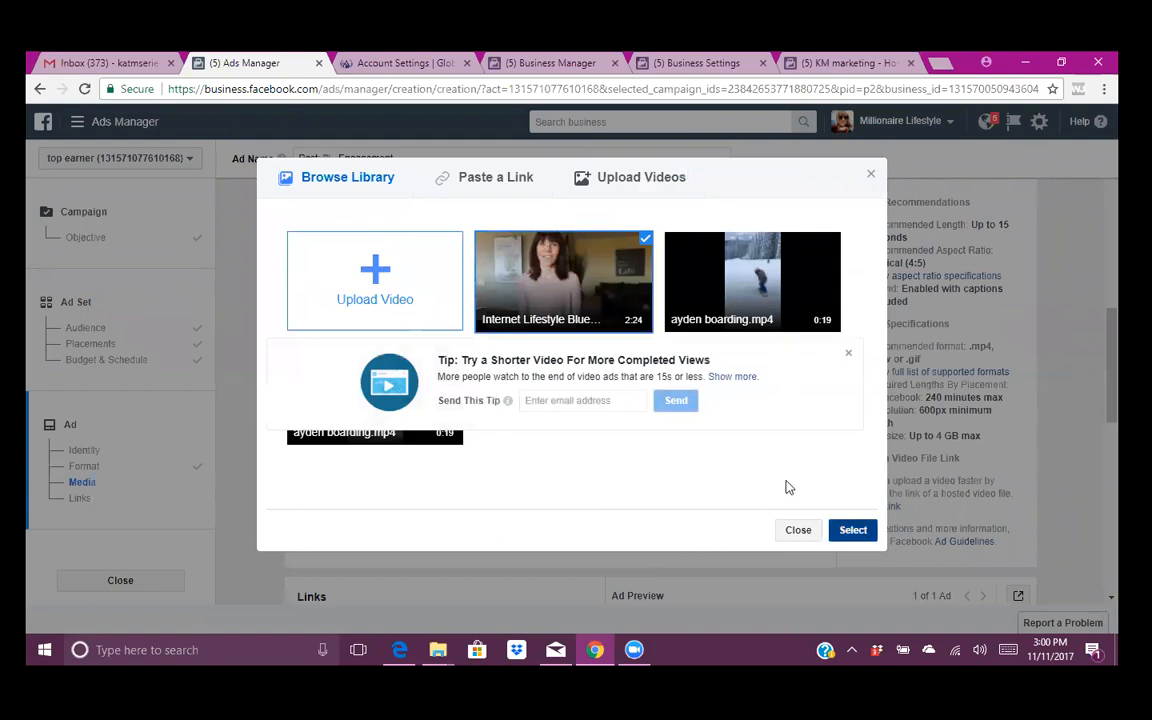
# - Leave the call to action at No Button and enter the ad text 'what you want to sey'
pyautogui.scroll(-2, 591, 398)
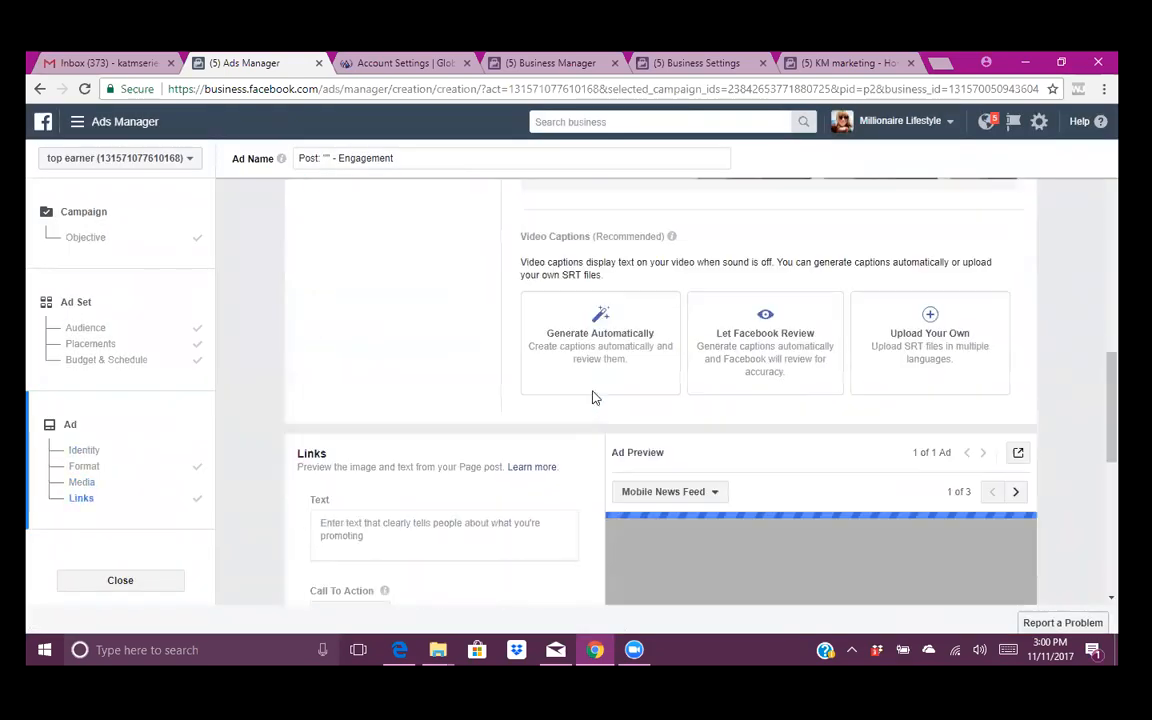
pyautogui.scroll(-3, 591, 398)
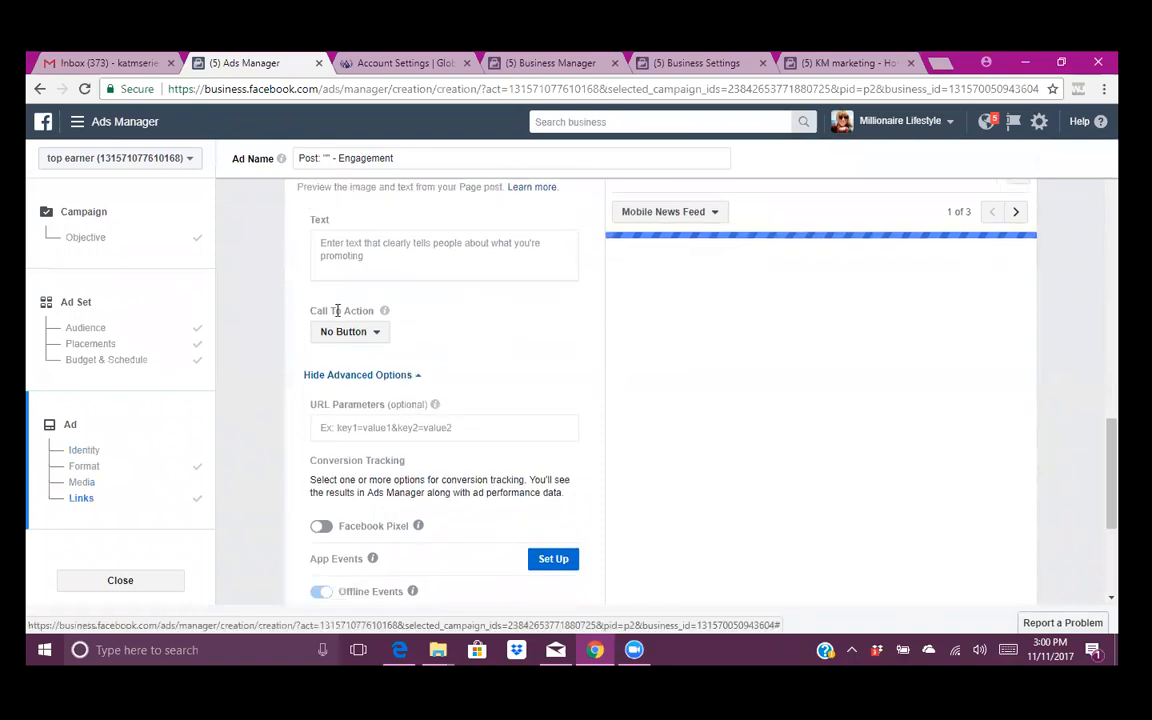
pyautogui.click(378, 334)
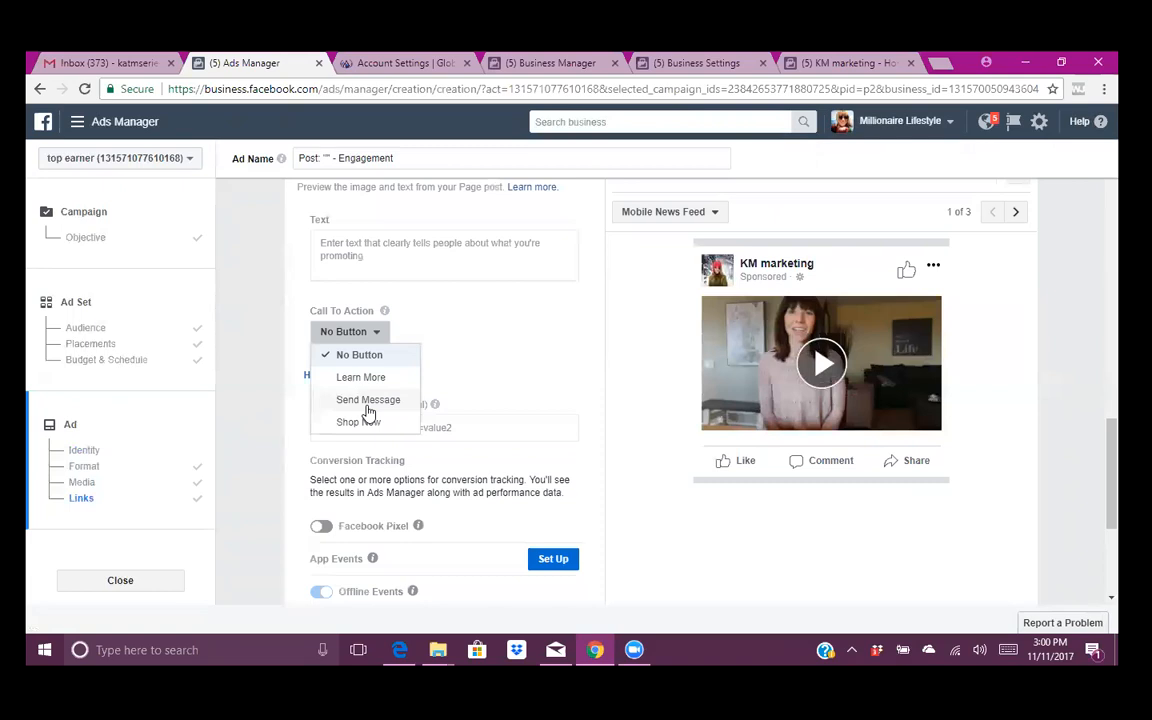
pyautogui.click(409, 265)
pyautogui.write('what you want to se')
pyautogui.write('y')
pyautogui.scroll(-2, 536, 459)
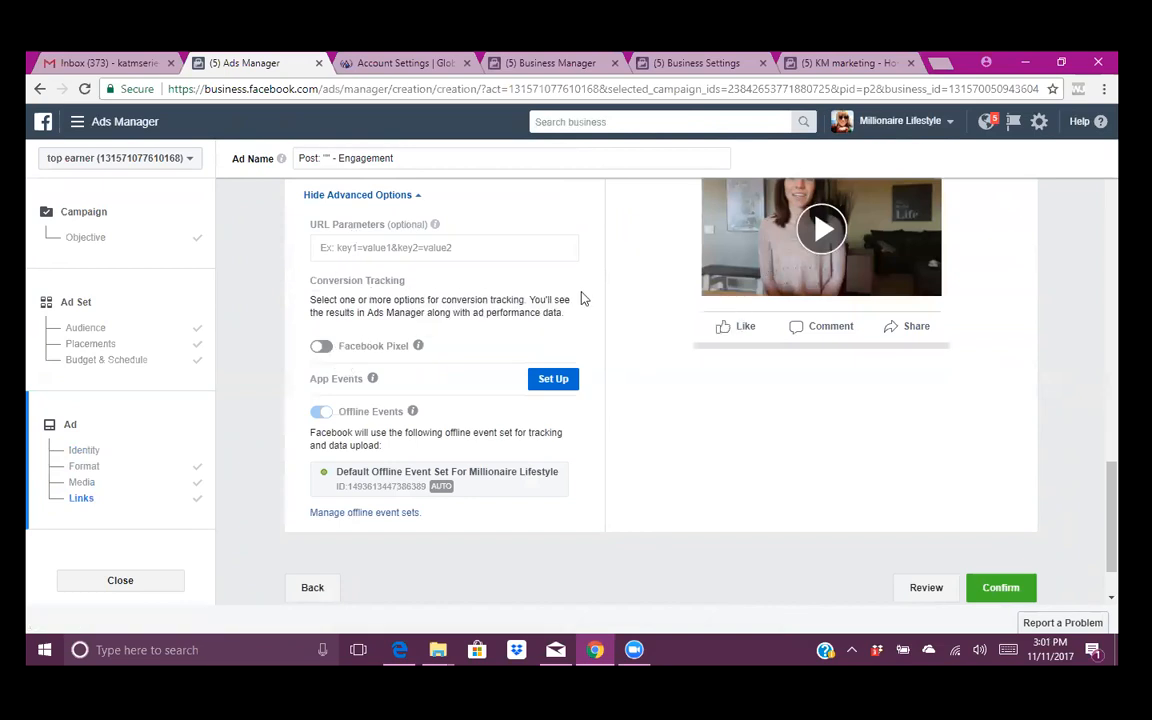
pyautogui.scroll(3, 470, 313)
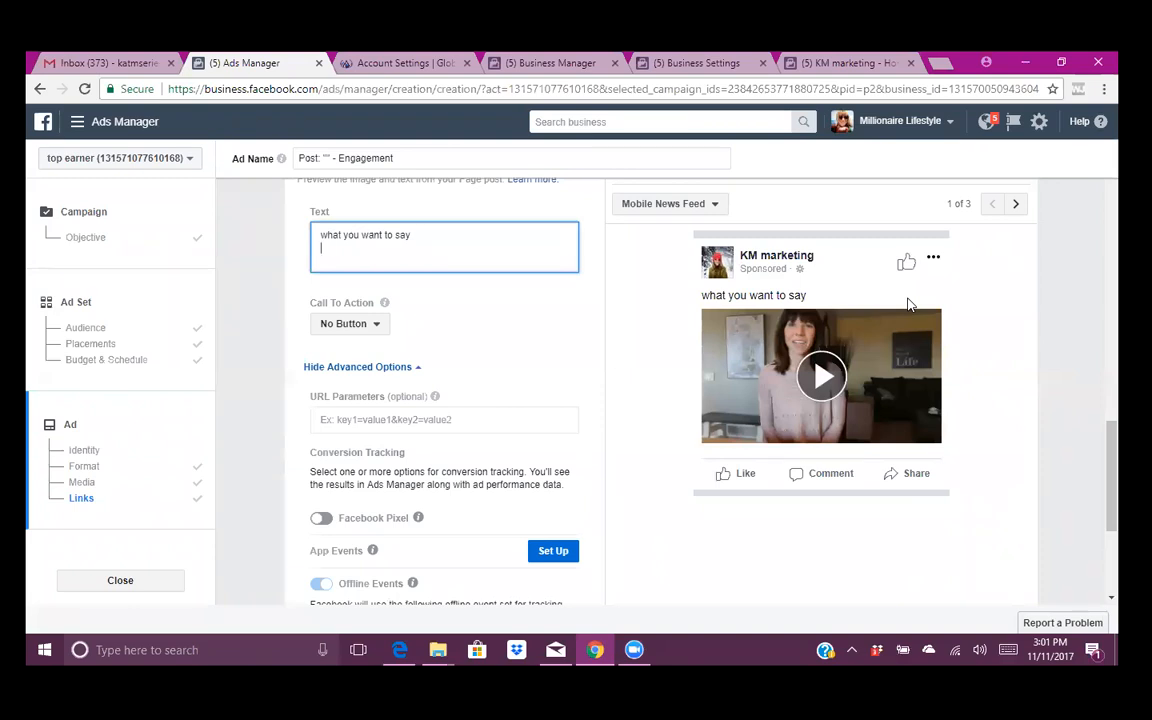
pyautogui.scroll(-1, 909, 304)
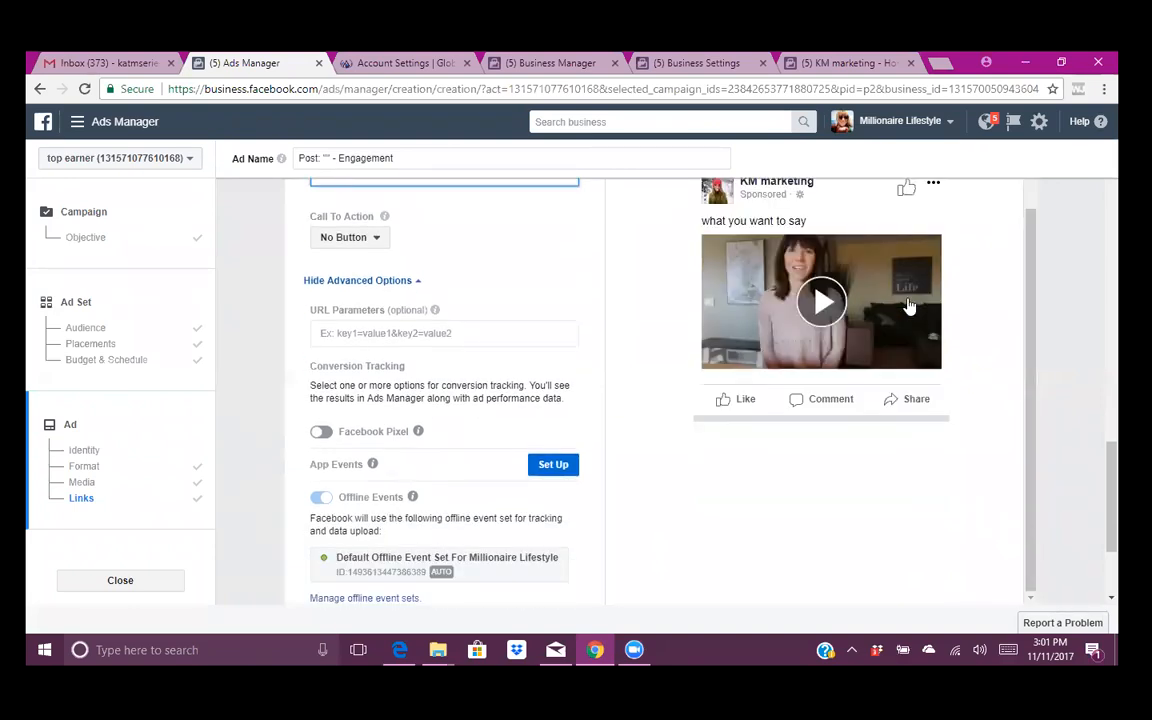
pyautogui.scroll(-2, 620, 329)
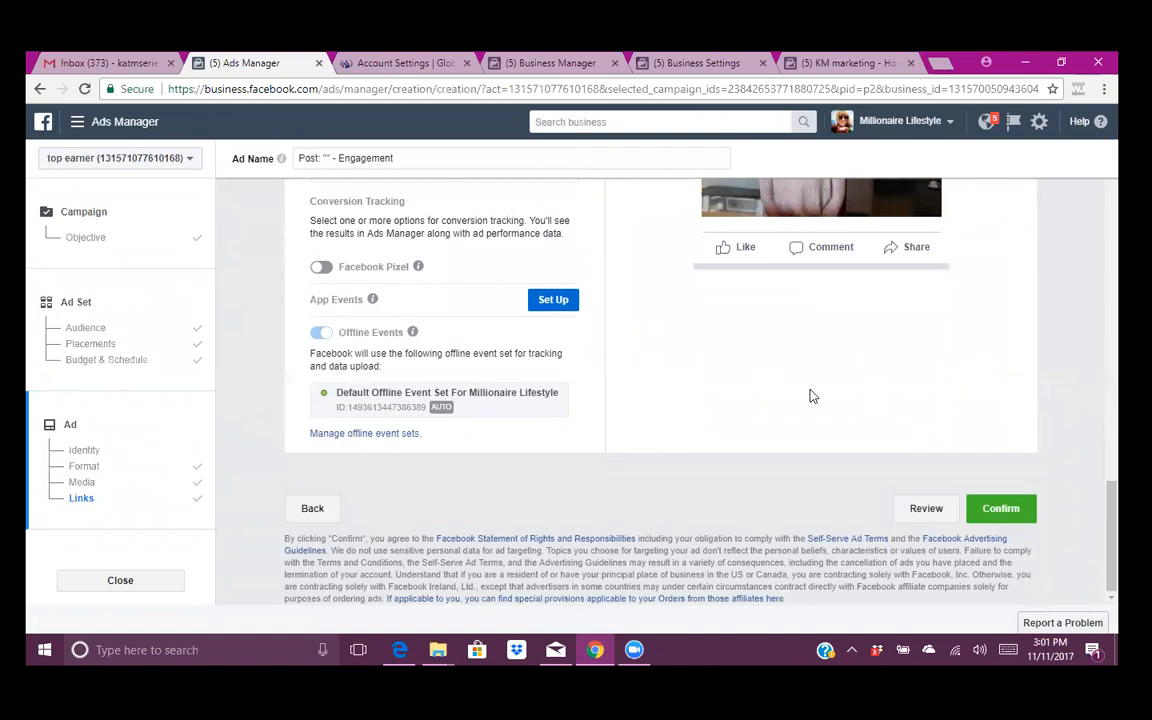
pyautogui.click(910, 512)
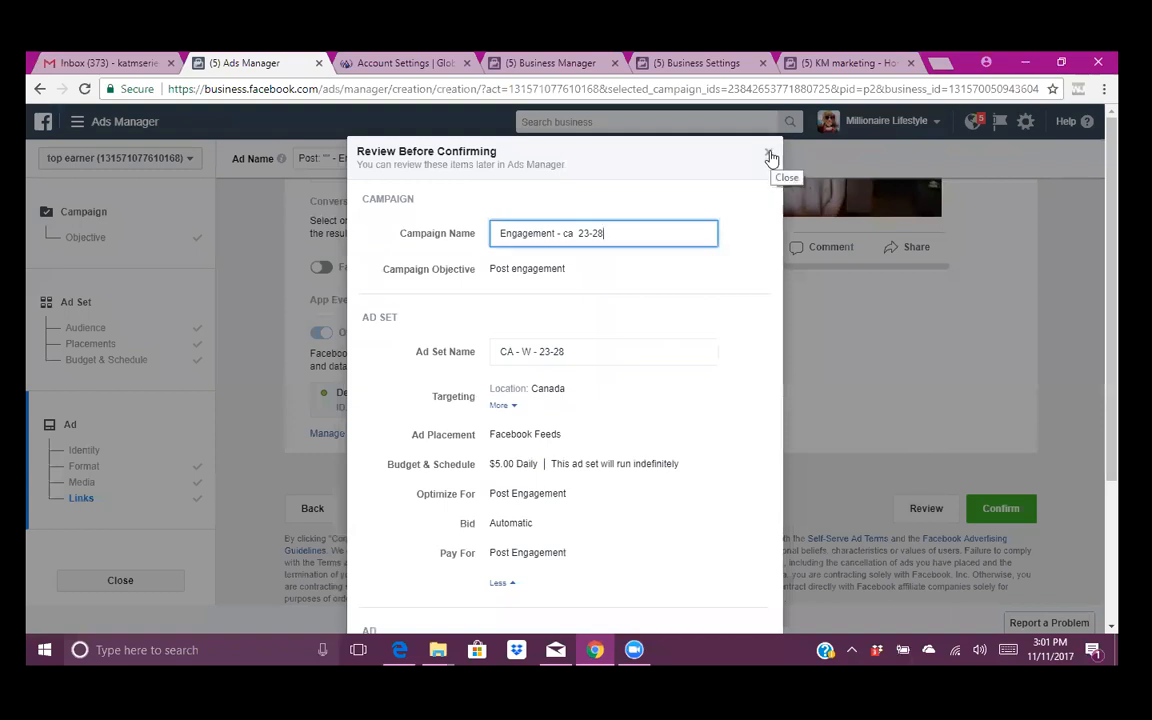
pyautogui.click(769, 156)
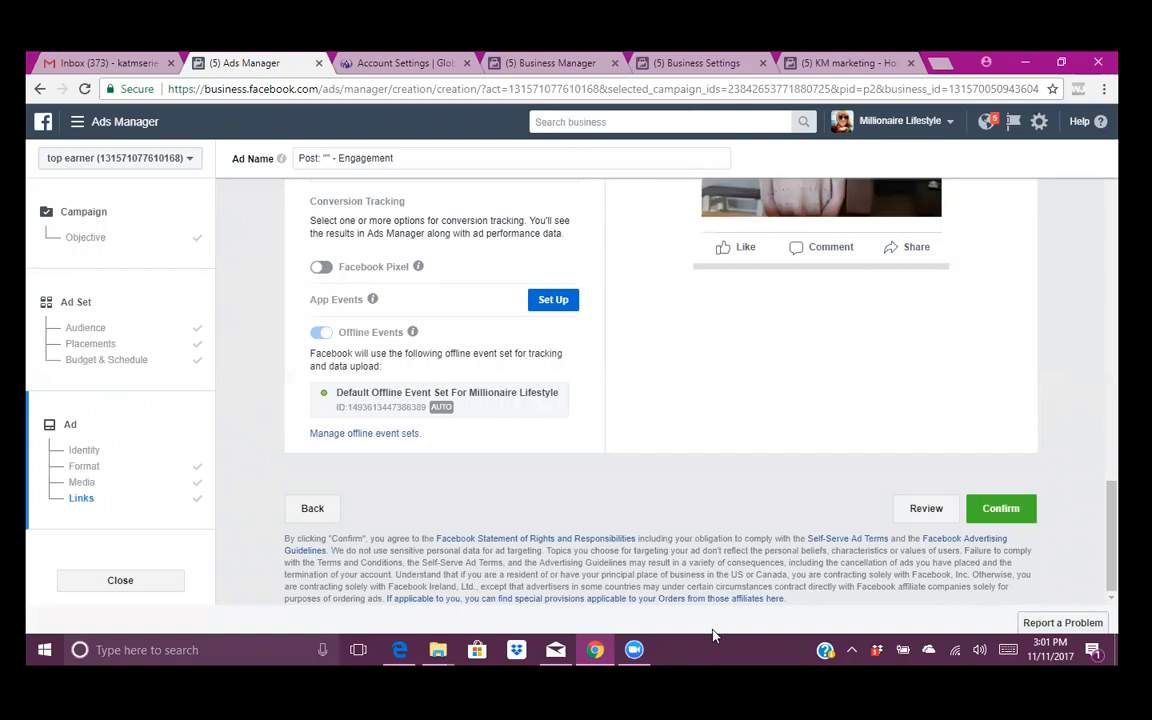
pyautogui.scroll(3, 437, 237)
pyautogui.scroll(10, 439, 250)
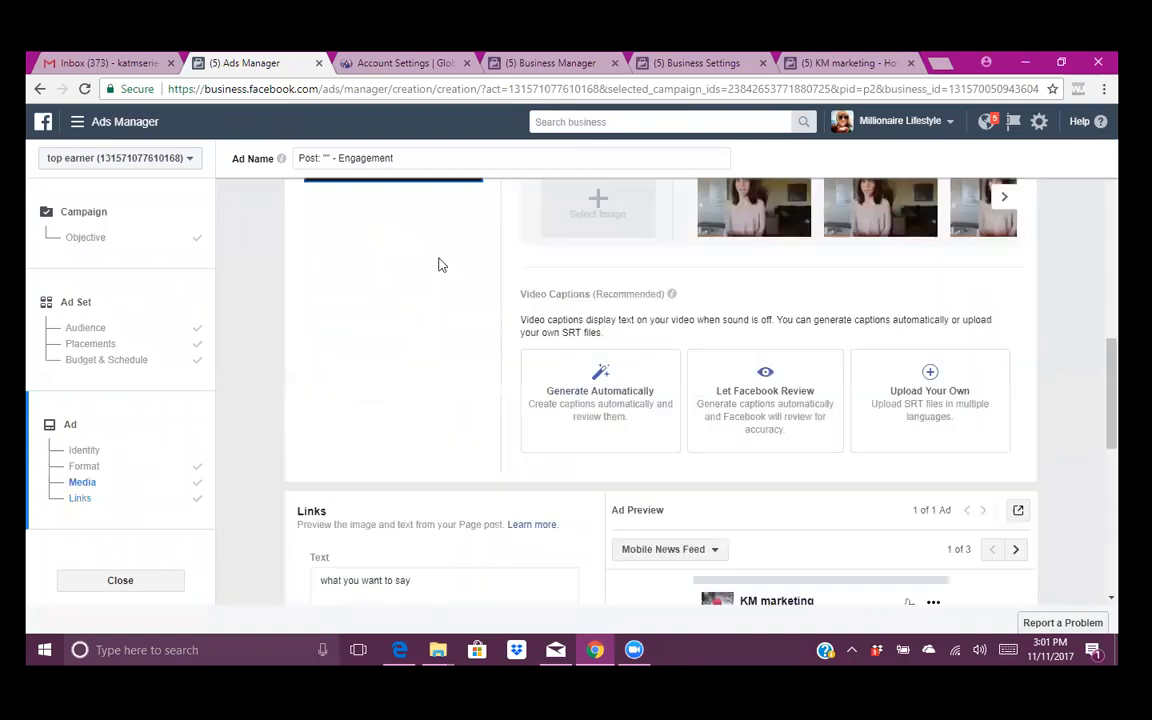
pyautogui.scroll(3, 440, 272)
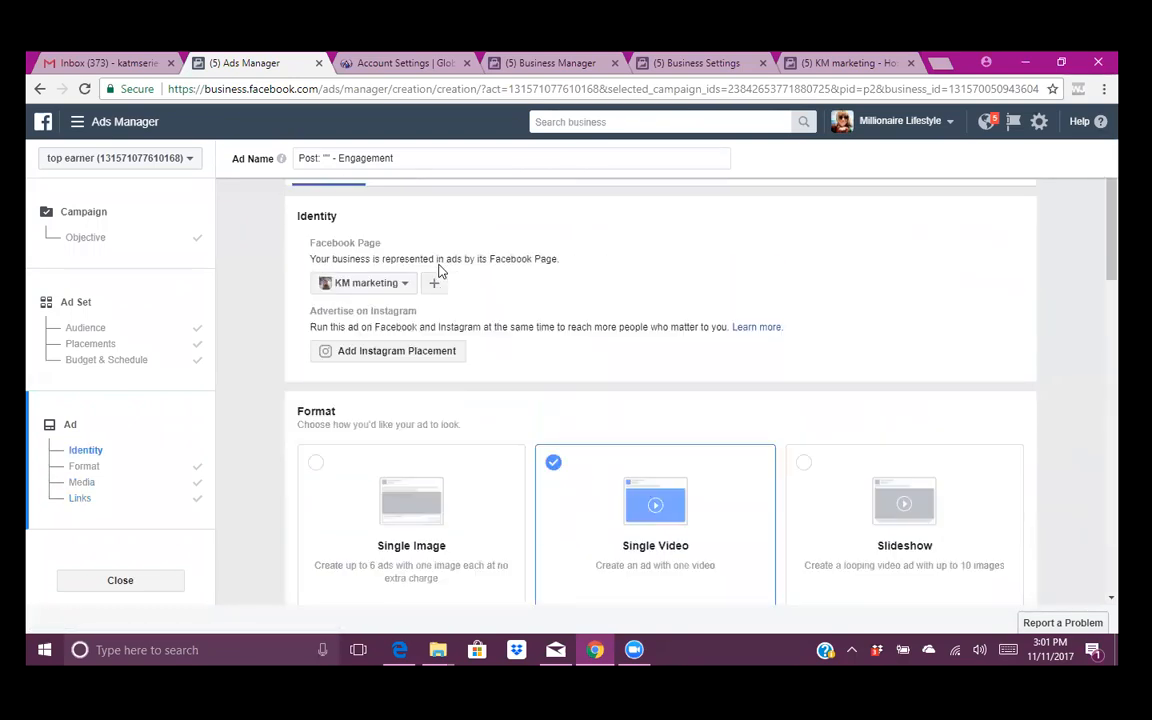
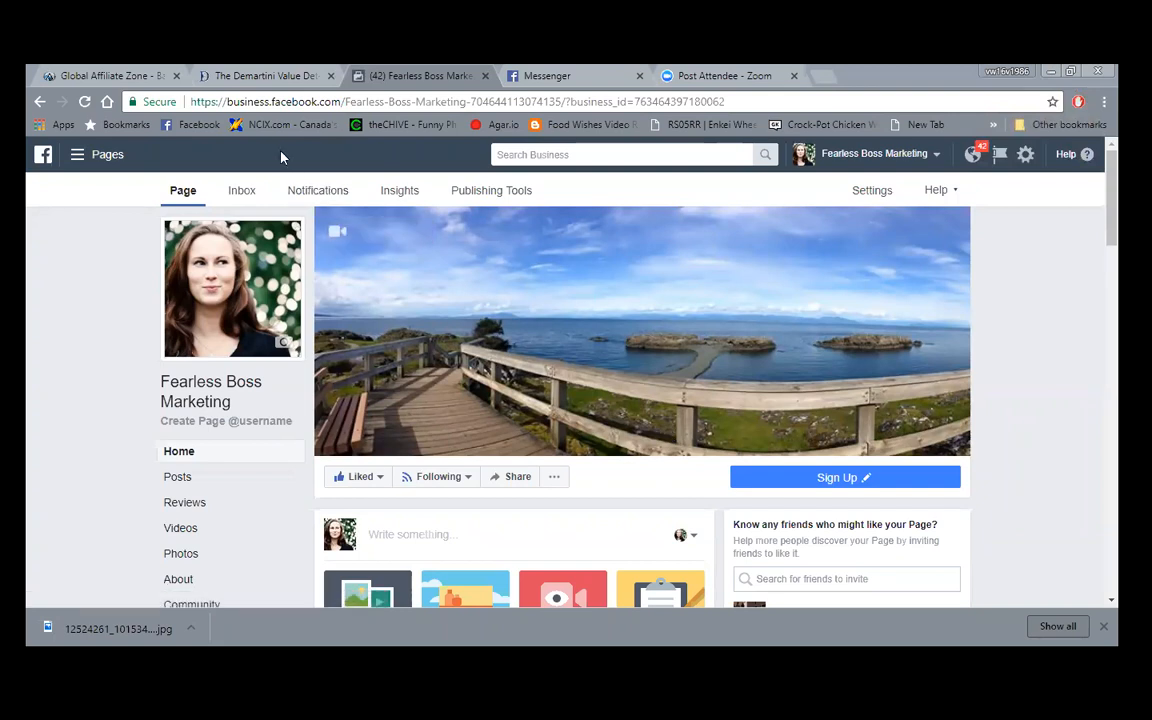
# - Go to Adverts Manager from the Pages business tools menu to list the Engagement and ad vid 1 campaigns
pyautogui.click(105, 162)
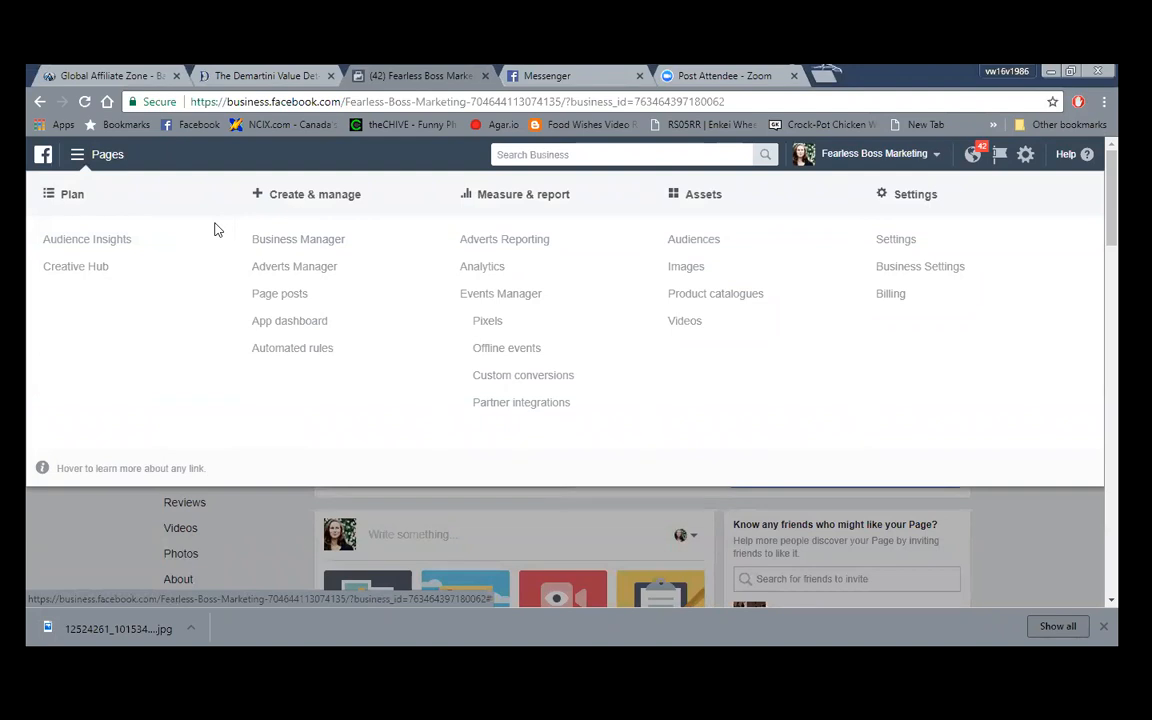
pyautogui.click(294, 268)
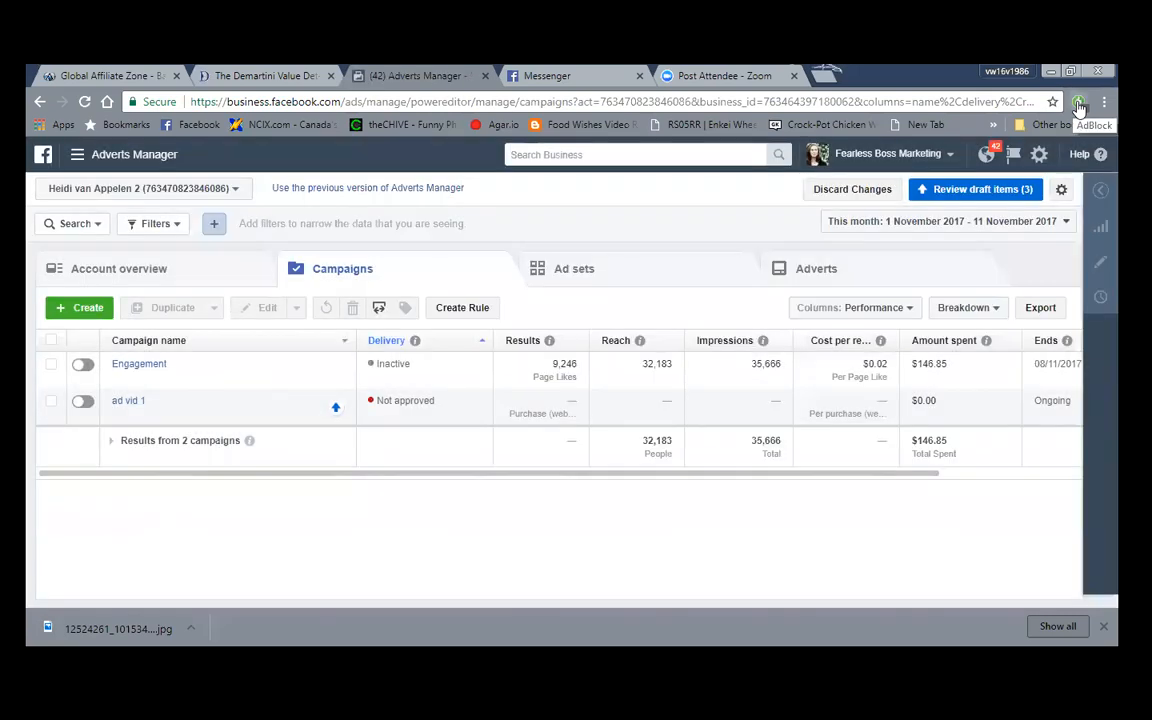
# - Confirm the AdBlock extension is disabled, then open the ad vid 1 campaign for editing
pyautogui.click(1079, 104)
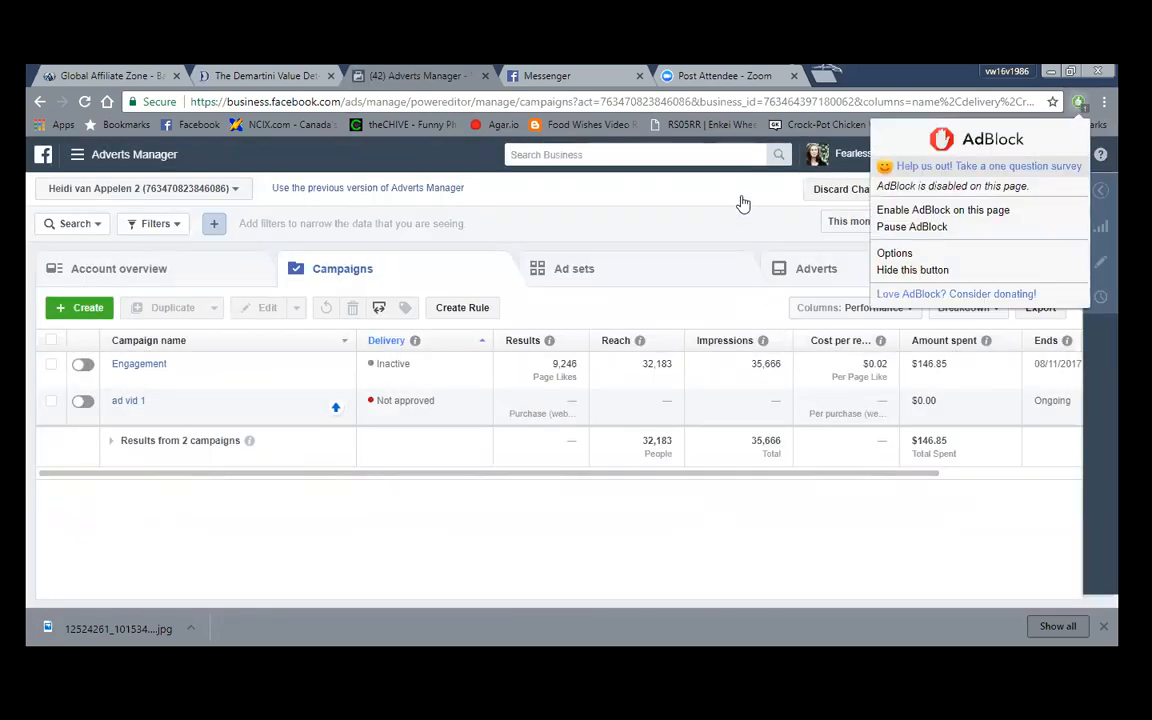
pyautogui.click(911, 226)
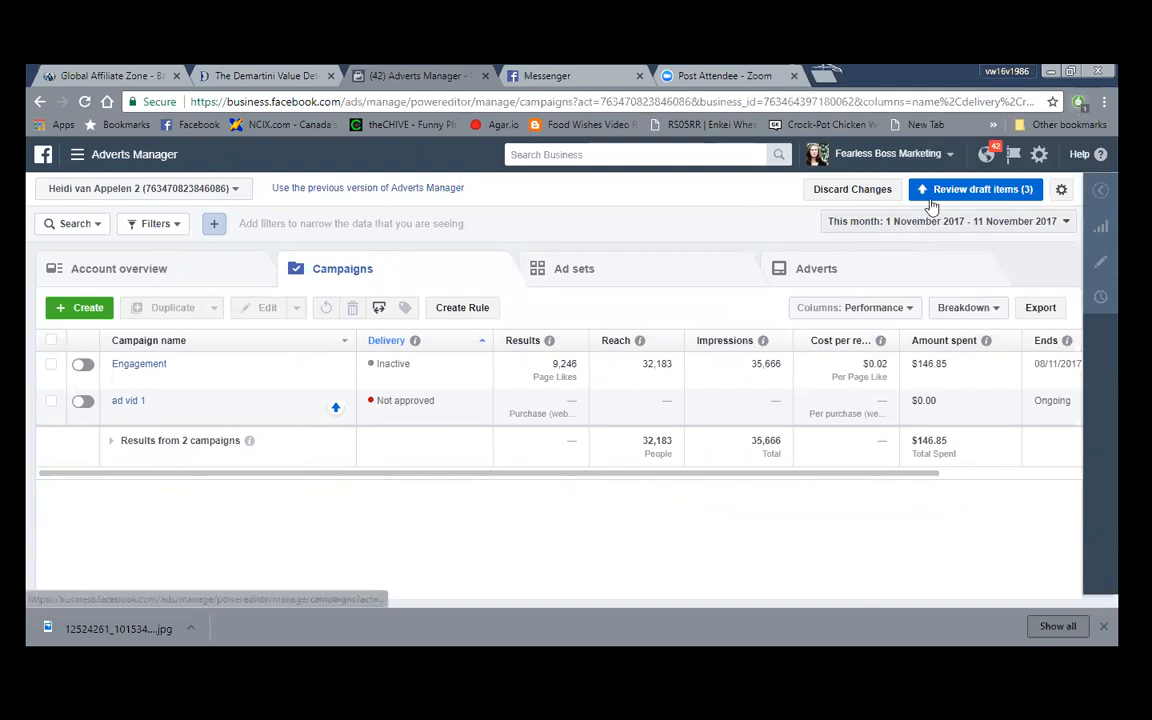
pyautogui.click(1079, 103)
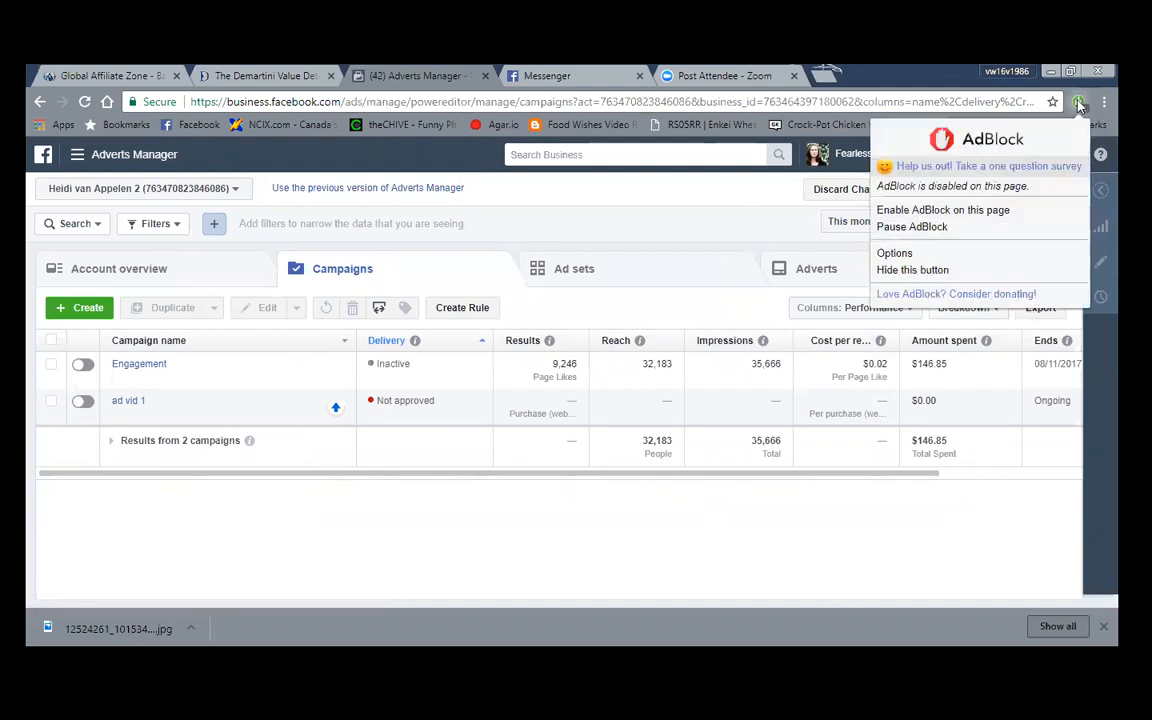
pyautogui.click(374, 510)
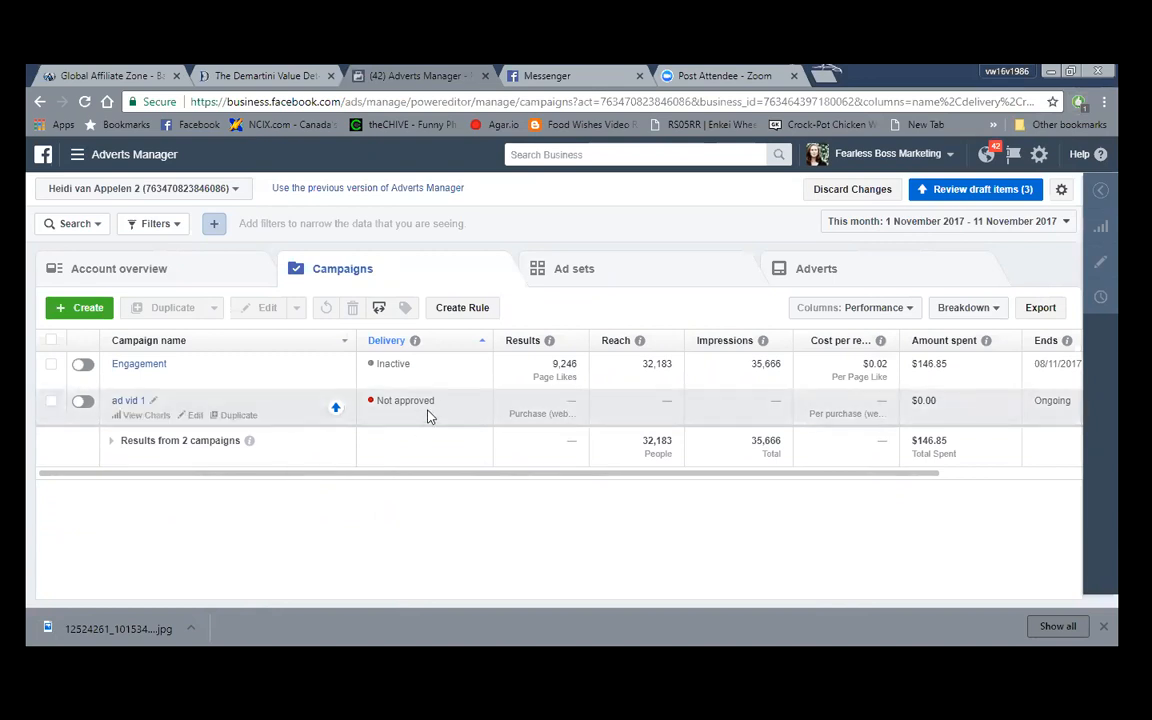
pyautogui.click(196, 415)
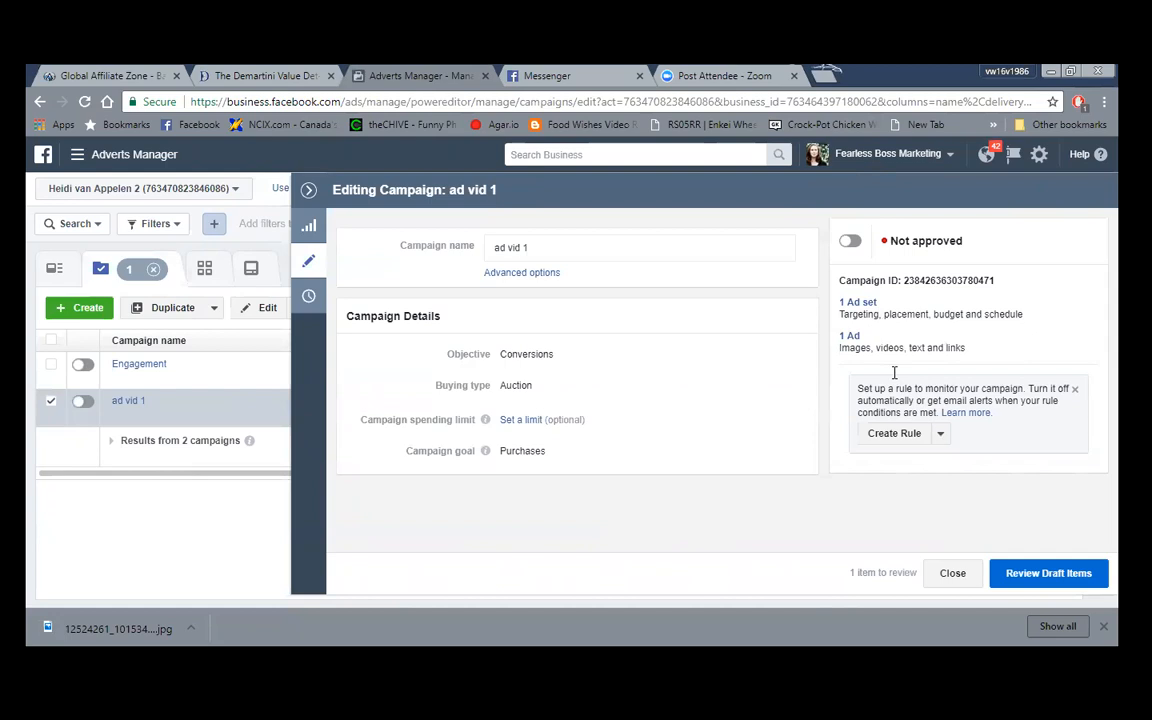
# - Open the 'Fearless Boss Marketing - Conversions' ad in ad vid 1 to view its disapproval notice
pyautogui.click(853, 338)
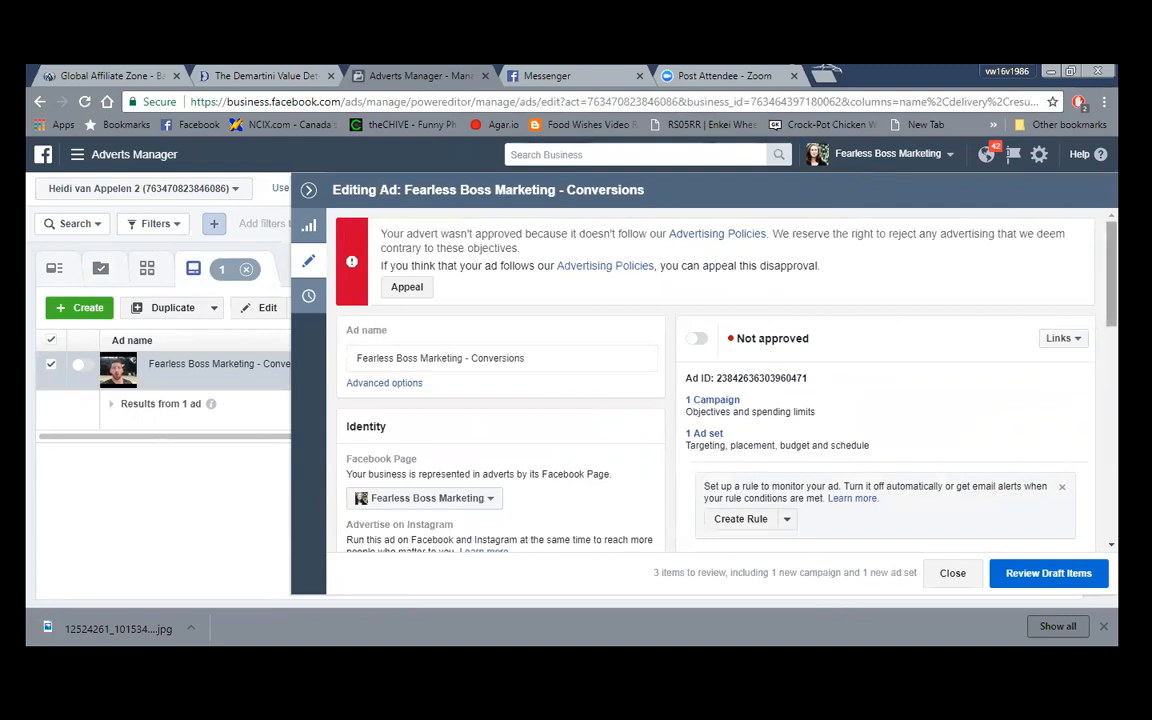
# - Review the ad's internet-marketing Page post, then pick Fearless Boss Marketing from the frequently visited Pages
pyautogui.scroll(-1, 959, 414)
pyautogui.scroll(-2, 715, 380)
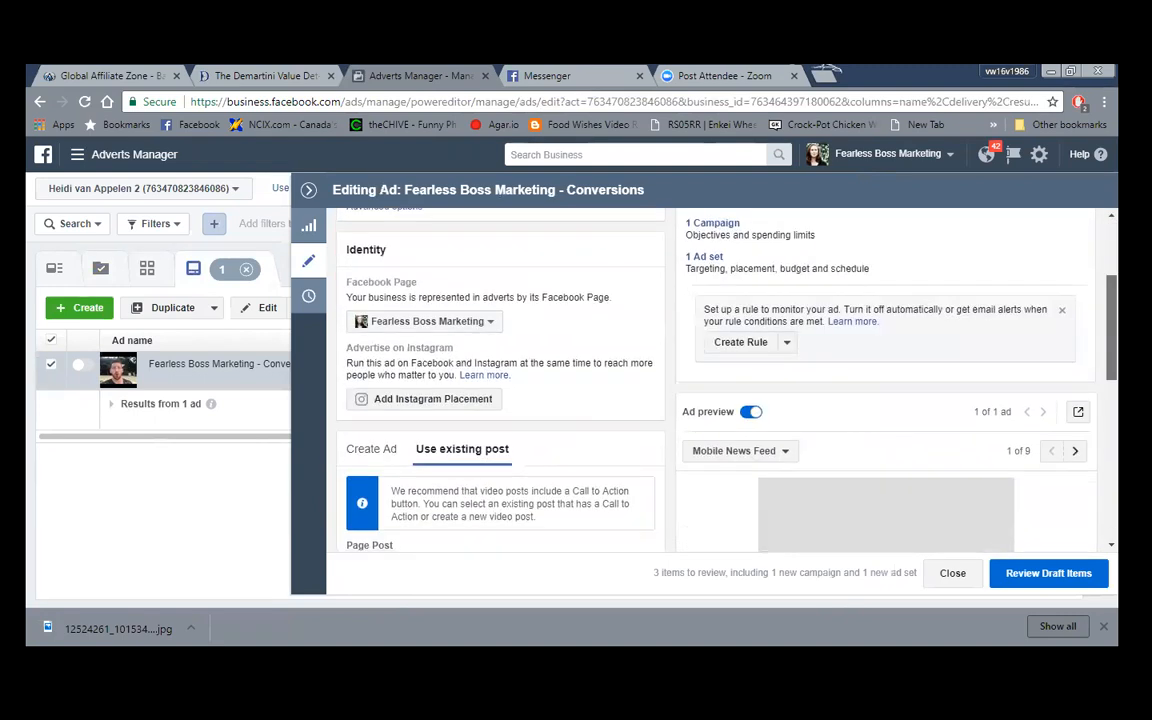
pyautogui.scroll(-1, 700, 380)
pyautogui.scroll(-1, 700, 380)
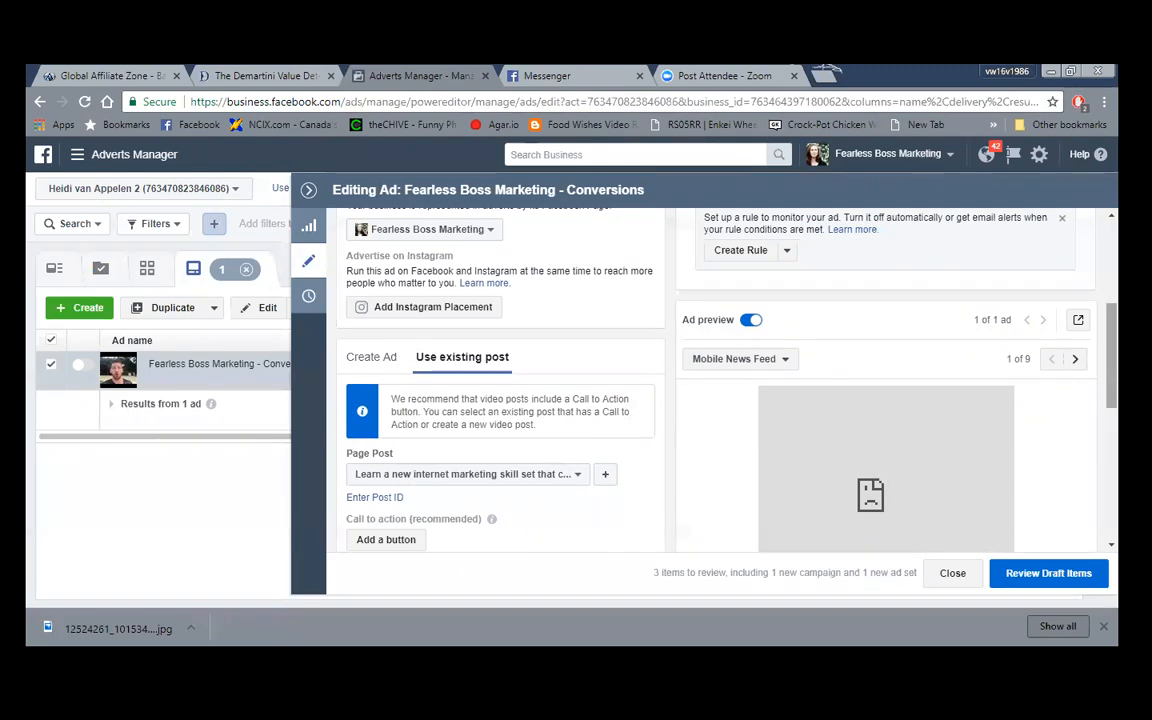
pyautogui.scroll(-3, 700, 380)
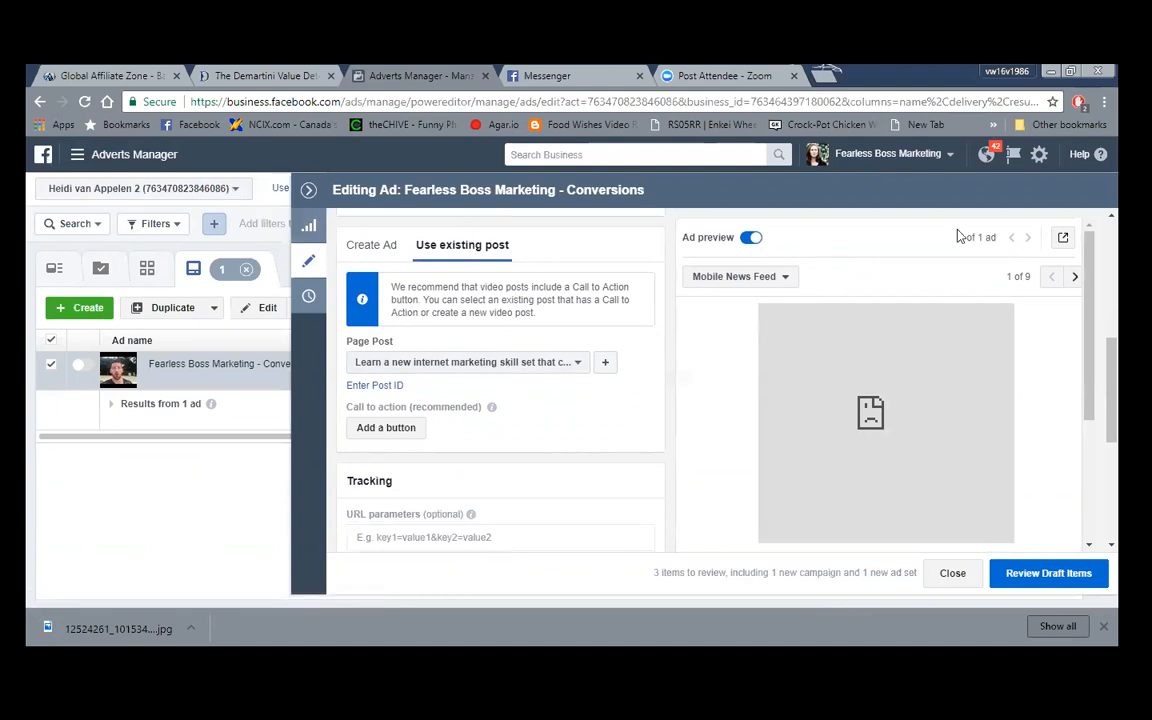
pyautogui.click(1013, 154)
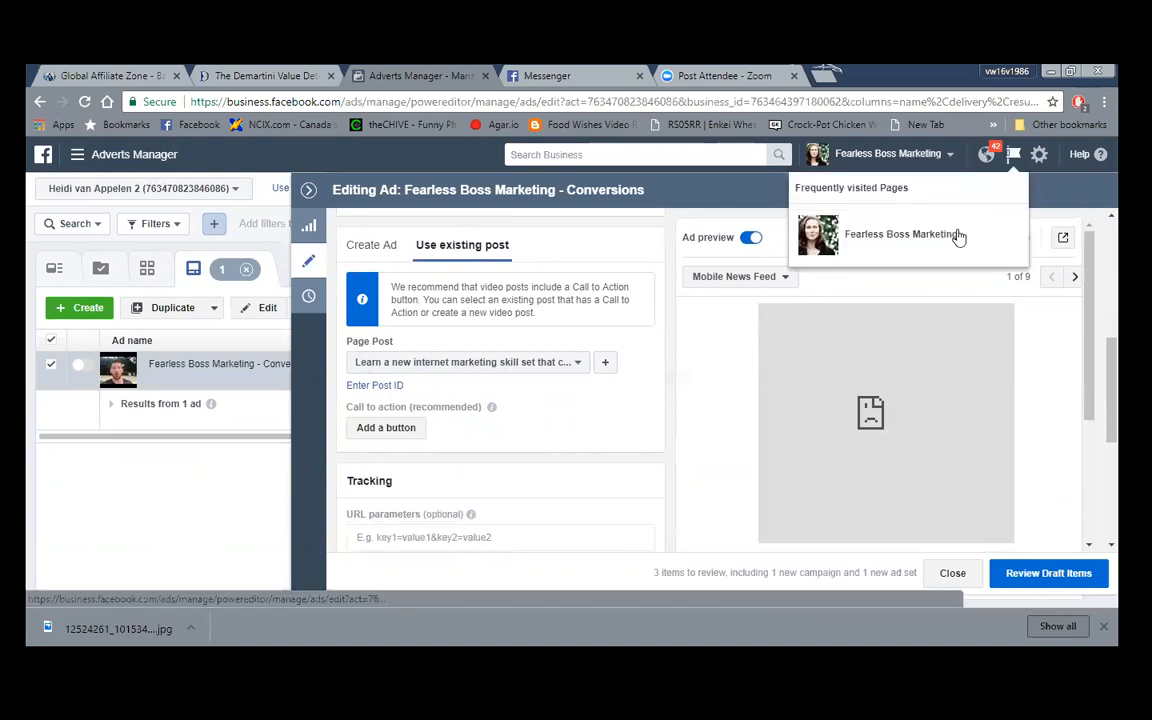
pyautogui.click(892, 237)
# - Leave the unsaved ad editor, scroll down the Fearless Boss Marketing timeline, and open the Page's videos
pyautogui.click(693, 354)
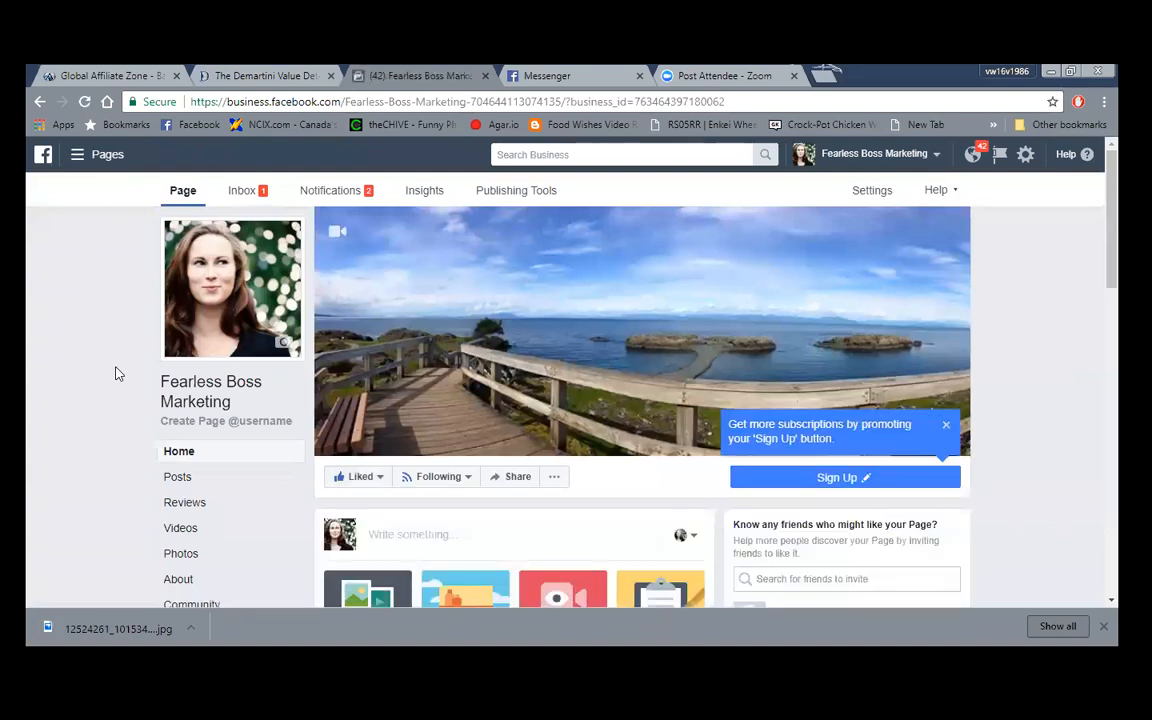
pyautogui.scroll(-3, 115, 373)
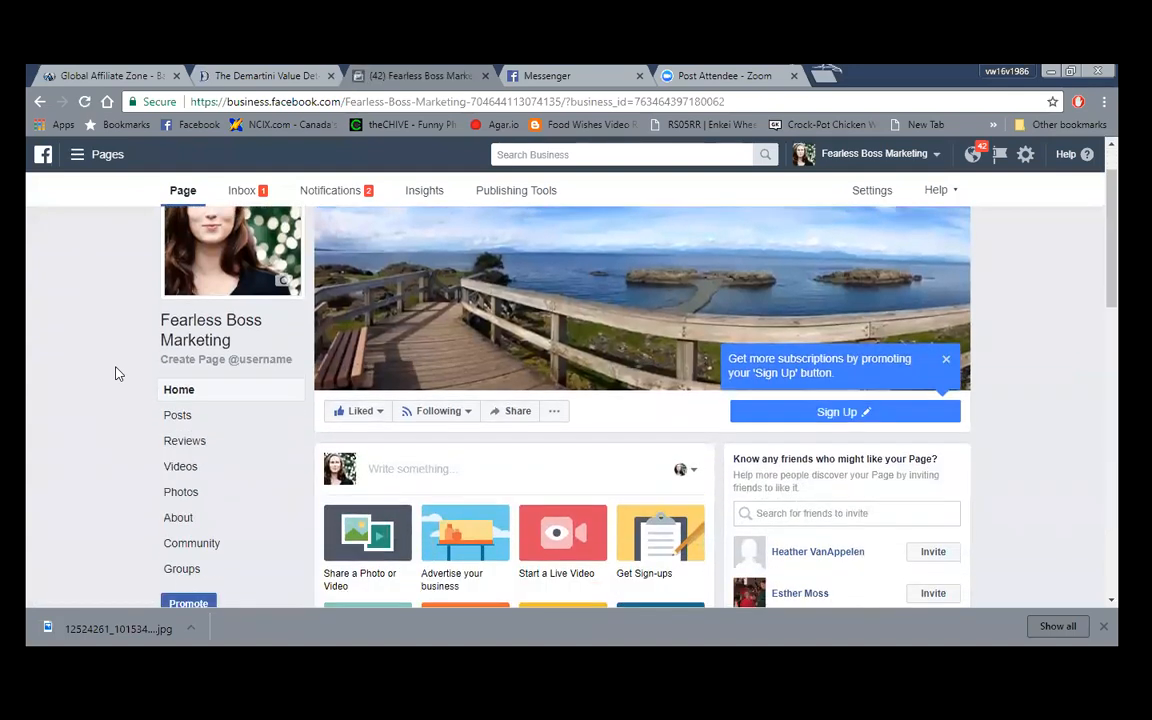
pyautogui.scroll(-5, 115, 373)
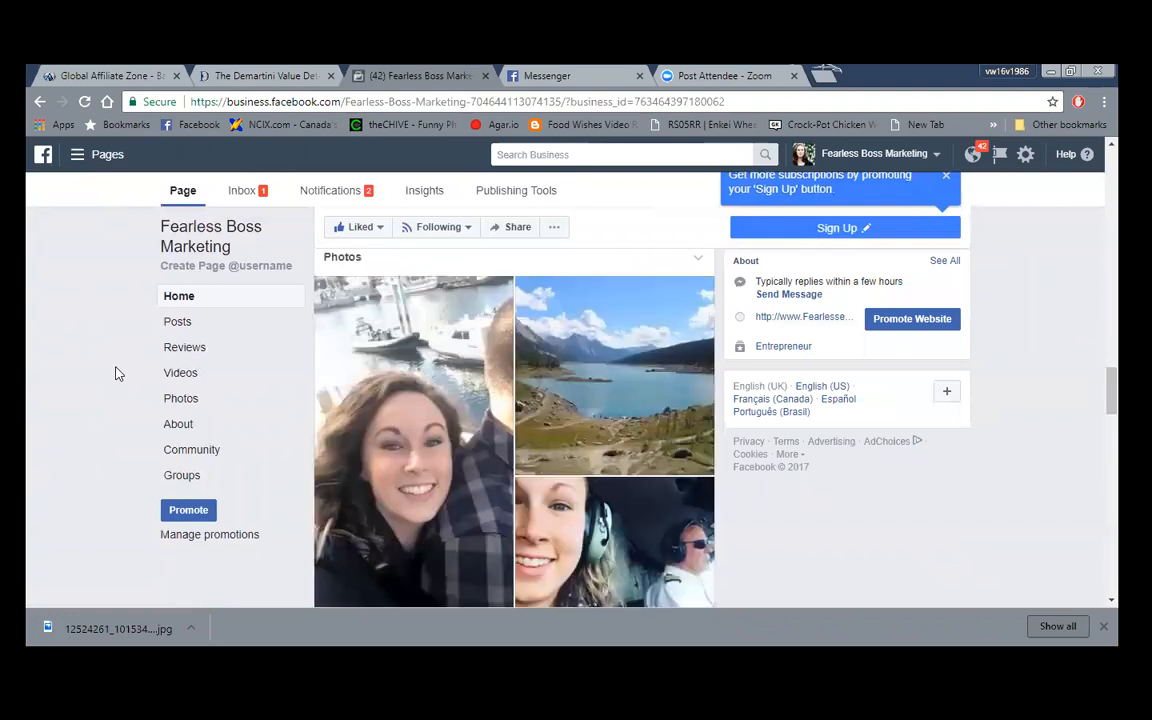
pyautogui.scroll(-5, 115, 373)
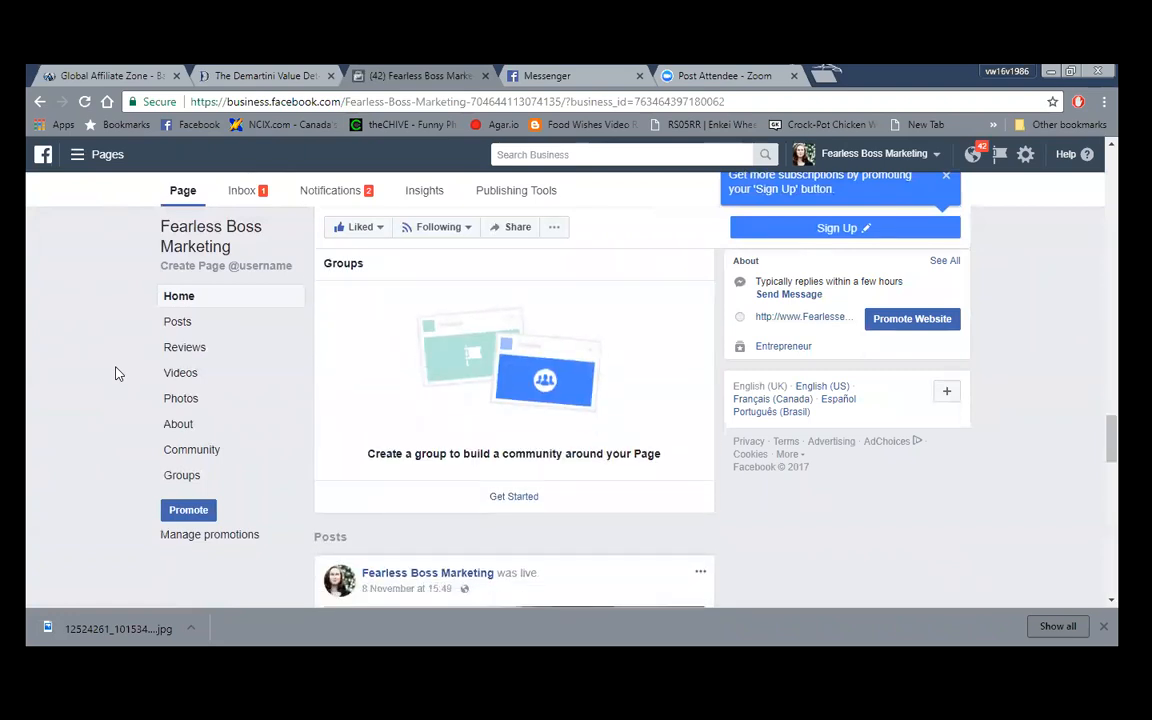
pyautogui.scroll(-5, 115, 373)
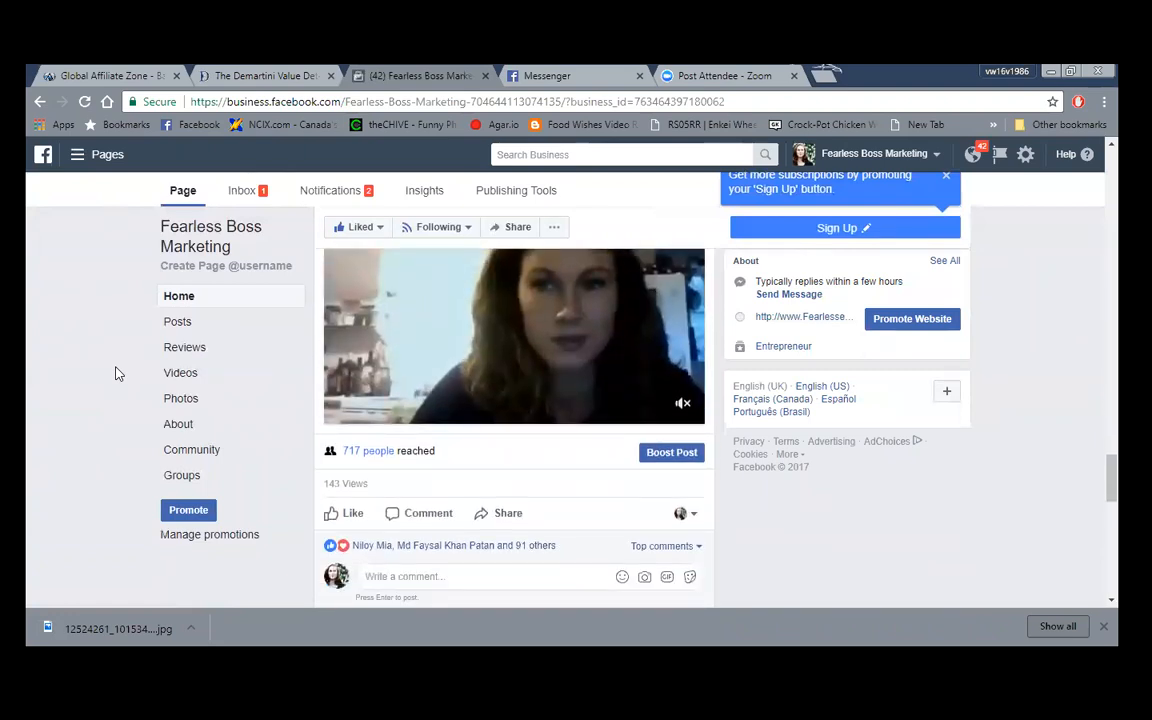
pyautogui.scroll(-3, 115, 373)
pyautogui.scroll(-5, 115, 373)
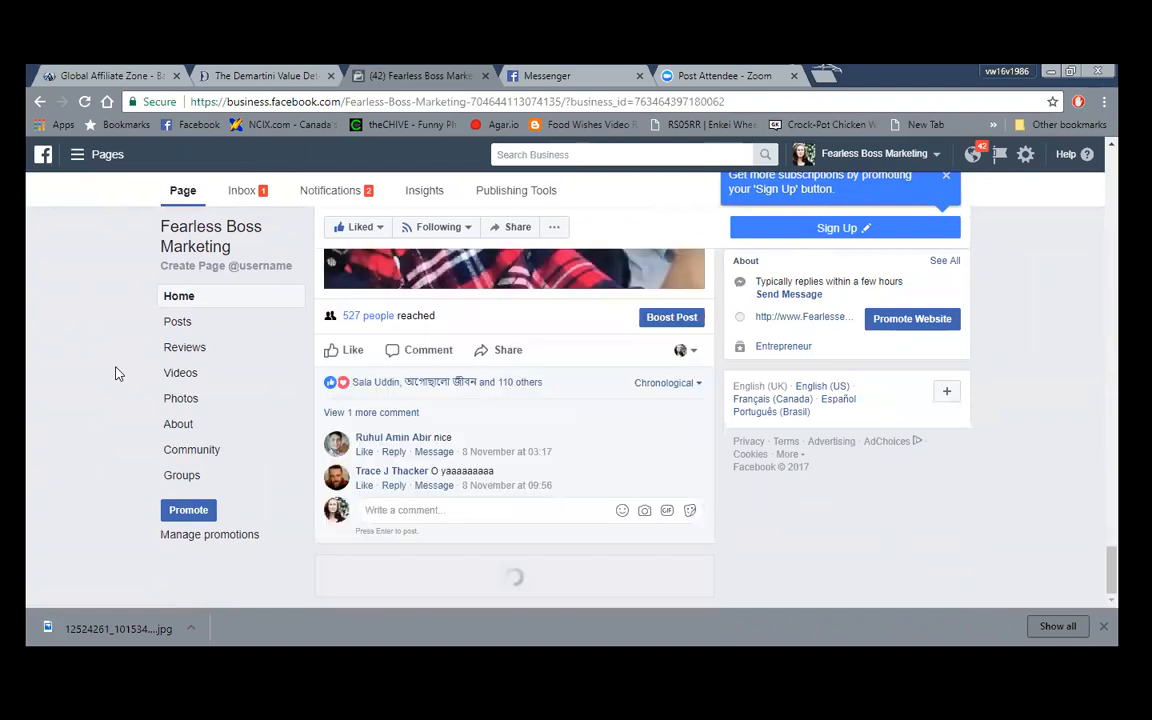
pyautogui.click(181, 373)
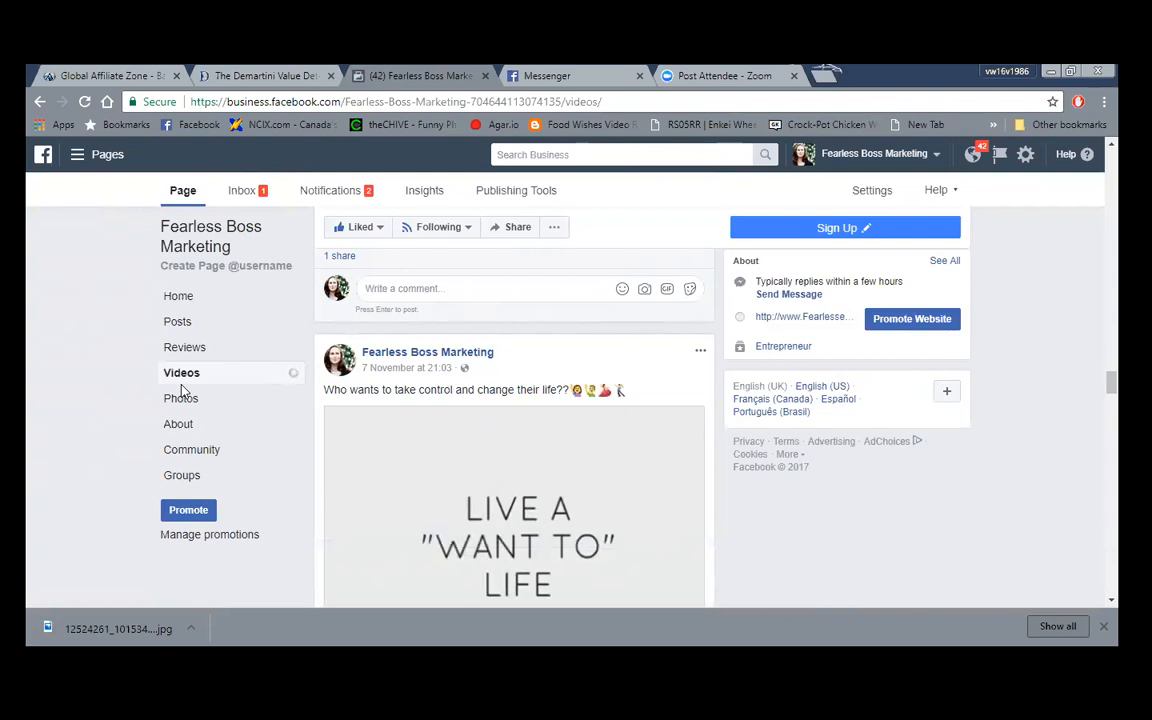
pyautogui.scroll(-1, 80, 391)
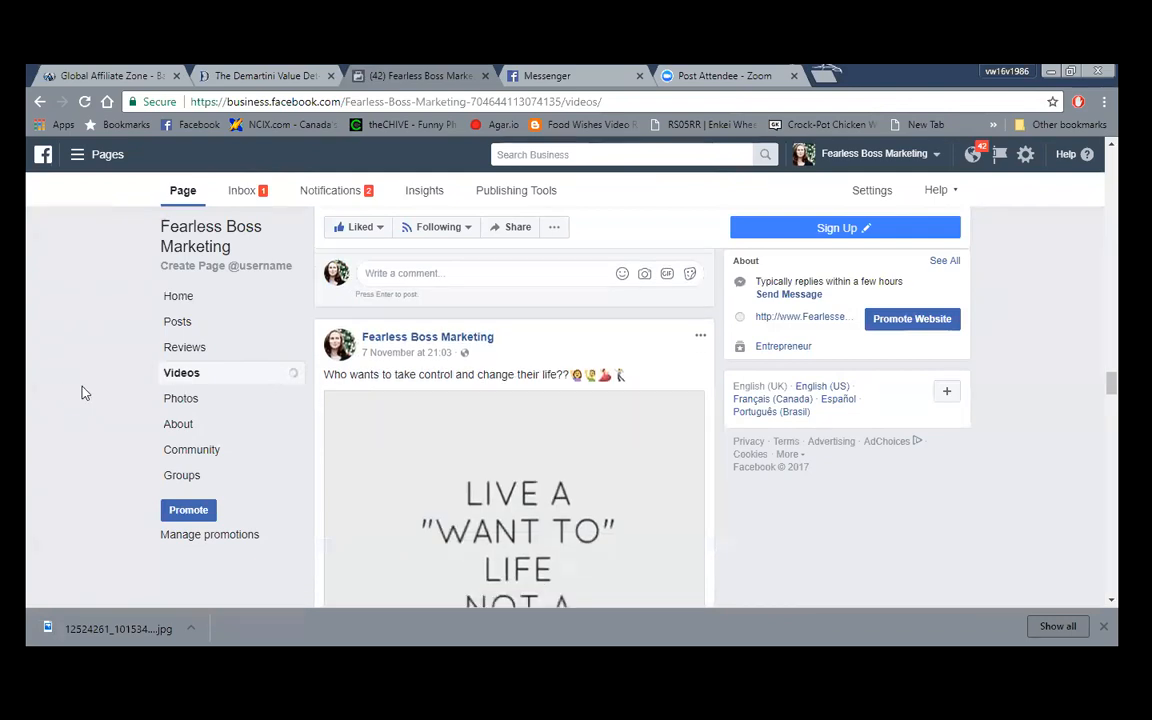
pyautogui.scroll(-1, 84, 393)
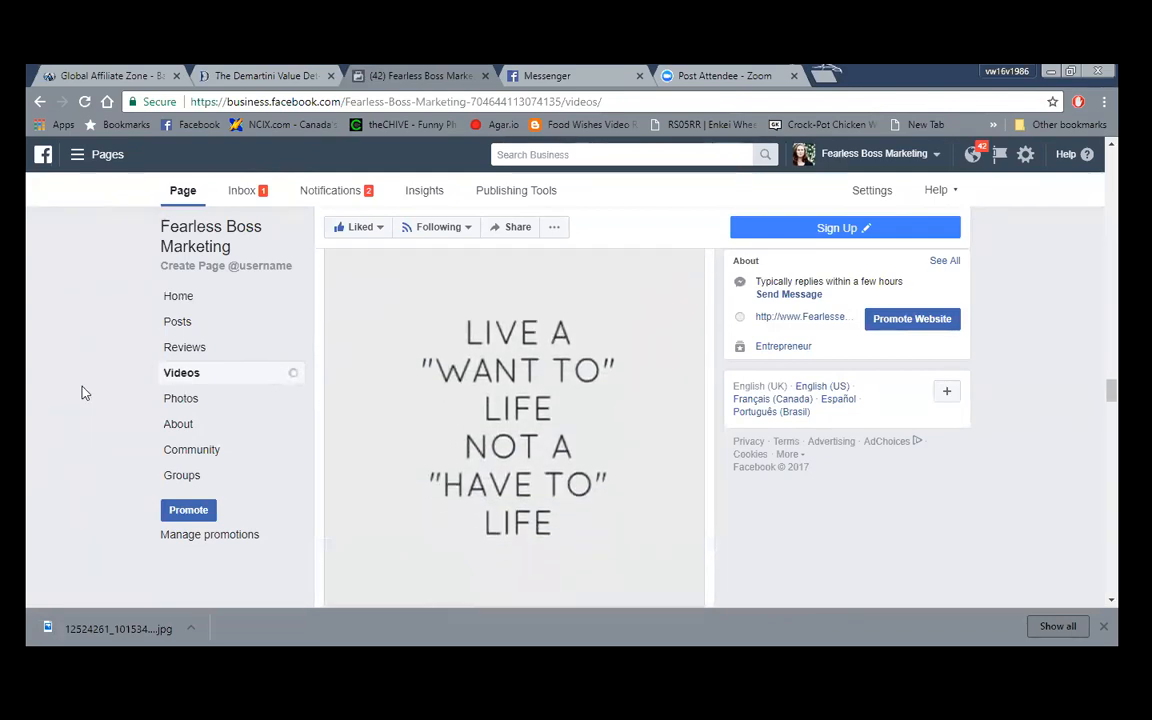
pyautogui.scroll(-1, 84, 393)
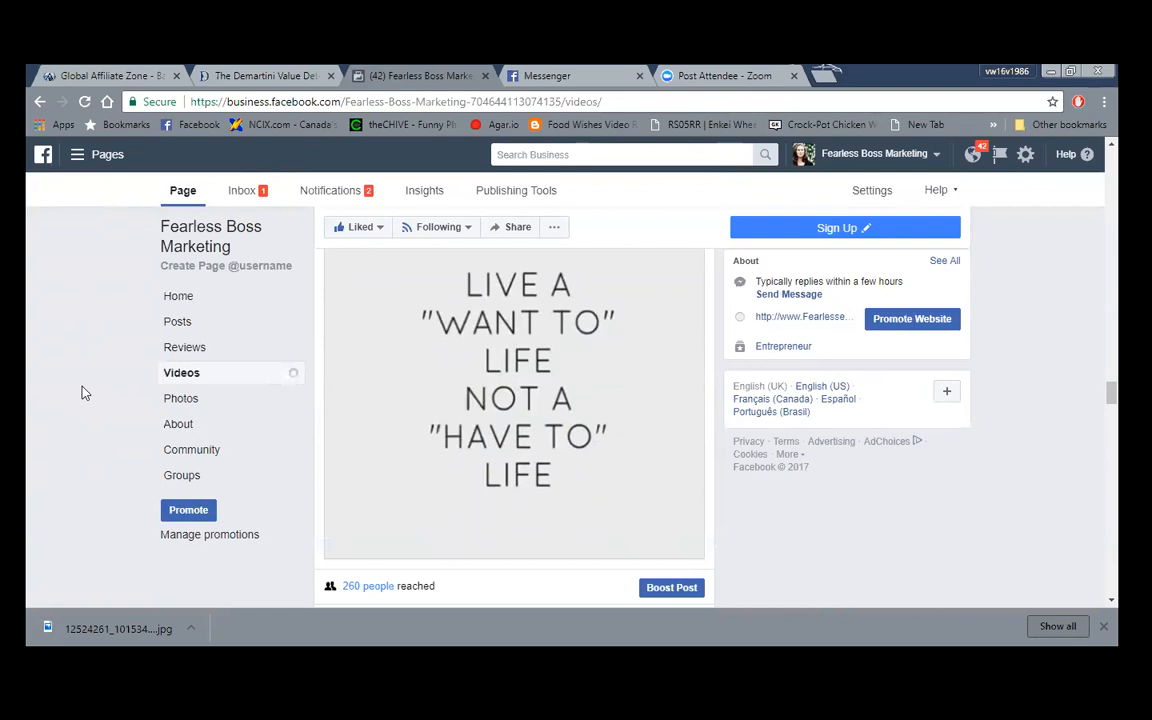
pyautogui.scroll(-3, 84, 393)
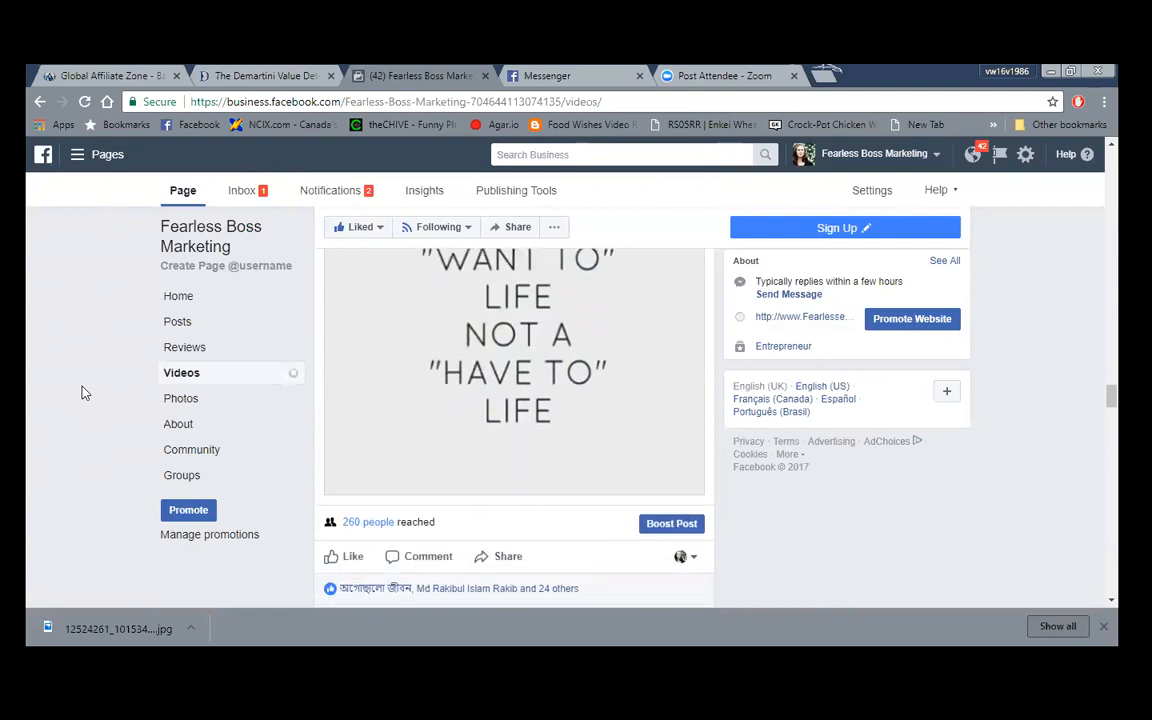
pyautogui.scroll(-10, 84, 393)
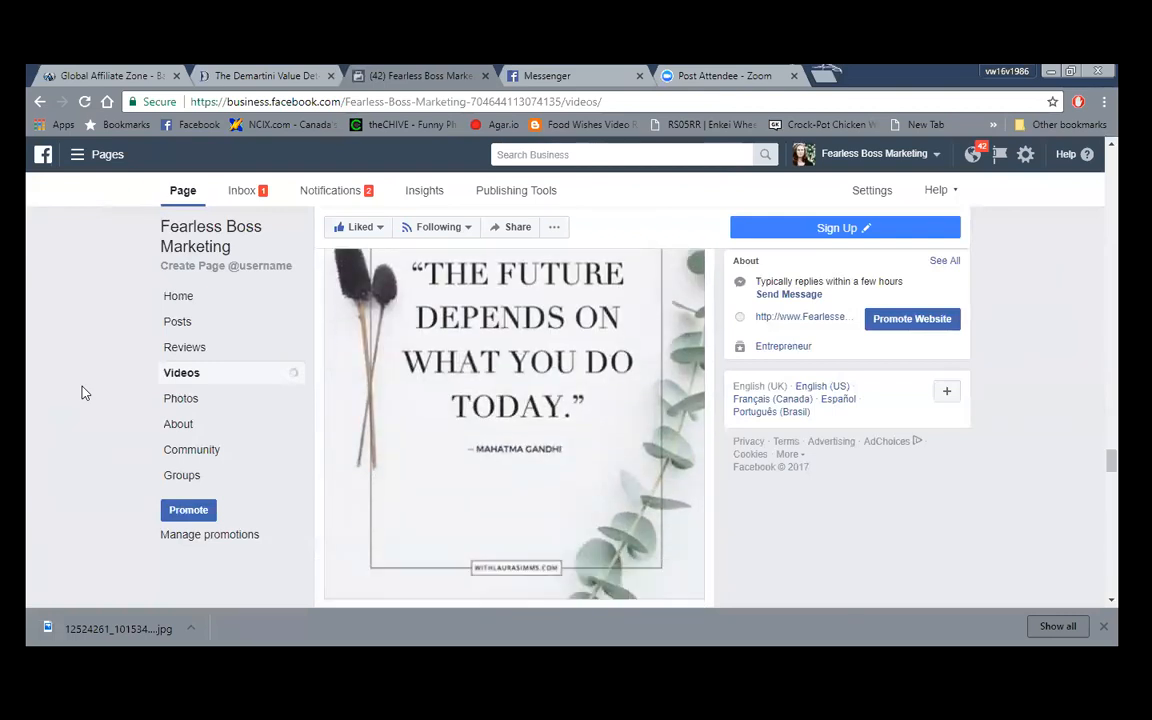
pyautogui.scroll(-6, 84, 393)
pyautogui.scroll(1, 287, 417)
pyautogui.scroll(1, 287, 417)
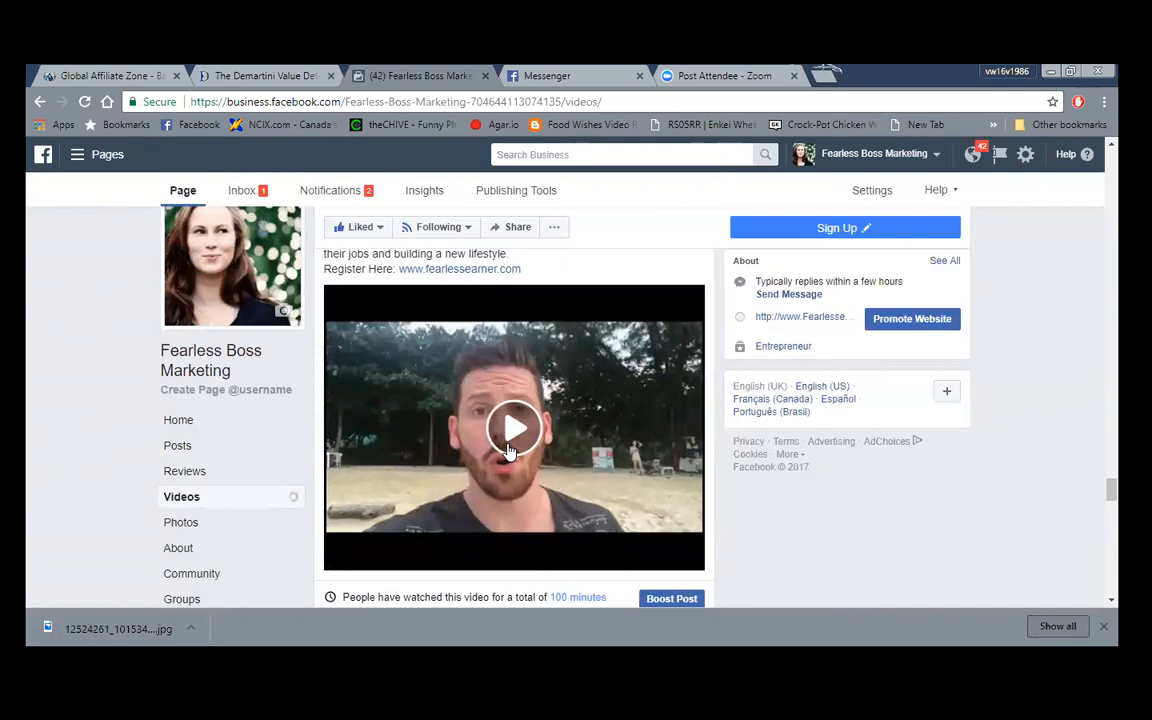
pyautogui.scroll(1, 508, 452)
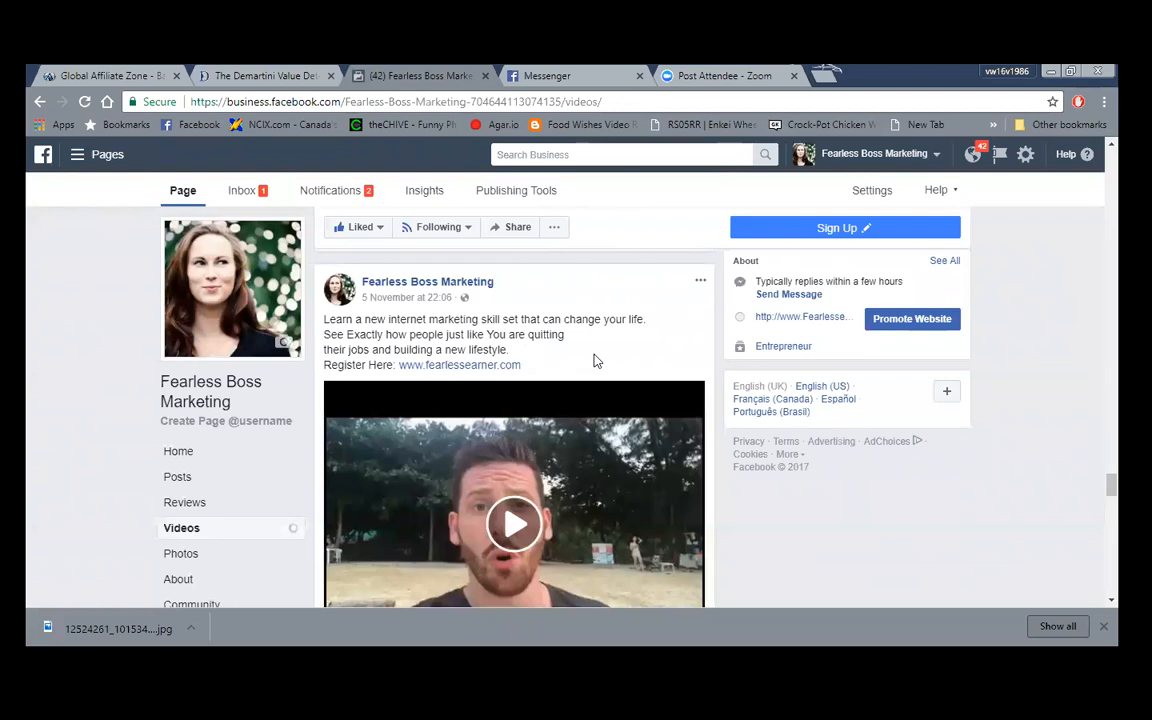
pyautogui.scroll(-2, 593, 361)
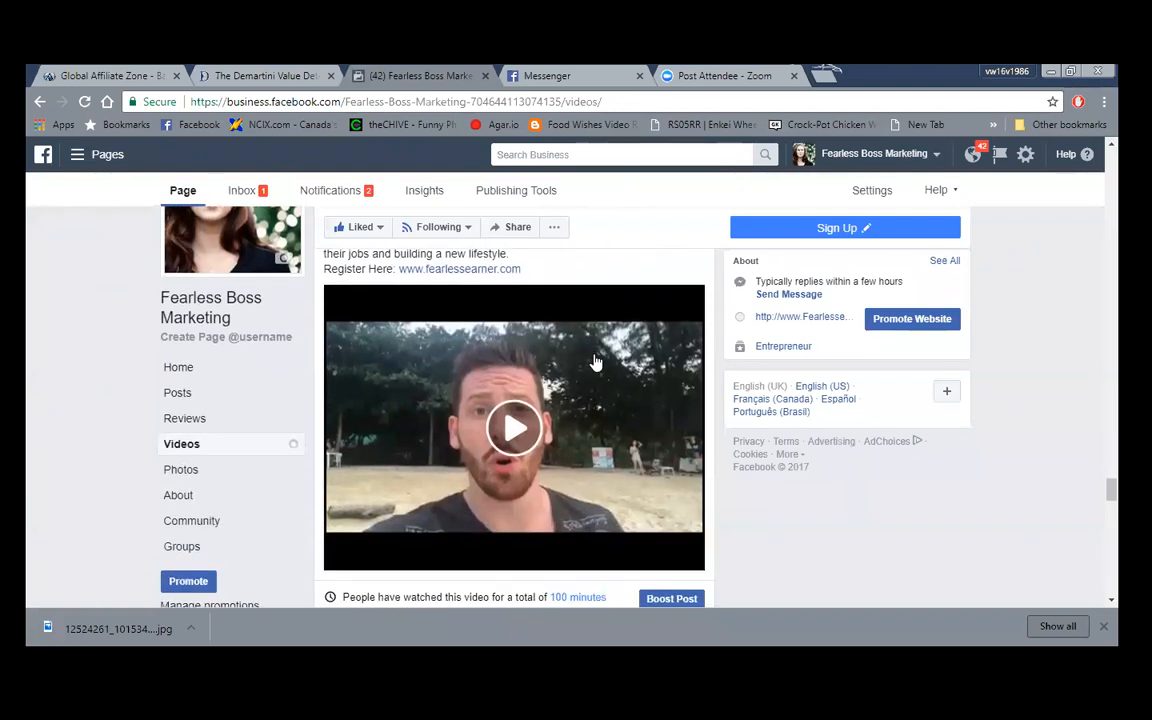
pyautogui.scroll(-3, 593, 361)
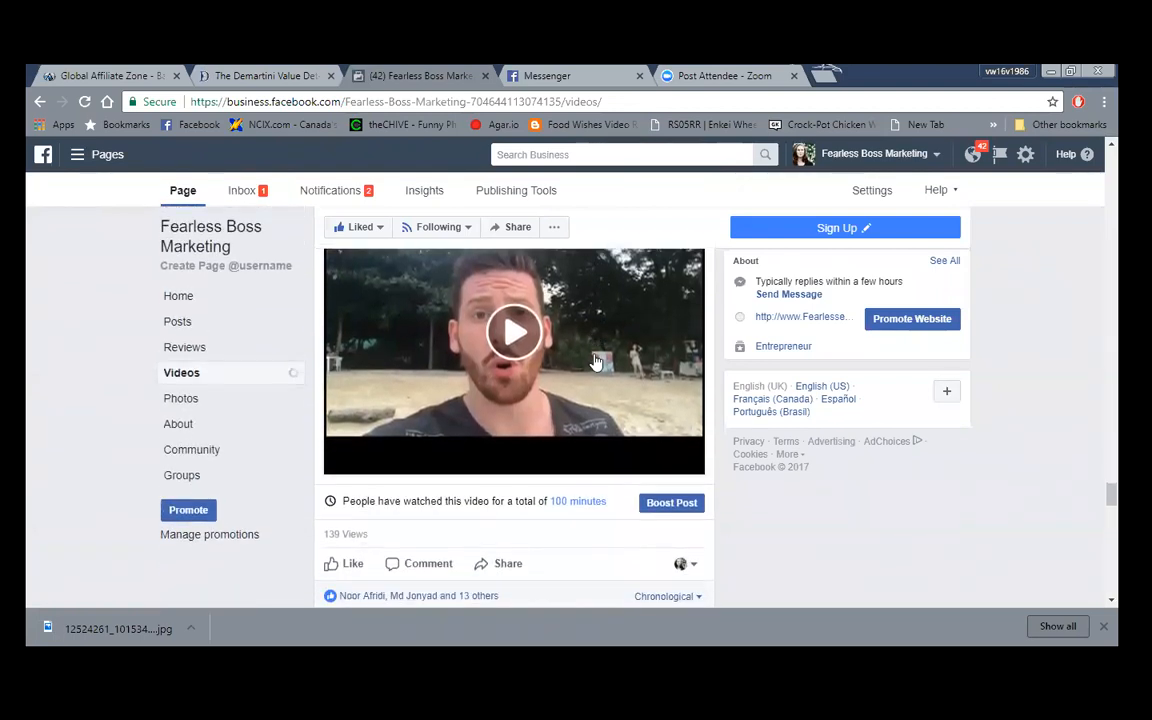
pyautogui.scroll(3, 593, 361)
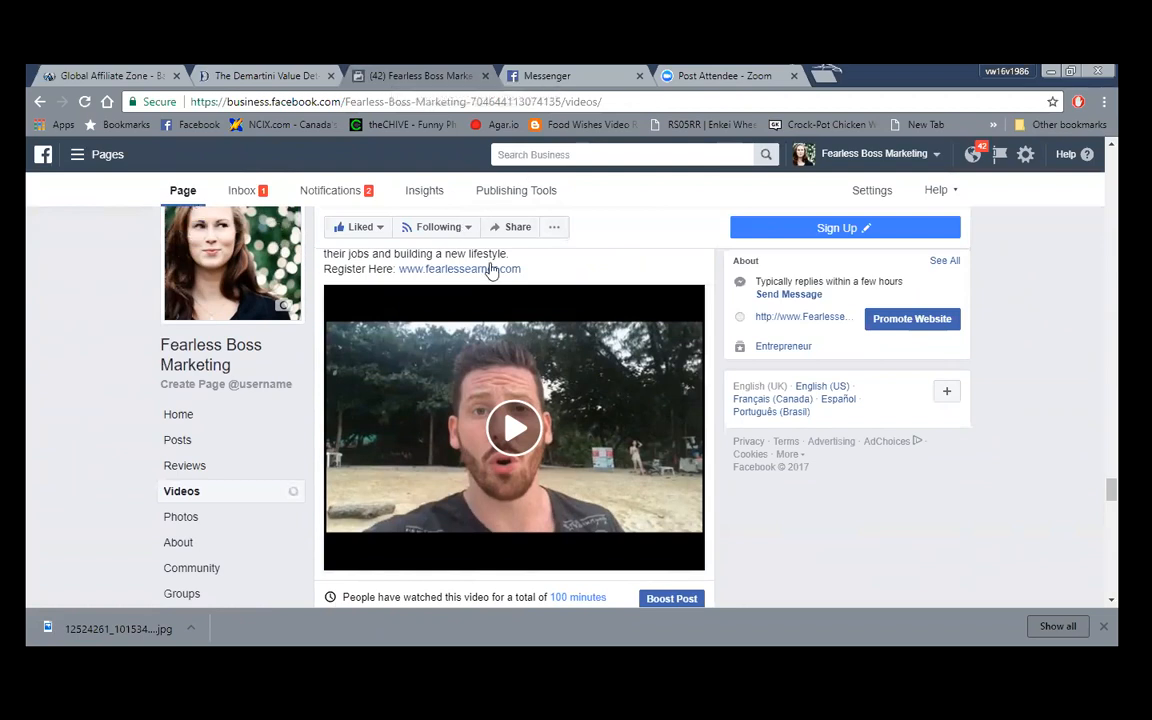
pyautogui.scroll(1, 558, 272)
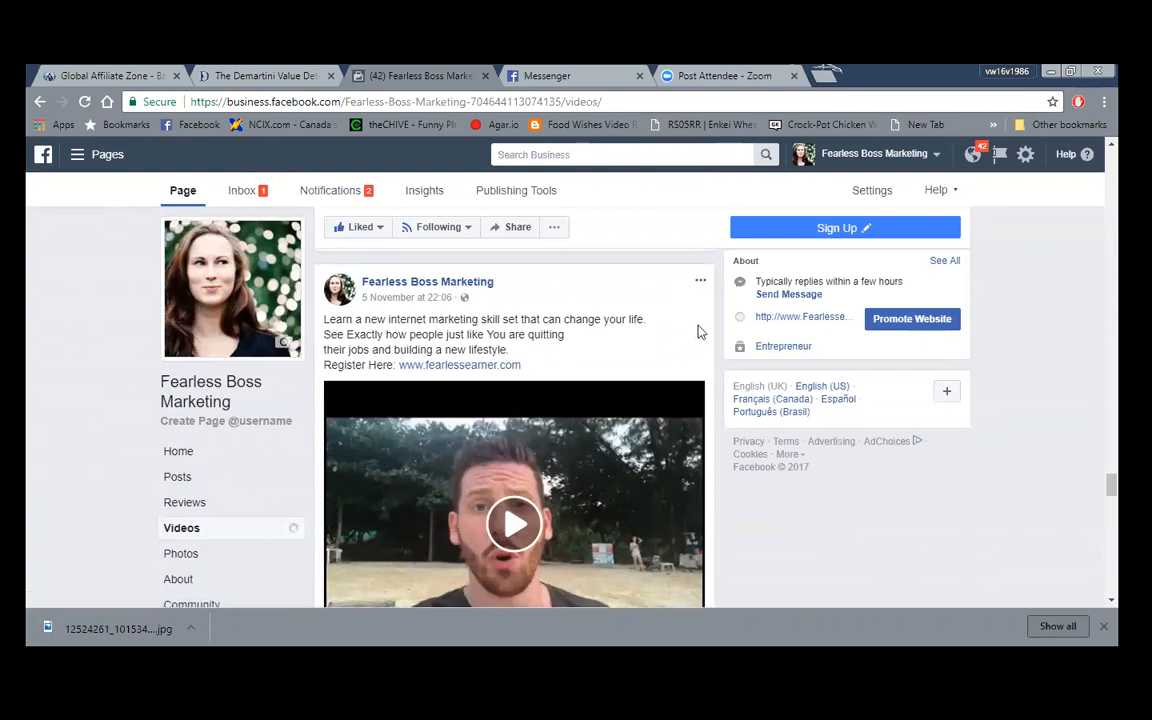
# - Edit the video post, replacing 'can change your life' with 'is changing lives.'
pyautogui.click(700, 285)
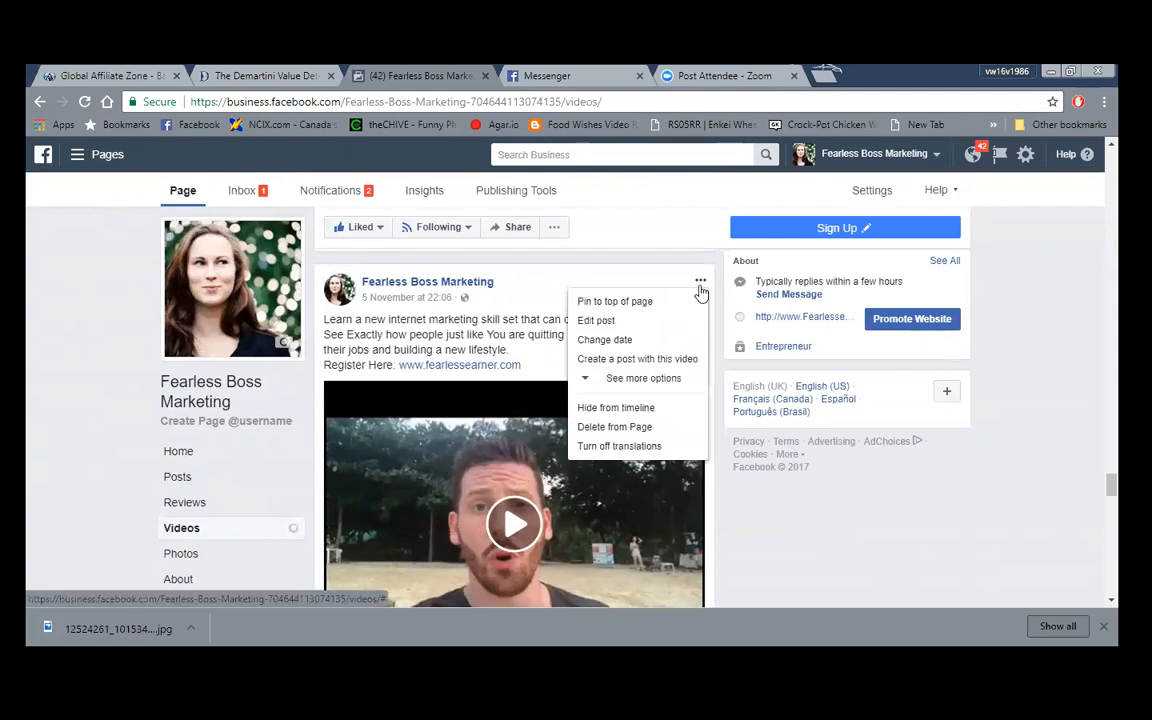
pyautogui.click(661, 321)
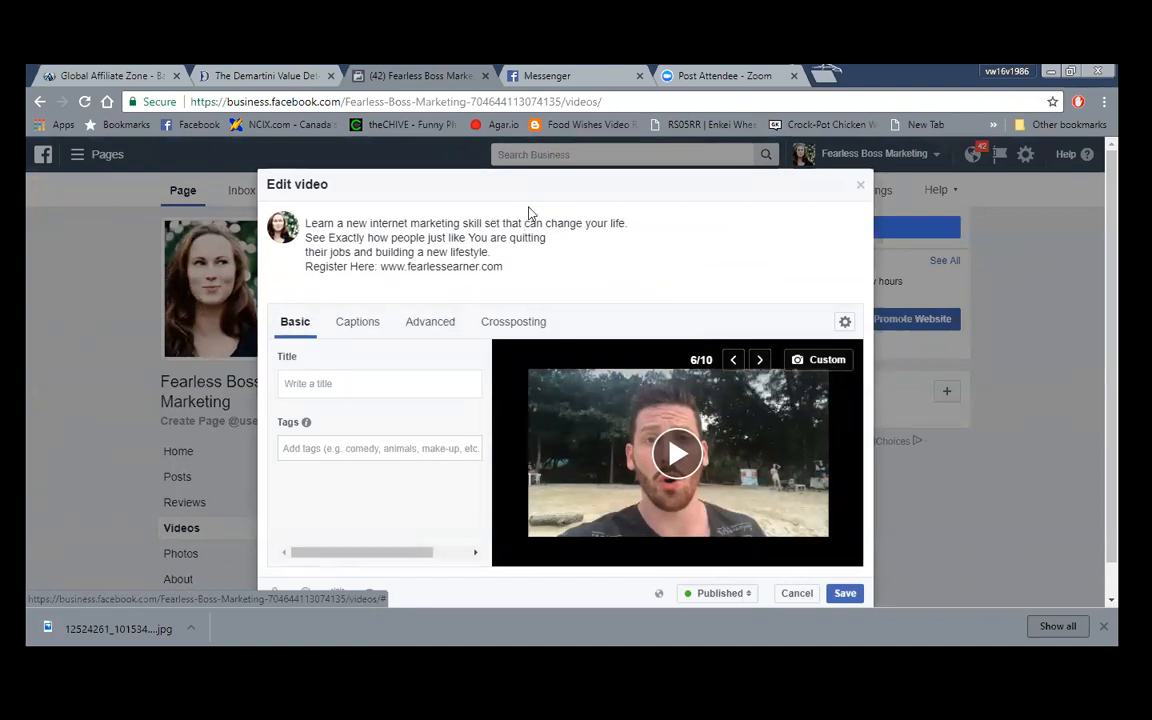
pyautogui.moveTo(525, 223); pyautogui.dragTo(626, 228)
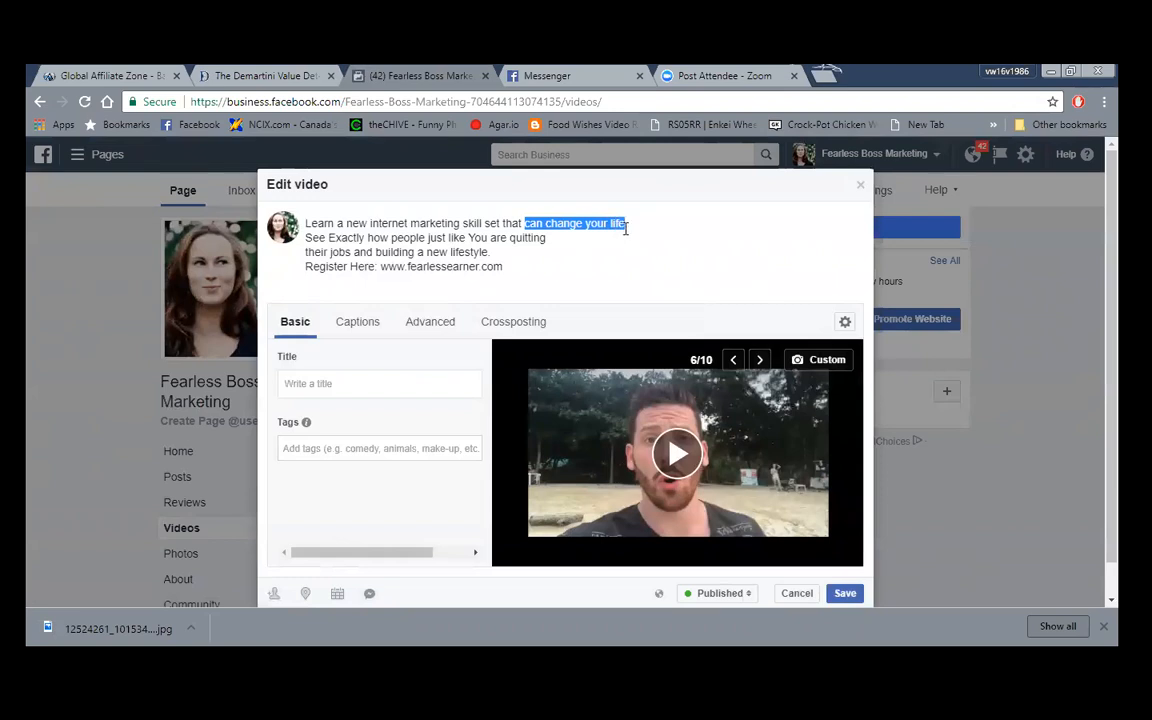
pyautogui.write('is chan')
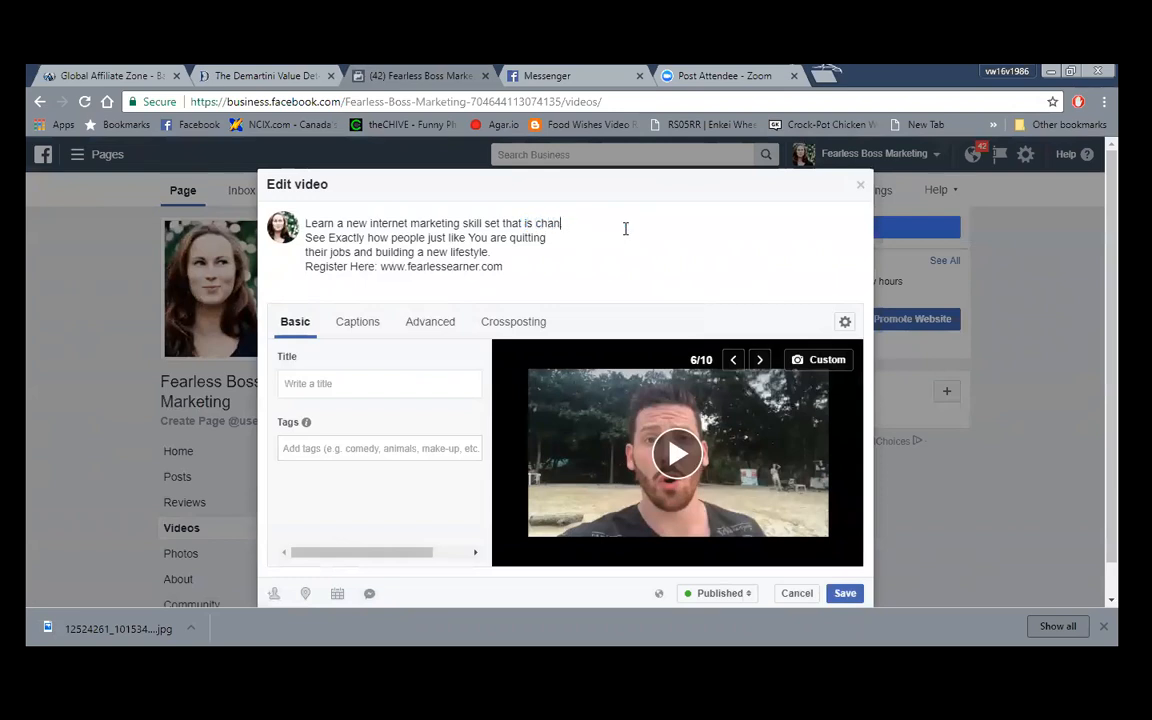
pyautogui.write('ging lives.')
# - Rewrite the next line to 'every day people are creating a life by their own design'
pyautogui.press('BackSpace')
pyautogui.write('y day')
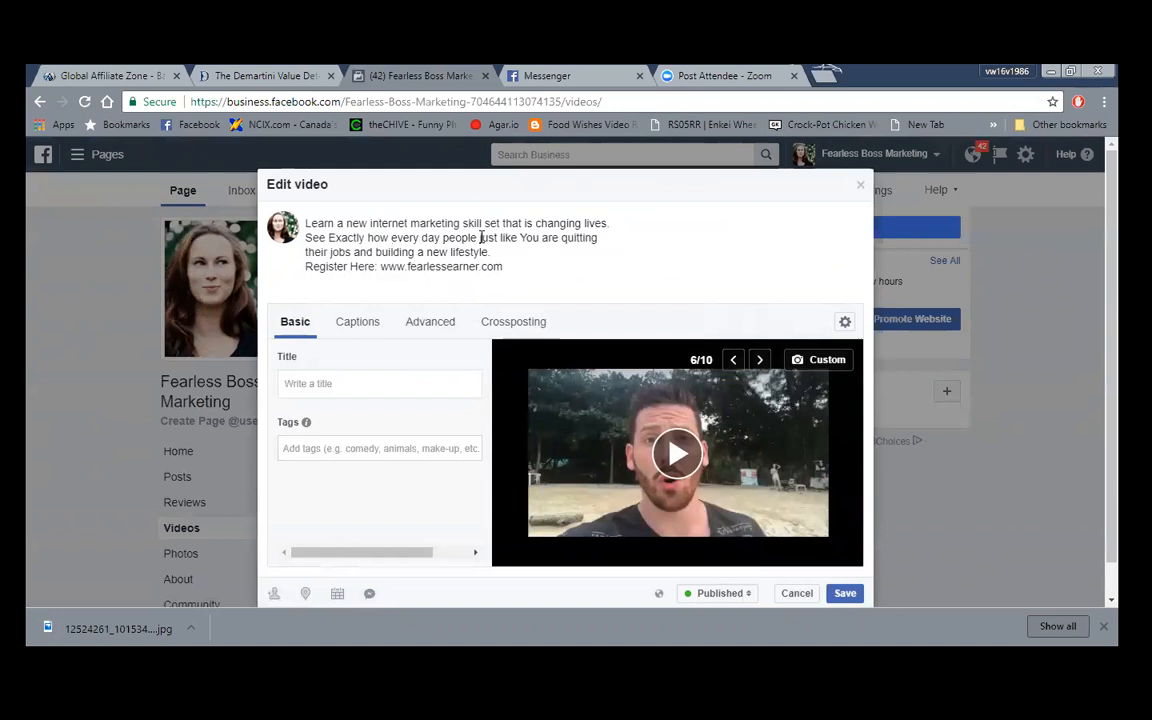
pyautogui.moveTo(479, 237); pyautogui.dragTo(540, 239)
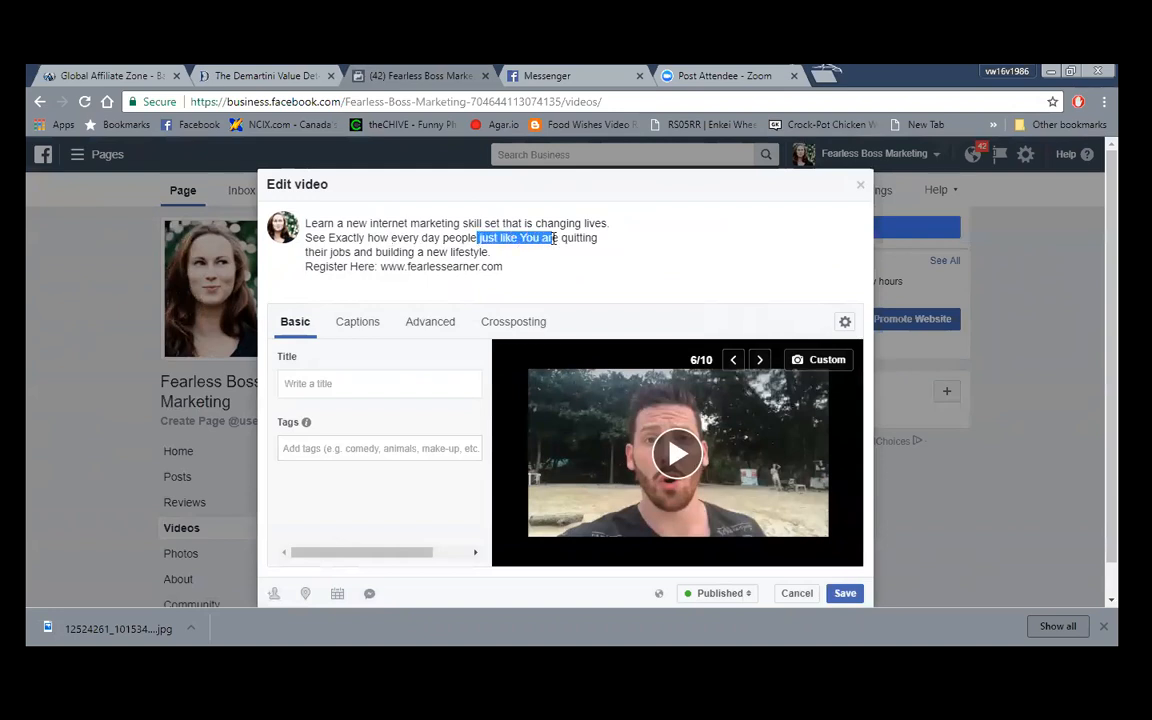
pyautogui.press('BackSpace')
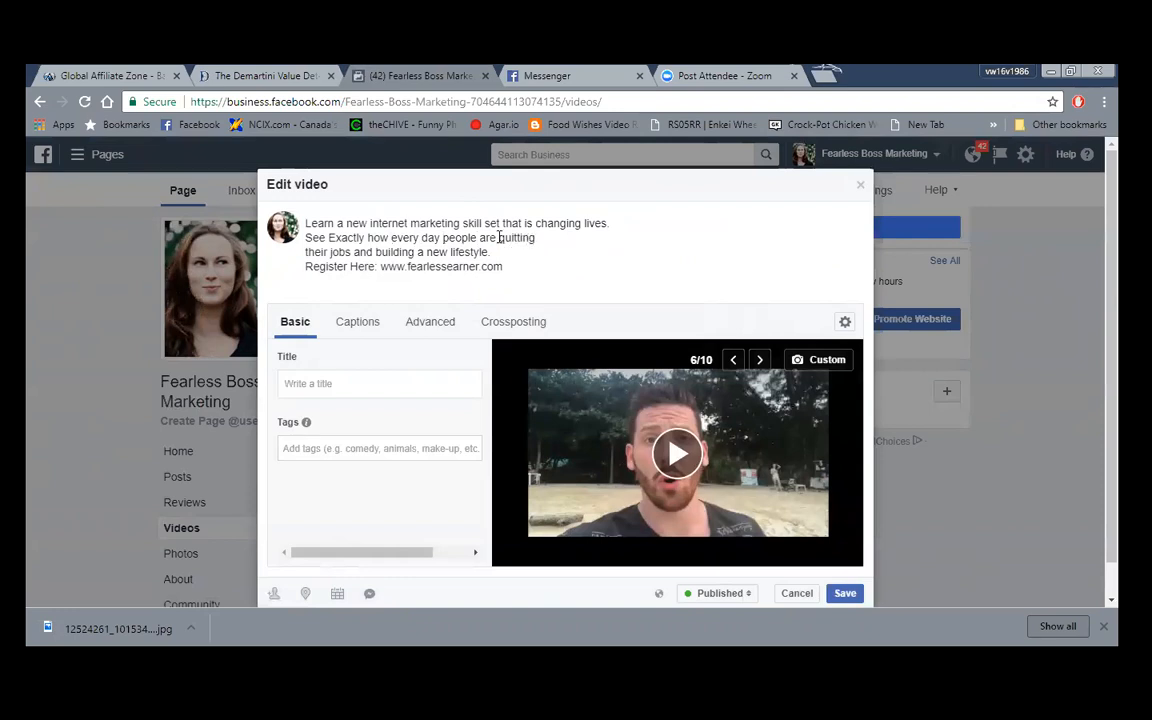
pyautogui.moveTo(498, 238)
pyautogui.mouseDown()
pyautogui.moveTo(470, 253)
pyautogui.moveTo(491, 252)
pyautogui.mouseUp()
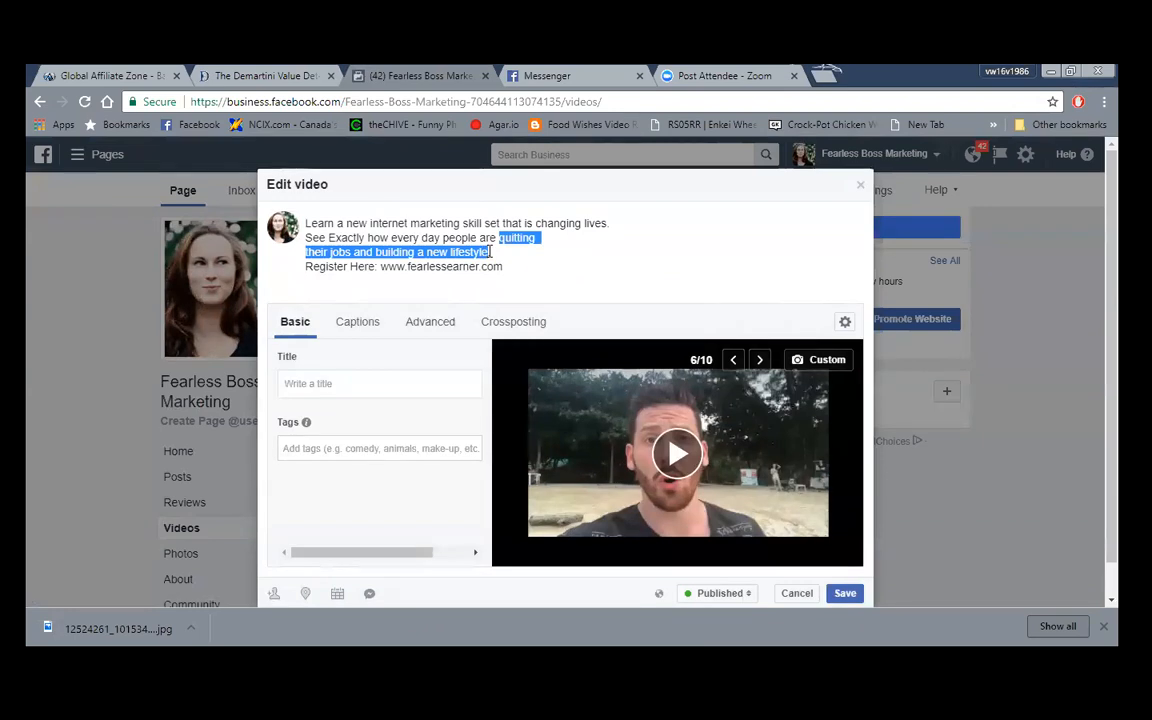
pyautogui.write('crea')
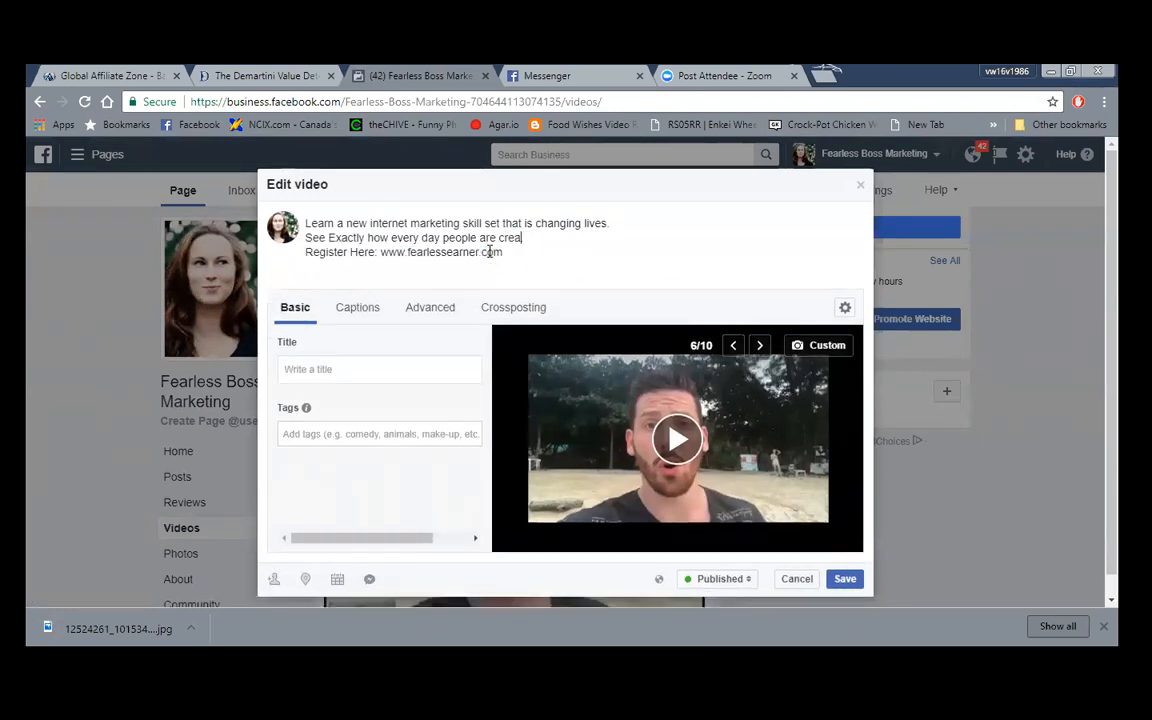
pyautogui.write('ting a lif')
pyautogui.write('e by th')
pyautogui.write('ir ow')
pyautogui.press('BackSpace')
pyautogui.press('BackSpace')
pyautogui.press('BackSpace')
pyautogui.press('BackSpace')
pyautogui.press('BackSpace')
pyautogui.write('eir')
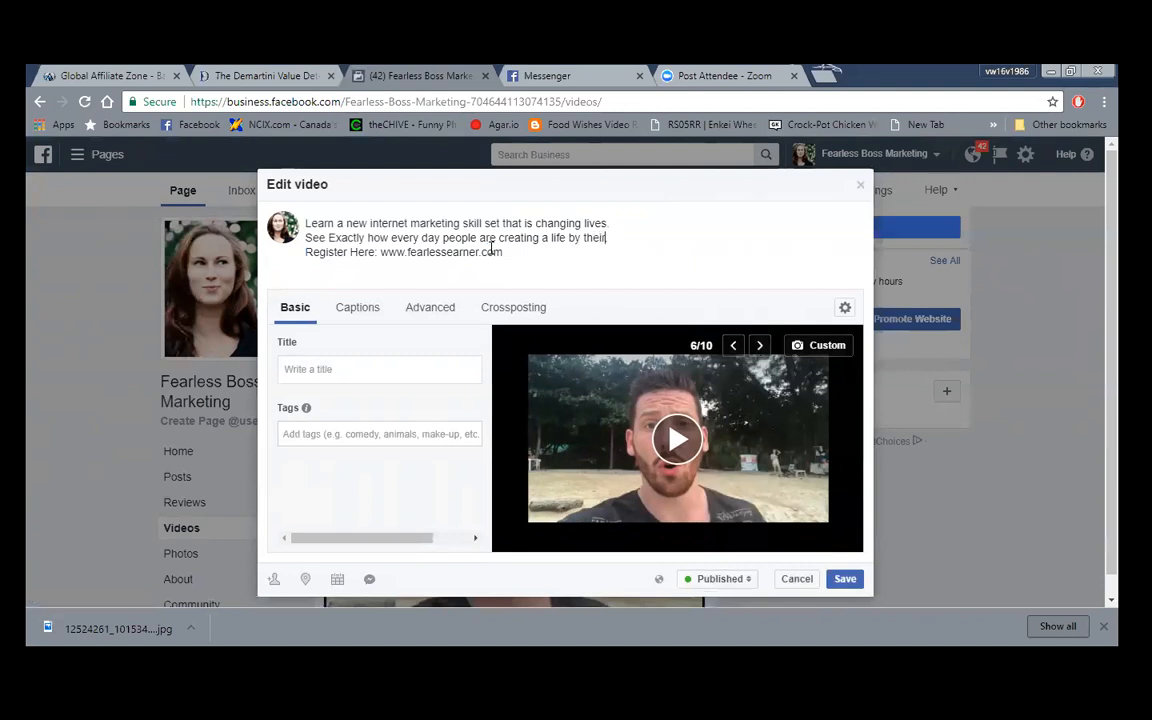
pyautogui.write(' own design.')
pyautogui.press('BackSpace')
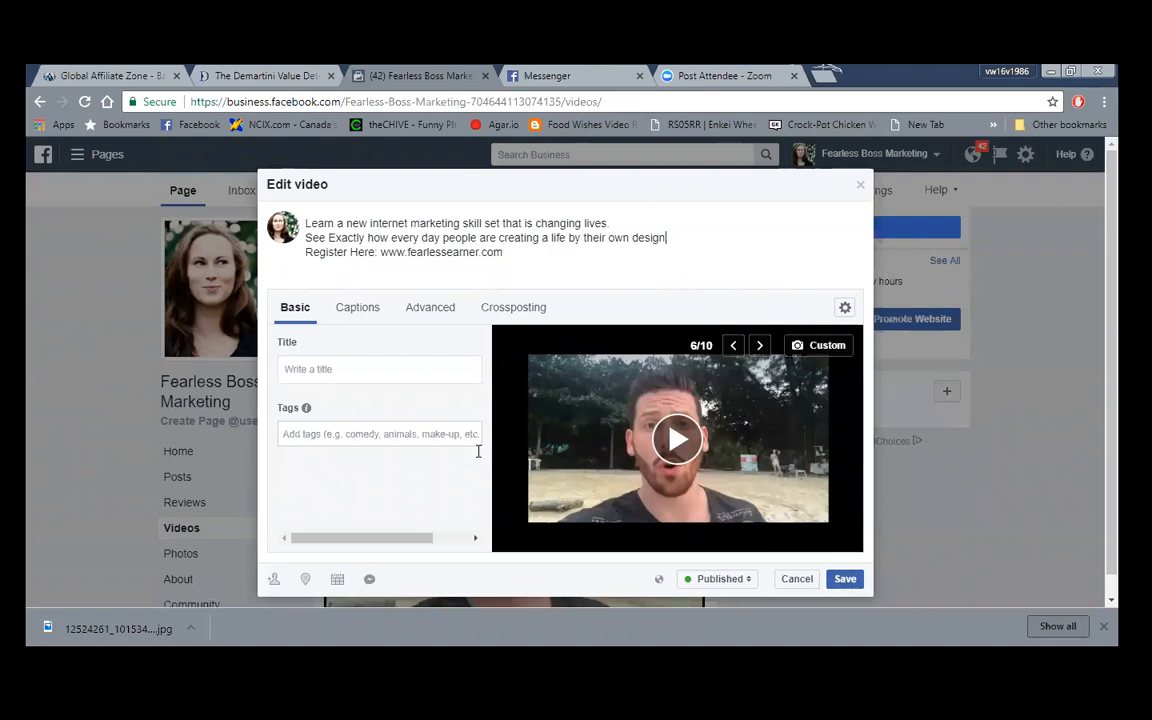
# - Give the video the title 'Same steps I took!'
pyautogui.click(370, 372)
pyautogui.write('Same steps I took!')
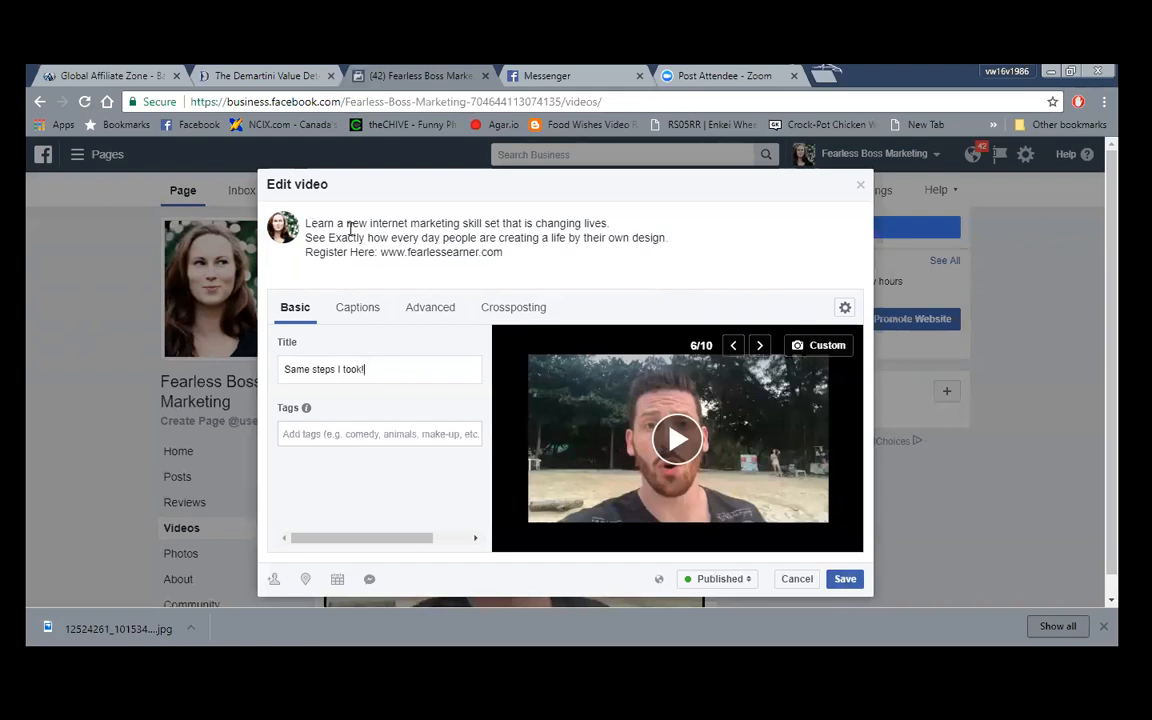
pyautogui.click(305, 223)
# - Tidy the description's line breaks and add blank lines above the existing text
pyautogui.press('Return')
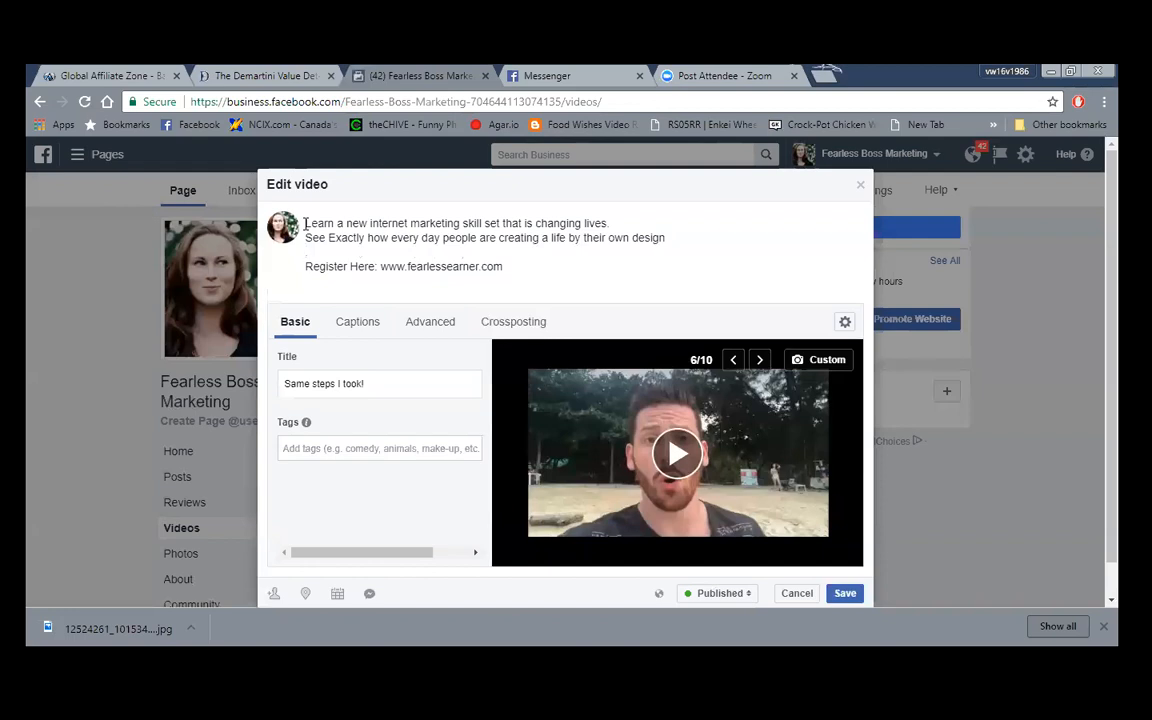
pyautogui.press('BackSpace')
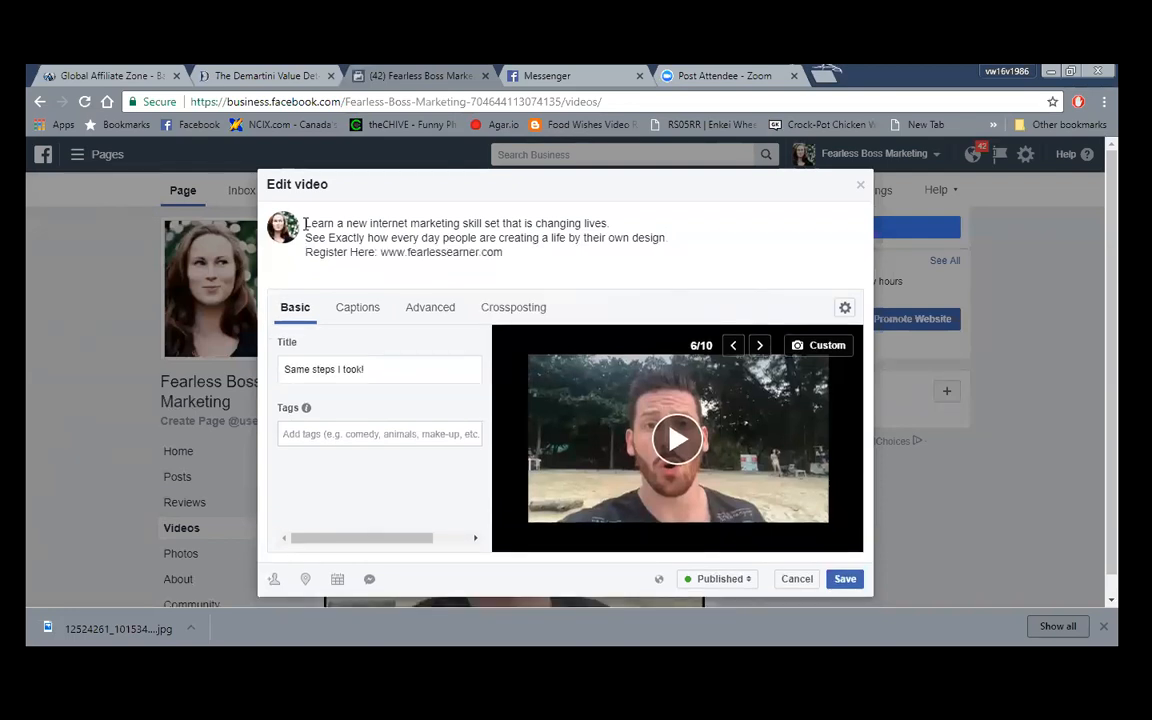
pyautogui.press('Return')
pyautogui.press('Return')
pyautogui.click(315, 219)
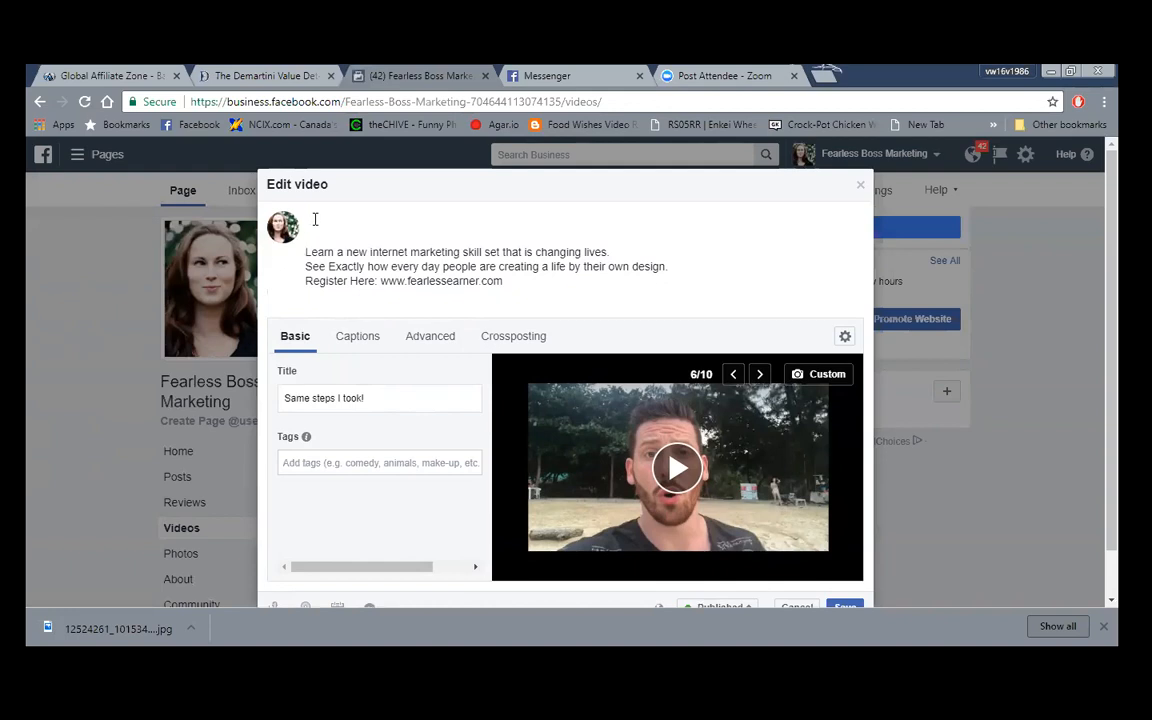
# - Add 'GET CURIOUS!' as the description's top line and save the edited video post
pyautogui.write('GET CURIOUS!')
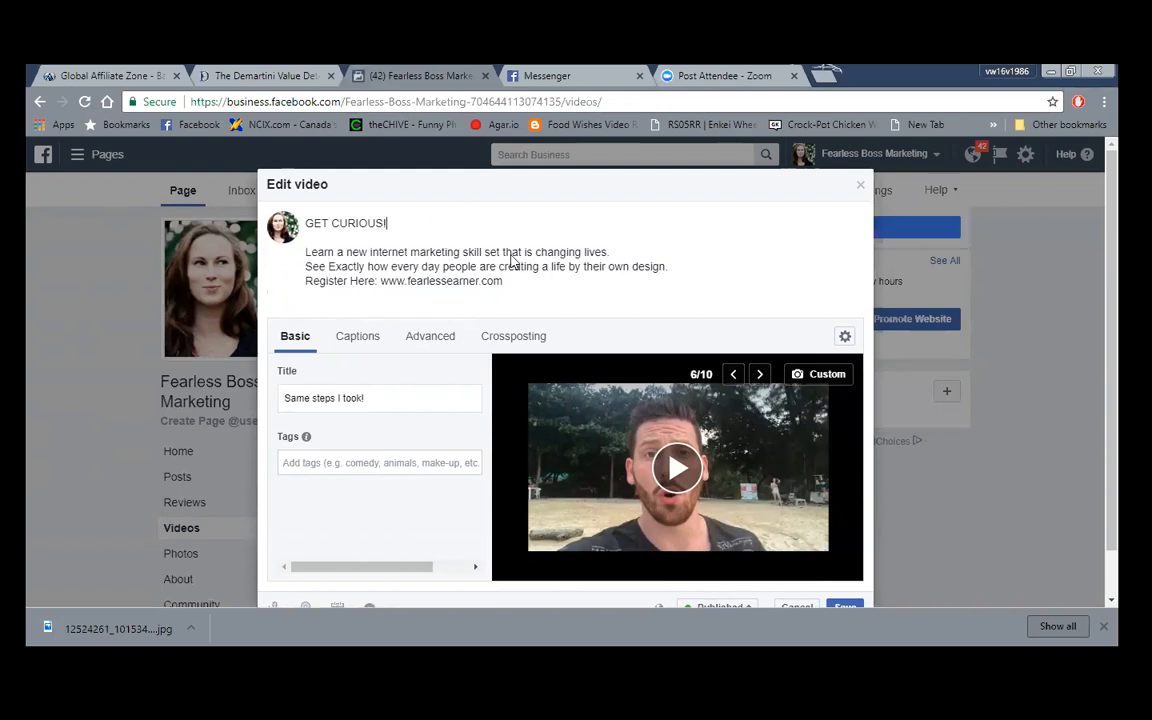
pyautogui.press('Down')
pyautogui.scroll(-1, 760, 457)
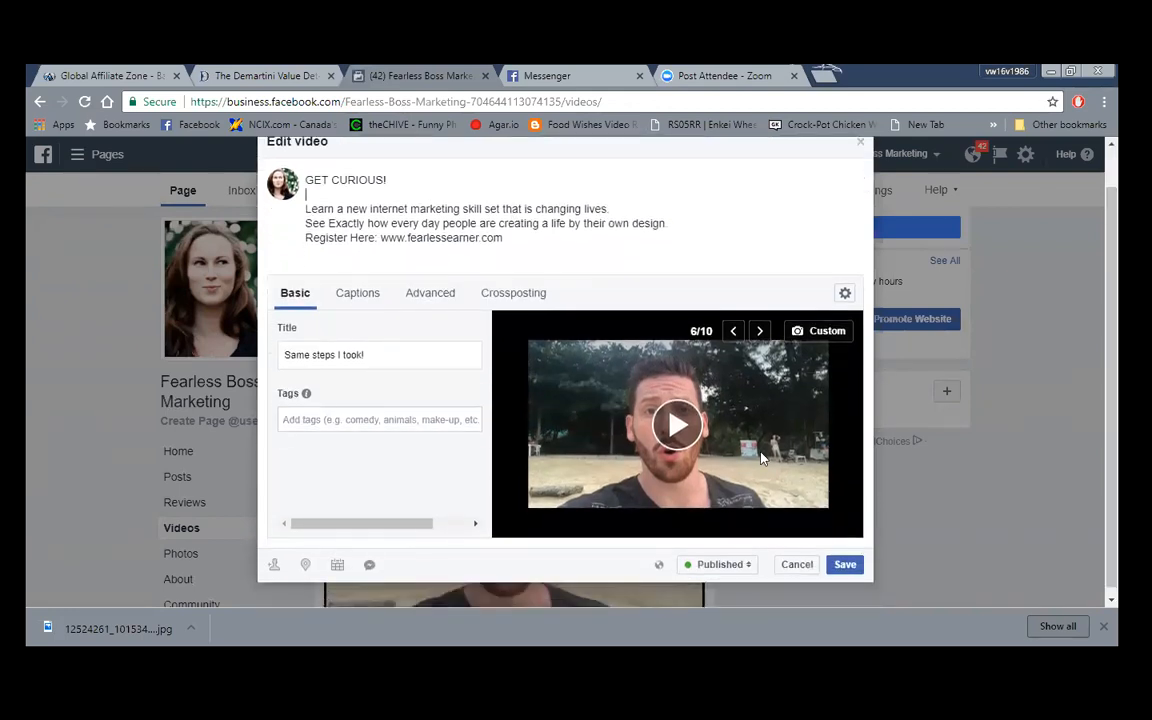
pyautogui.click(845, 566)
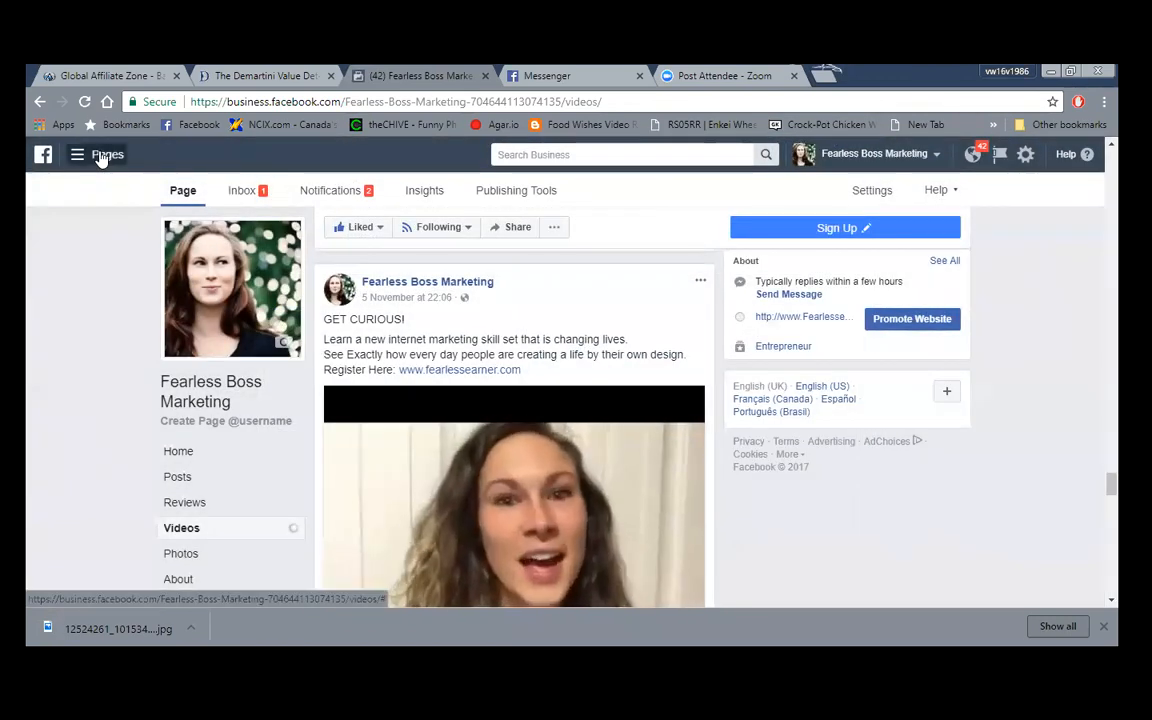
# - Return to Adverts Manager, open ad vid 1 for editing, then close it without confirming drafts
pyautogui.click(103, 155)
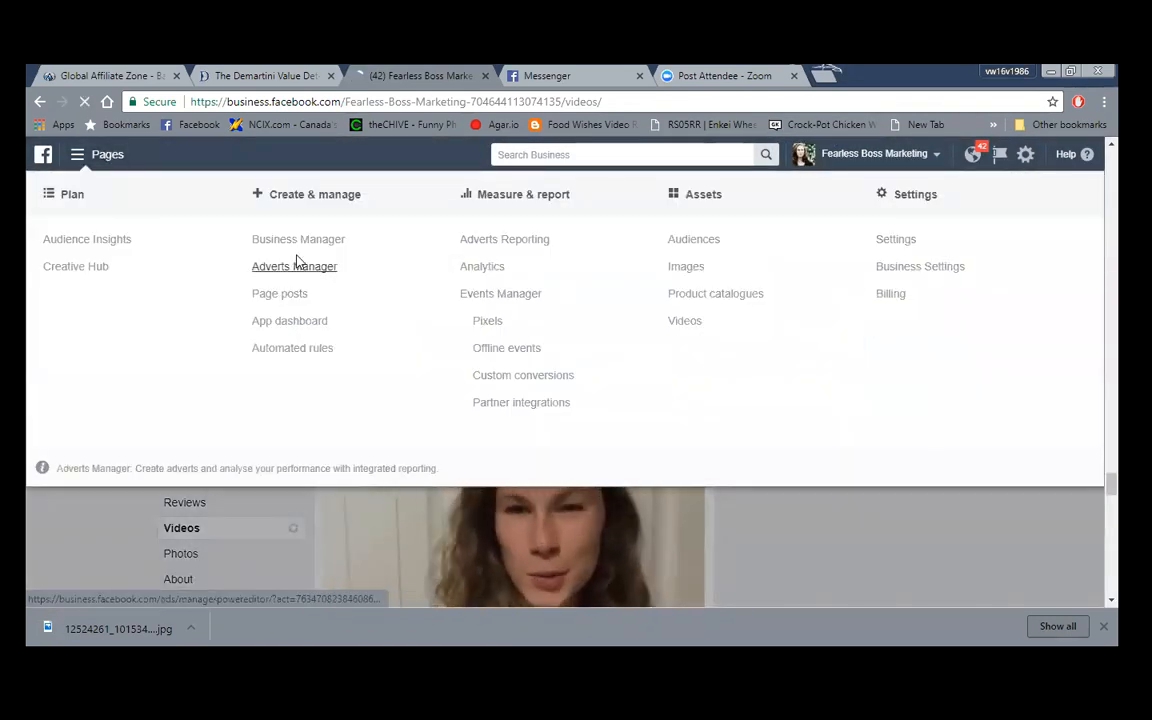
pyautogui.click(297, 264)
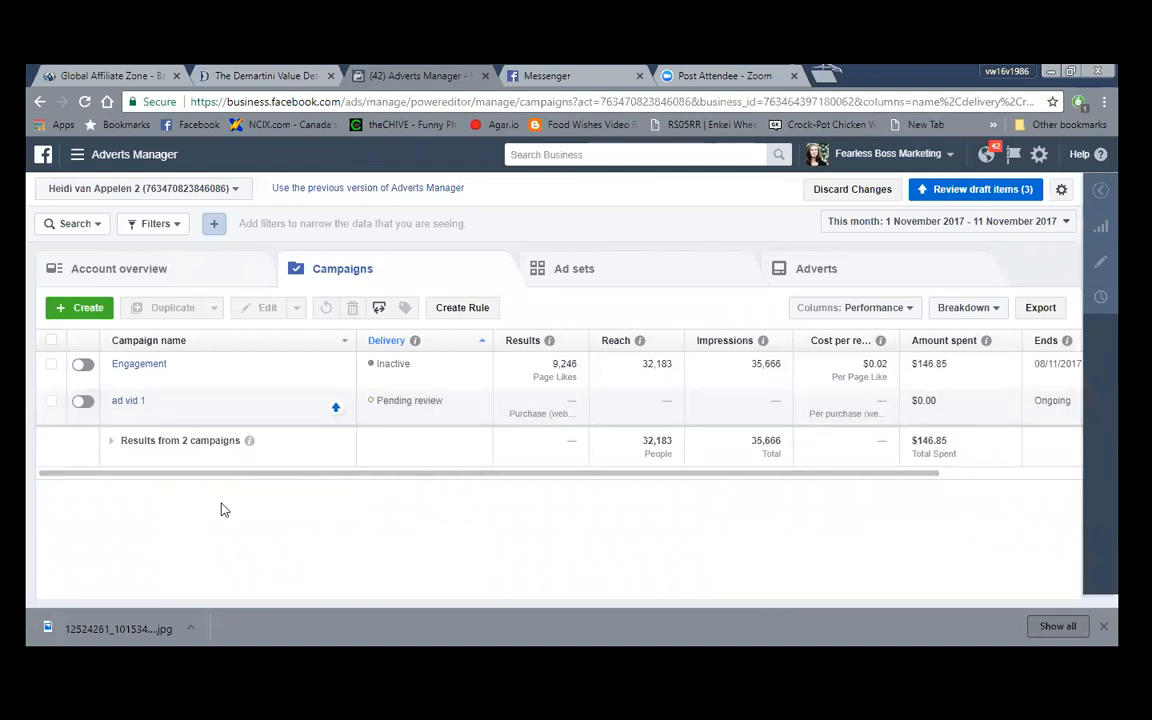
pyautogui.click(54, 406)
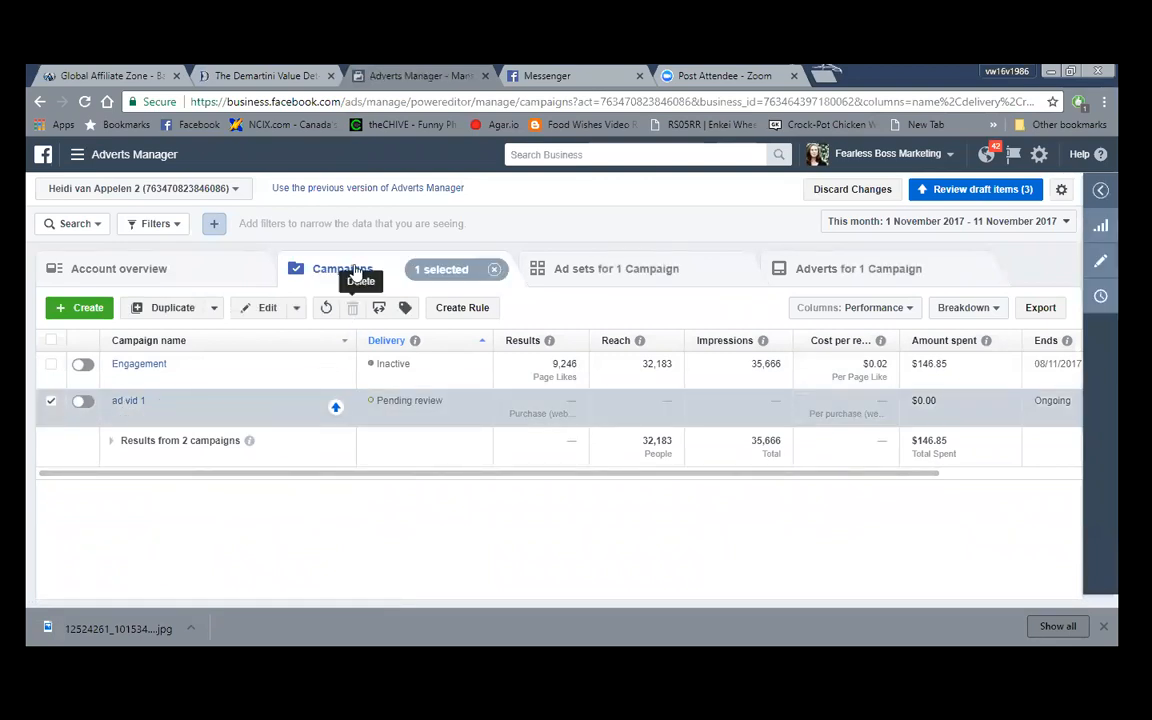
pyautogui.click(268, 309)
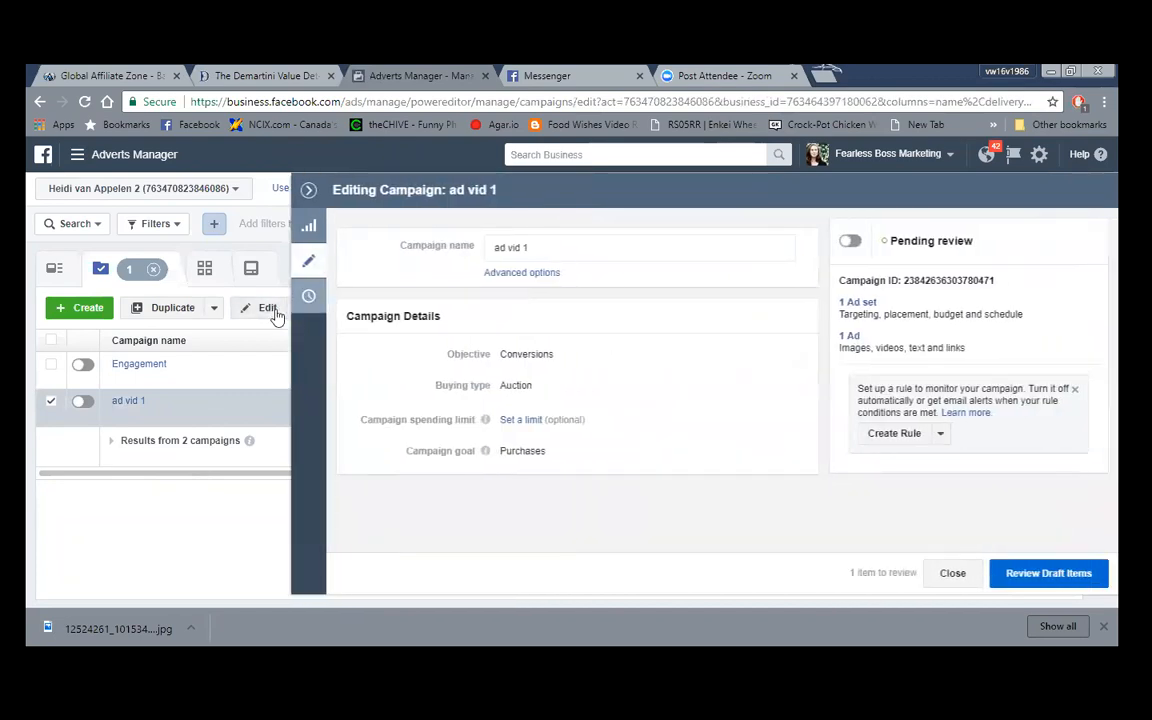
pyautogui.click(309, 191)
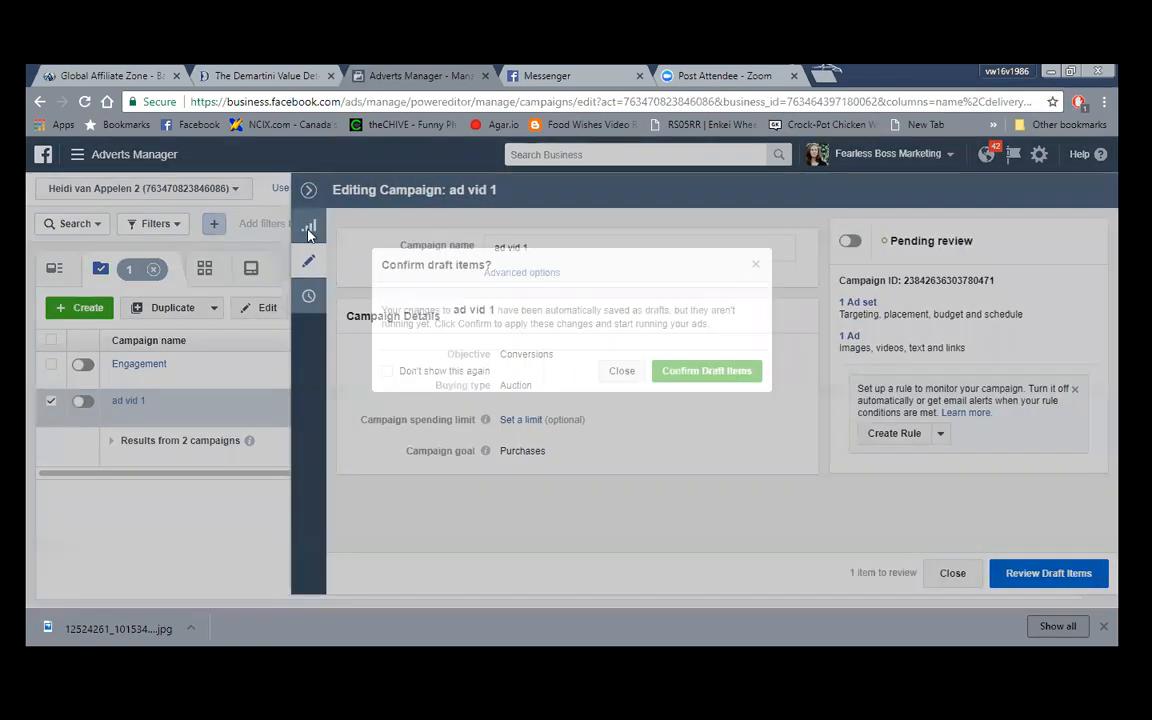
pyautogui.click(622, 371)
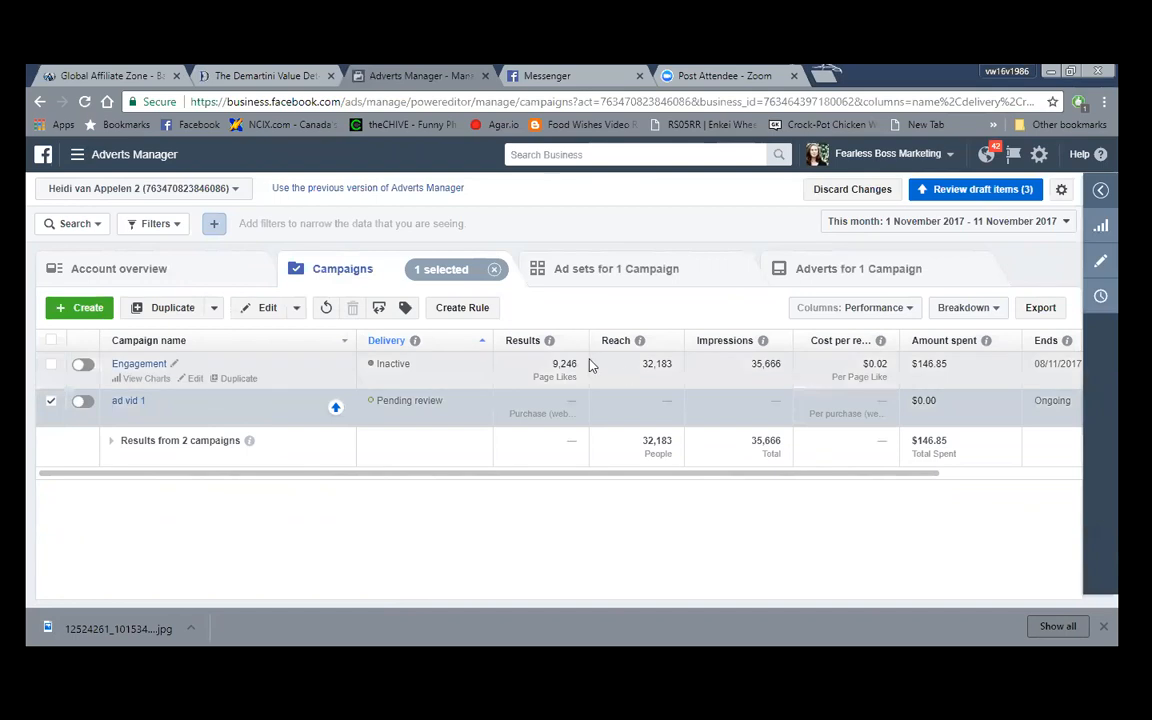
# - Look over ad vid 1's Edit options, then toggle the campaign on so it shows Not approved
pyautogui.click(297, 309)
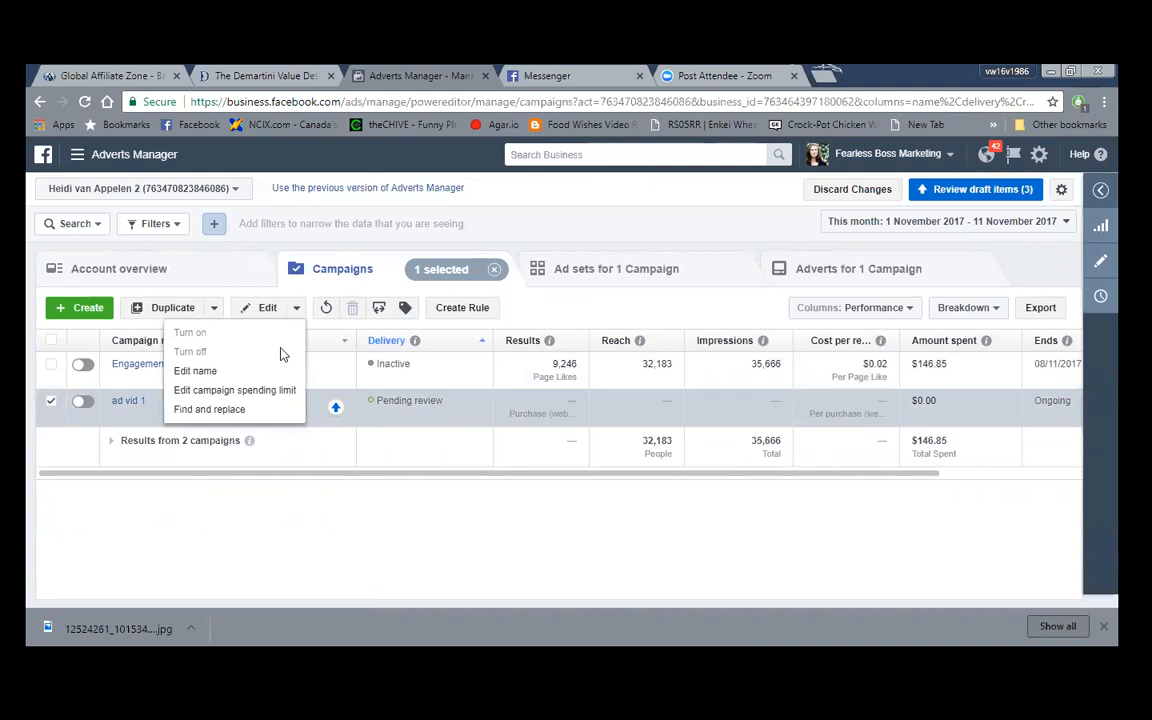
pyautogui.click(327, 538)
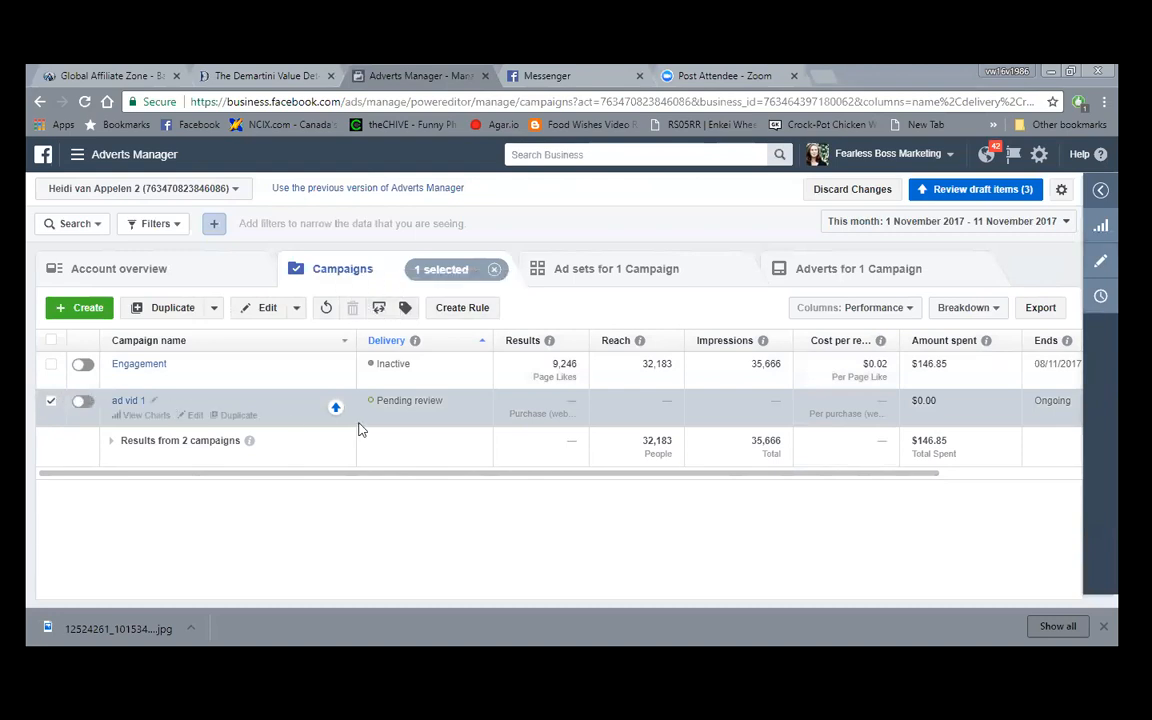
pyautogui.moveTo(336, 408)
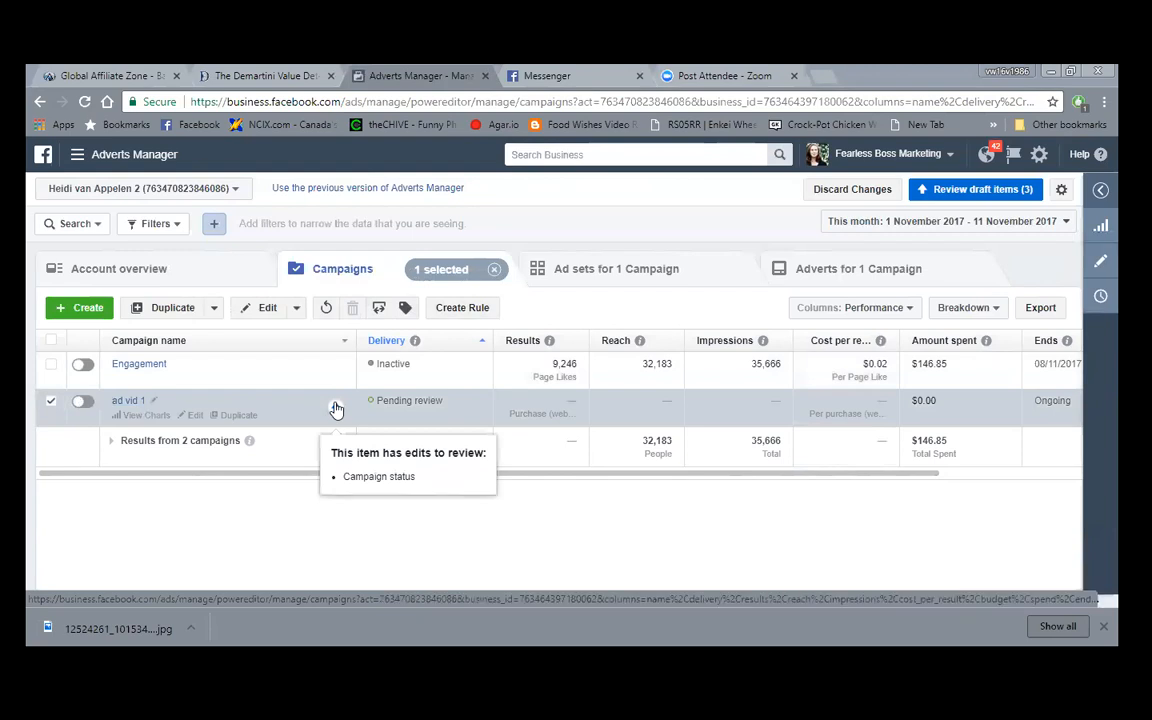
pyautogui.click(50, 405)
pyautogui.click(51, 405)
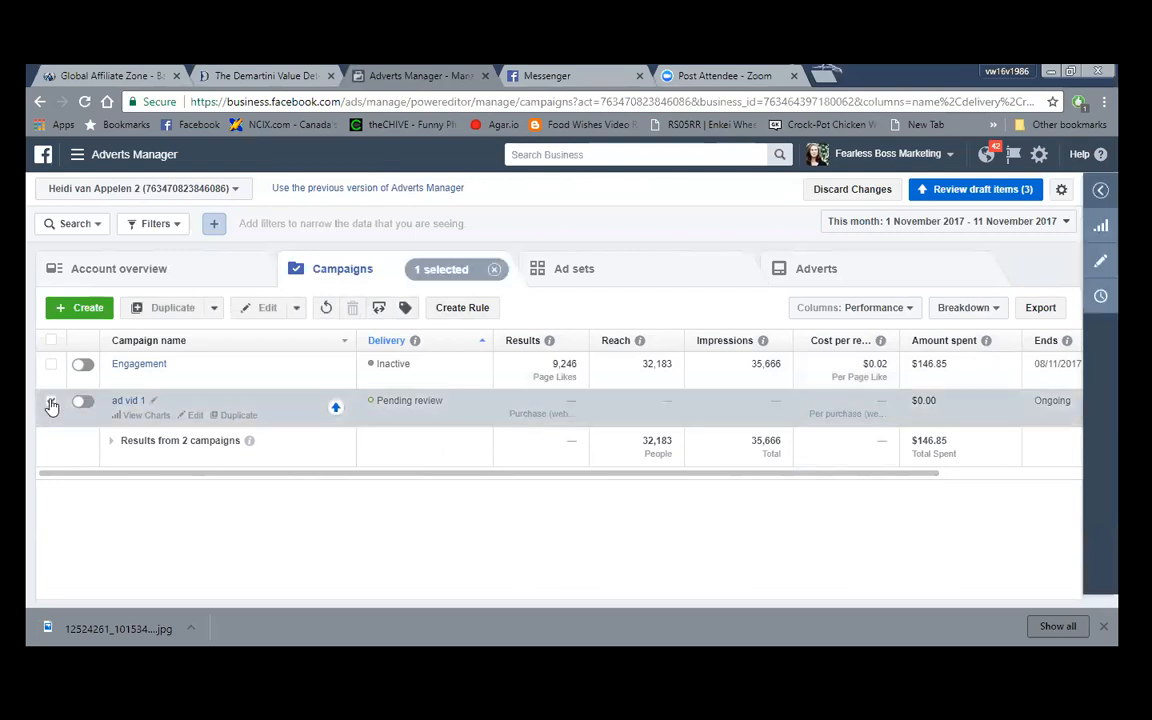
pyautogui.click(296, 310)
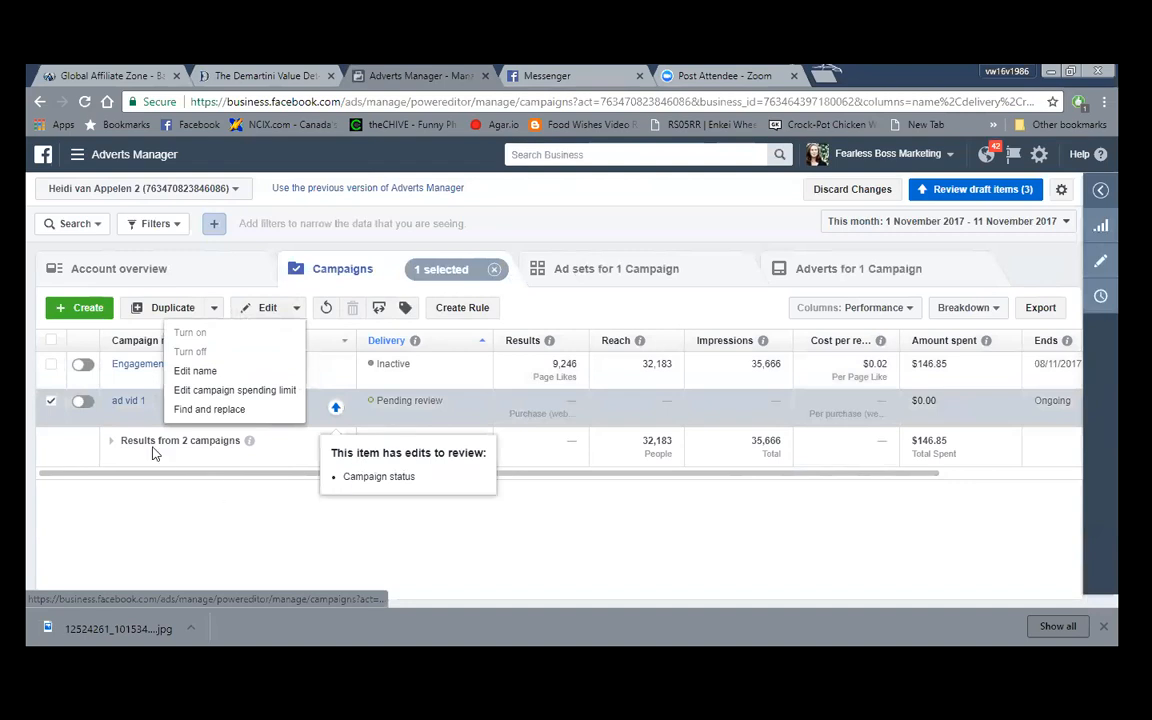
pyautogui.click(353, 313)
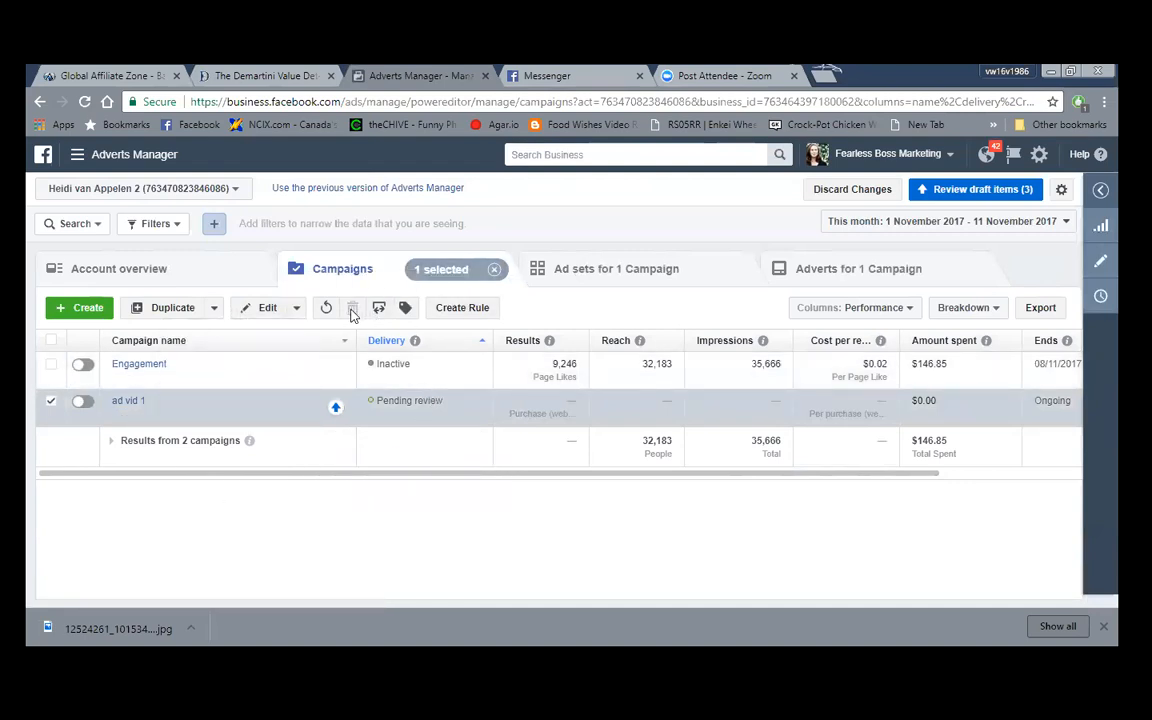
pyautogui.click(83, 404)
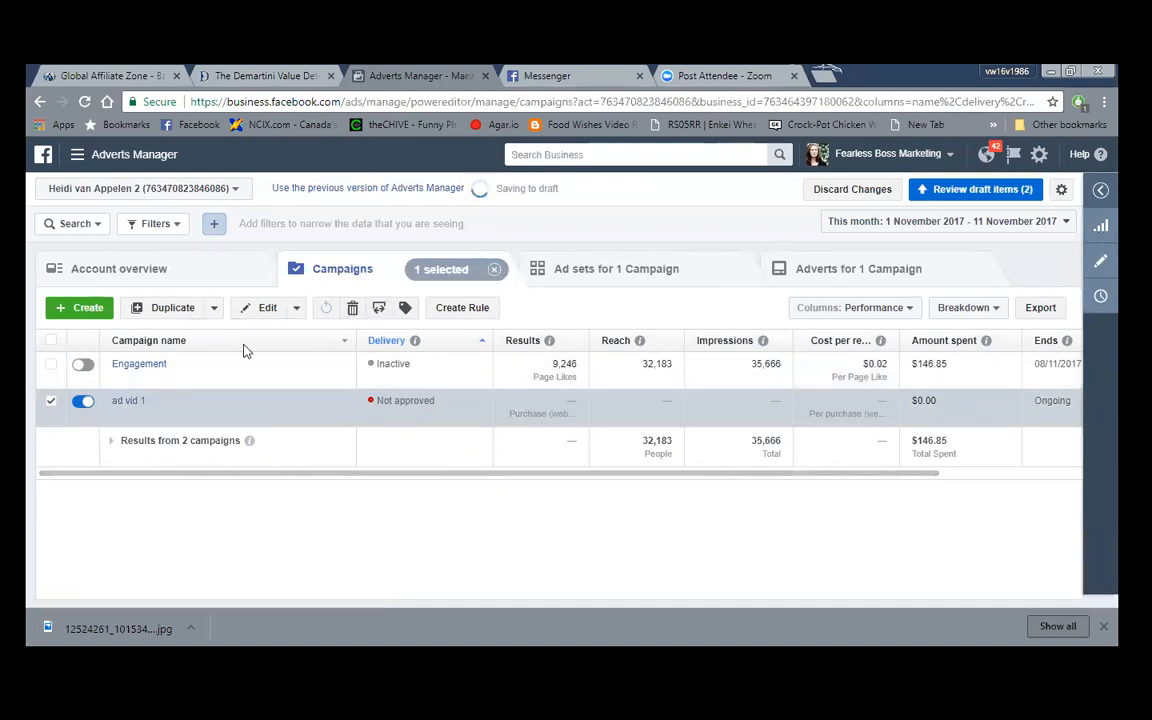
# - Select the Engagement campaign and delete it, confirming the deletion
pyautogui.click(50, 368)
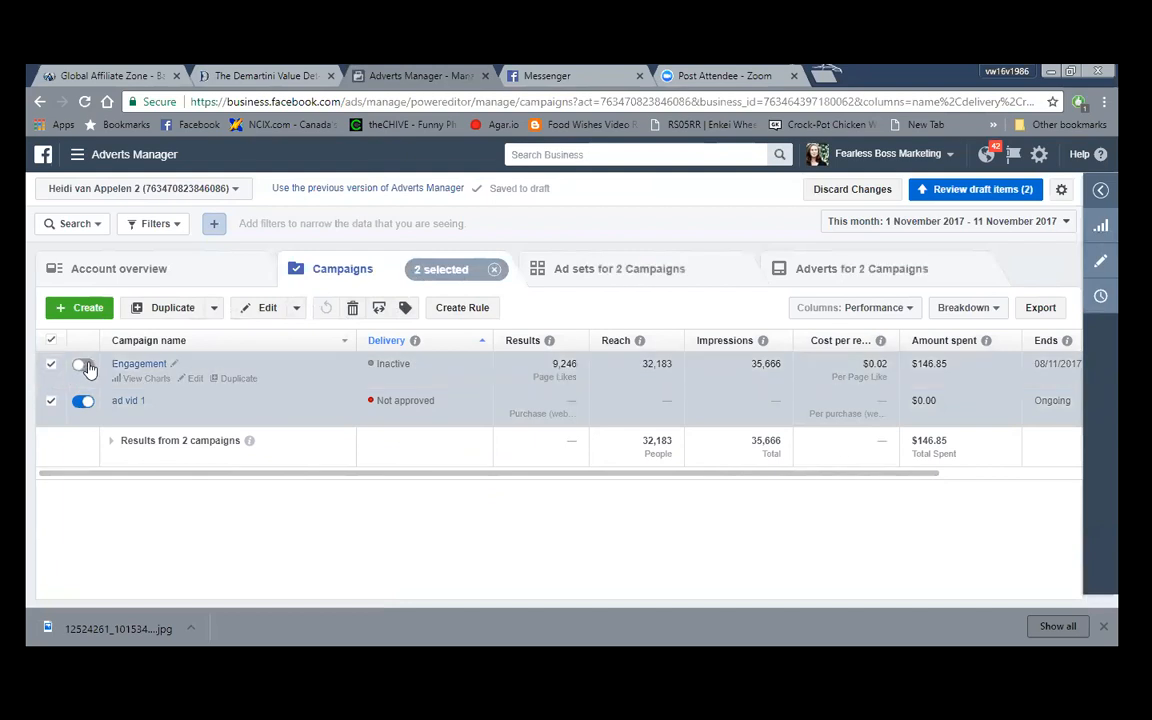
pyautogui.click(84, 366)
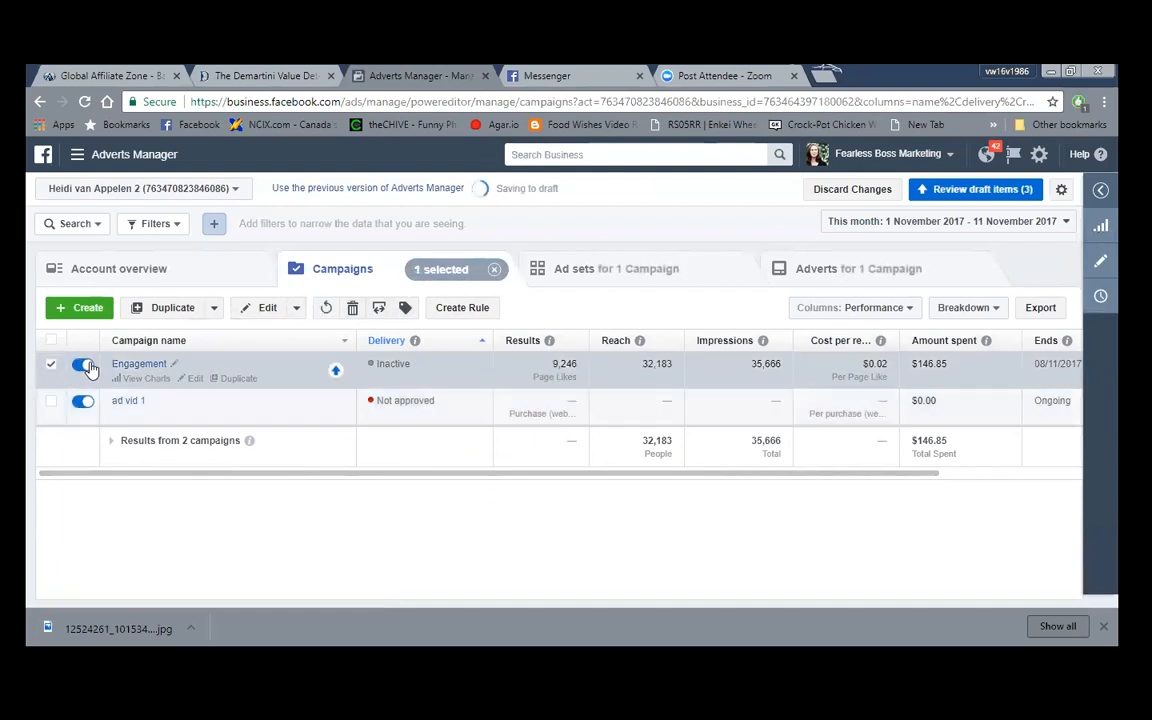
pyautogui.click(353, 308)
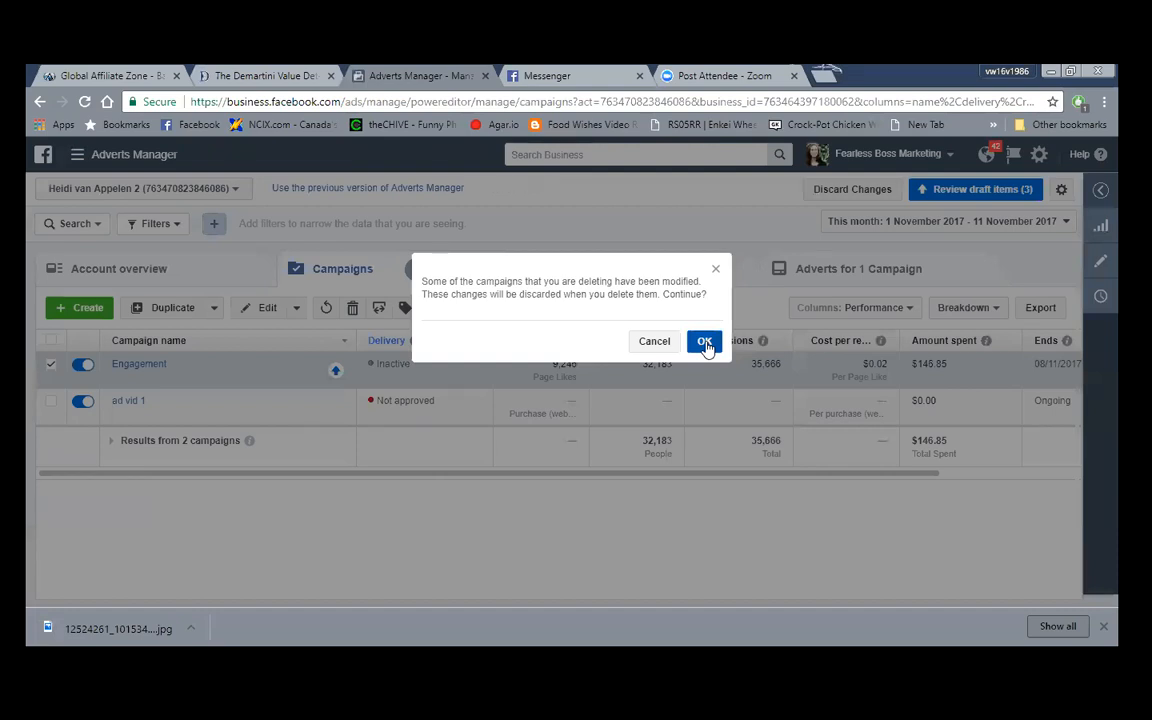
pyautogui.click(705, 343)
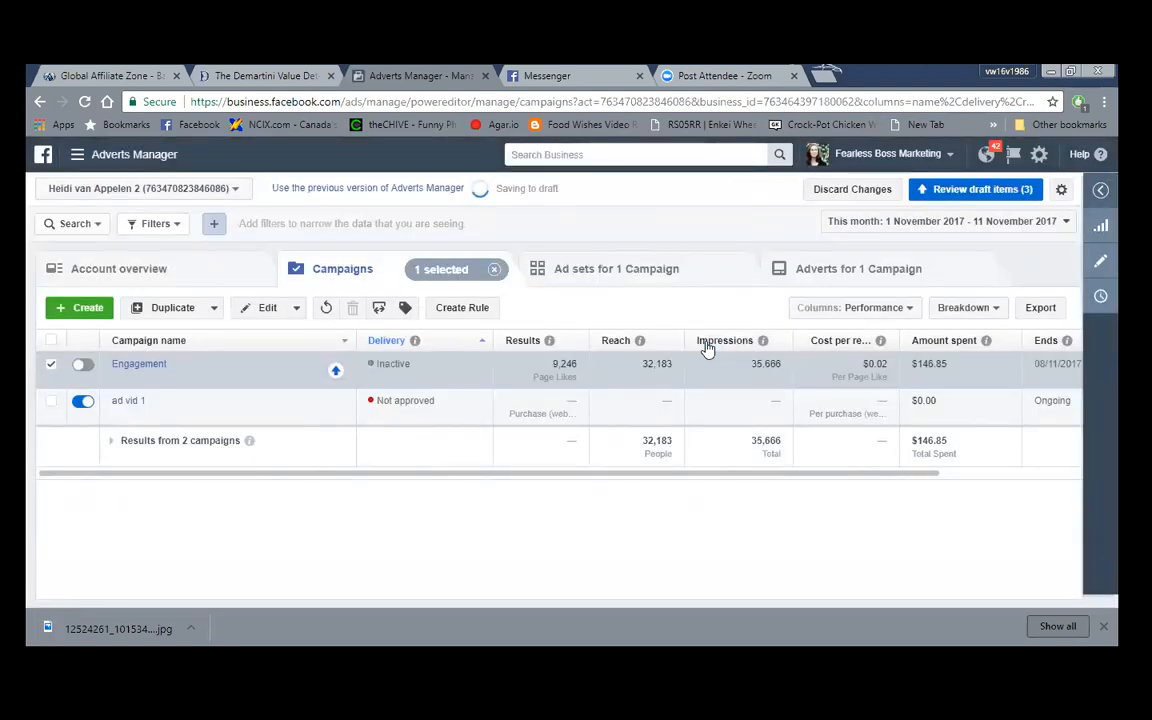
# - Delete the 'ad vid 1' campaign as well, then clear the row selection
pyautogui.click(51, 403)
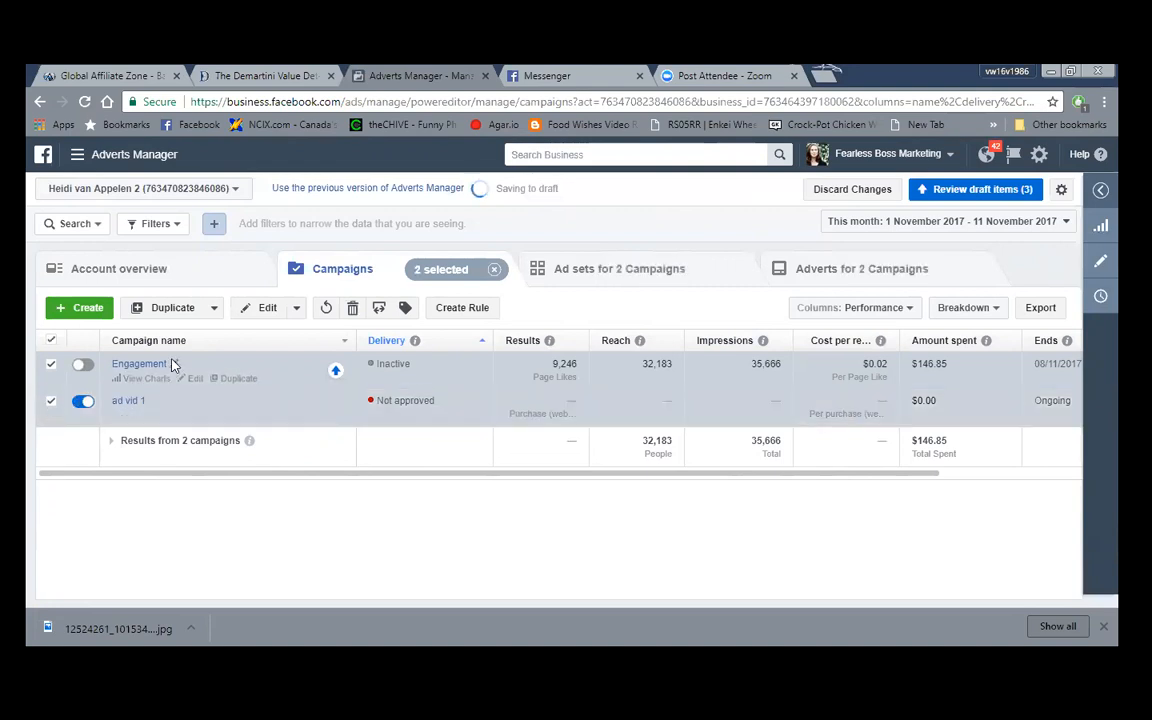
pyautogui.click(353, 308)
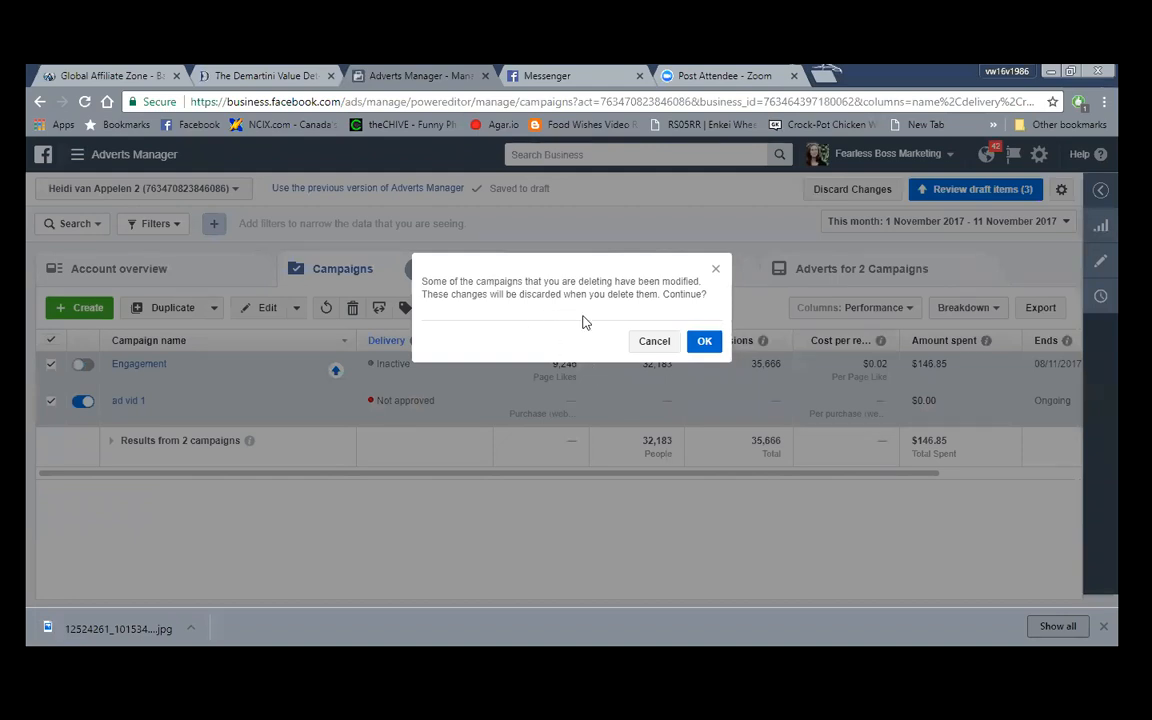
pyautogui.click(703, 342)
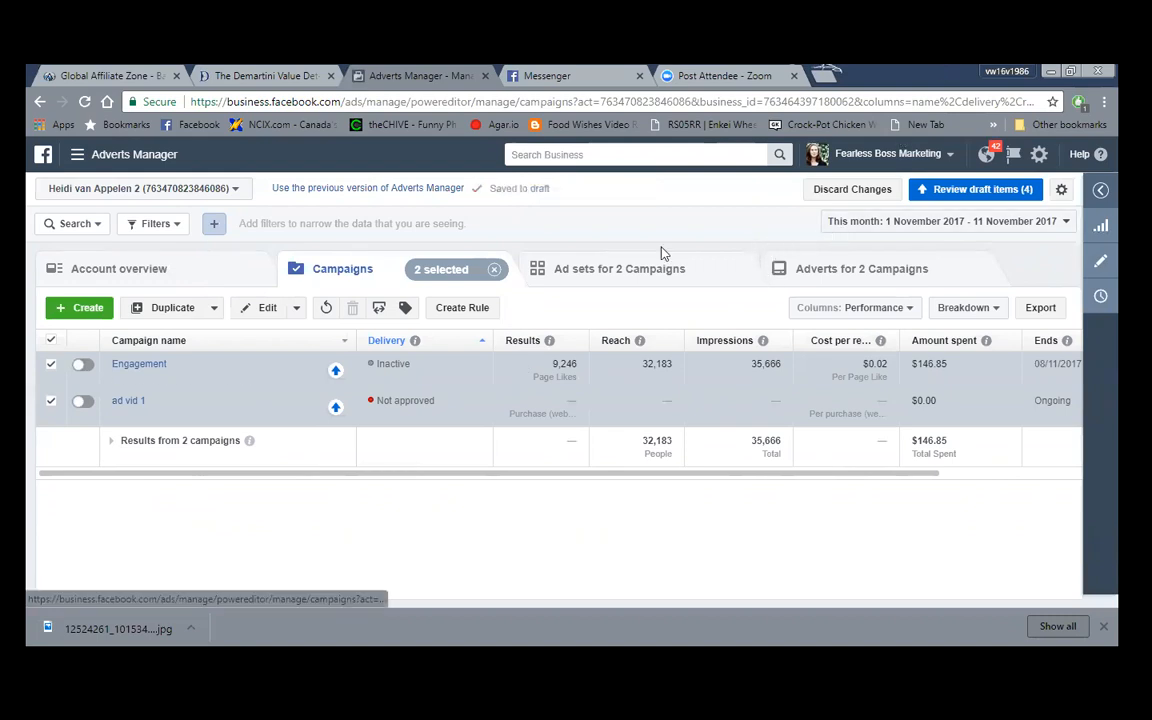
pyautogui.moveTo(249, 440)
pyautogui.click(51, 340)
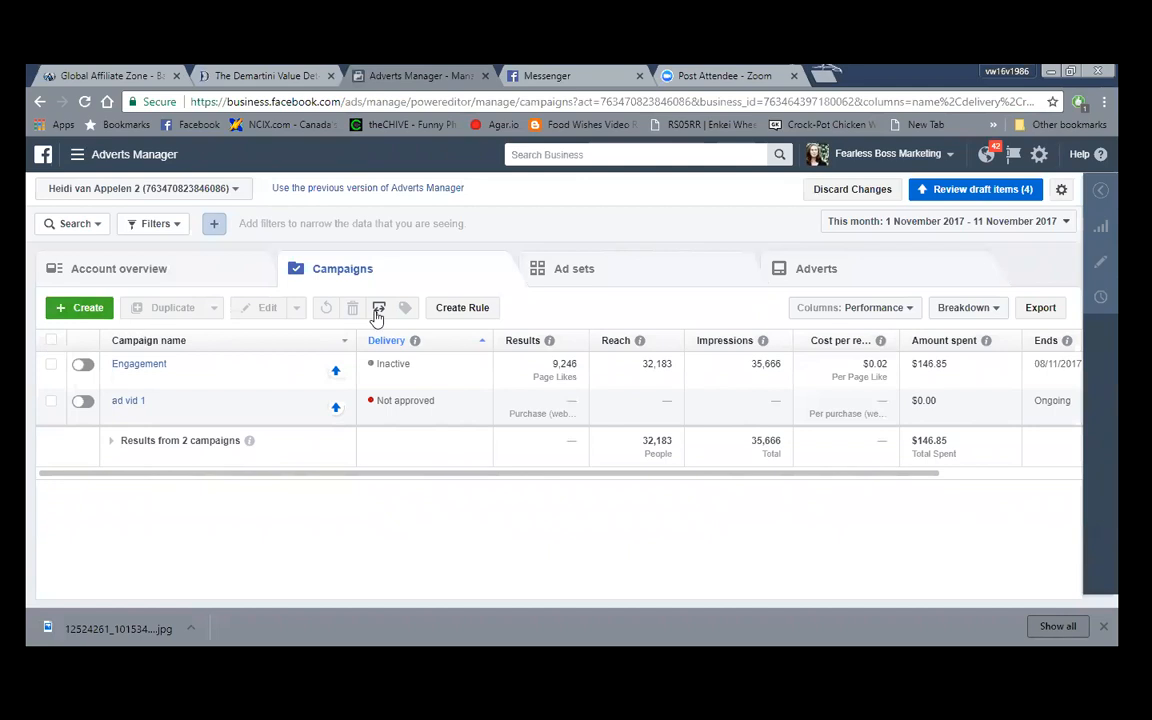
# - Review and confirm all pending draft deletions, then dismiss the All items confirmed notice
pyautogui.click(987, 190)
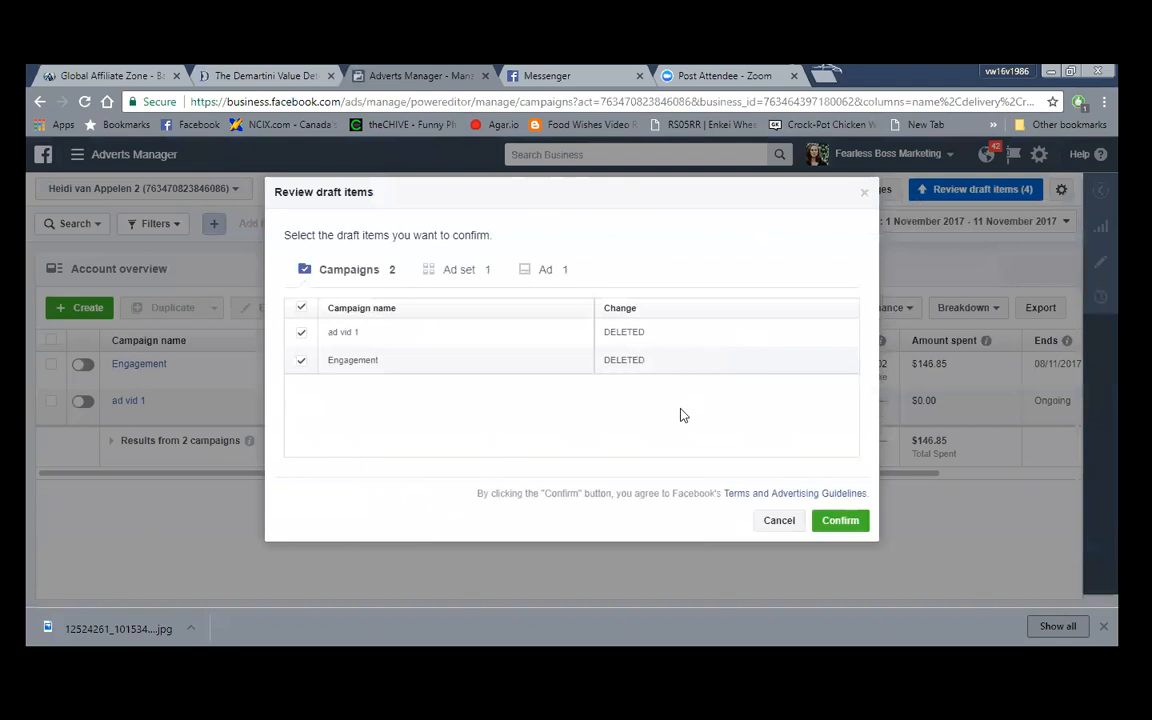
pyautogui.click(843, 522)
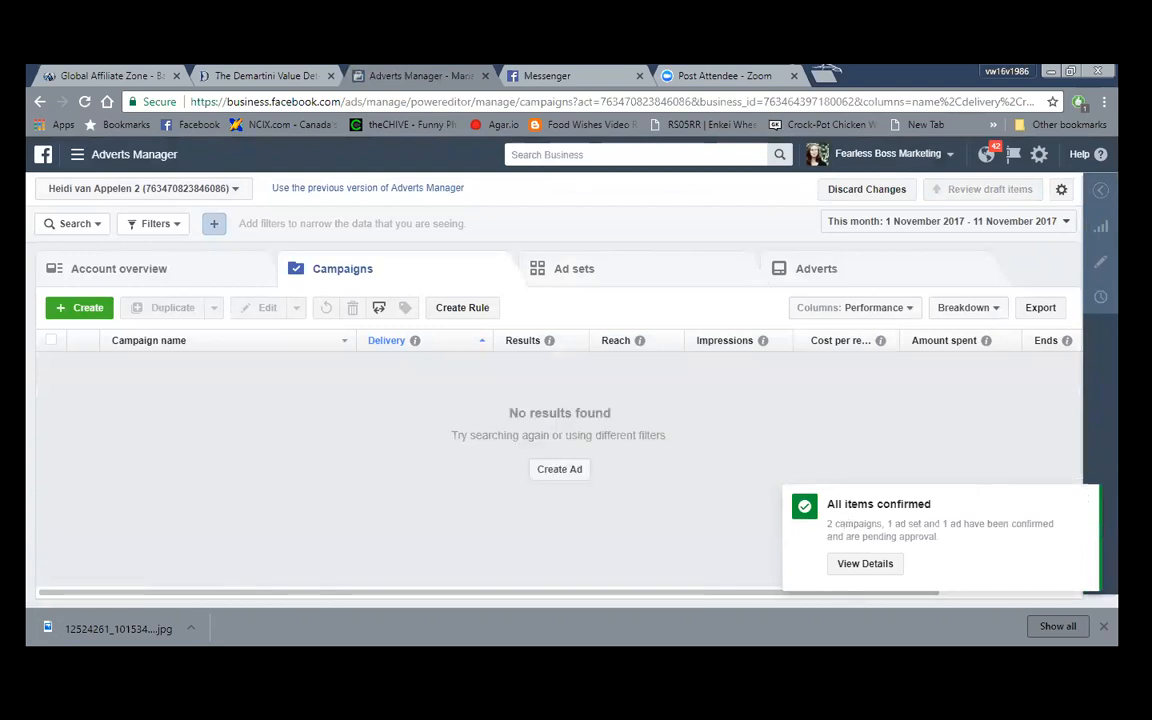
pyautogui.click(1089, 498)
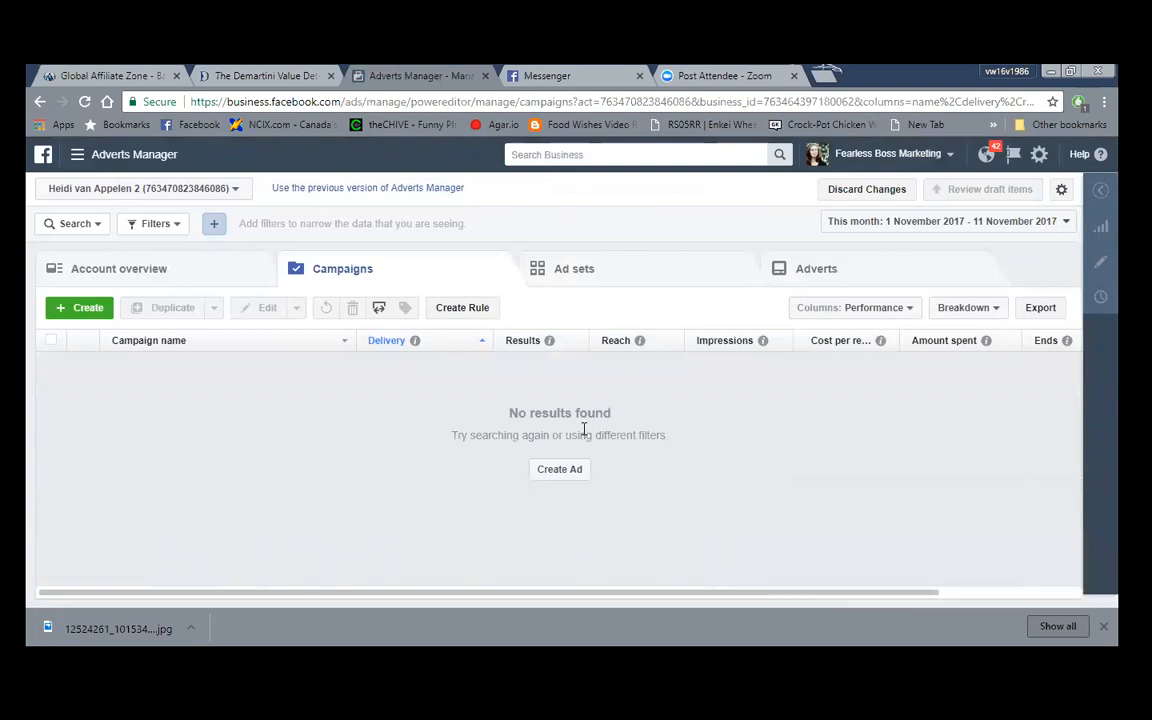
# - Create a new campaign and browse the marketing objective options on Choose your objective
pyautogui.click(86, 311)
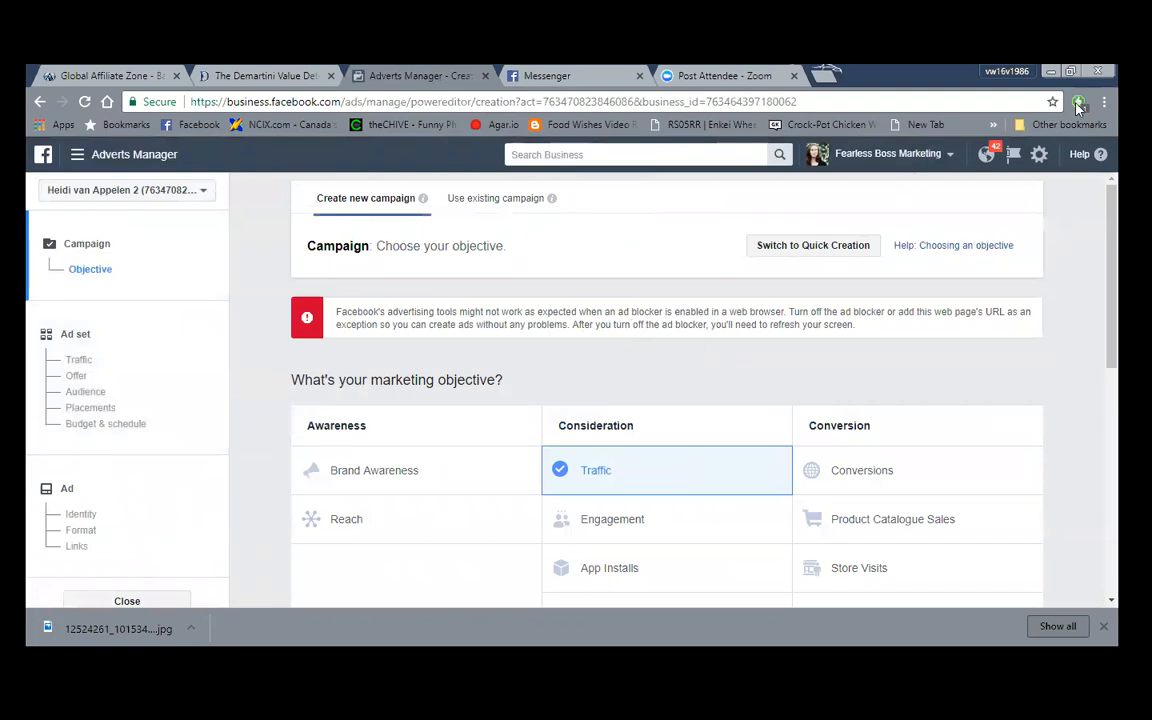
pyautogui.moveTo(535, 313); pyautogui.dragTo(540, 282)
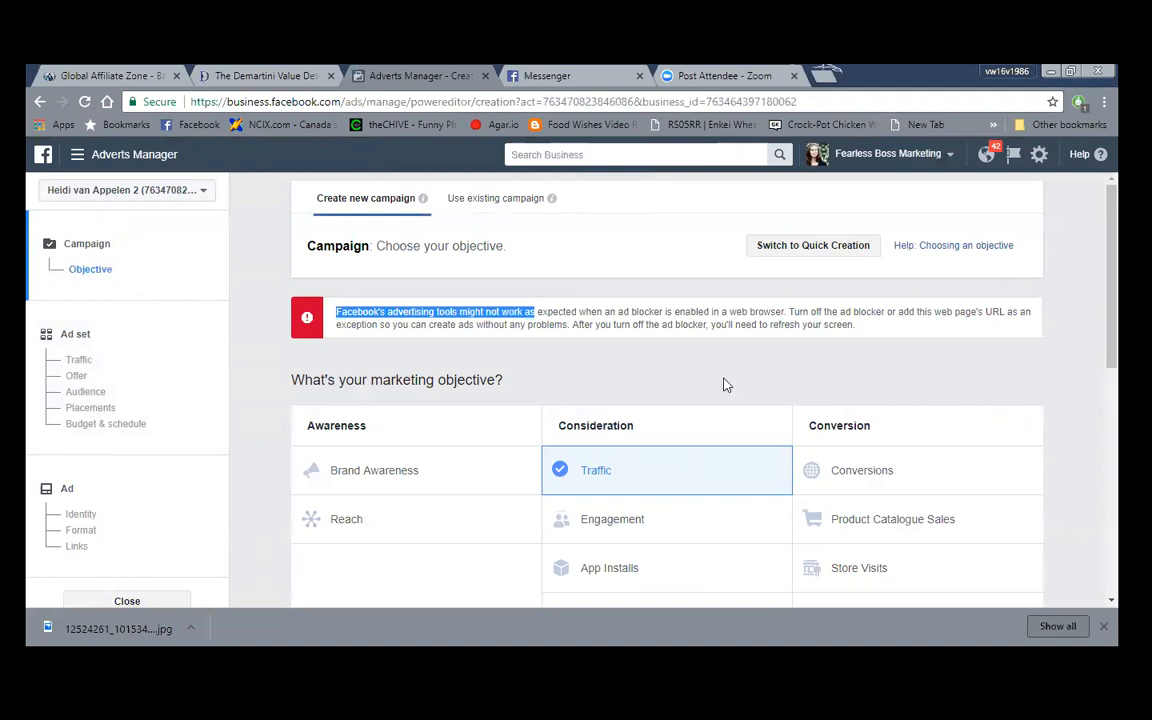
pyautogui.scroll(-3, 726, 385)
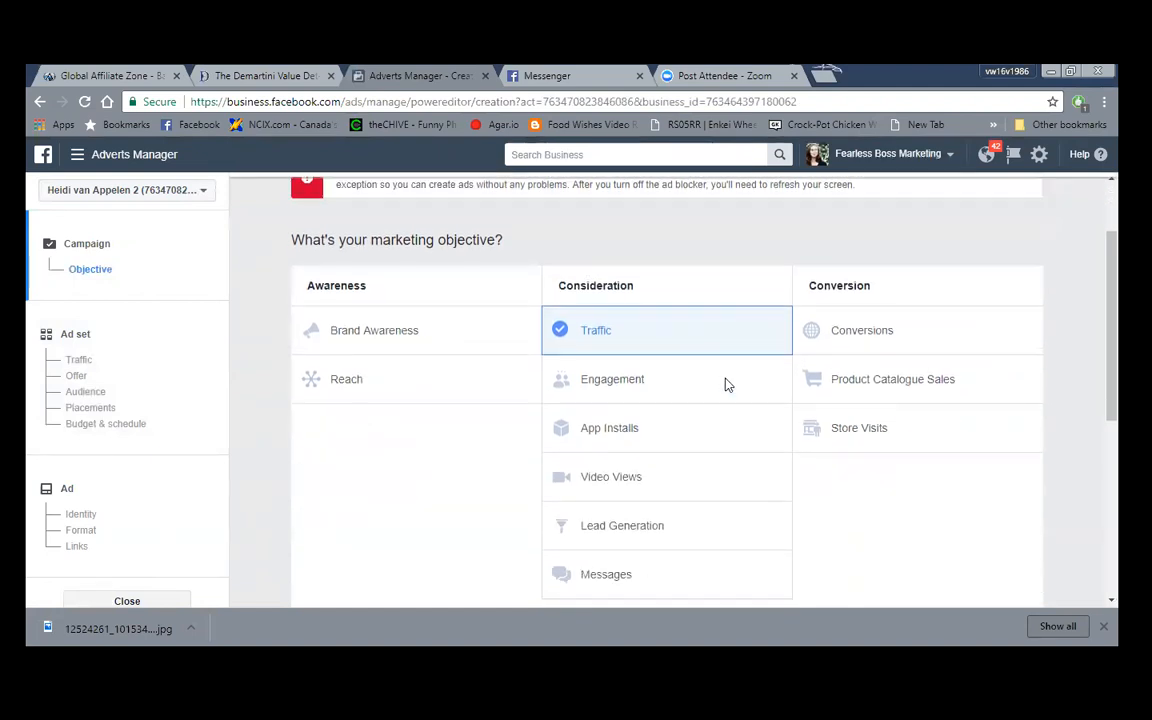
pyautogui.scroll(-3, 790, 405)
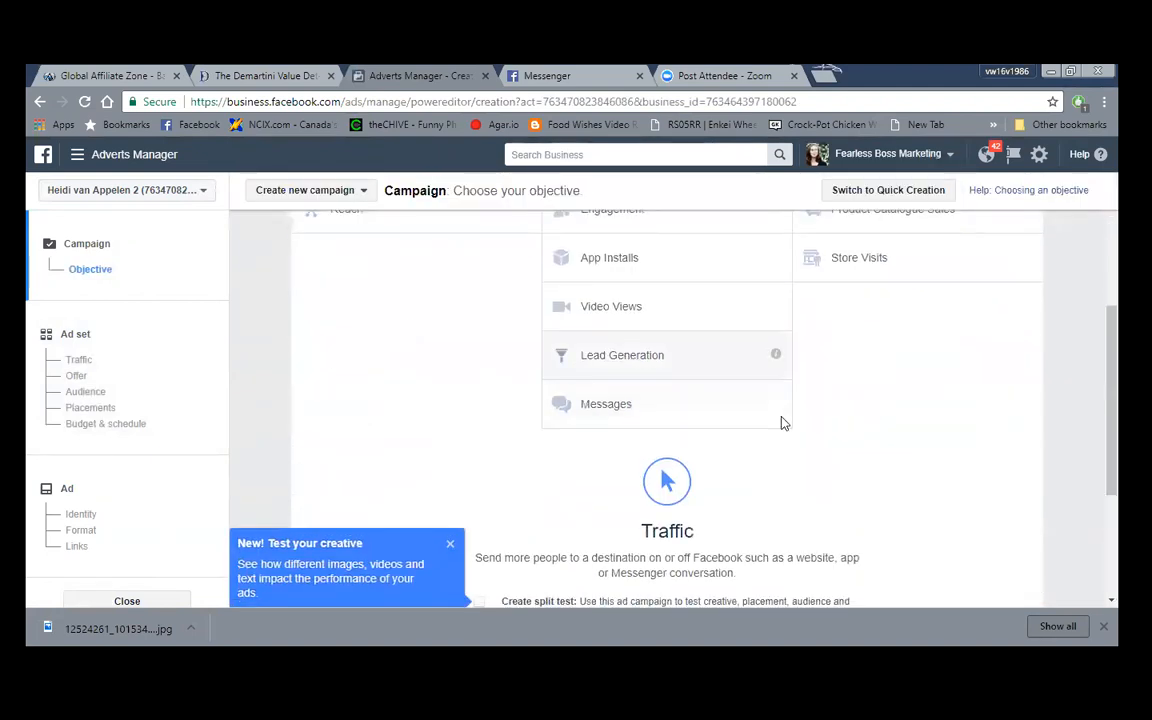